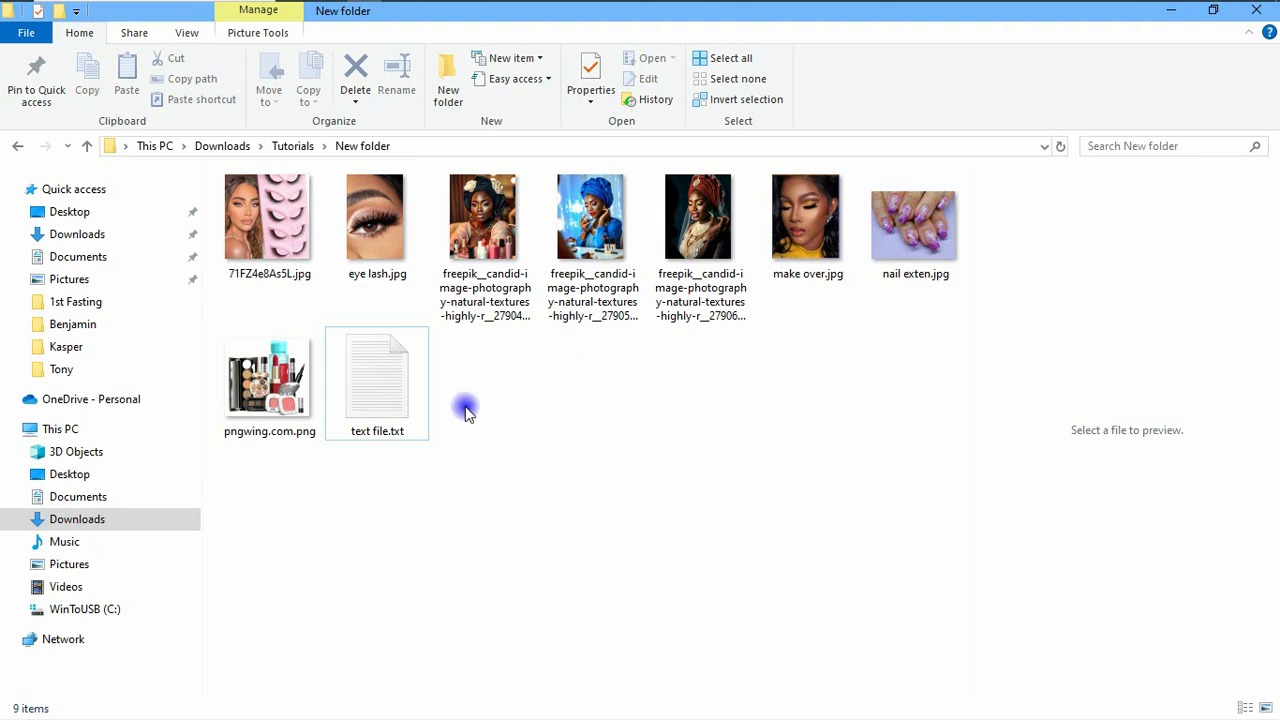
Step: Bring up the text file in Notepad and review the banner's business name, services, location and contact details
mouse_move(927, 30)
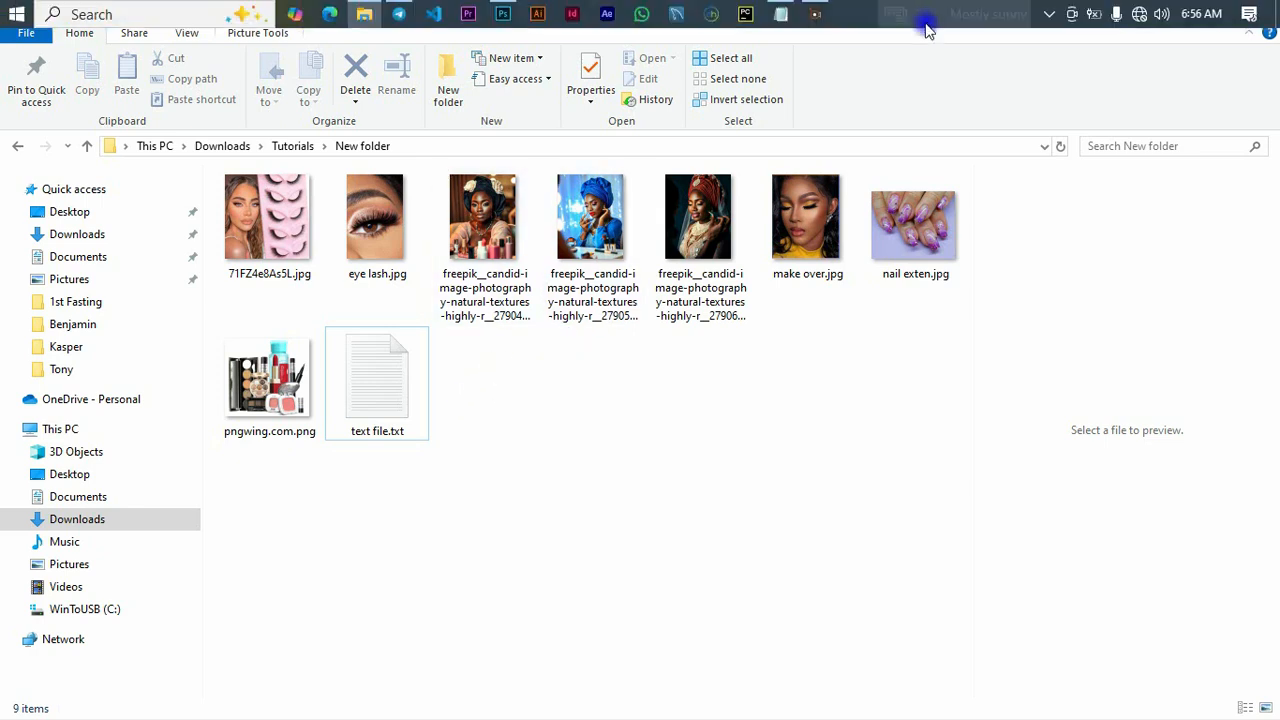
left_click(778, 14)
left_click_drag(697, 165, 750, 157)
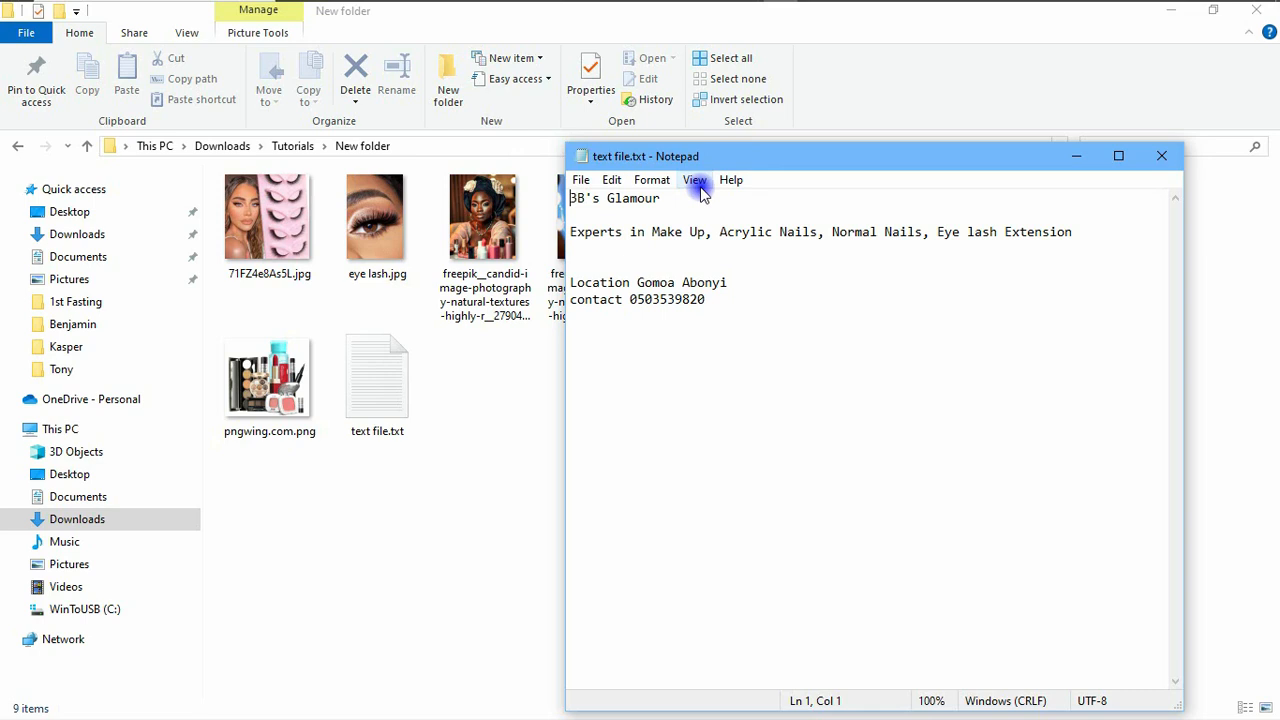
Step: Switch to Photoshop and close the blank Make up Banner document
mouse_move(581, 4)
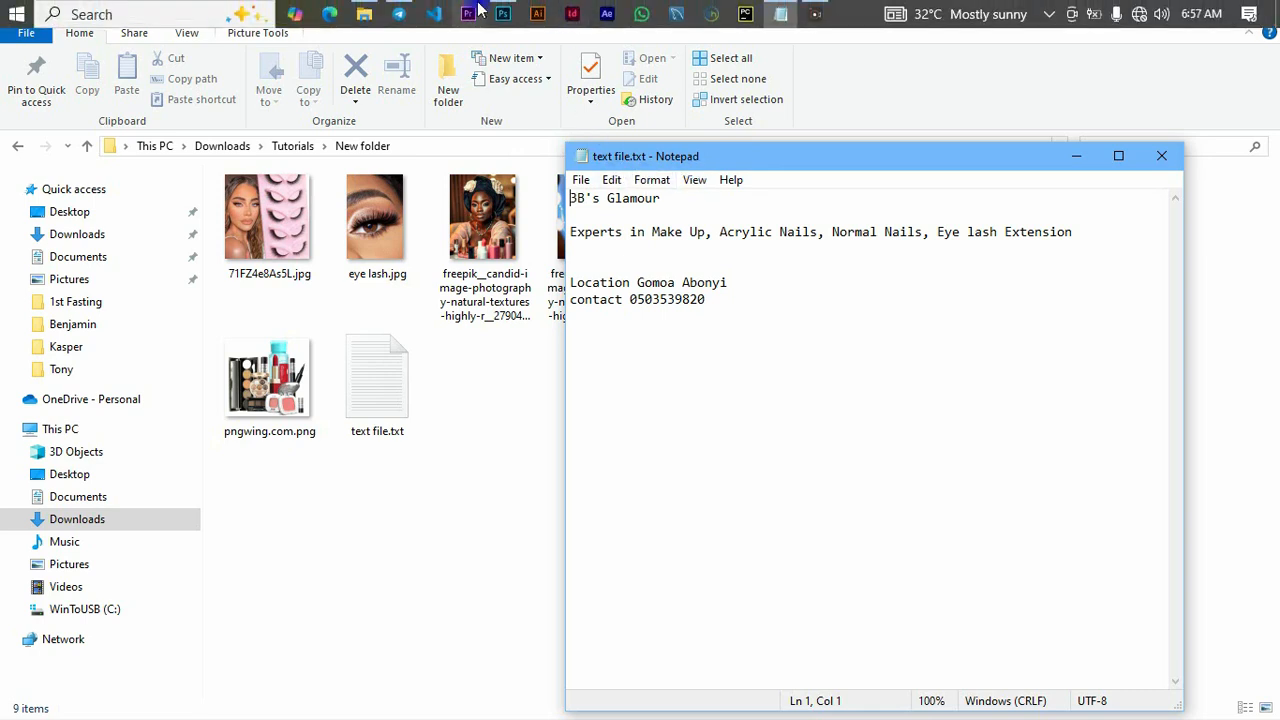
left_click(502, 12)
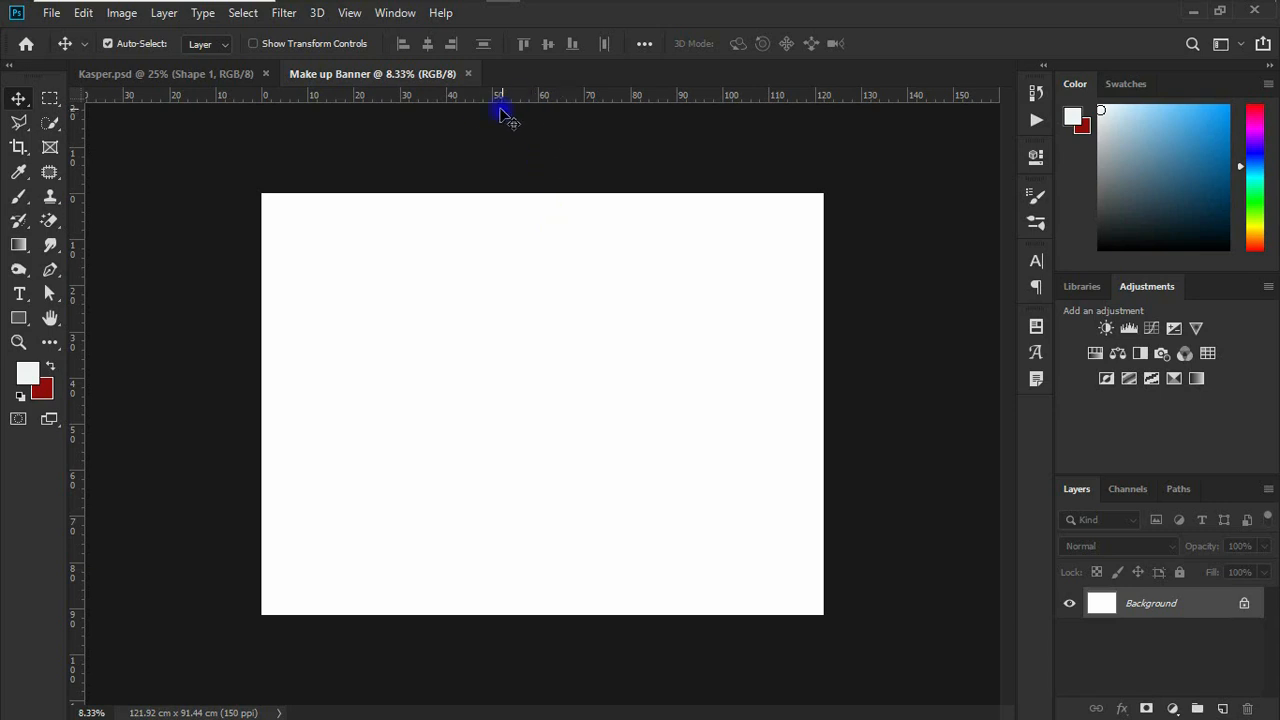
left_click(470, 75)
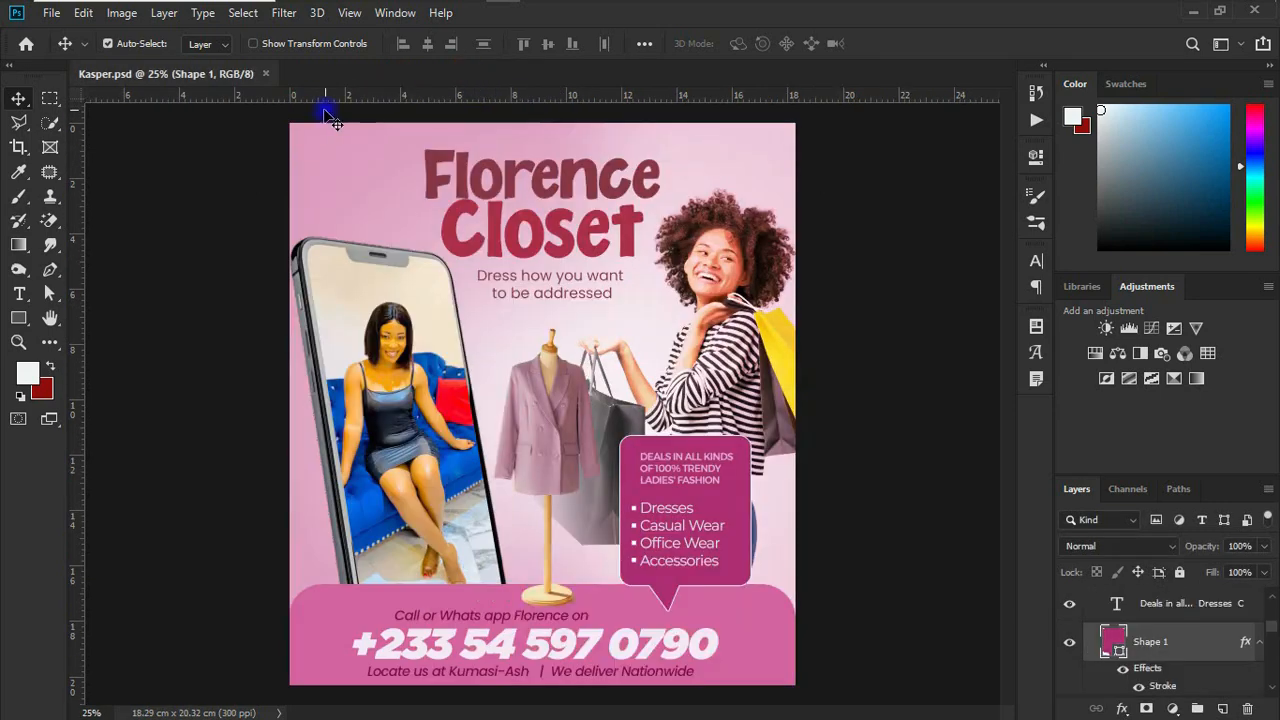
Step: Start a new document and set its size to 48 inches wide (4*12) by 36 inches high (3*12)
key("ctrl+n")
left_click(912, 285)
double_click(927, 300)
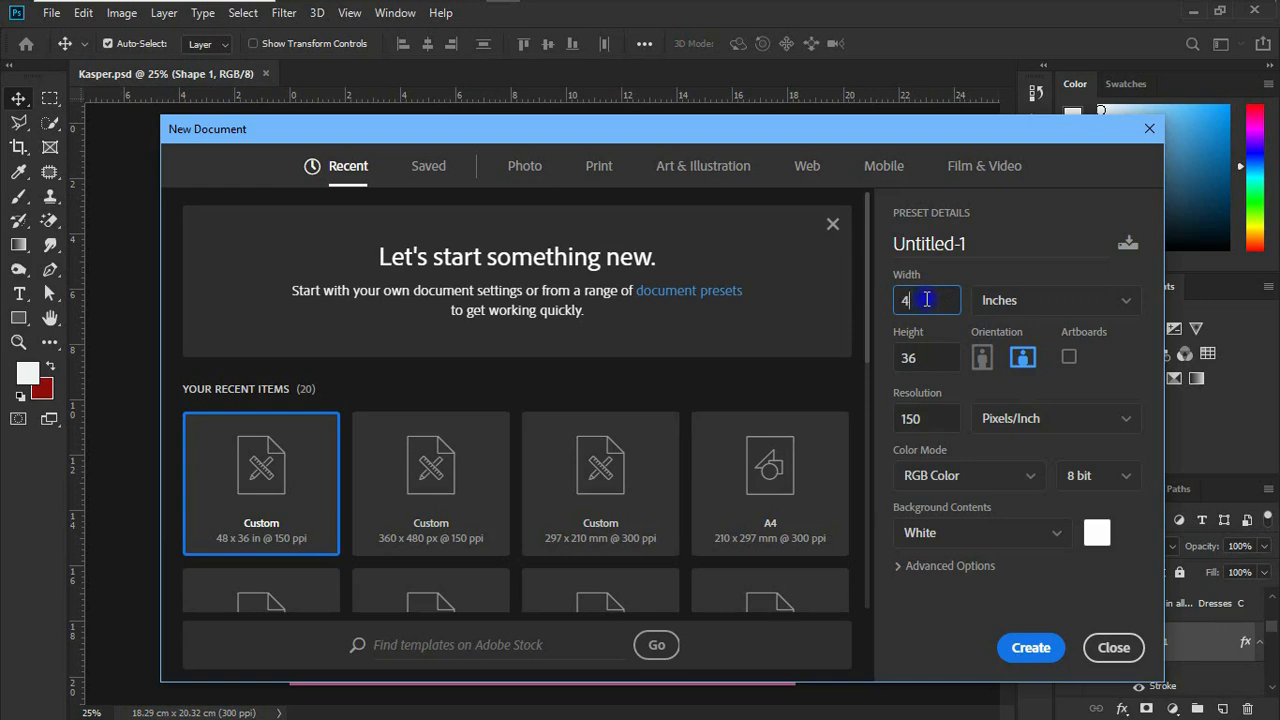
type("*12")
key("Tab")
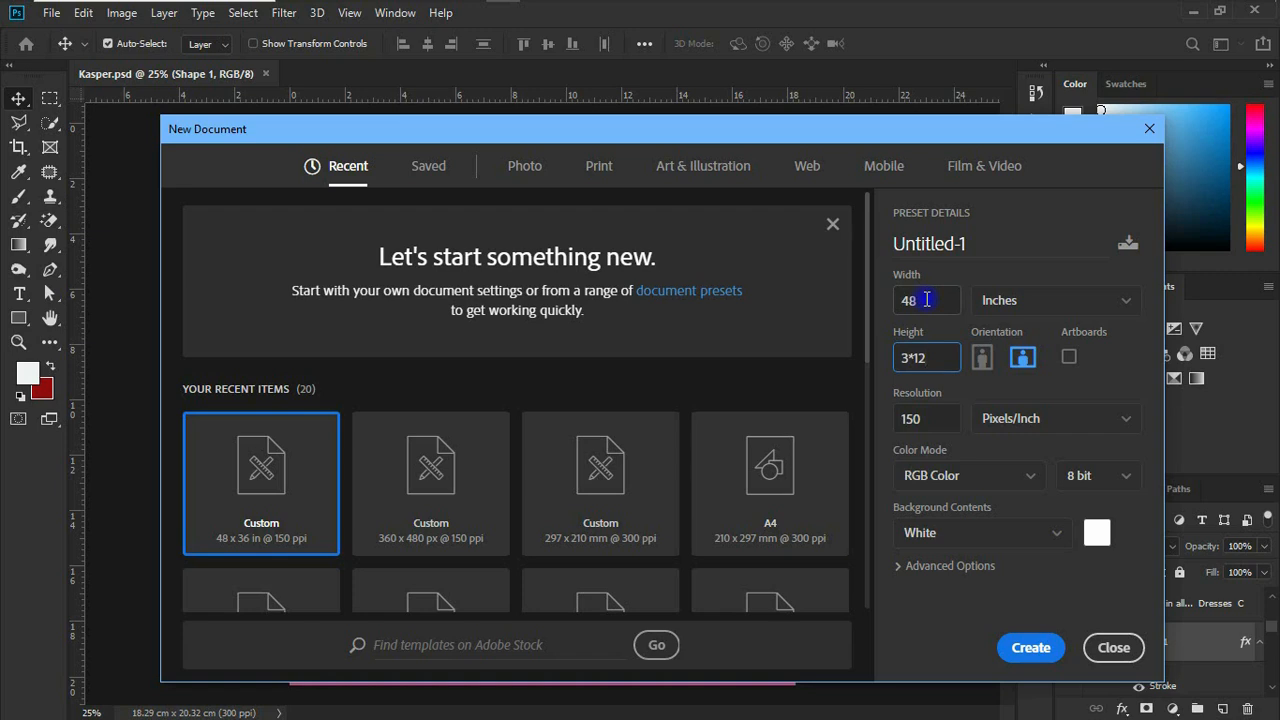
key("Tab")
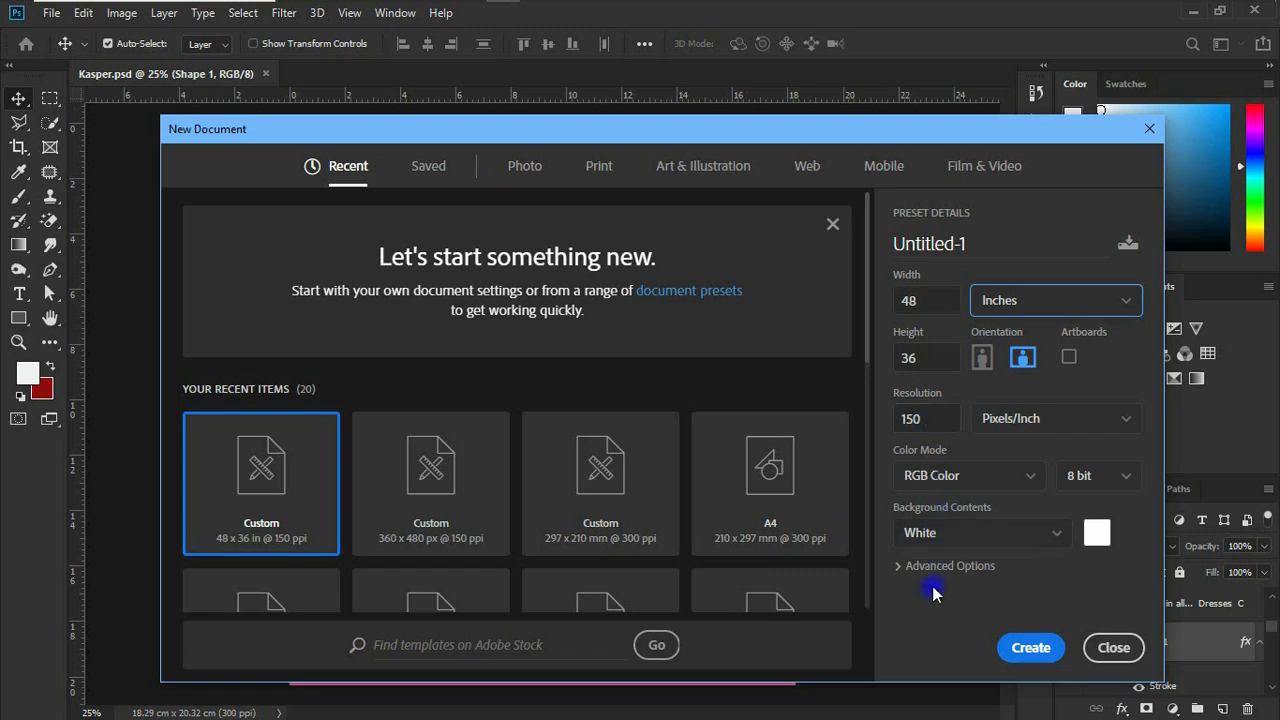
Step: Name the new document "make up banner" and create it
left_click(980, 244)
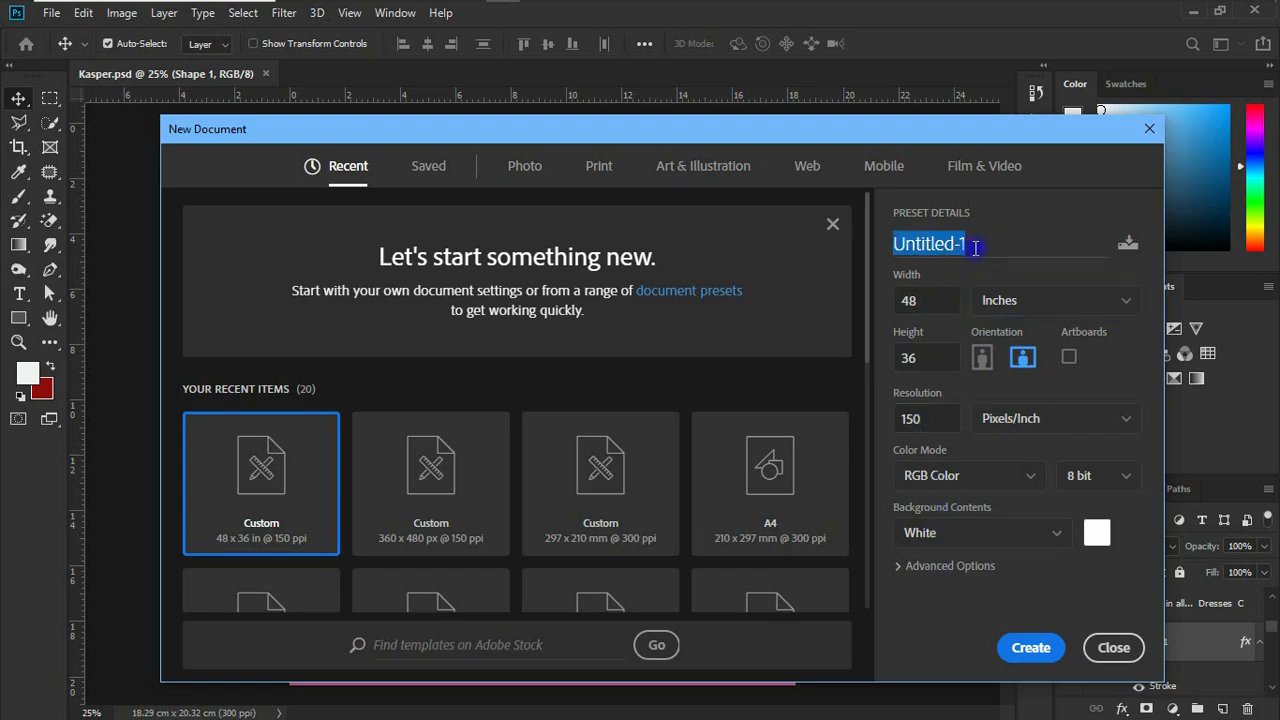
type("make up banner")
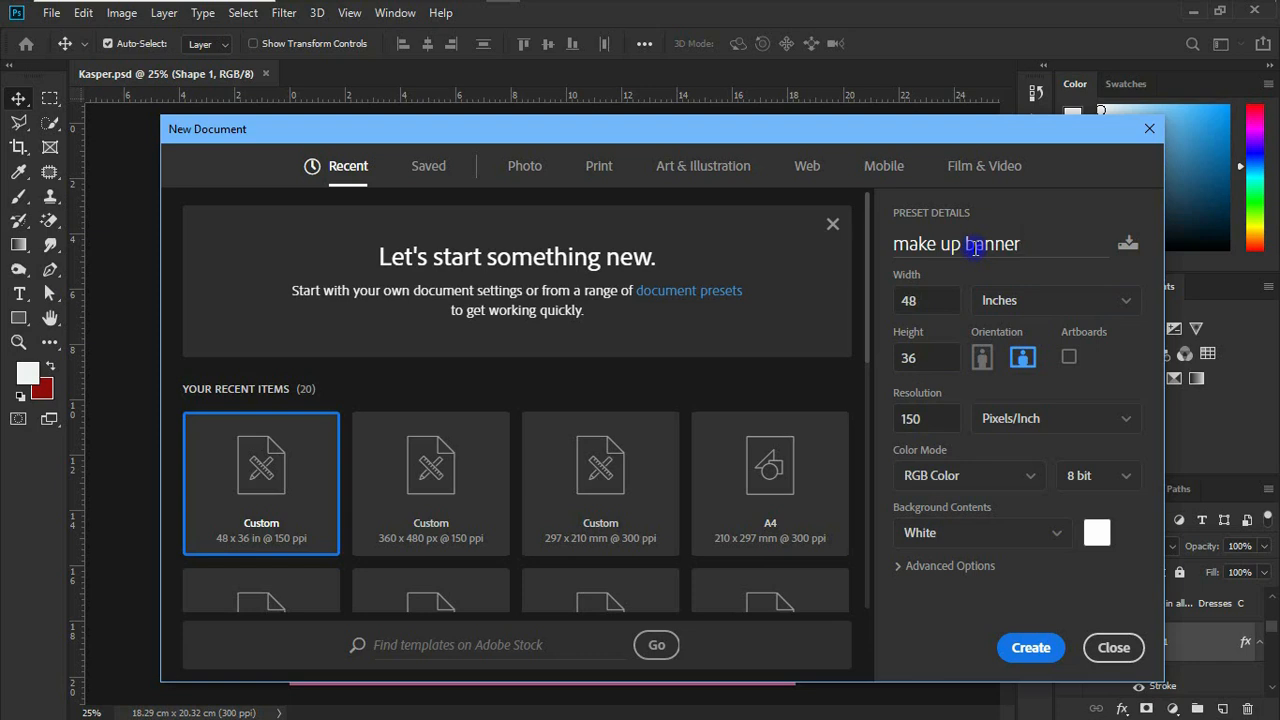
left_click(1048, 652)
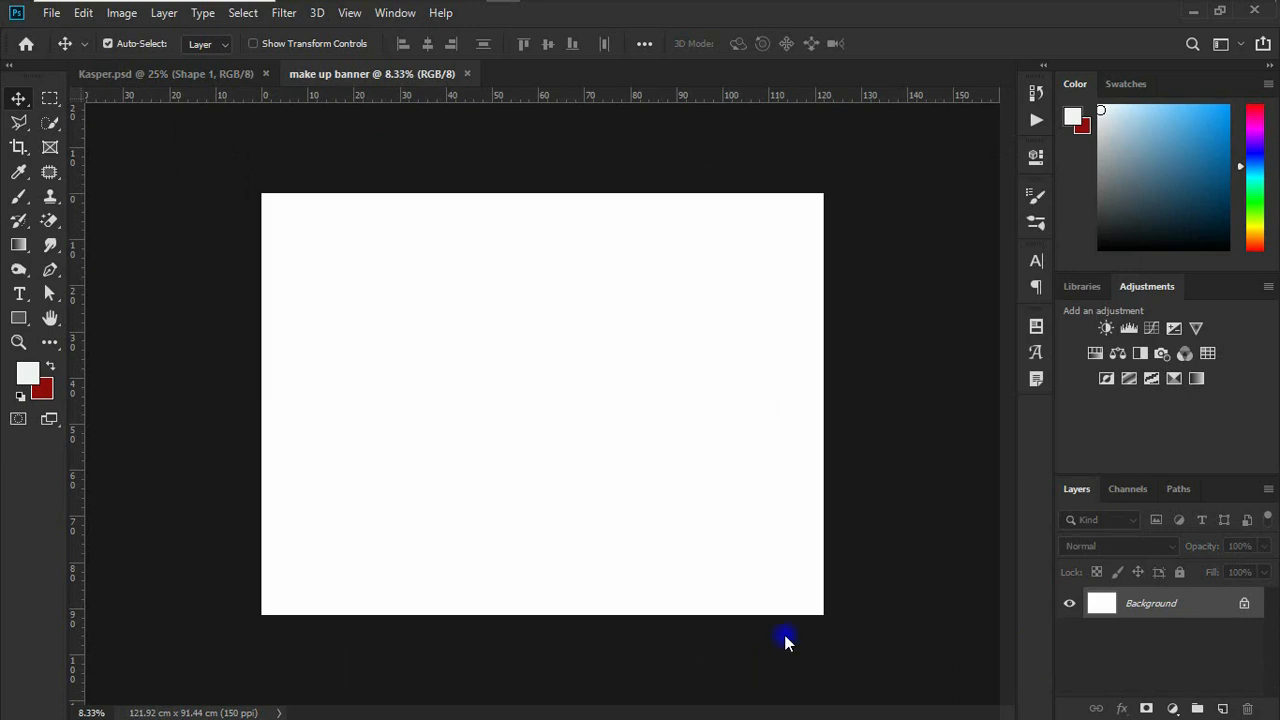
Step: Add a gradient fill layer over the background using the gold4 gradient preset
left_click(1173, 708)
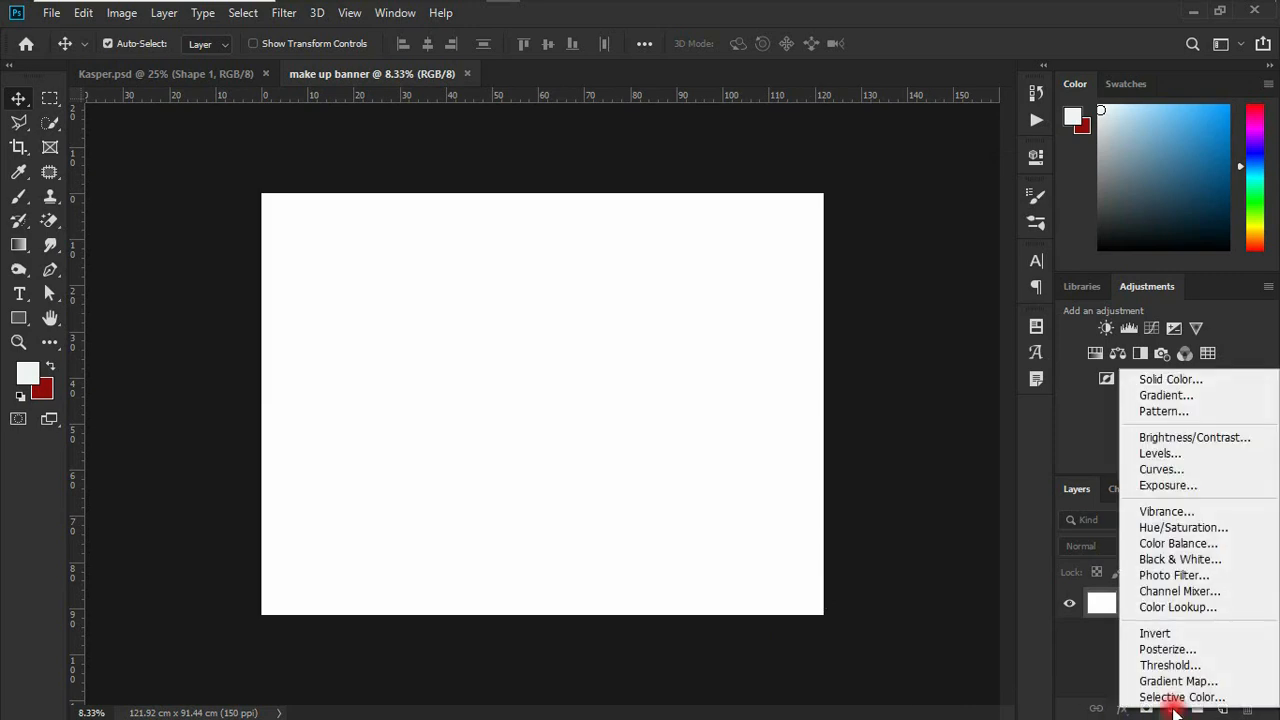
left_click(1158, 393)
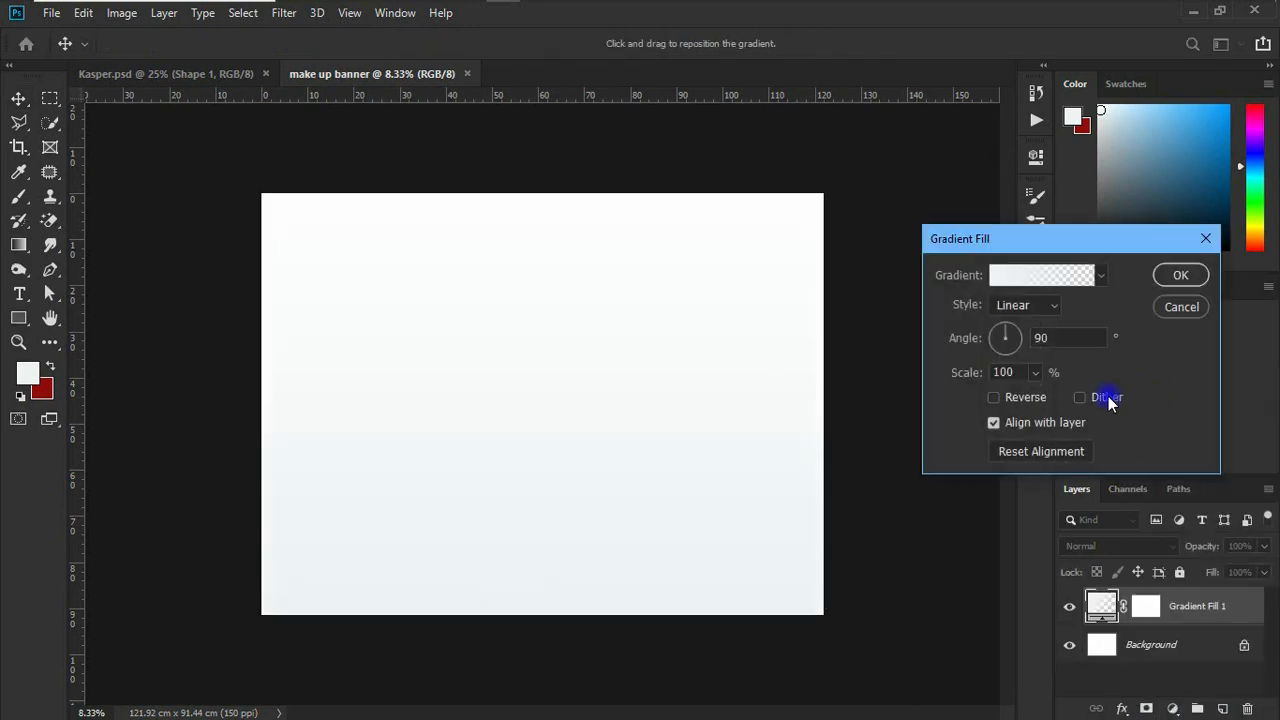
left_click(907, 373)
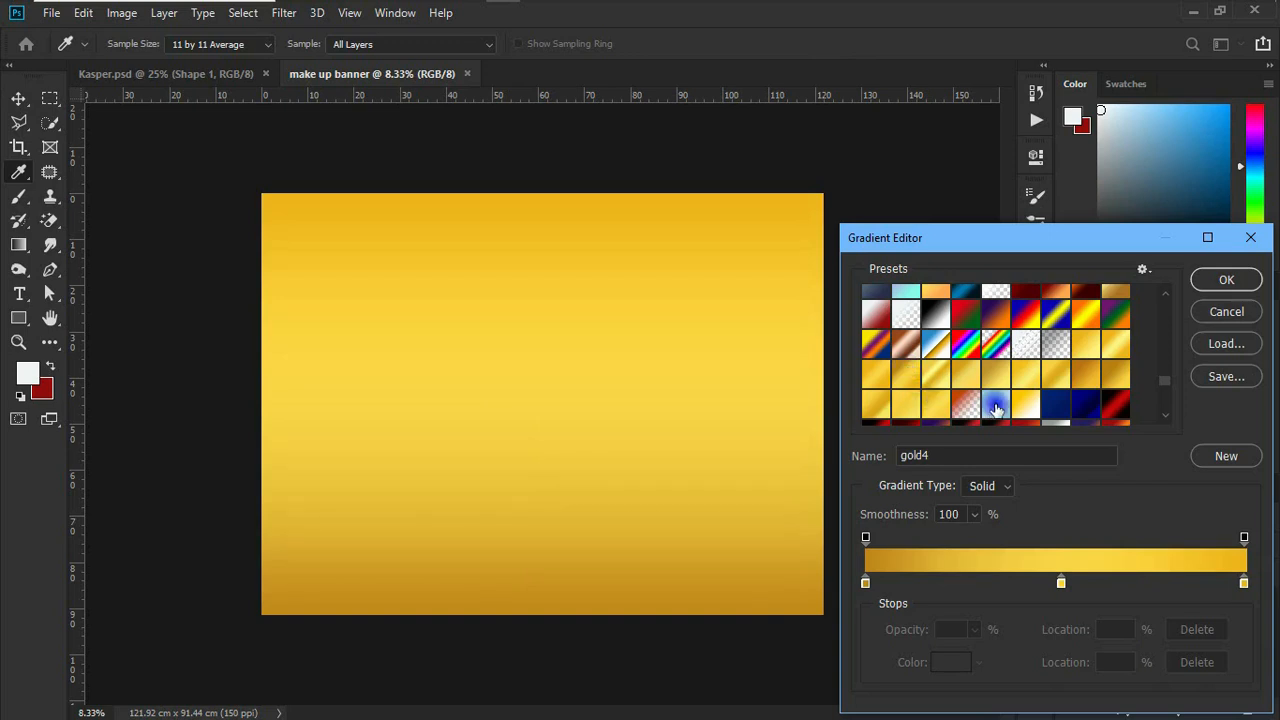
scroll(1098, 365, "down", 4)
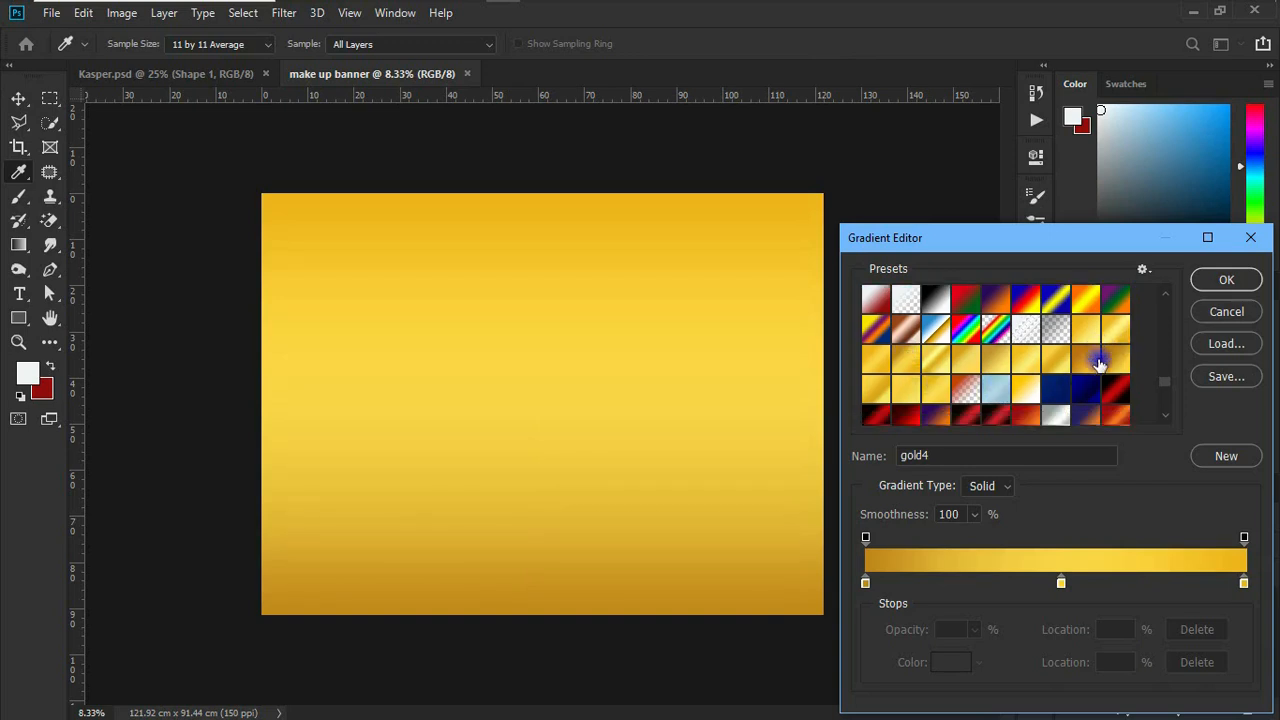
scroll(1098, 365, "down", 3)
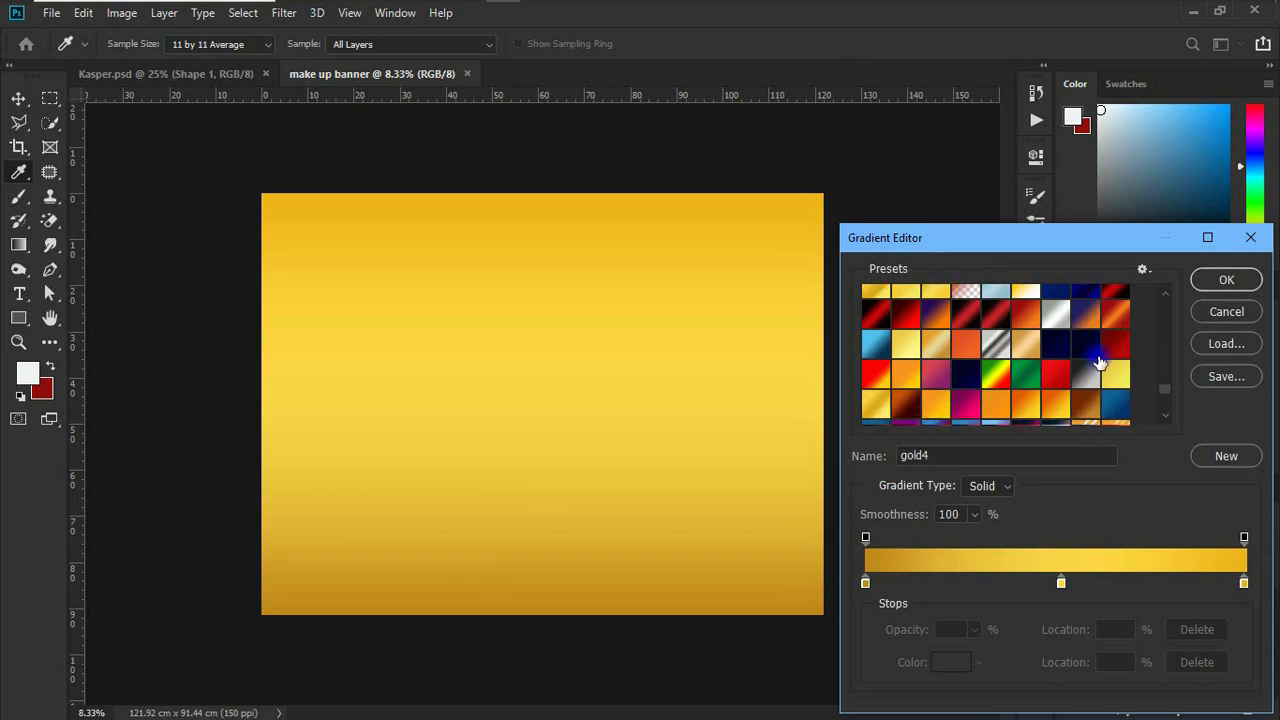
scroll(1100, 360, "down", 3)
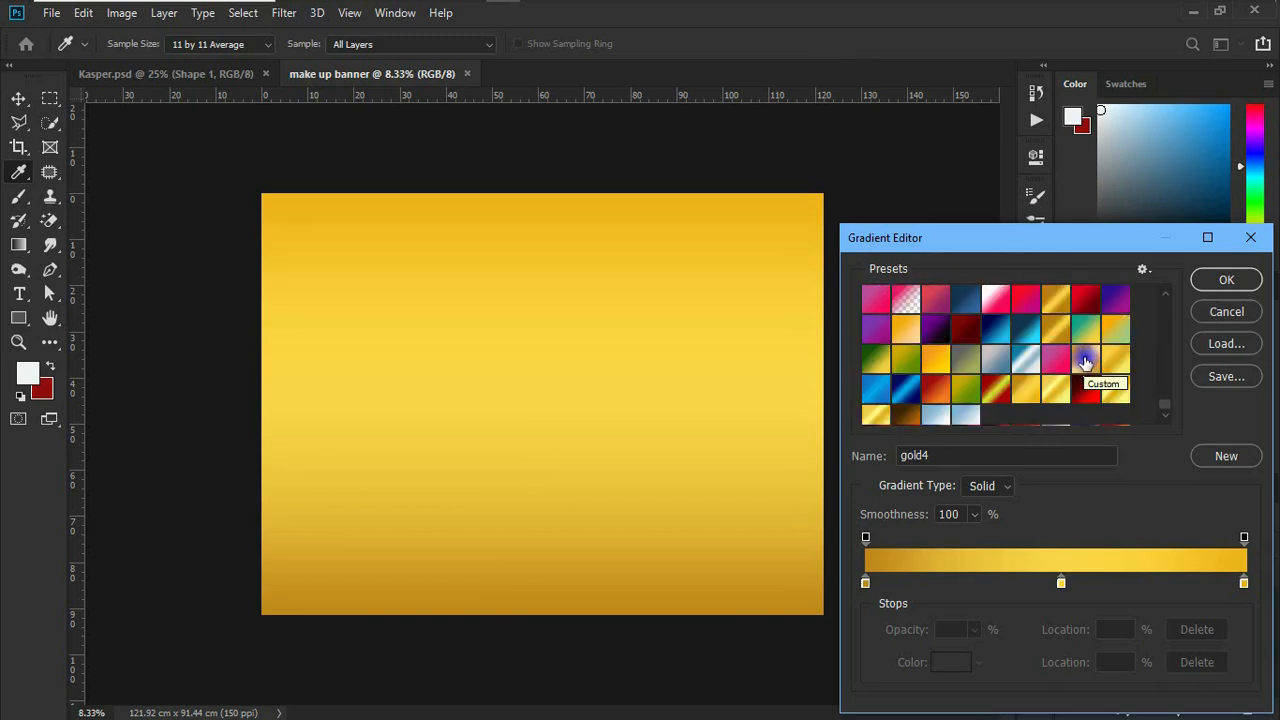
scroll(1056, 375, "up", 3)
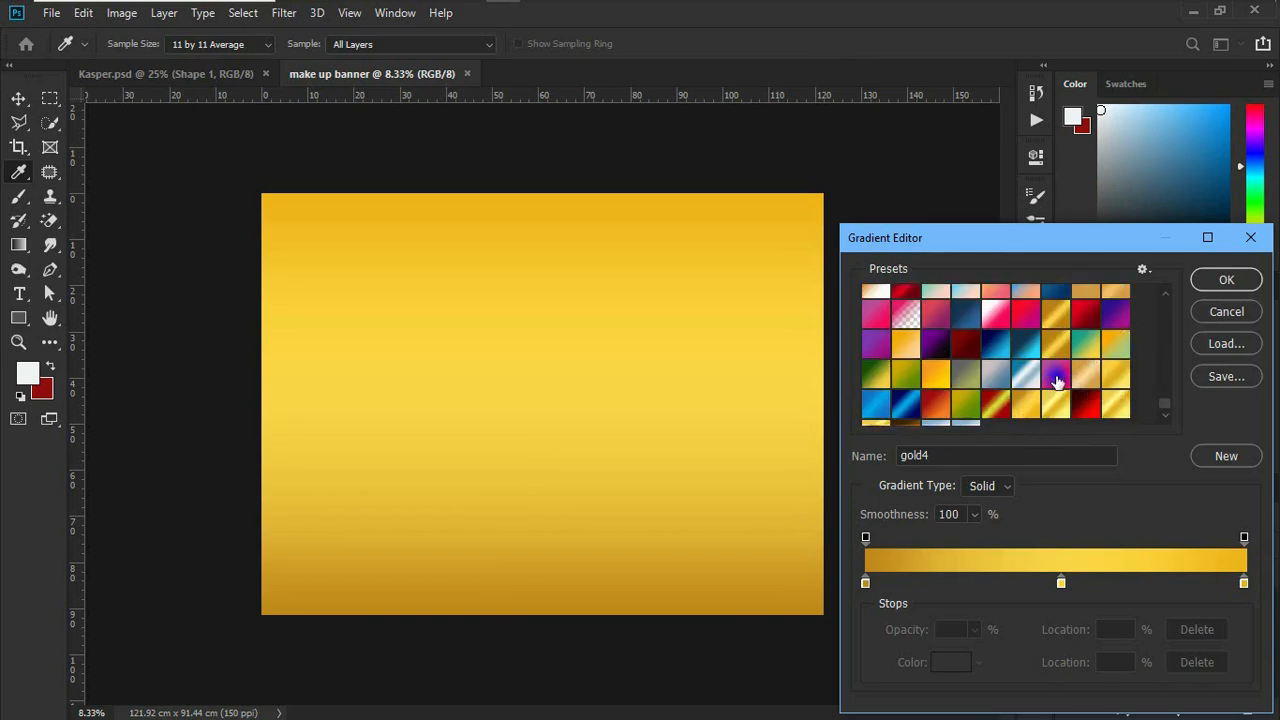
scroll(1057, 380, "up", 5)
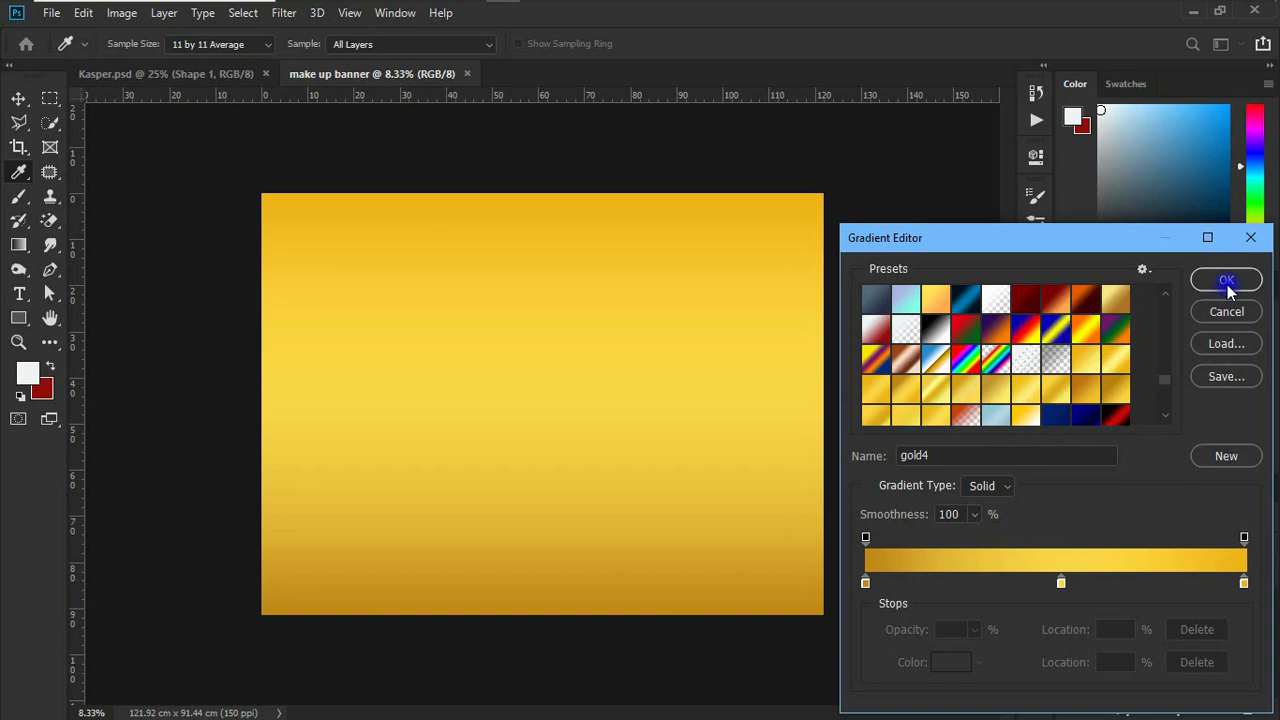
left_click(1227, 283)
left_click(1168, 275)
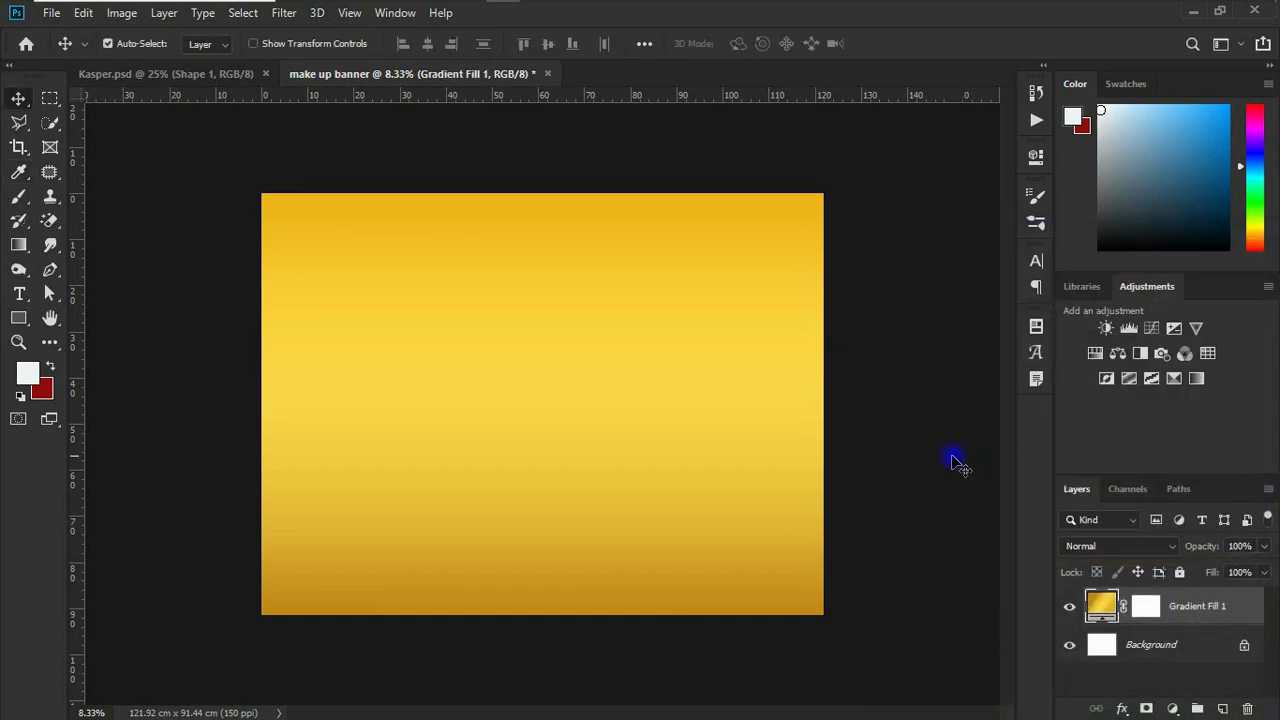
Step: Draw an off-white rectangle about 8088 × 2088 px across the upper half of the canvas and remove its stroke
left_click(18, 320)
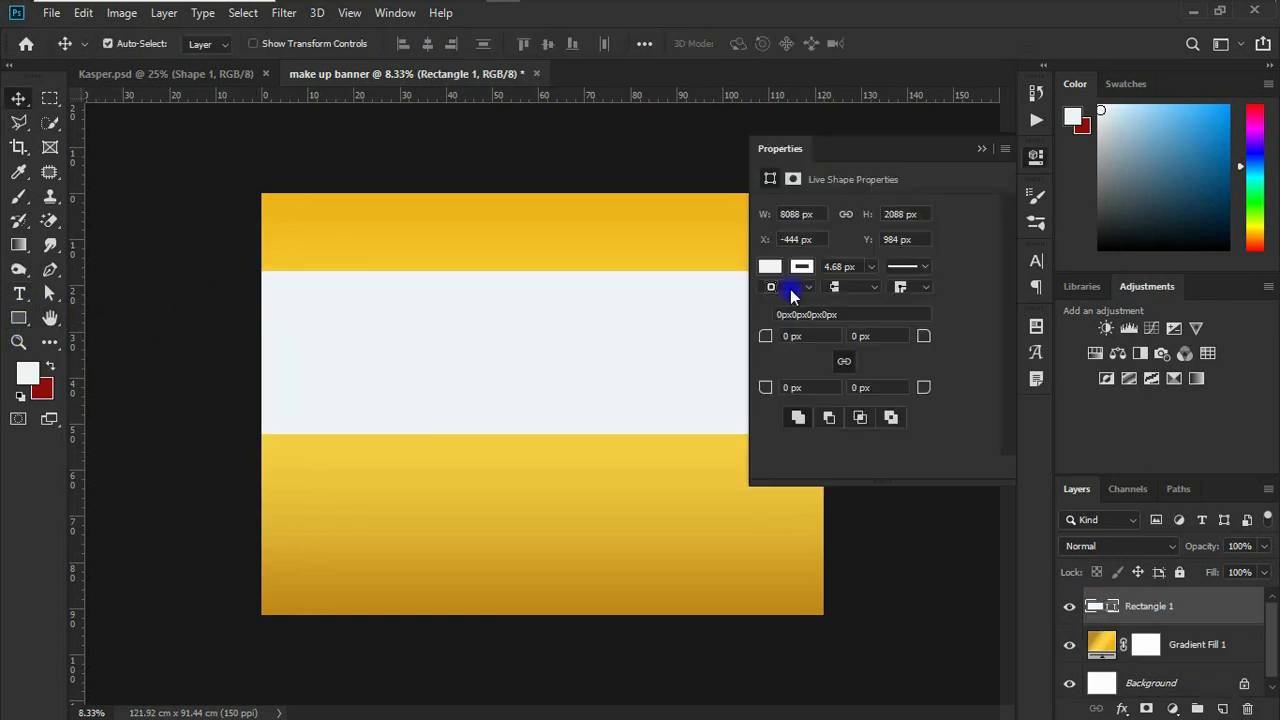
left_click(801, 267)
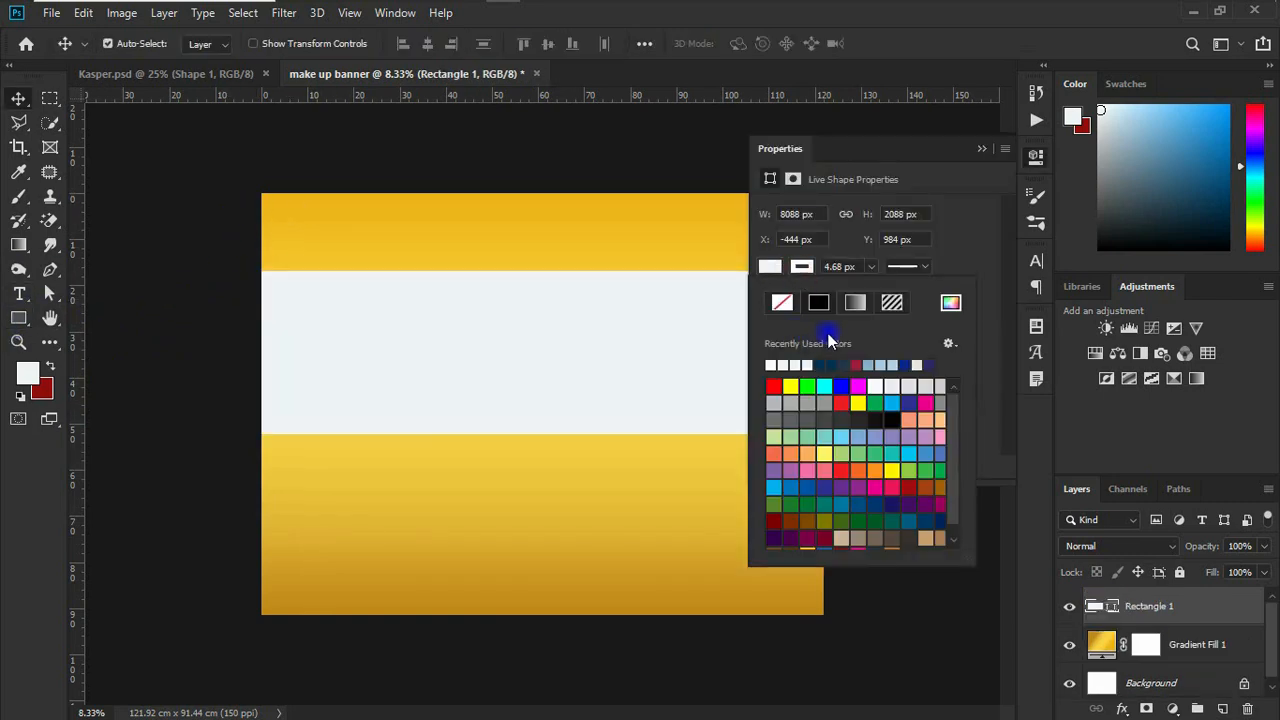
left_click(782, 302)
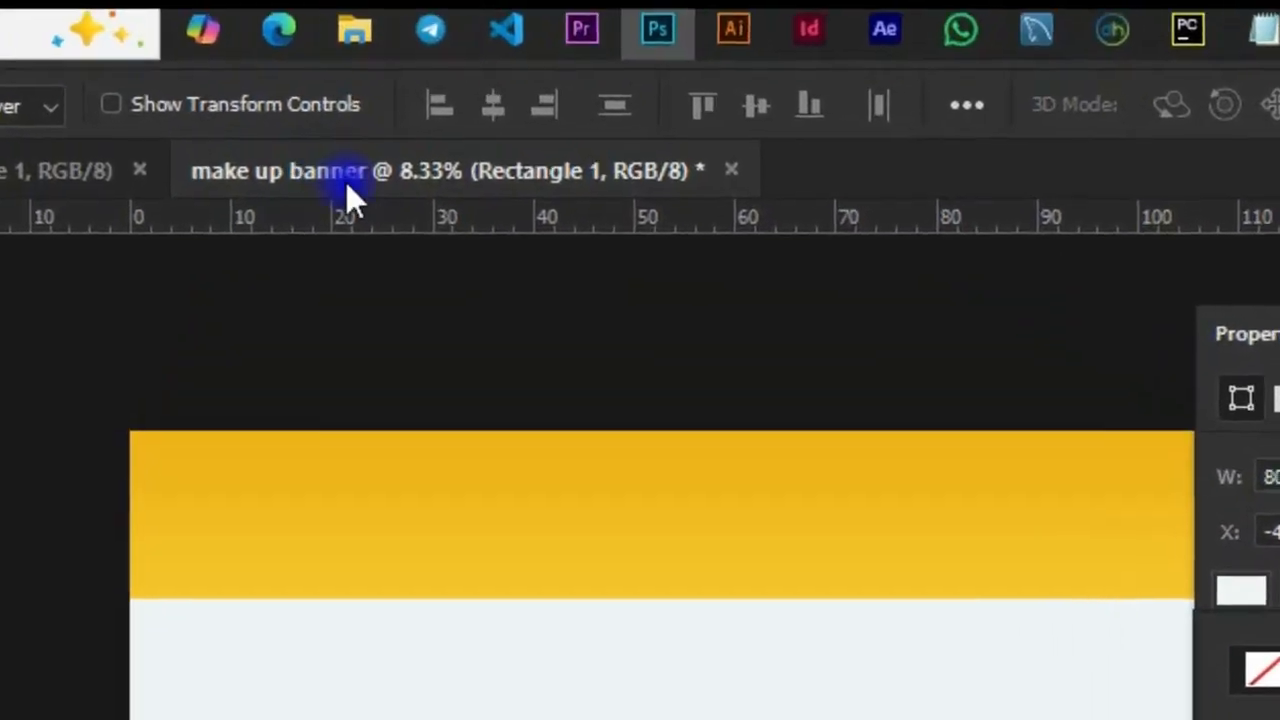
left_click(426, 40)
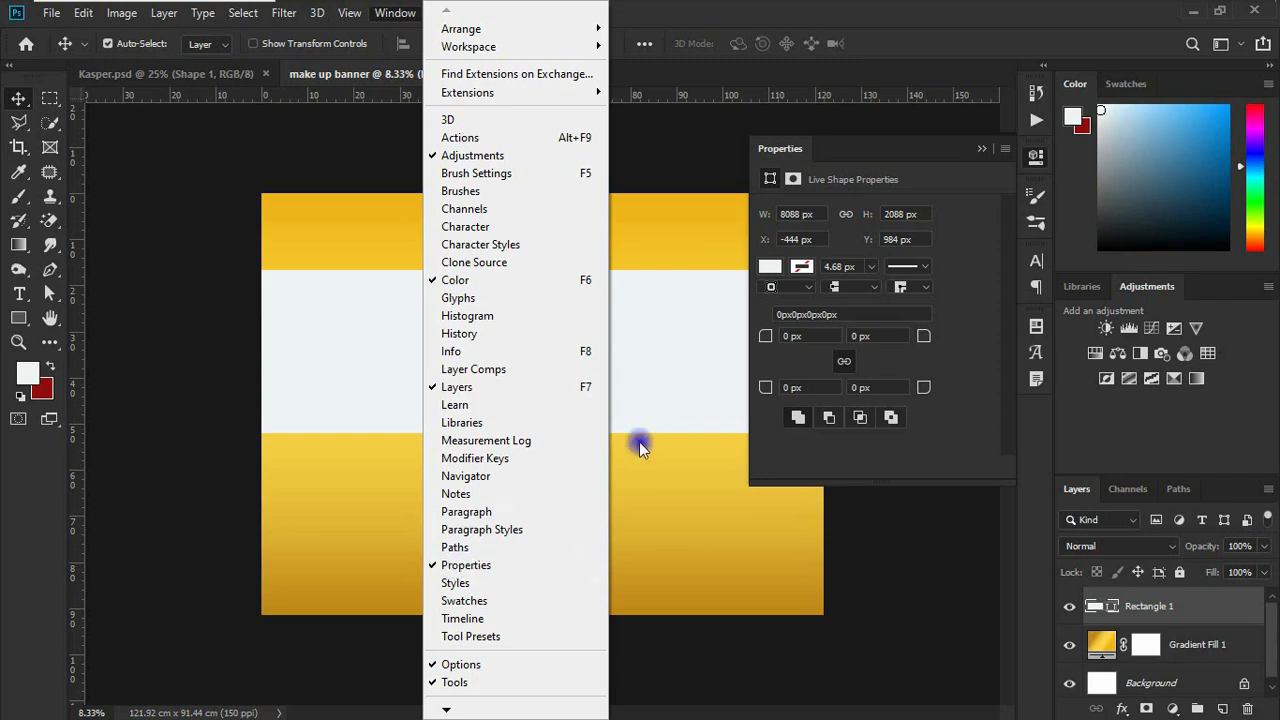
left_click(1036, 160)
left_click(1036, 160)
Step: Move the rectangle slightly up and align its left edge with the canvas's left edge
left_click_drag(600, 383, 600, 371)
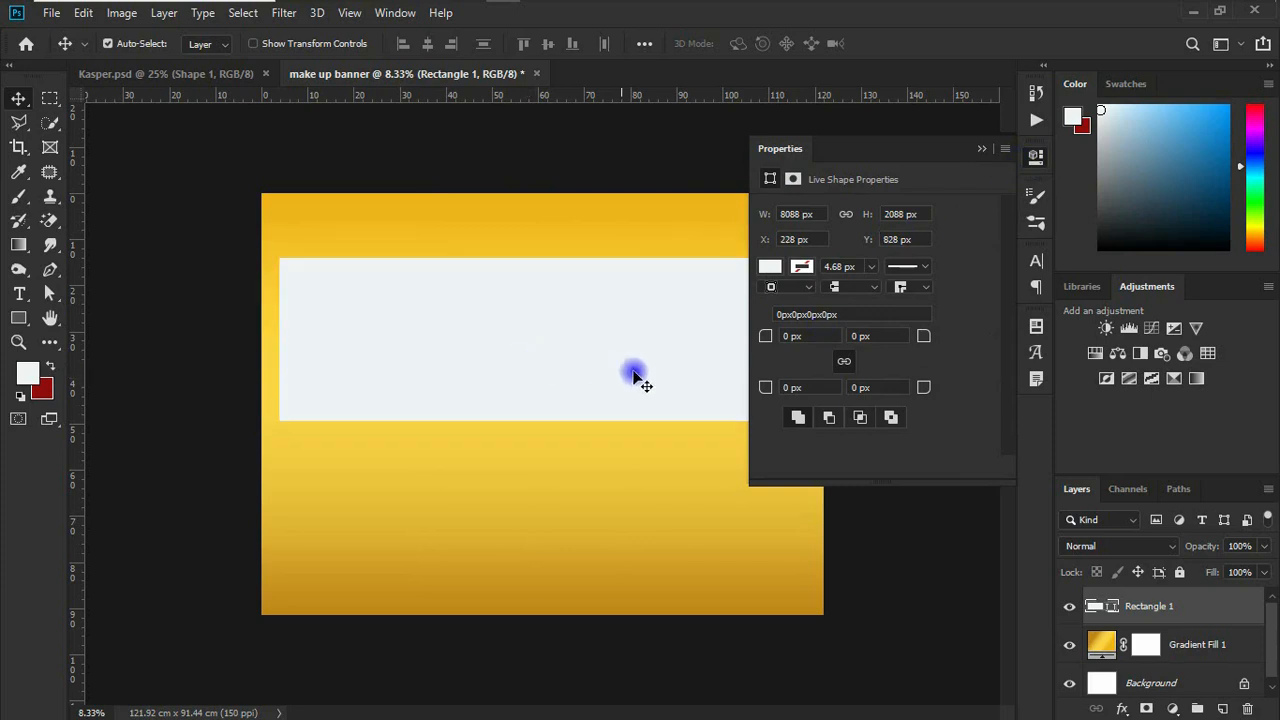
left_click(765, 337)
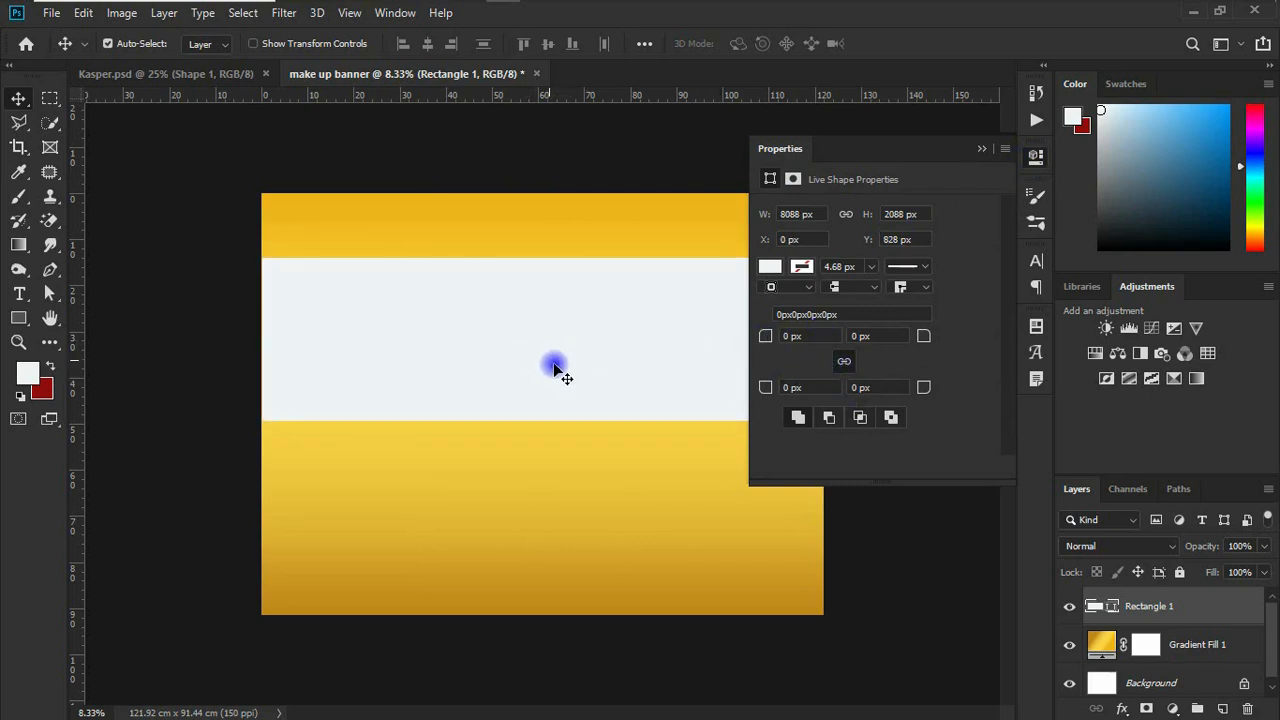
mouse_move(551, 343)
left_mouse_down()
mouse_move(563, 343)
mouse_move(539, 345)
left_mouse_up()
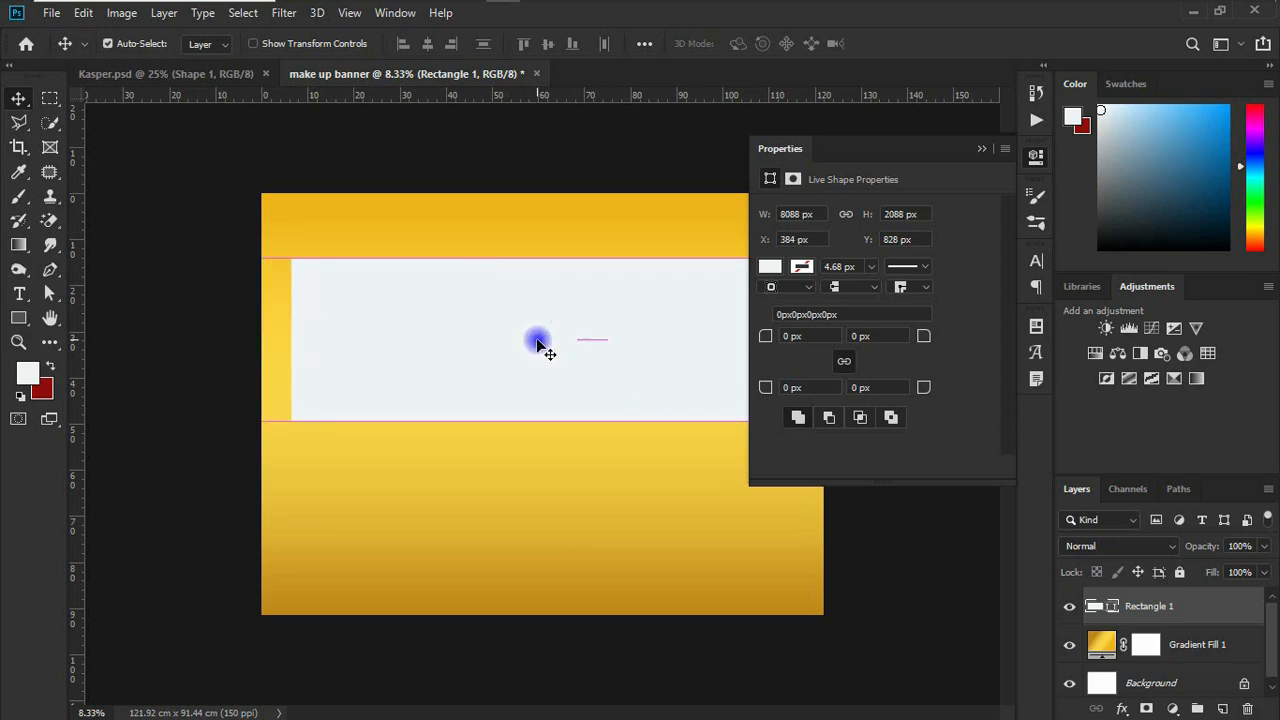
left_click(980, 148)
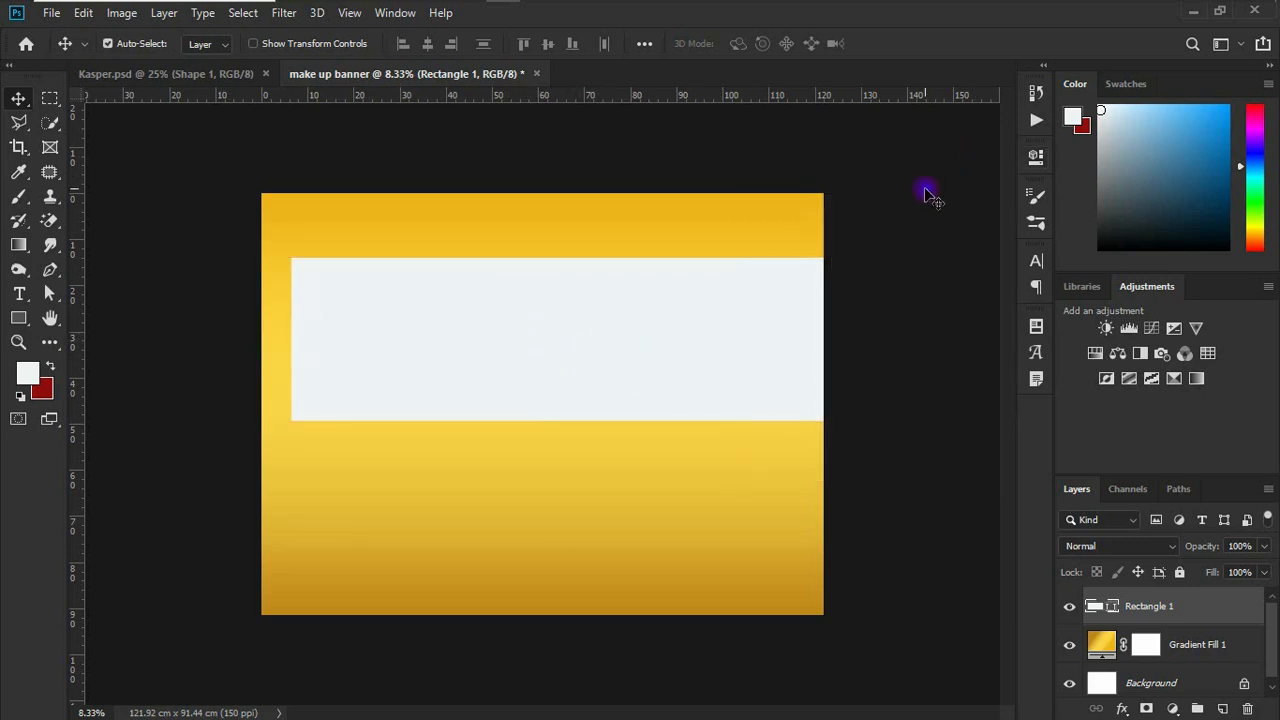
left_click_drag(663, 343, 637, 337)
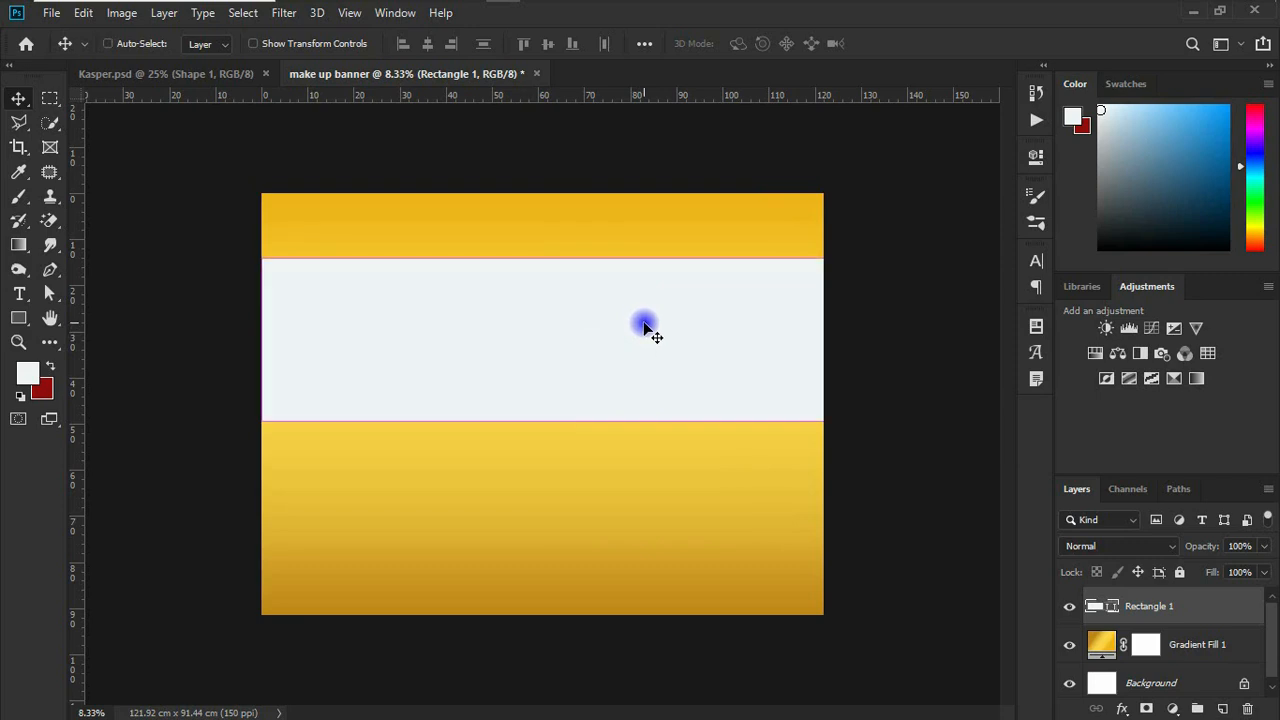
Step: Resize the rectangle to 7200 × 5400 px and raise it to about Y -1020 px, leaving a gold strip along the canvas bottom
key("ctrl+t")
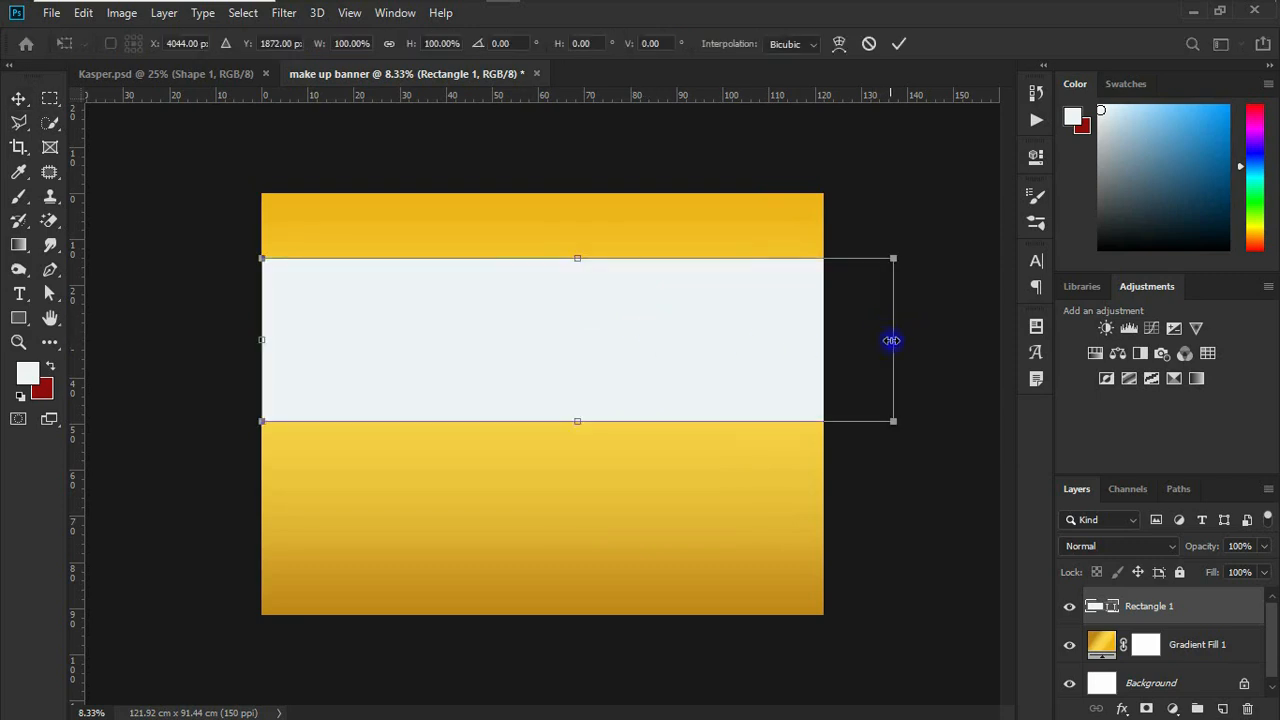
left_click_drag(897, 342, 829, 340)
left_click_drag(534, 421, 521, 605)
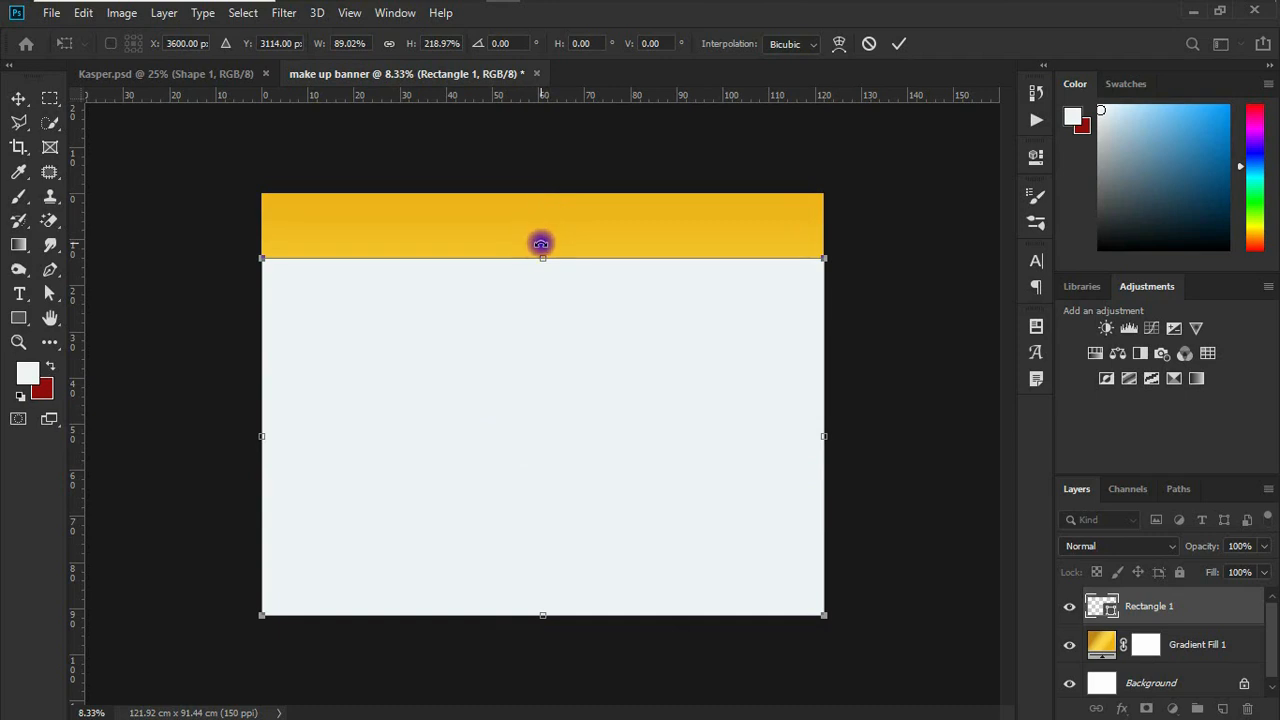
left_click_drag(537, 251, 548, 112)
left_click(899, 43)
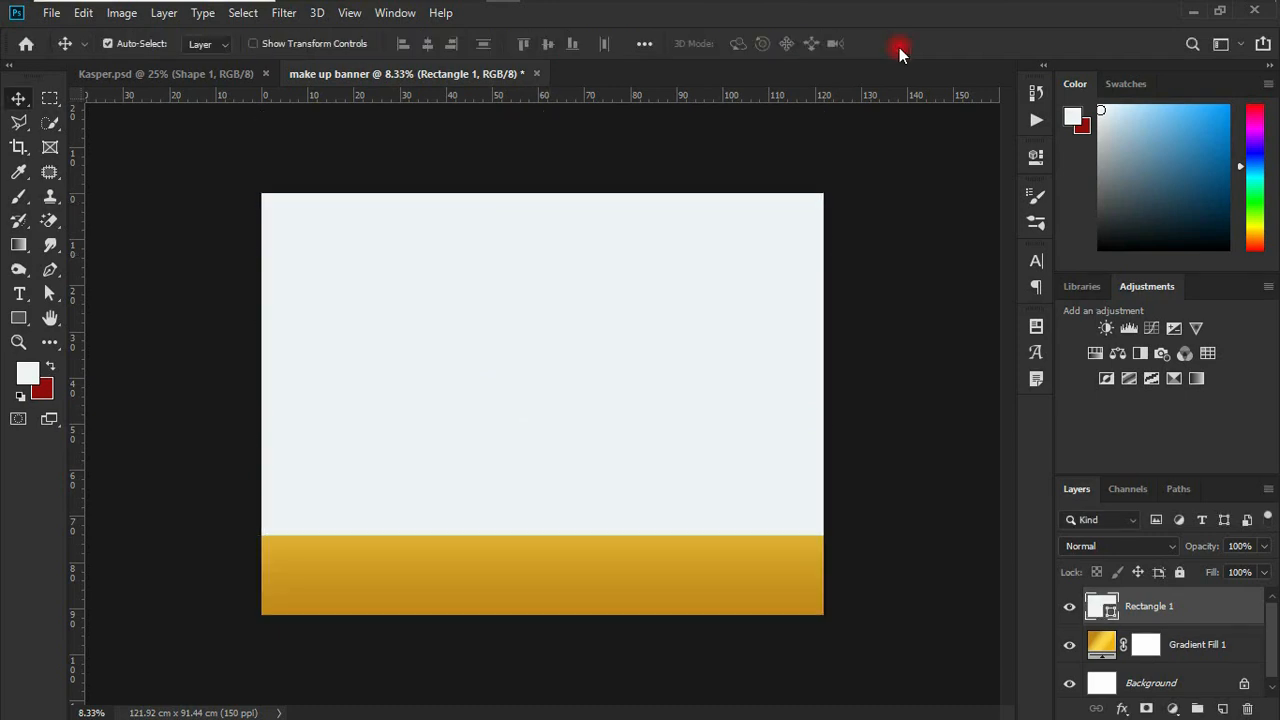
Step: Unlink the rectangle's corner radii and set its bottom-left corner radius to about 553 px
left_click(1036, 155)
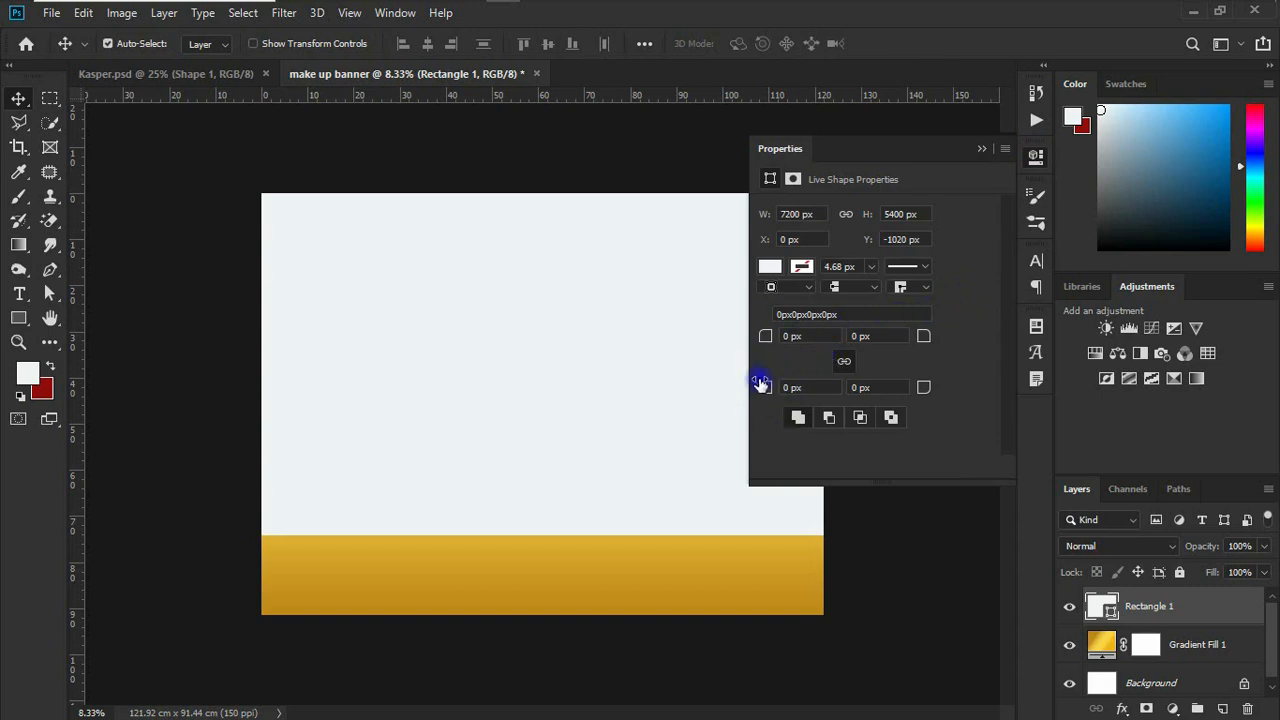
left_click(846, 363)
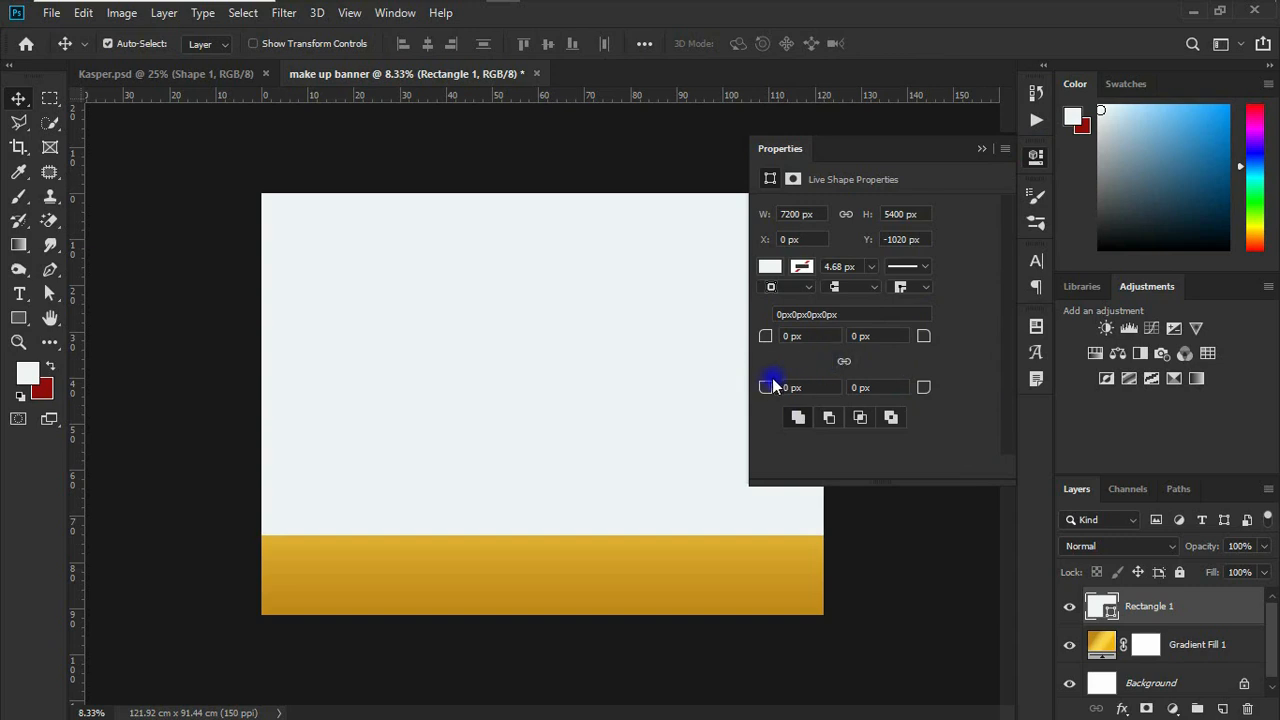
left_click_drag(762, 390, 1268, 339)
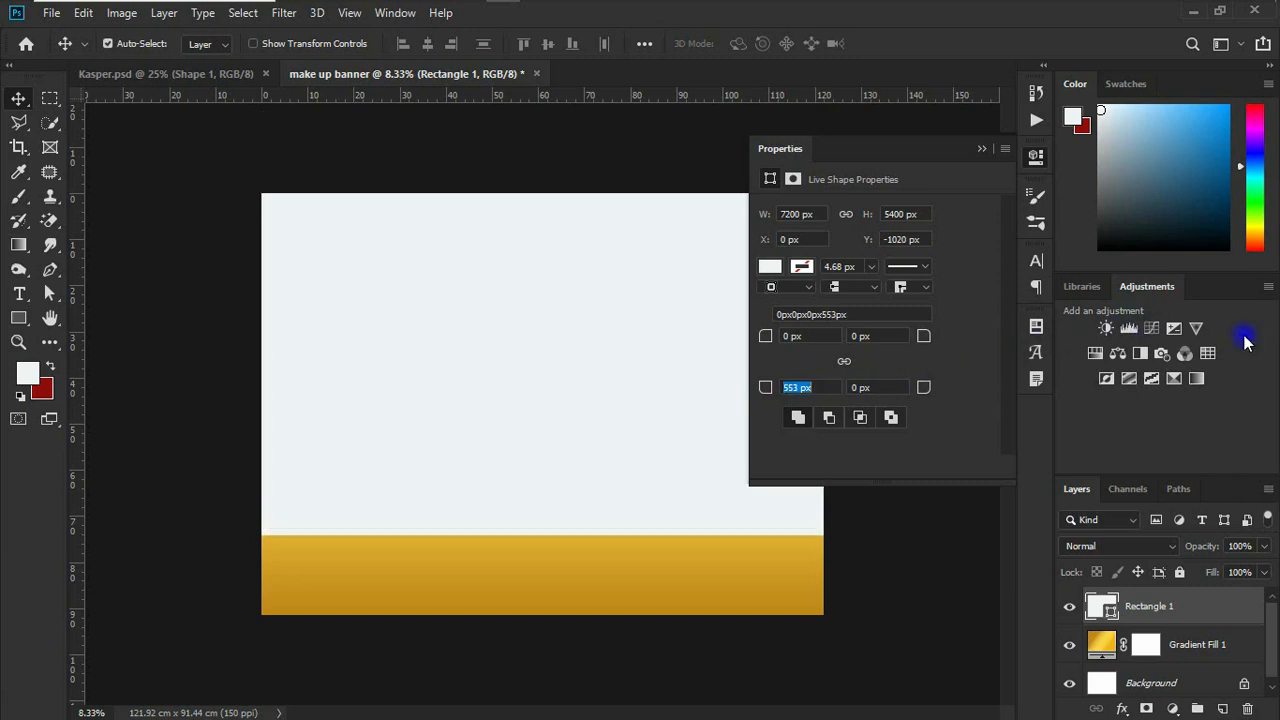
Step: Set both bottom corner radii of the off-white rectangle to 998 px and nudge the shape slightly down
left_click_drag(760, 390, 1190, 367)
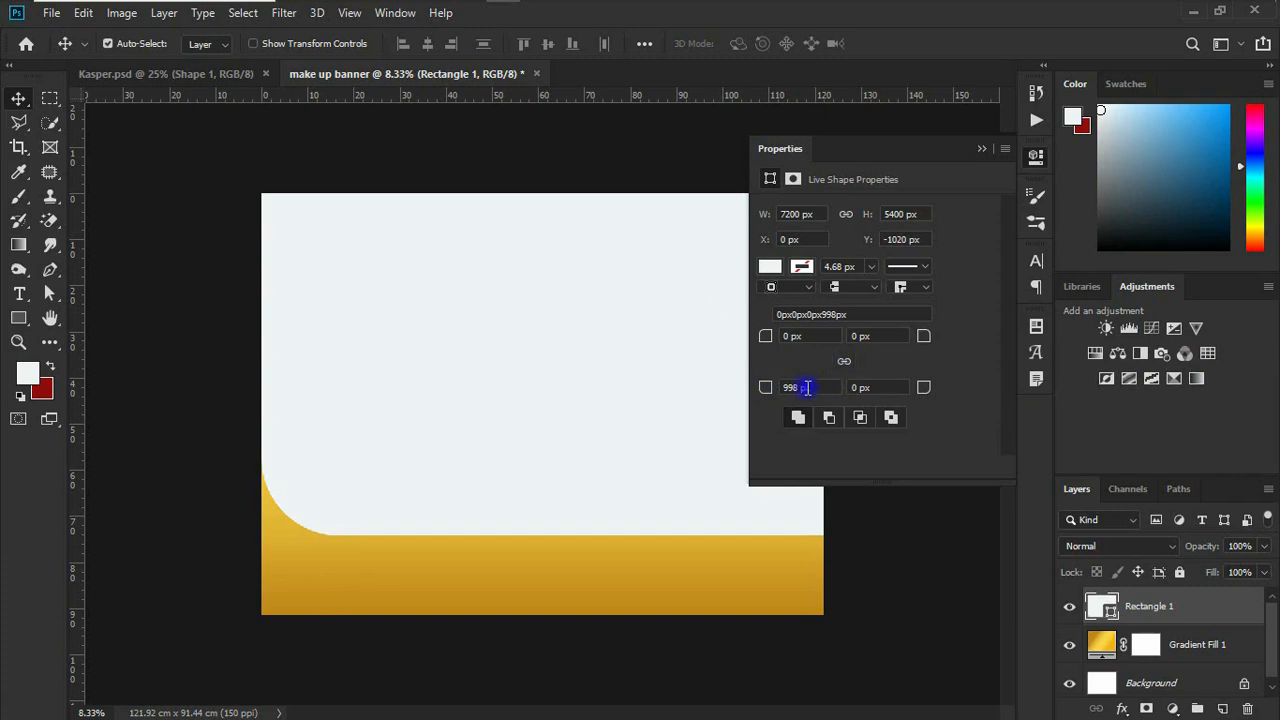
left_click_drag(887, 387, 830, 388)
type("998 px")
key("Return")
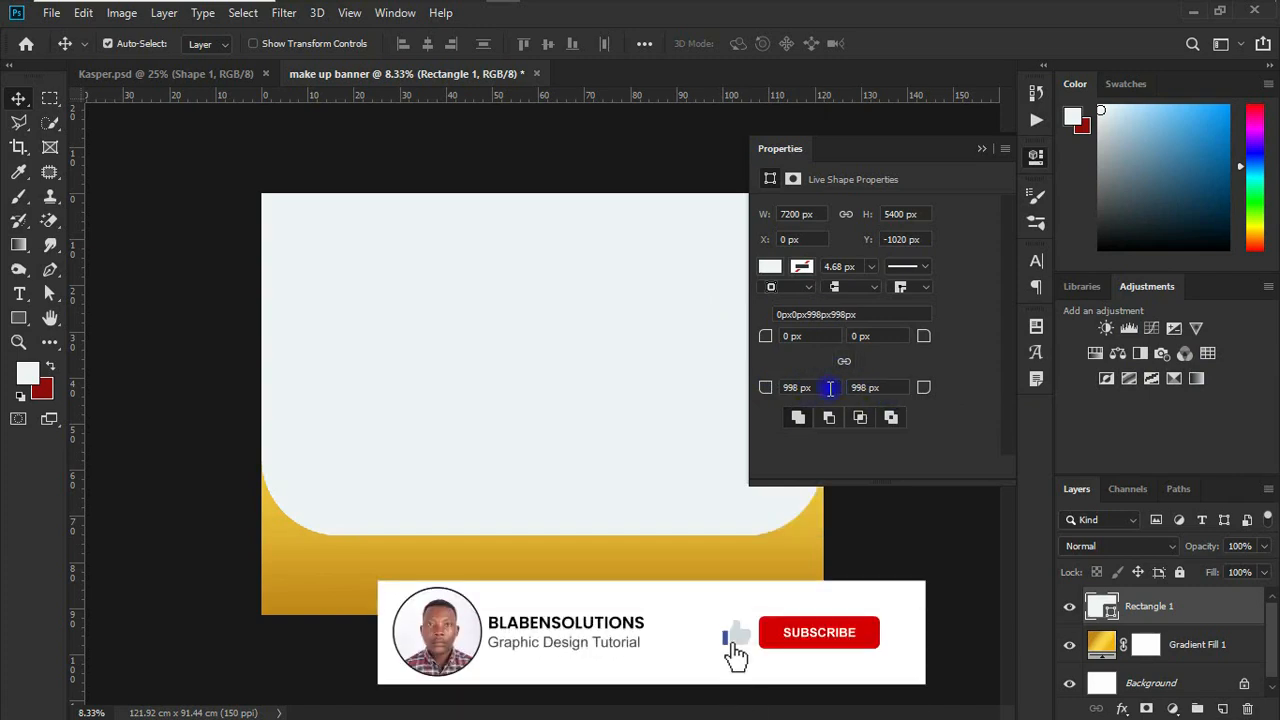
left_click(980, 149)
mouse_move(569, 383)
left_mouse_down()
mouse_move(566, 406)
mouse_move(566, 386)
left_mouse_up()
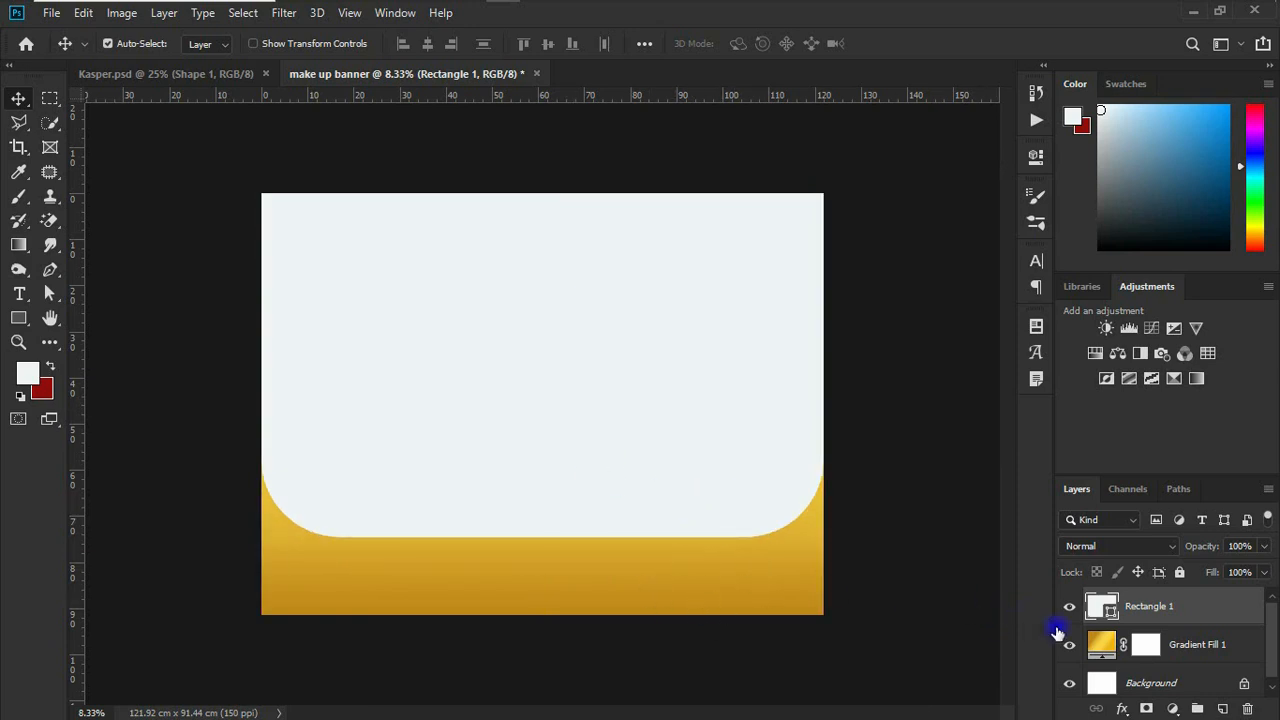
Step: Group the gradient fill and off-white rectangle layers and name the group BG
double_click(1193, 648)
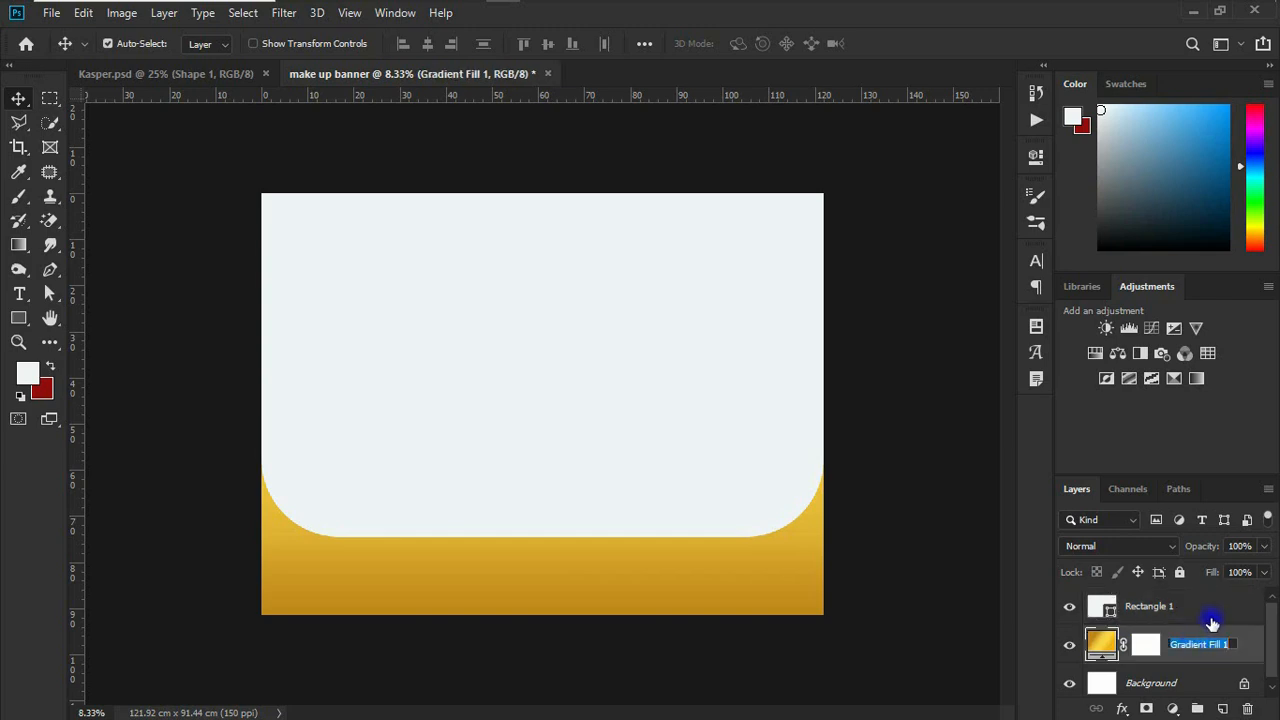
left_click(1209, 614)
key("ctrl+g")
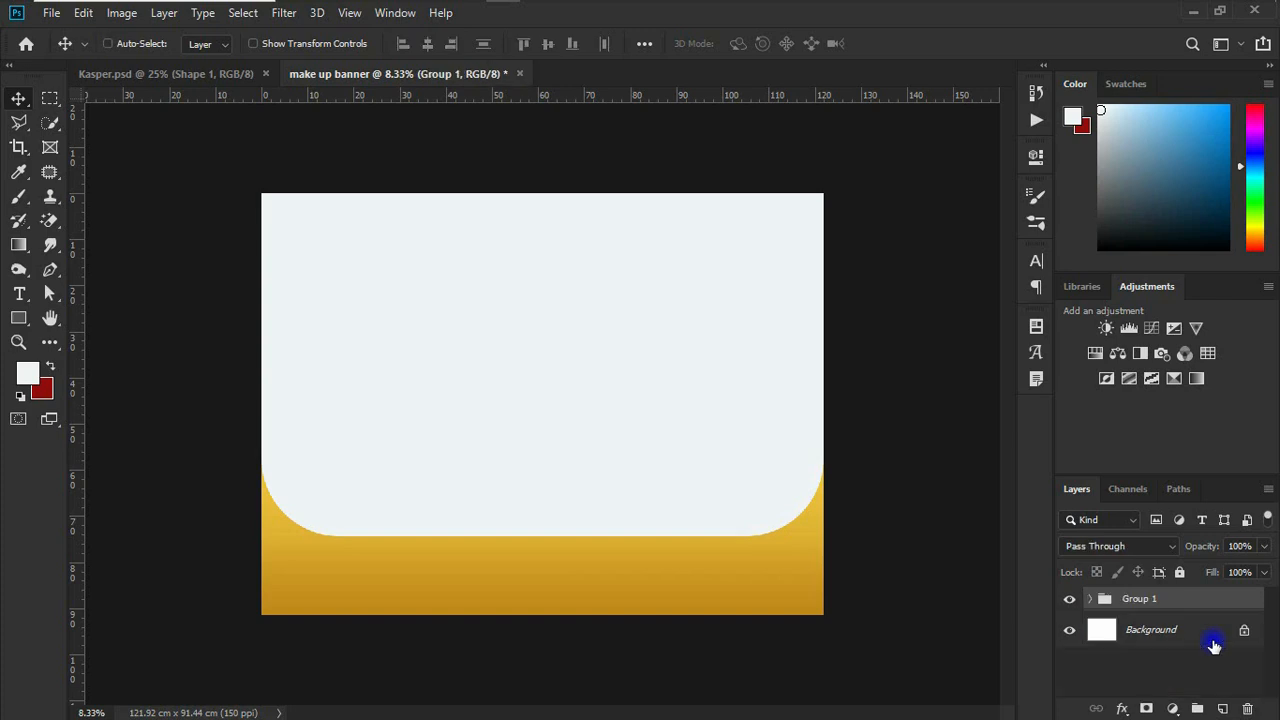
double_click(1145, 599)
type("BG")
key("Return")
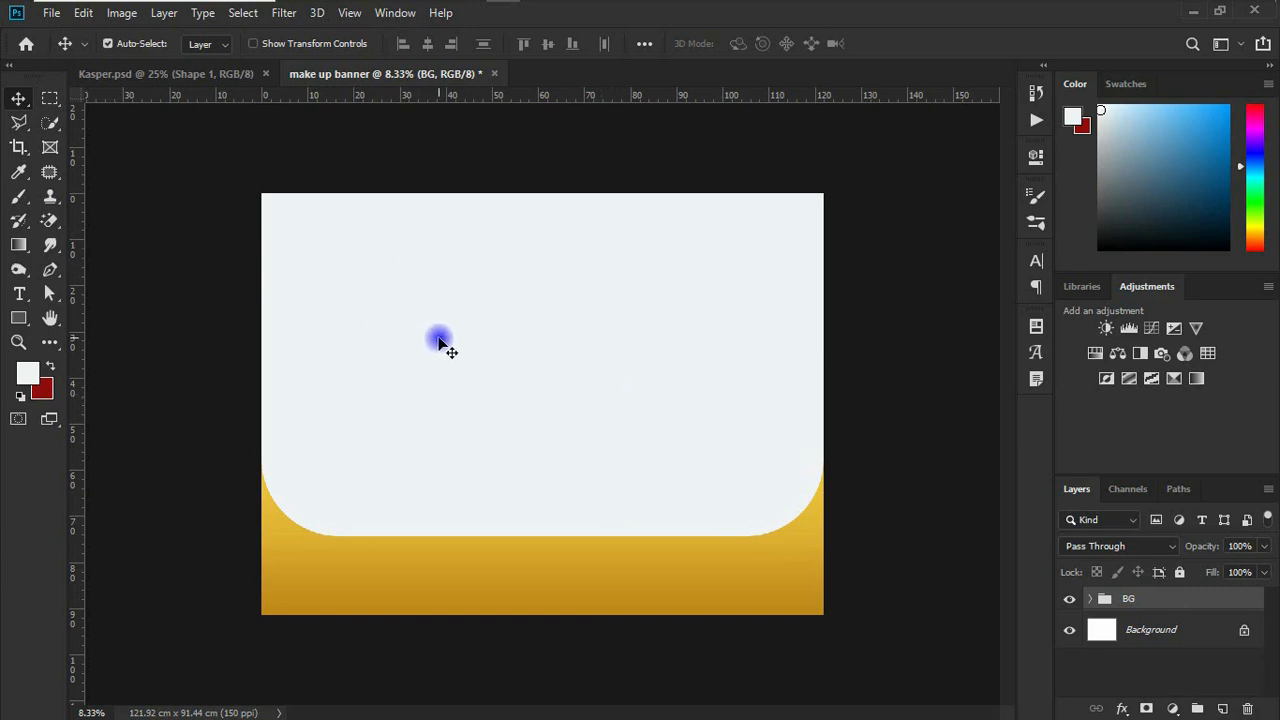
Step: Place the freepik photo of the woman in the blue headwrap from the file folder and scale it to about 164%
mouse_move(490, 4)
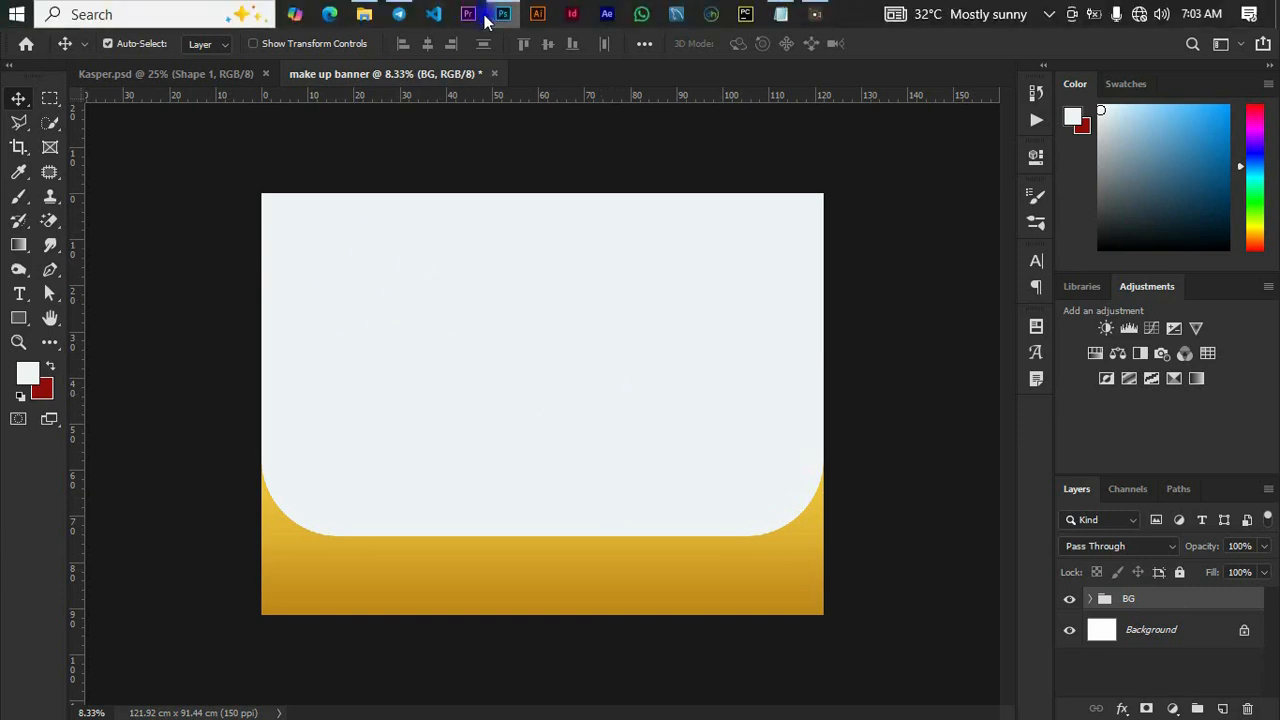
left_click(364, 14)
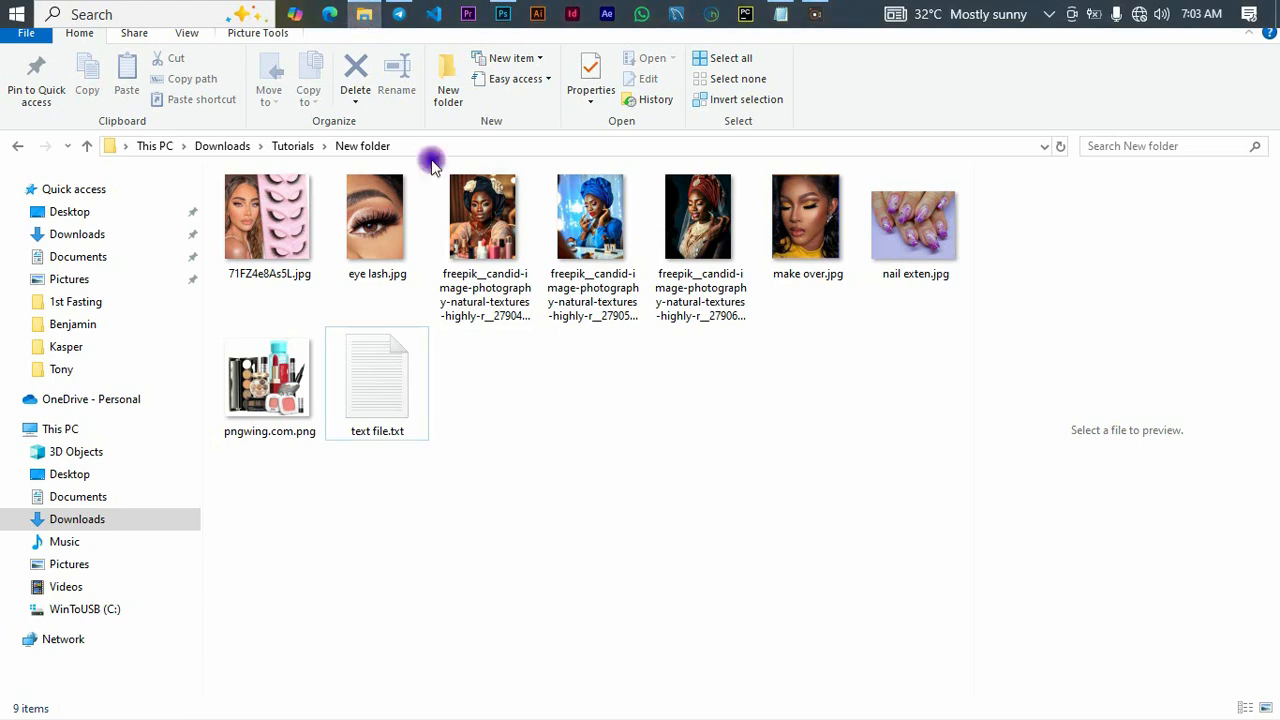
left_click(588, 226)
left_click_drag(588, 226, 537, 458)
left_click_drag(618, 309, 709, 190)
Step: Flip the photo horizontally, align it with the canvas's left edge and enlarge it to cover about half the canvas width
right_click(627, 307)
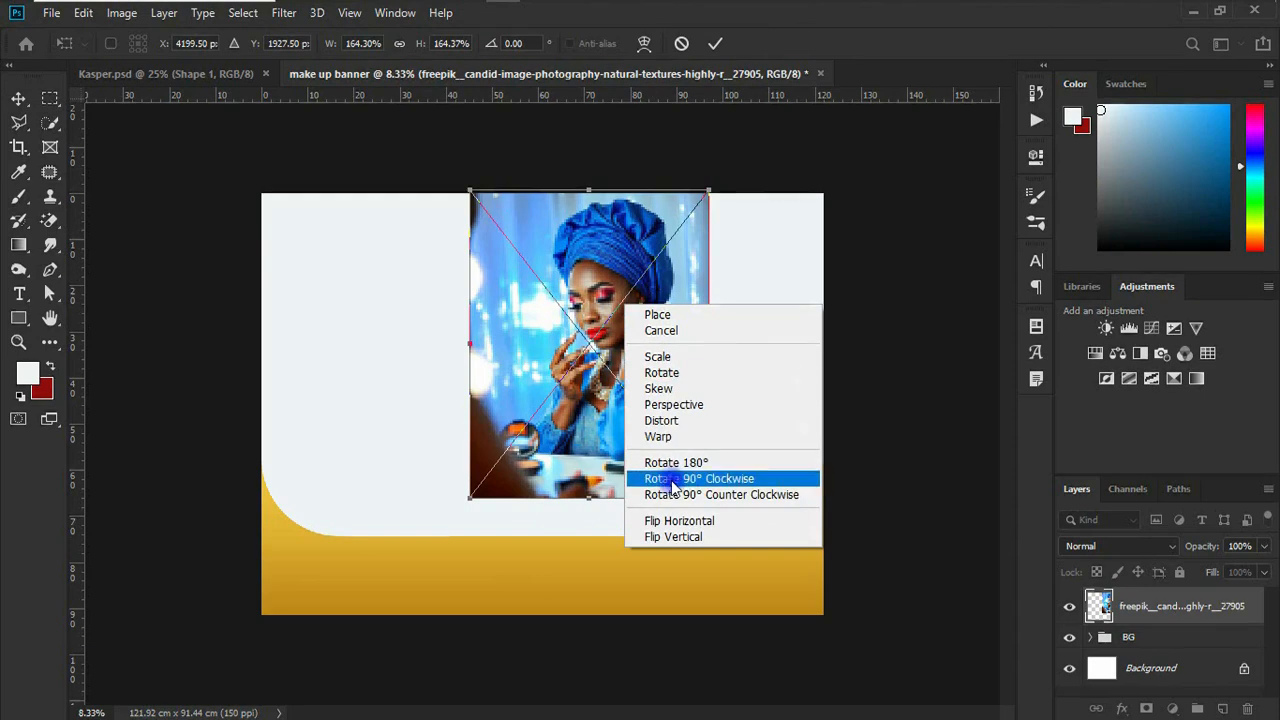
left_click(717, 527)
left_click_drag(595, 350, 383, 377)
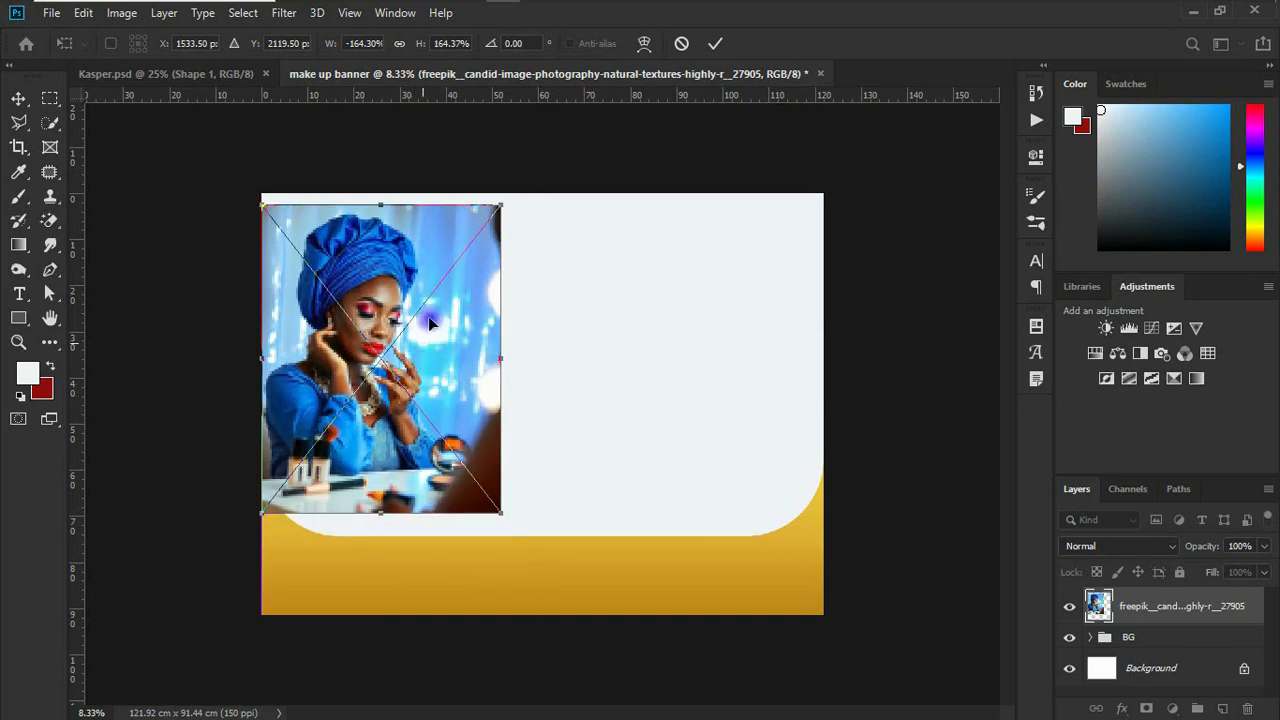
left_click_drag(500, 206, 582, 183)
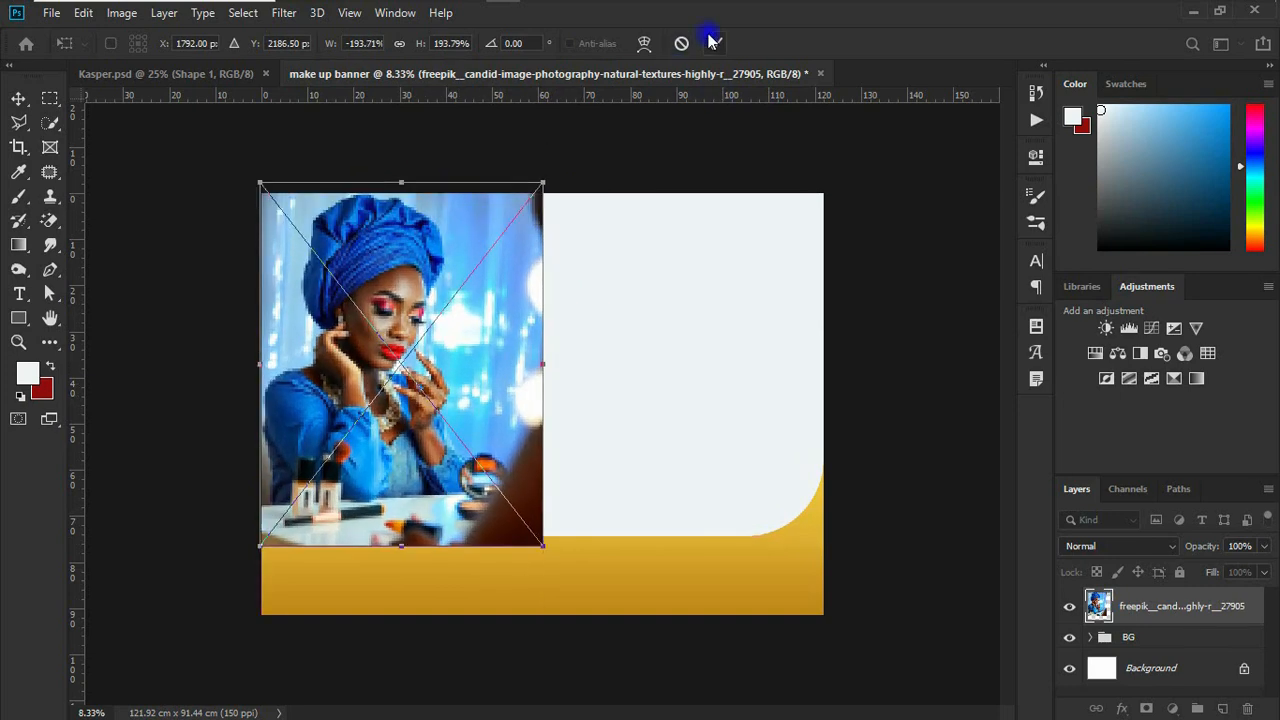
left_click(715, 44)
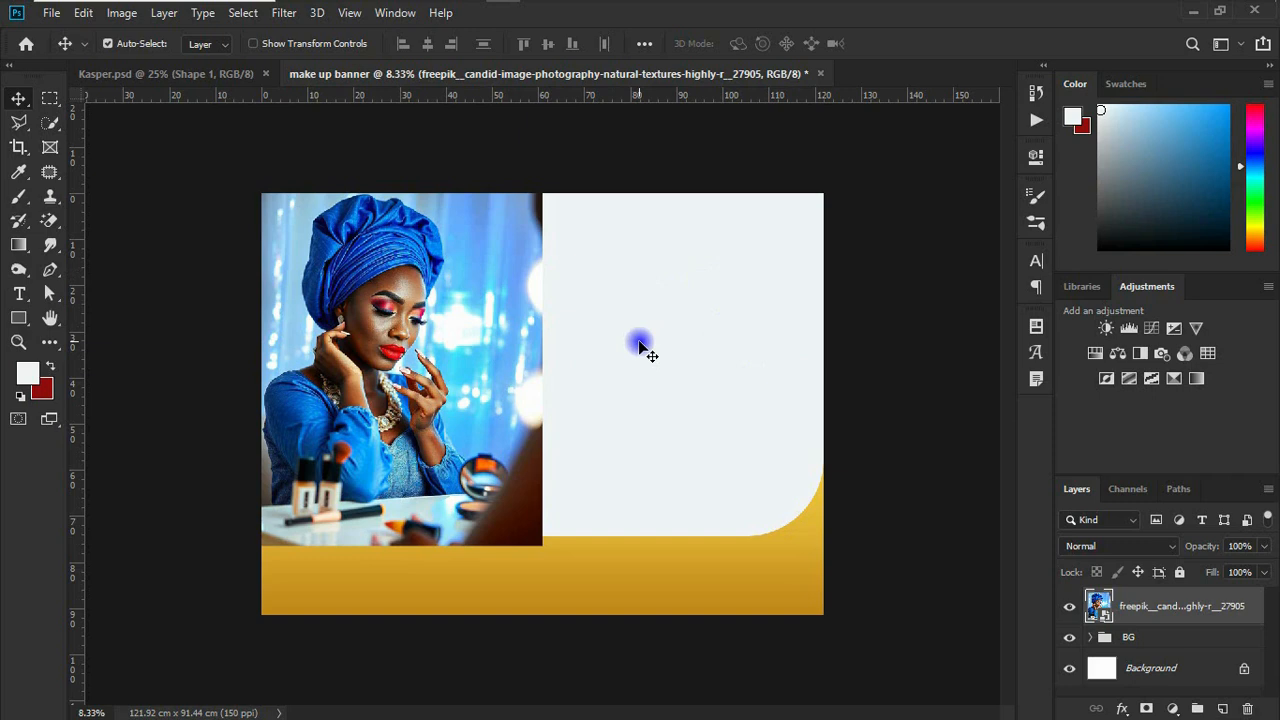
Step: Put the photo in the BG group, clip it to the off-white rectangle and enlarge it to about 210%
left_click(1091, 640)
scroll(1095, 640, "down", 2)
scroll(1090, 625, "up", 2)
left_click_drag(1152, 618, 1161, 657)
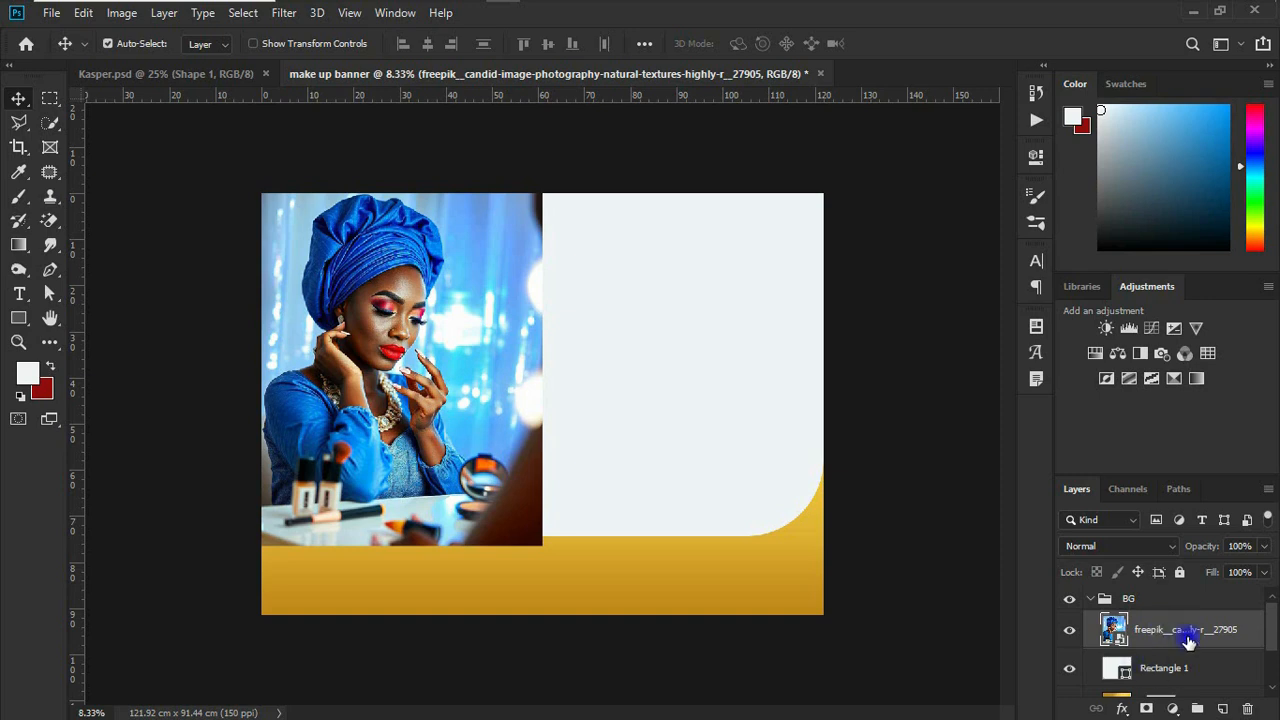
right_click(1188, 641)
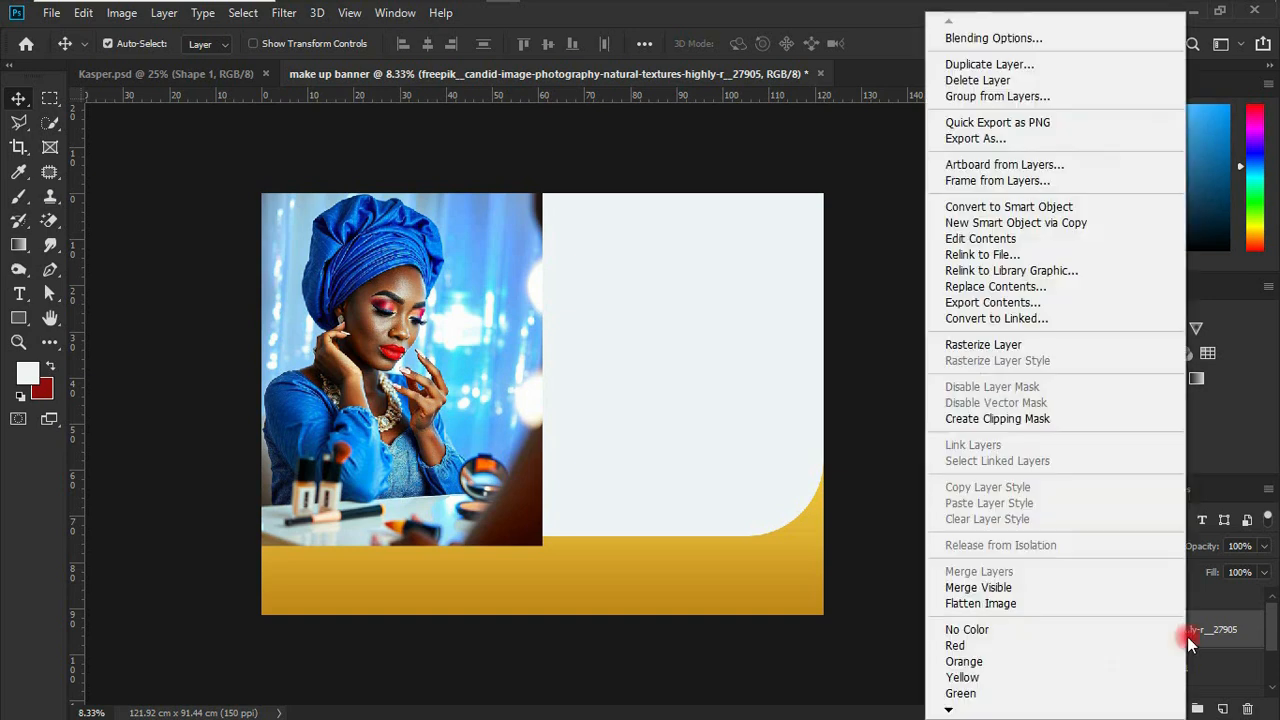
left_click(997, 418)
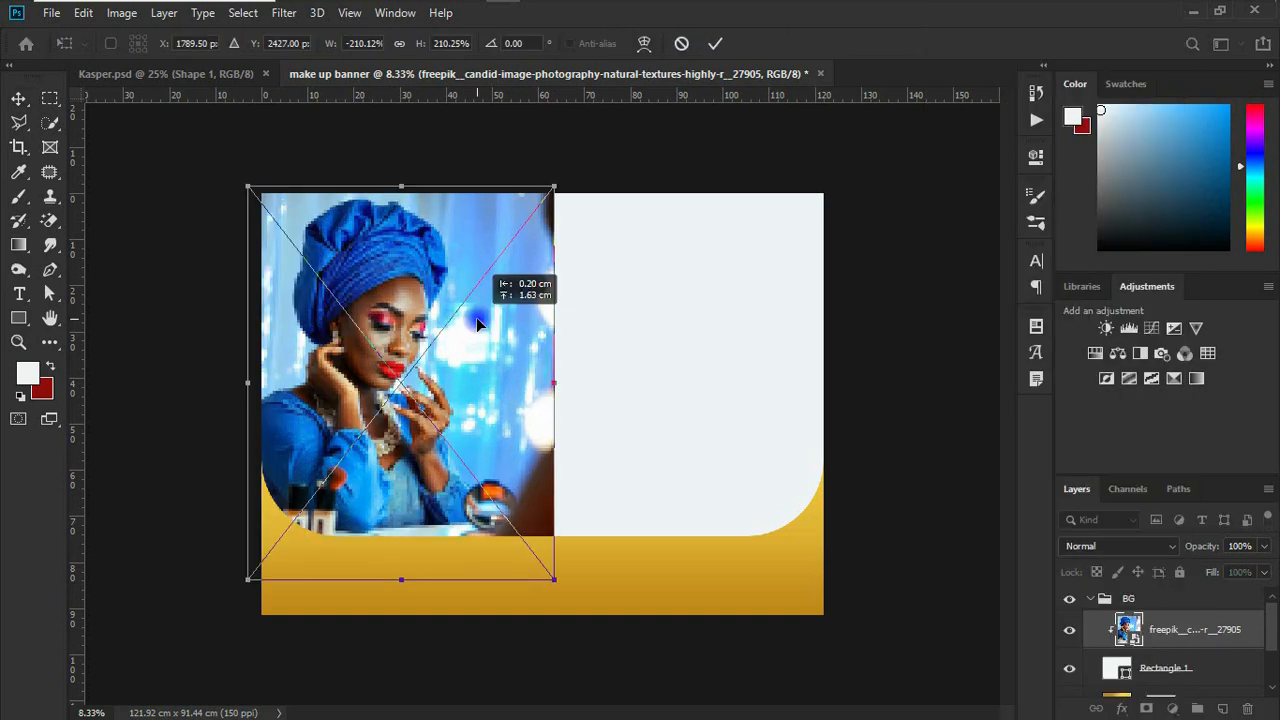
left_click(716, 44)
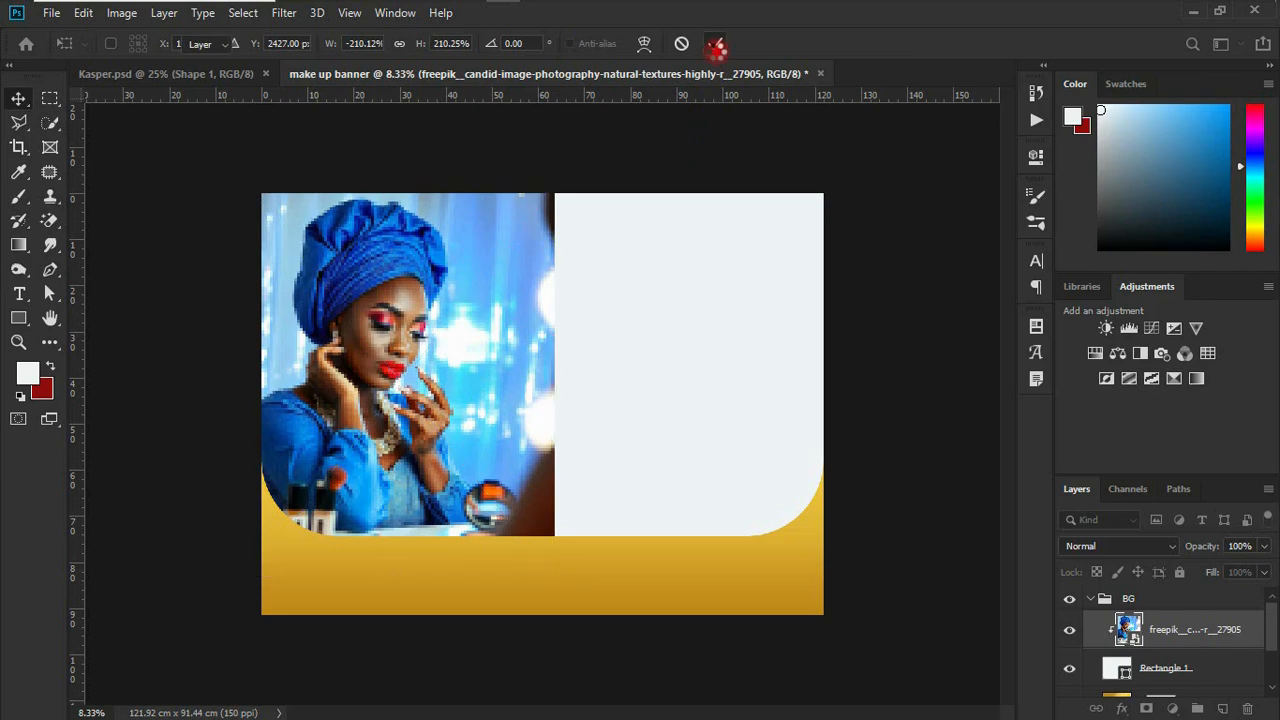
Step: Add a layer mask to the photo and fade out its right side with a soft 1700 px black brush
left_click(1147, 708)
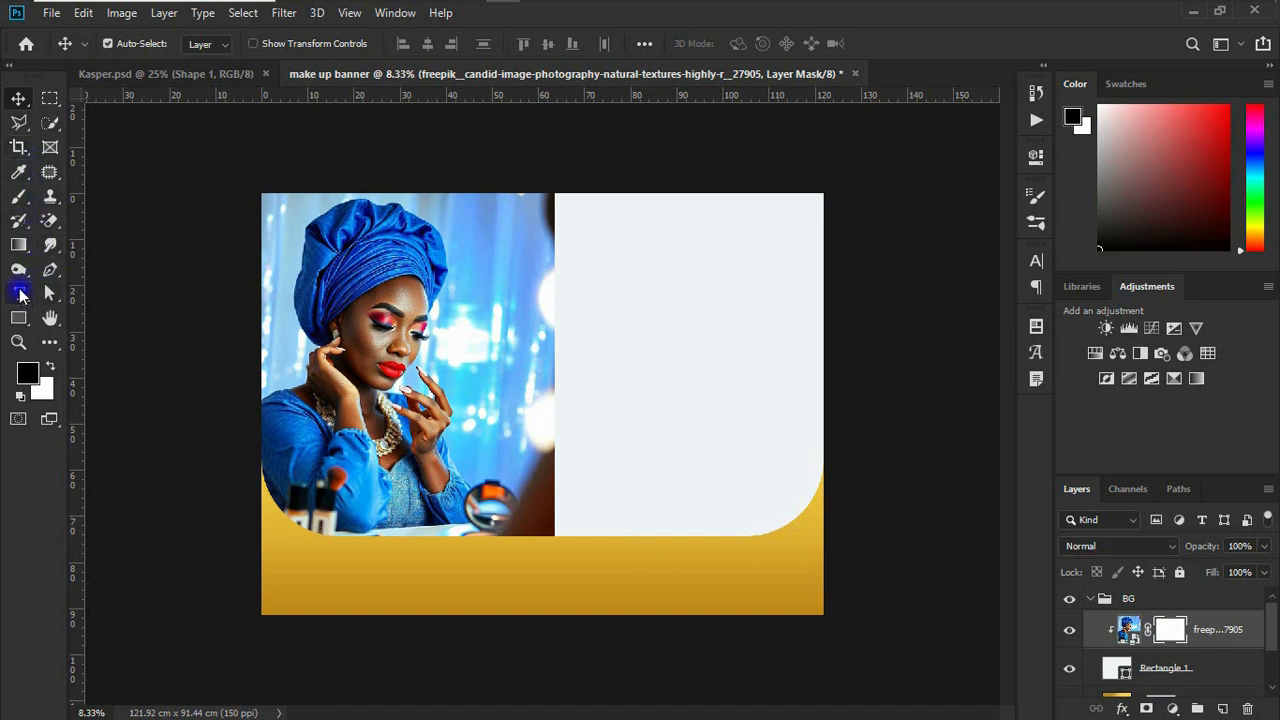
left_click(18, 196)
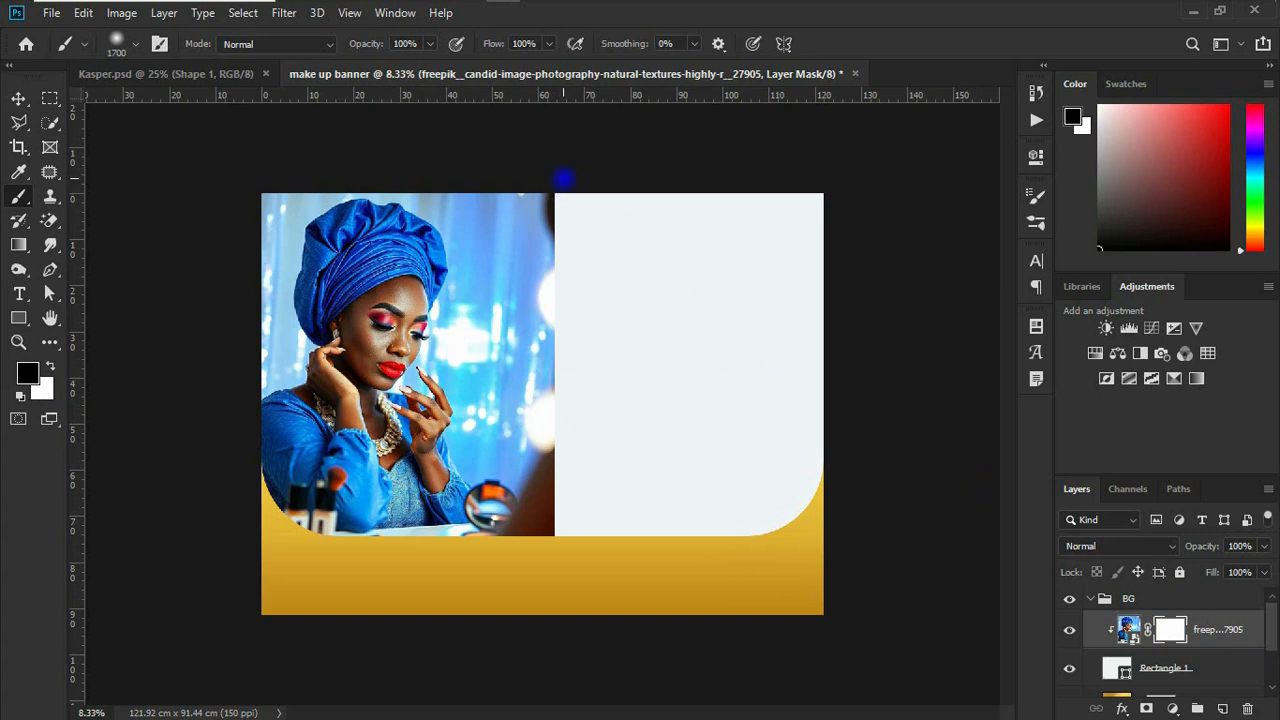
left_click_drag(558, 200, 562, 545)
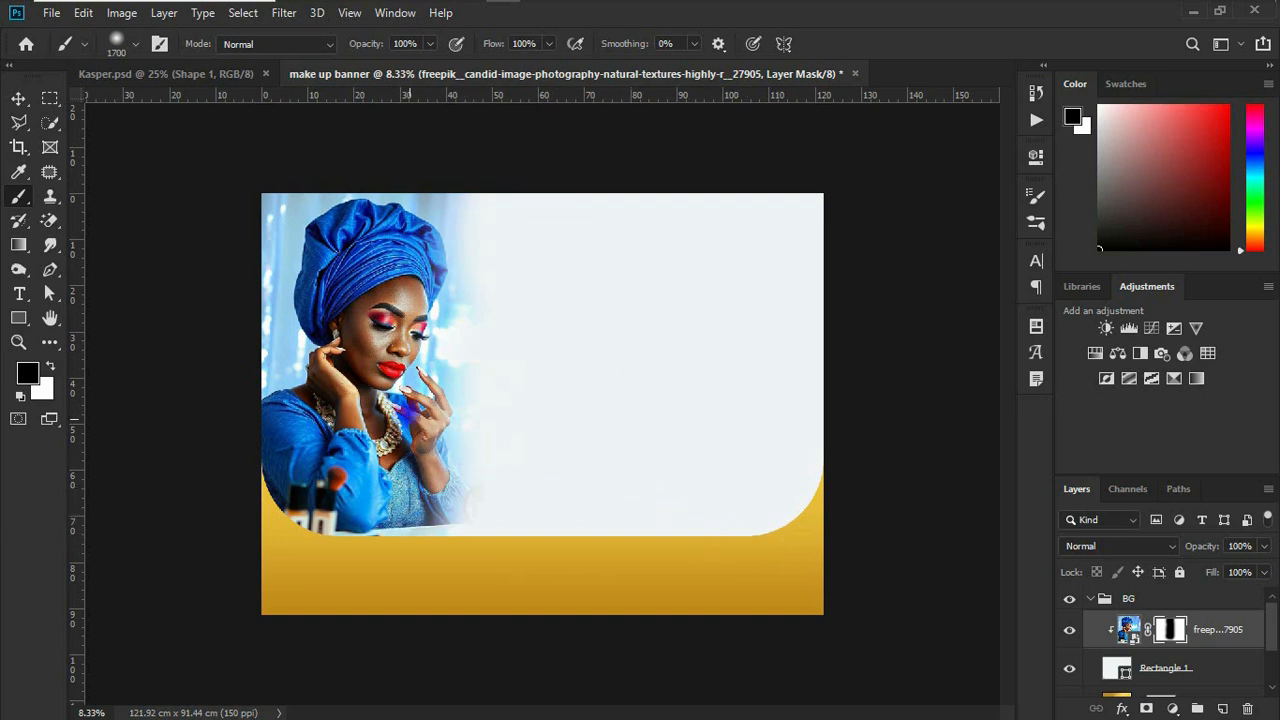
left_click(19, 98)
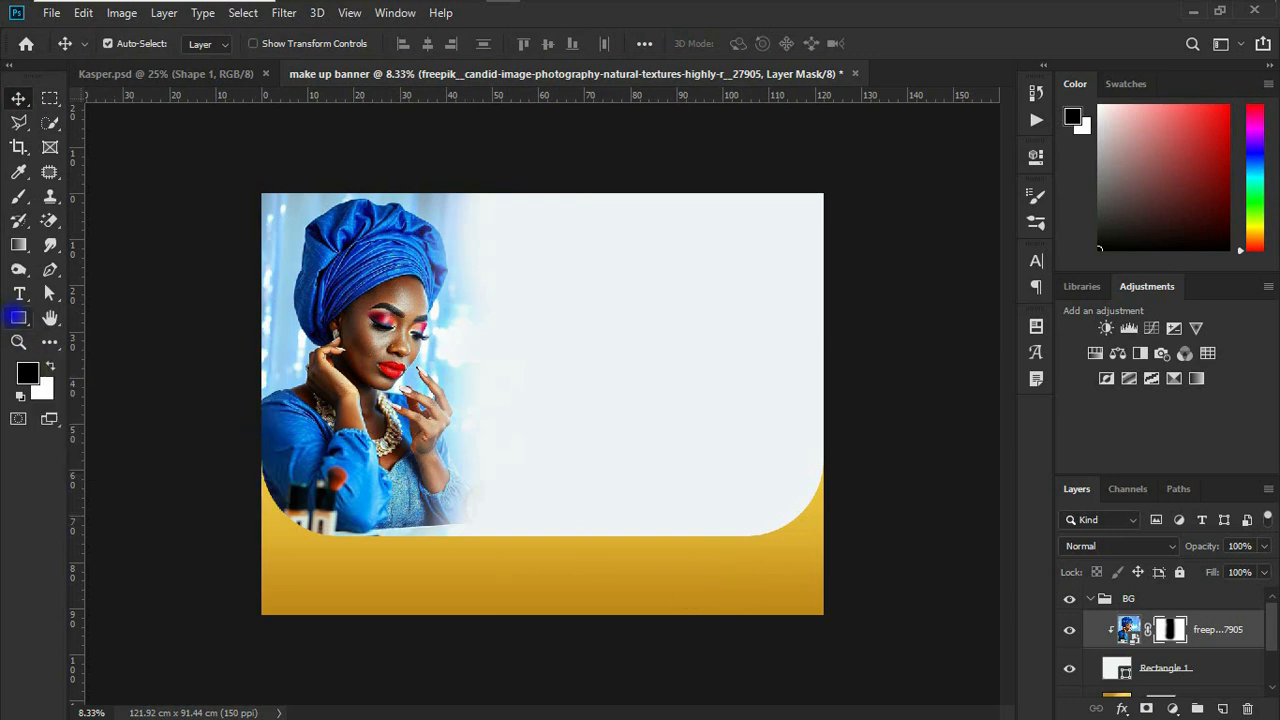
Step: Draw a rounded rectangle about 1272 × 2496 px on the banner's right side and set all its corner radii to about 223 px
left_click(18, 318)
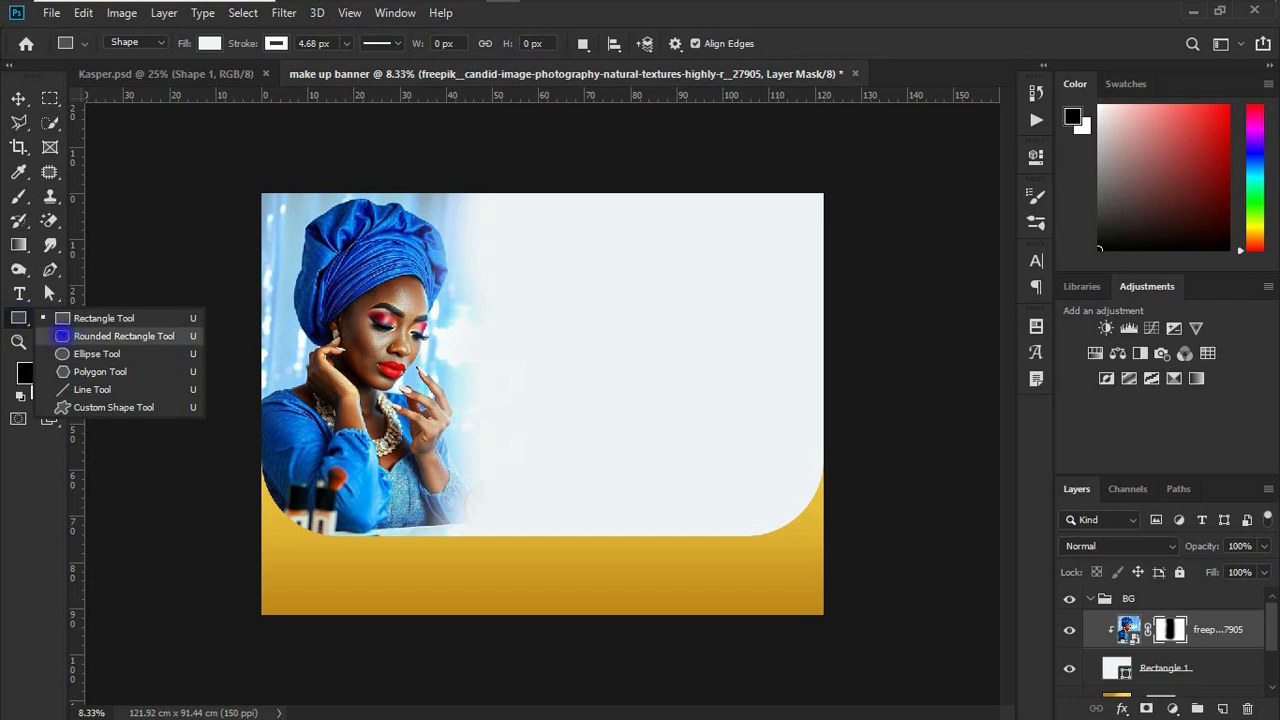
left_click(64, 336)
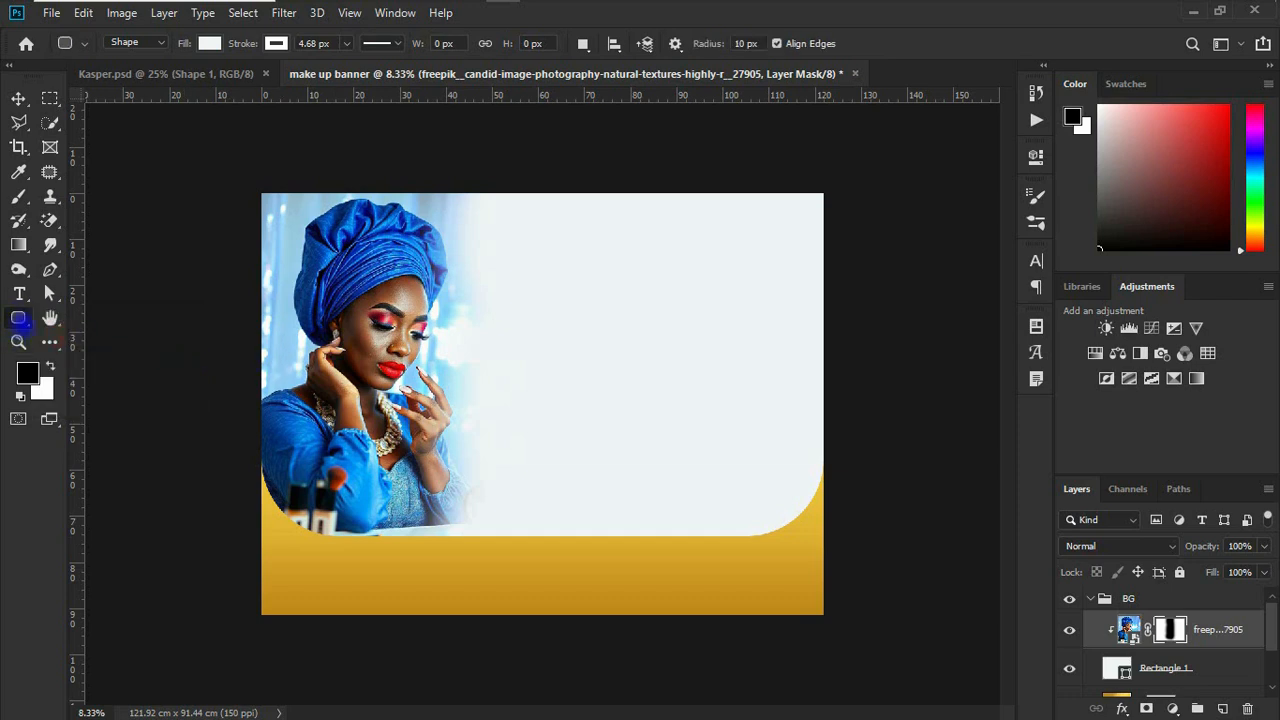
right_click(19, 318)
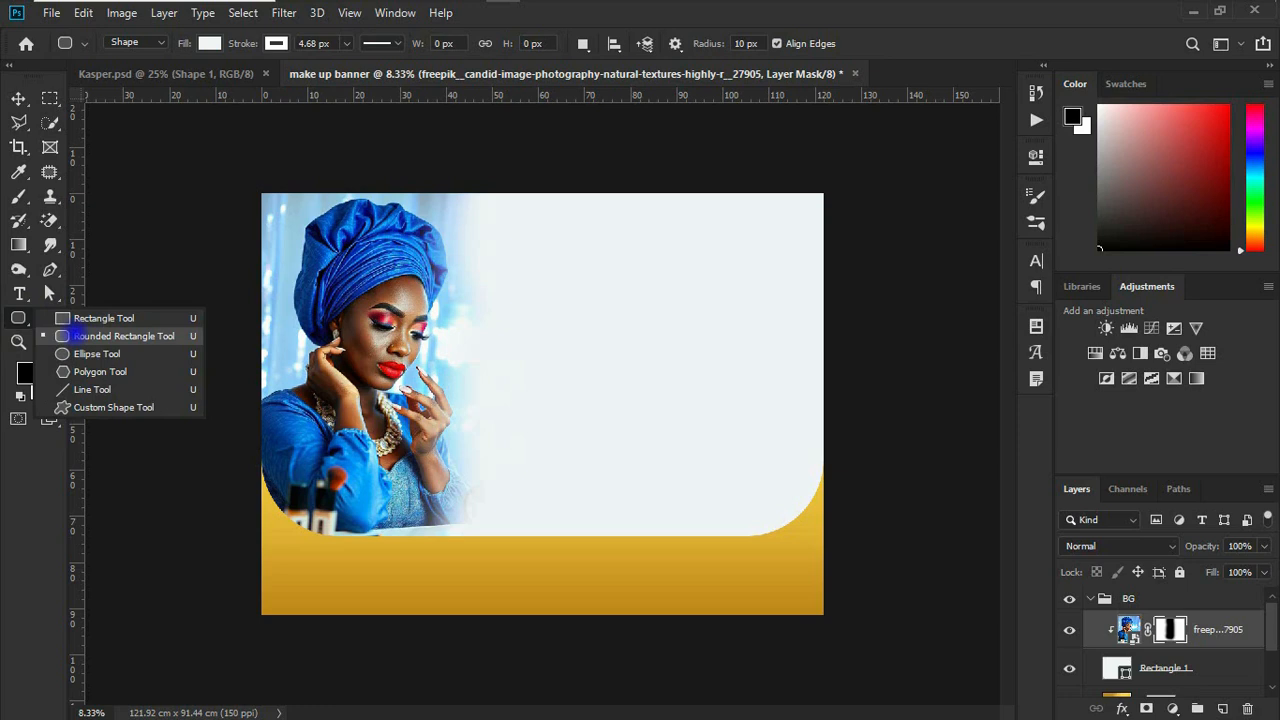
left_click(73, 336)
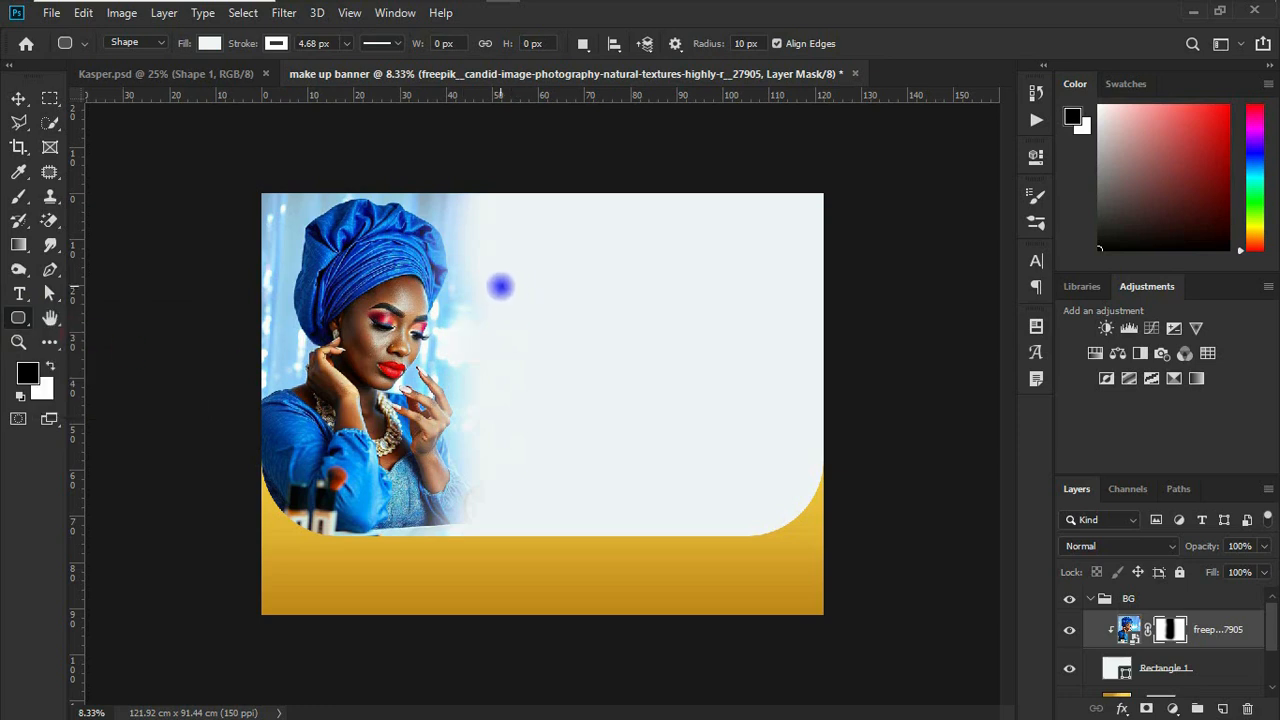
left_click_drag(691, 306, 790, 500)
left_click(844, 361)
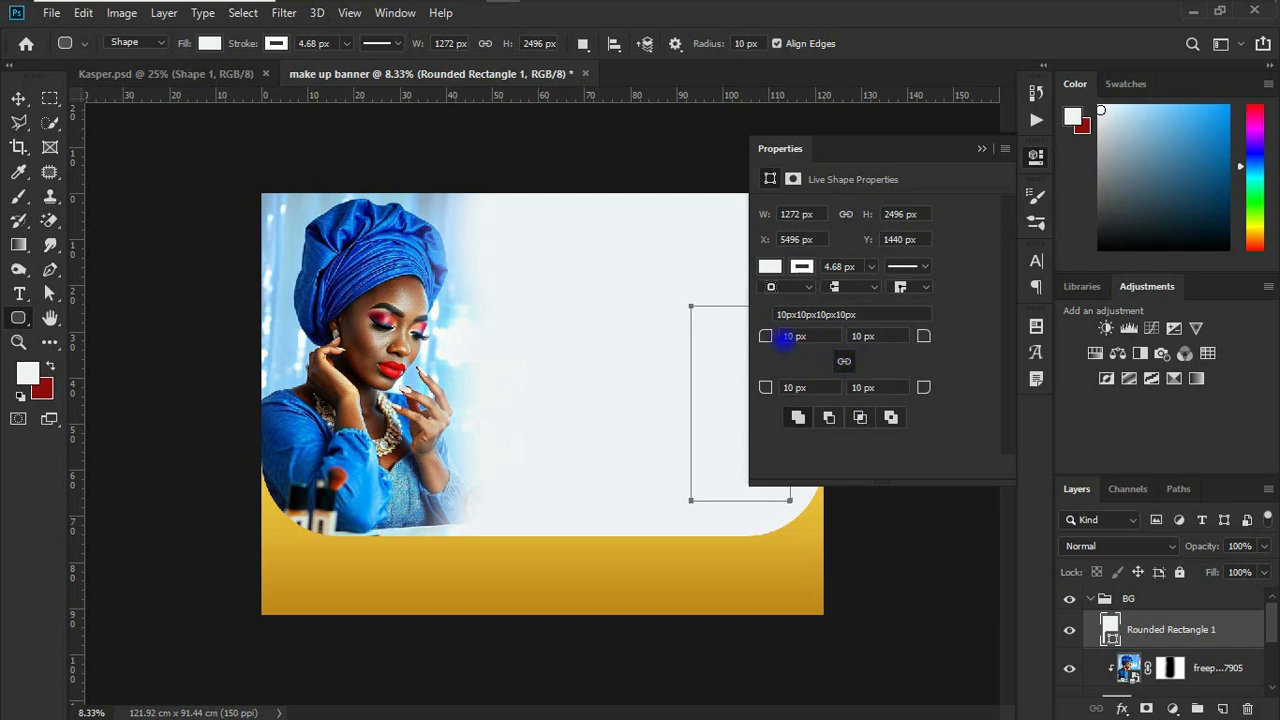
left_click_drag(766, 336, 962, 348)
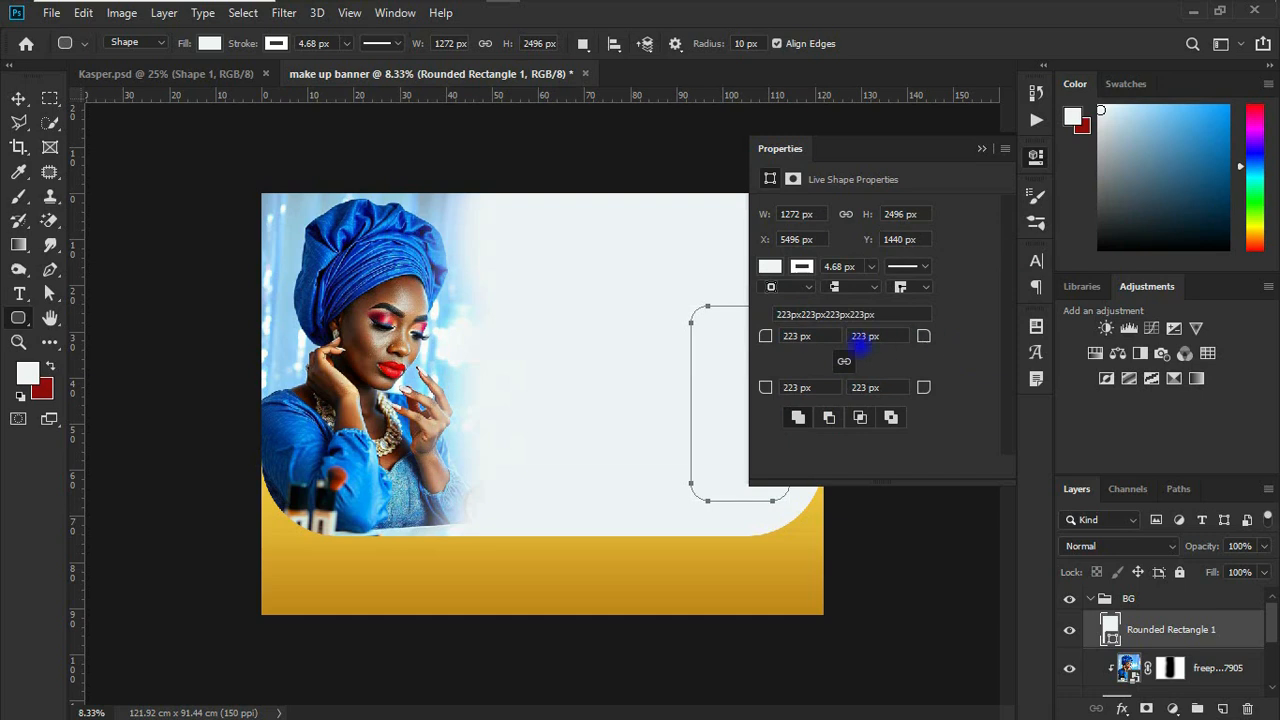
Step: Remove the rounded rectangle's stroke and fill it with dark navy blue
left_click(801, 266)
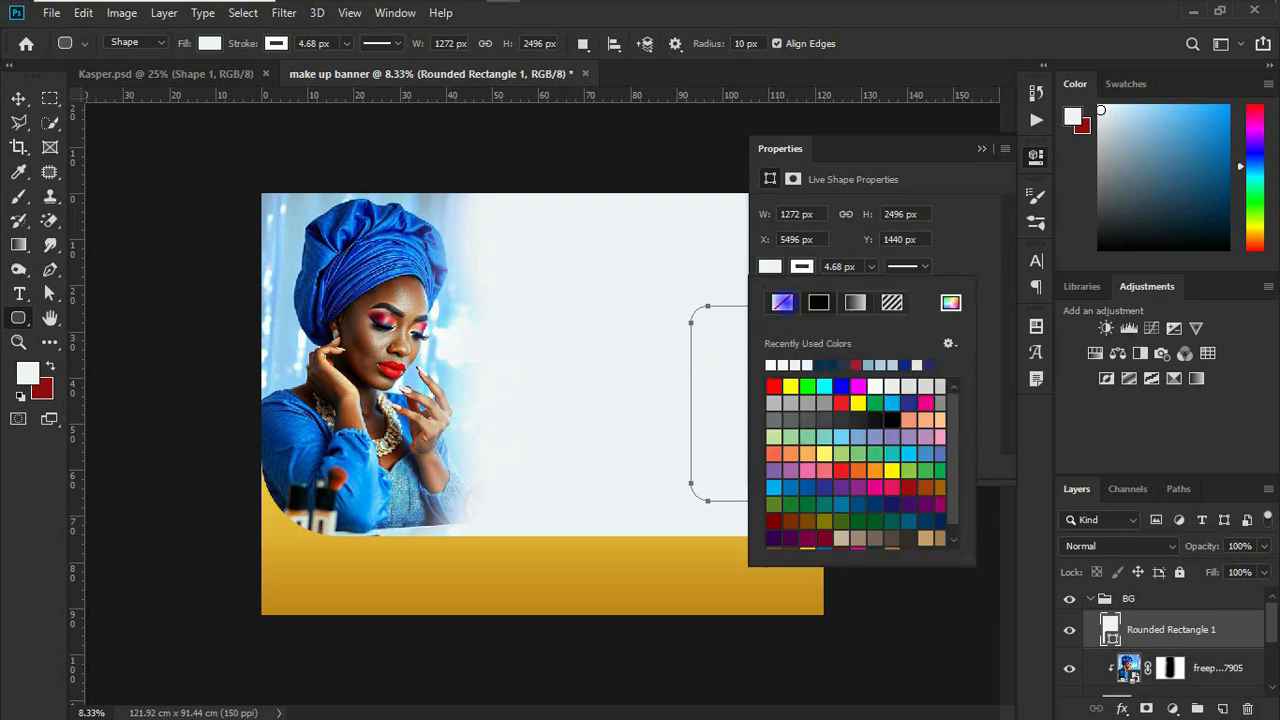
left_click(782, 302)
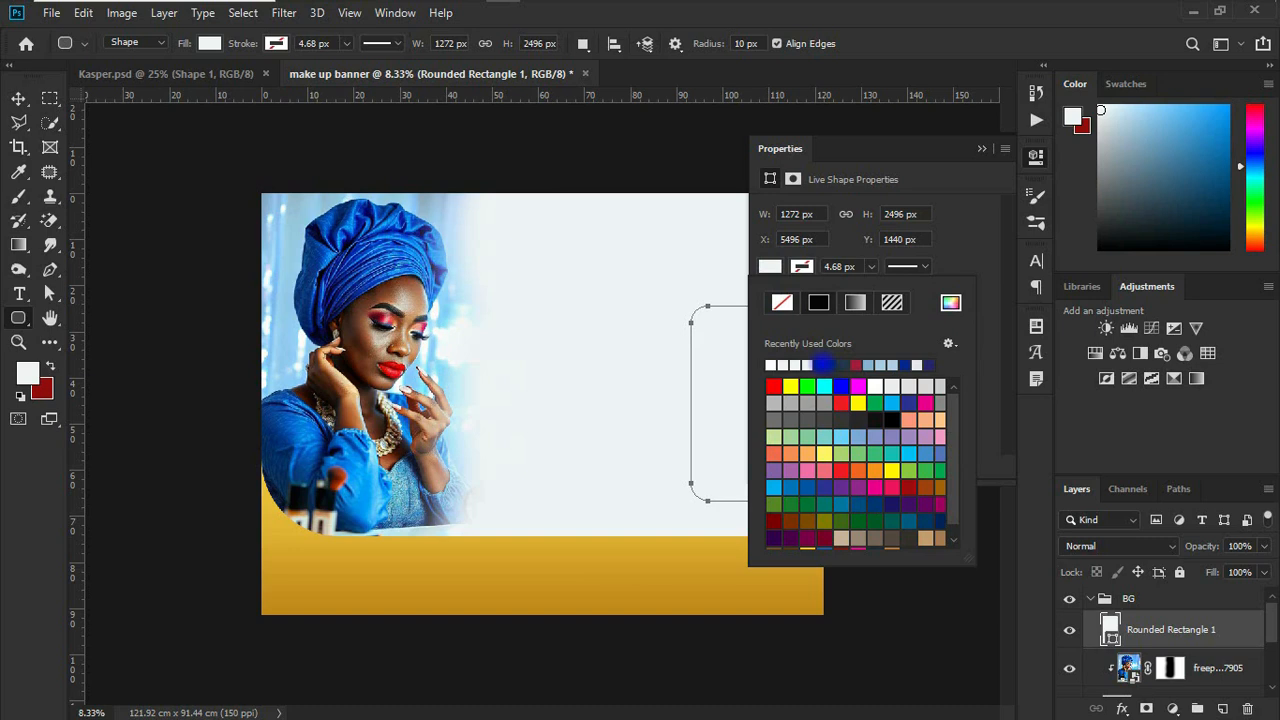
left_click(820, 364)
key("v")
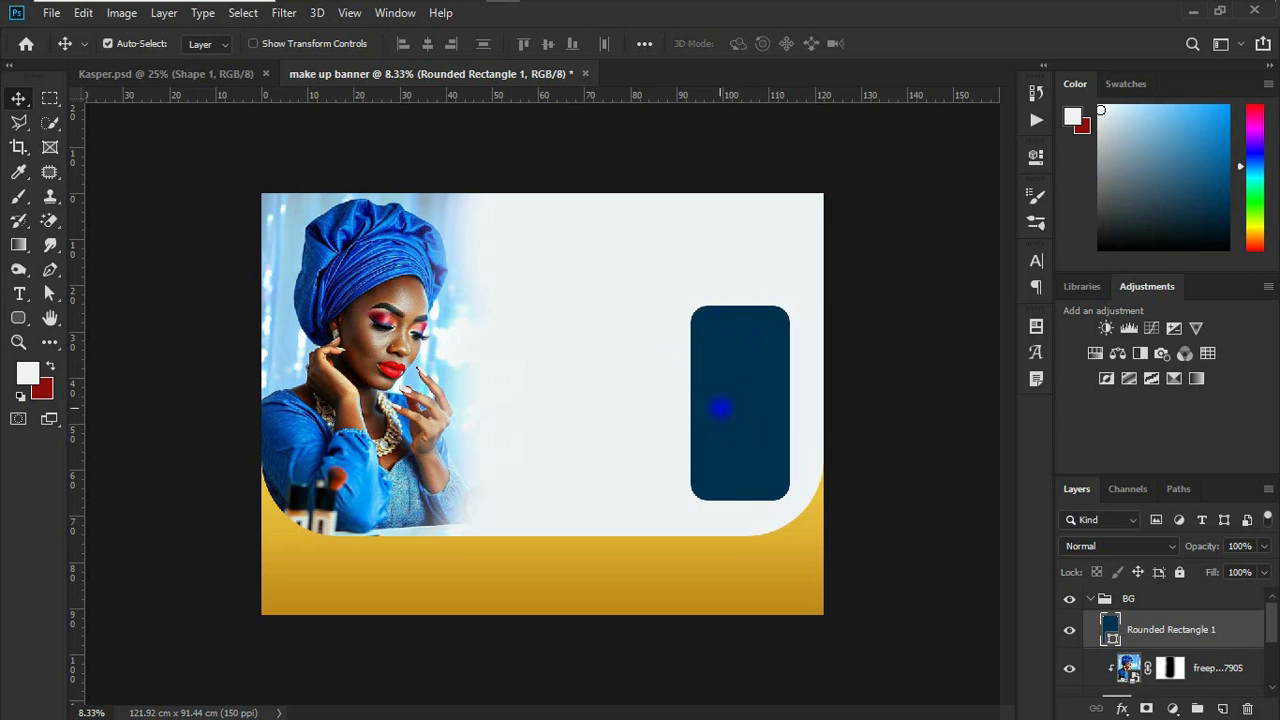
Step: Duplicate the navy rectangle to its left, reshape the copy into a near-square tile, and move the tall original toward the lower right
left_click_drag(738, 401, 586, 400)
key("ctrl+t")
left_click_drag(643, 304, 650, 384)
left_click_drag(615, 436, 626, 457)
key("Return")
left_click_drag(731, 436, 757, 460)
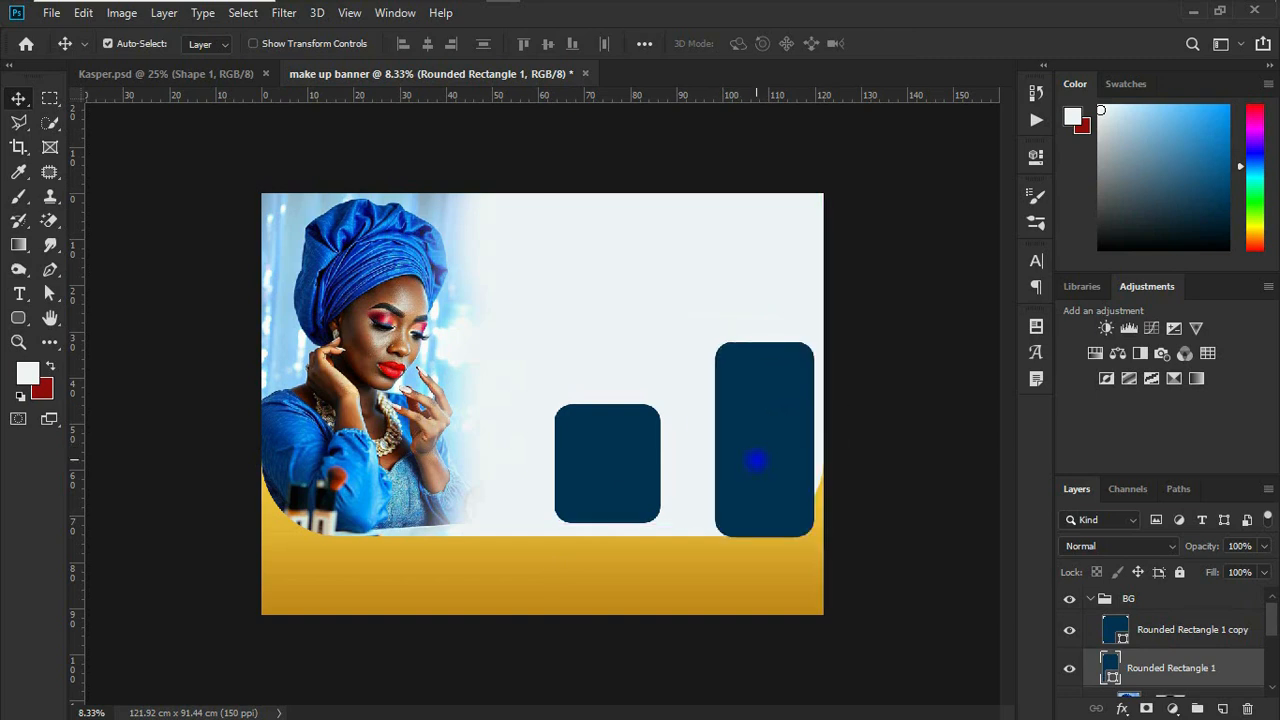
Step: Duplicate the near-square tile into a stacked pair and scale both vertically to about 79.77%, matching the tall rectangle's height
left_click_drag(617, 457, 654, 345)
left_click(1198, 676)
double_click(1208, 633)
left_click(1211, 665)
left_click(1219, 634, "shift")
key("ctrl+t")
left_click_drag(649, 292, 647, 343)
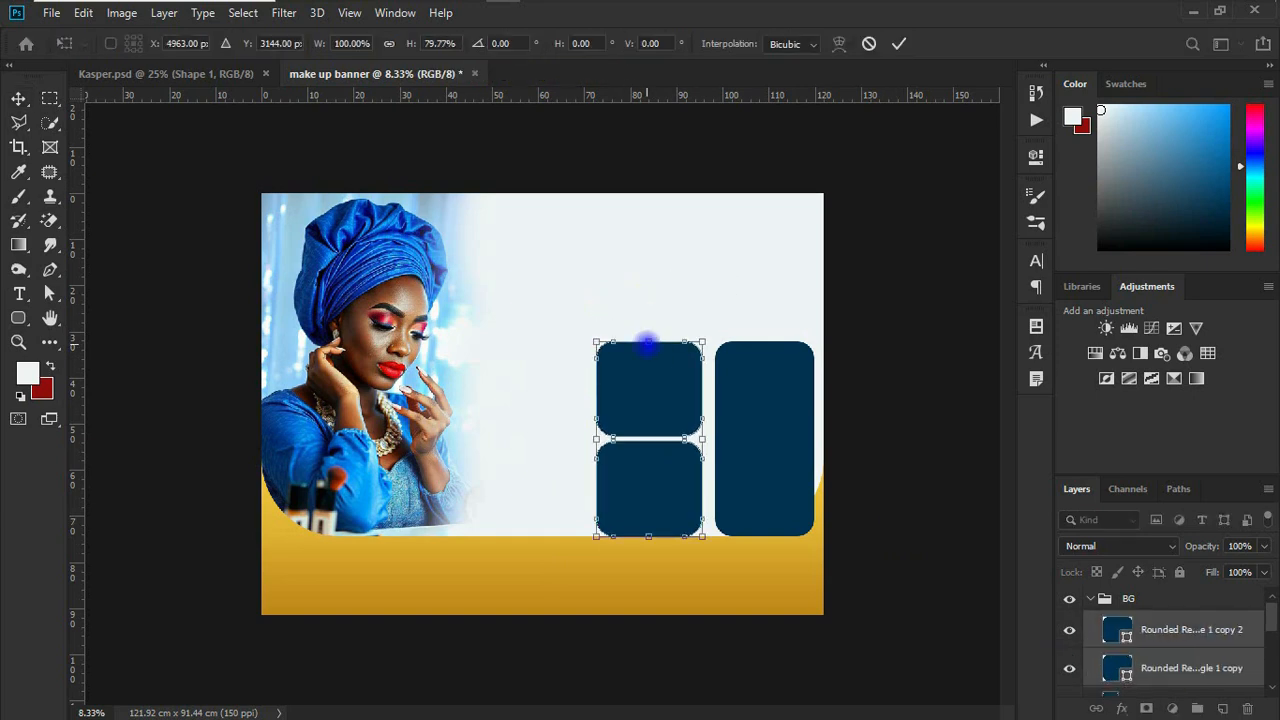
Step: Shift the tile pair right beside the tall rectangle and duplicate it to the left as another column
key("shift+Right")
key("shift+Right")
key("shift+Right")
key("shift+Right")
key("shift+Right")
key("shift+Right")
key("shift+Right")
key("shift+Right")
key("shift+Right")
key("shift+Right")
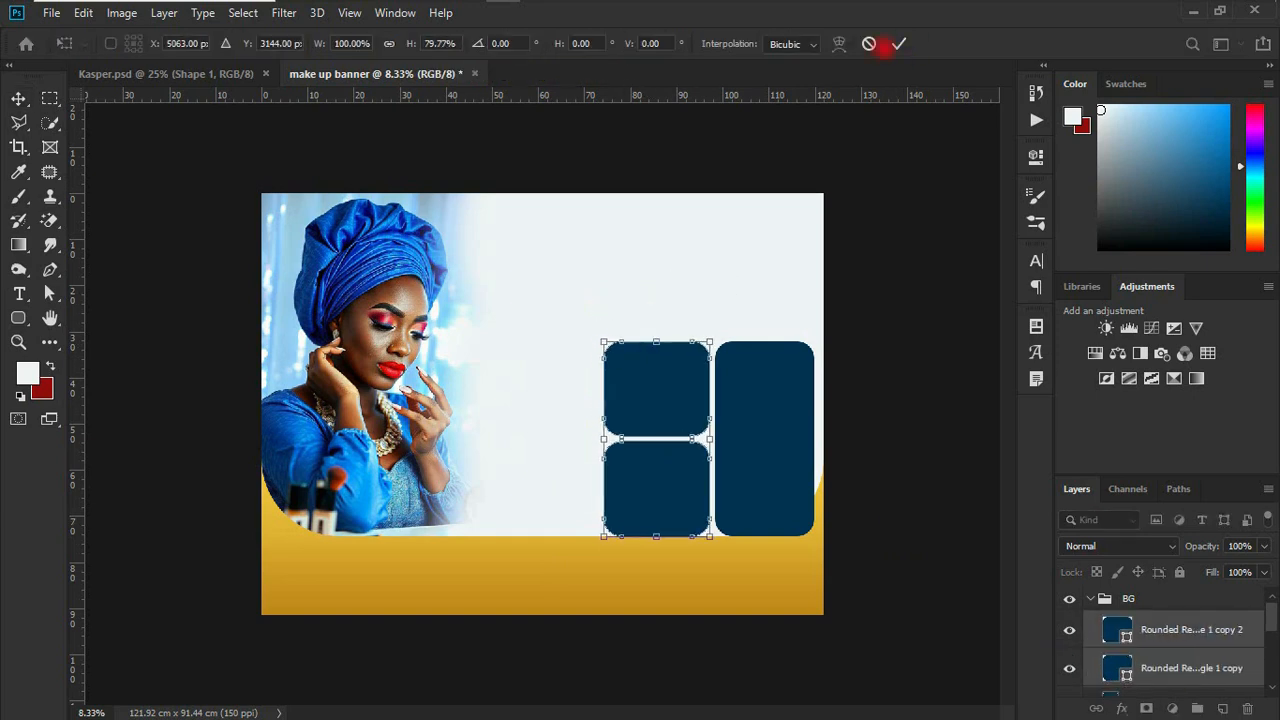
left_click(899, 43)
key("shift+Left")
key("shift+Left")
key("shift+Left")
key("shift+Left")
key("shift+Left")
key("shift+Left")
key("shift+Left")
key("shift+Left")
key("shift+Left")
key("shift+Left")
key("shift+Left")
key("shift+Left")
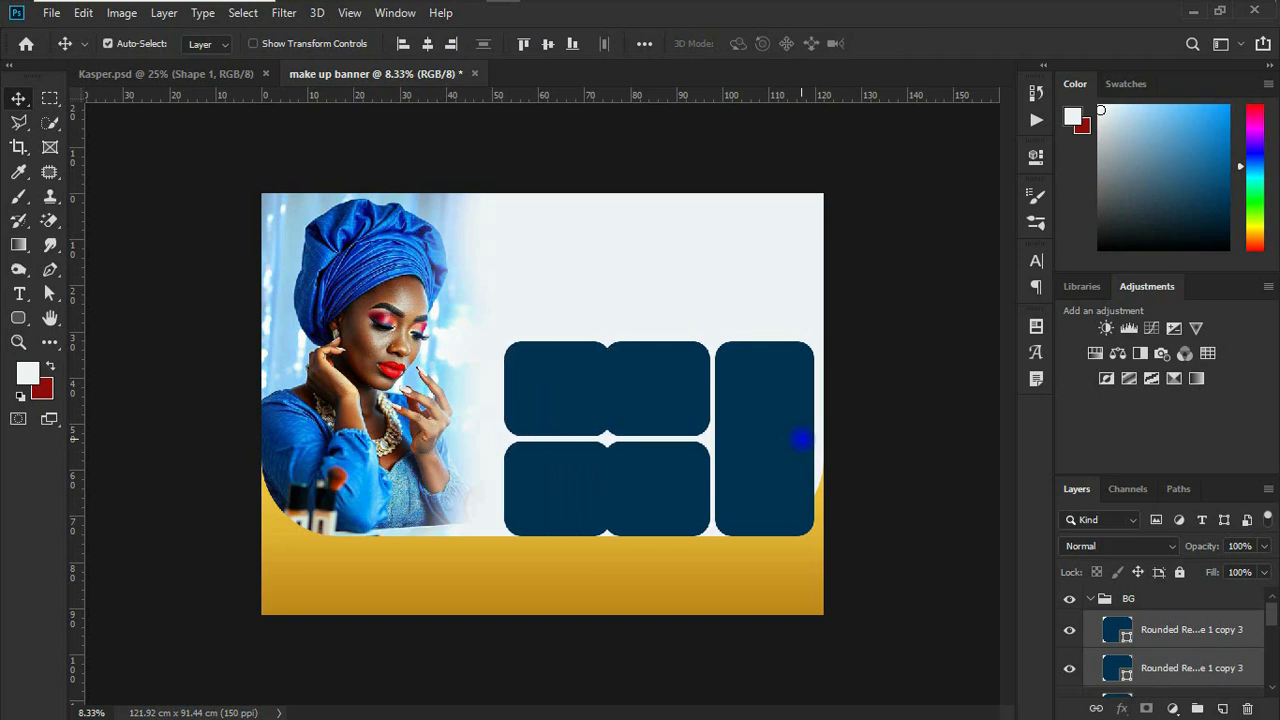
Step: Select all five navy shapes and nudge them slightly left together
scroll(1150, 640, "down", 3)
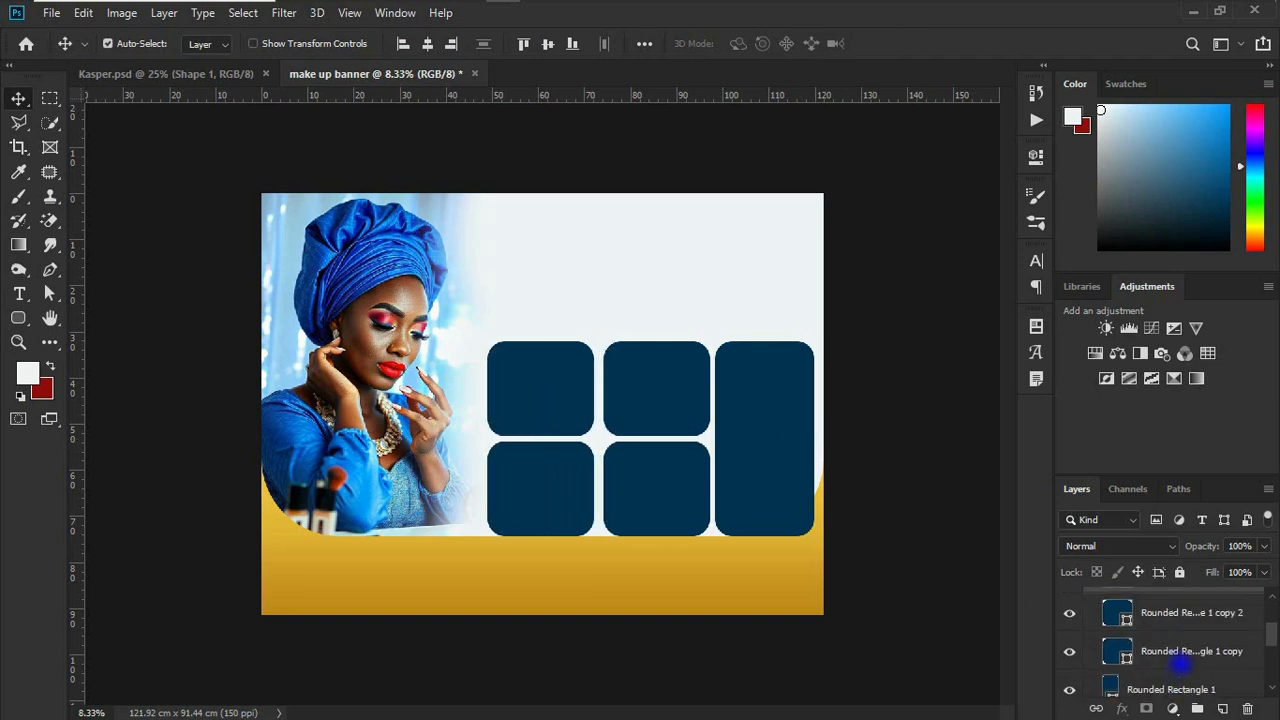
double_click(1185, 686)
left_click(1246, 679)
scroll(1215, 660, "up", 3)
left_click(1198, 642, "shift")
key("shift+Left")
key("shift+Left")
key("shift+Left")
key("shift+Left")
key("shift+Left")
key("shift+Left")
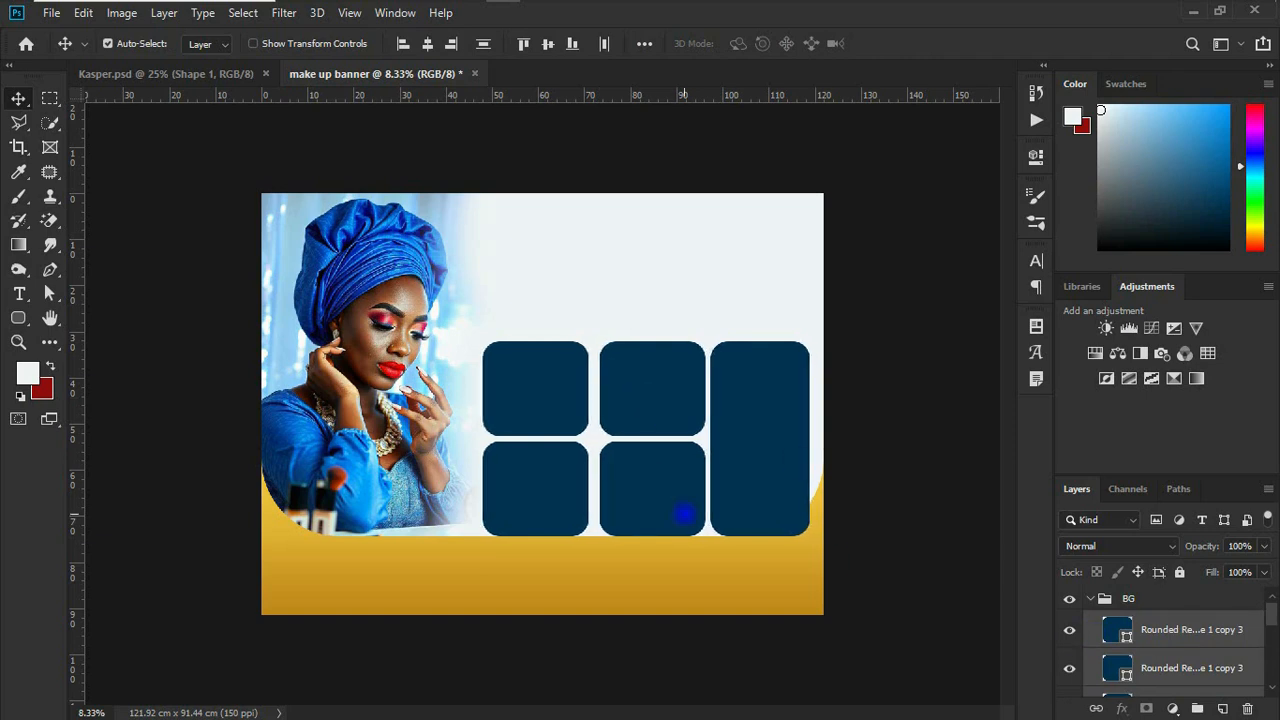
Step: Nudge the two middle tiles left to narrow their gap with the left column
left_click(664, 405)
left_click(661, 498, "shift")
scroll(1174, 640, "up", 1)
scroll(1174, 640, "down", 3)
Step: Reselect all five navy shapes and move them left and down so they slightly overlap the gold strip
left_click(1174, 640)
scroll(1174, 640, "up", 6)
left_click(1148, 634, "shift")
key("shift+Left")
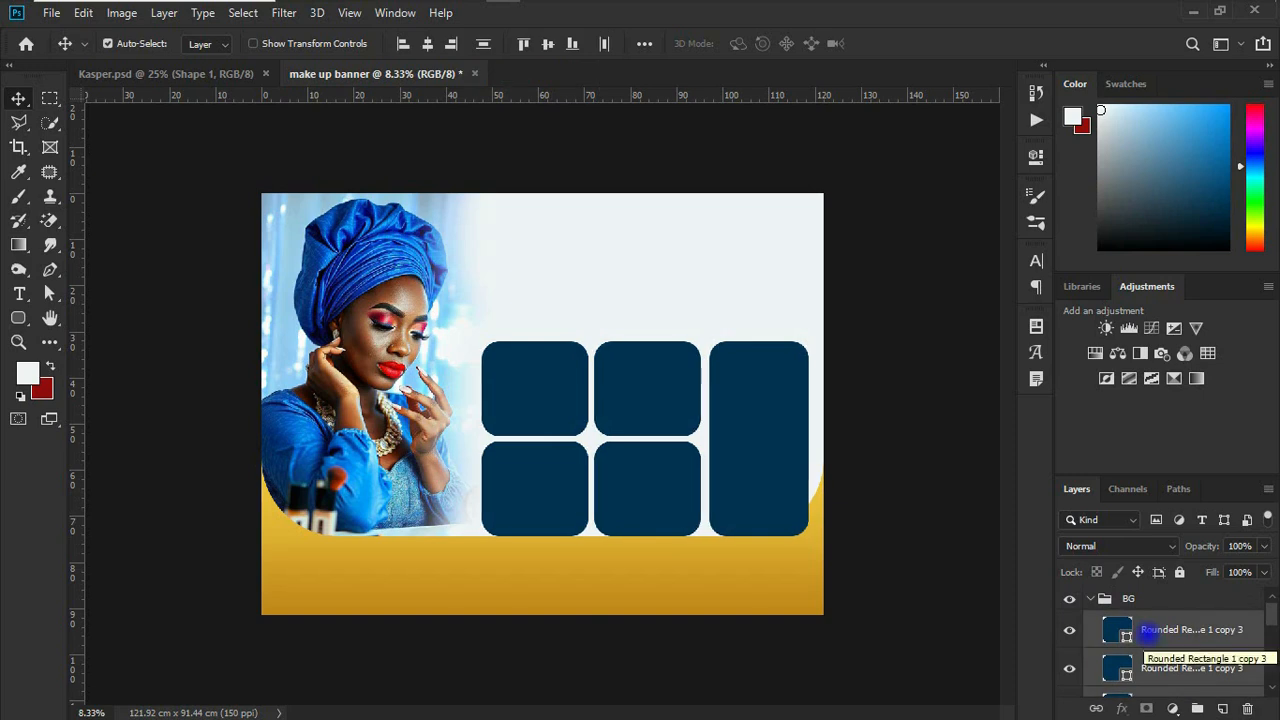
key("shift+Left")
key("shift+Left")
key("shift+Left")
key("shift+Left")
key("shift+Left")
key("shift+Left")
key("shift+Left")
key("shift+Down")
key("shift+Down")
key("shift+Down")
key("shift+Down")
key("shift+Down")
key("shift+Down")
key("shift+Down")
key("shift+Down")
key("shift+Down")
key("shift+Down")
key("shift+Down")
key("shift+Down")
key("shift+Left")
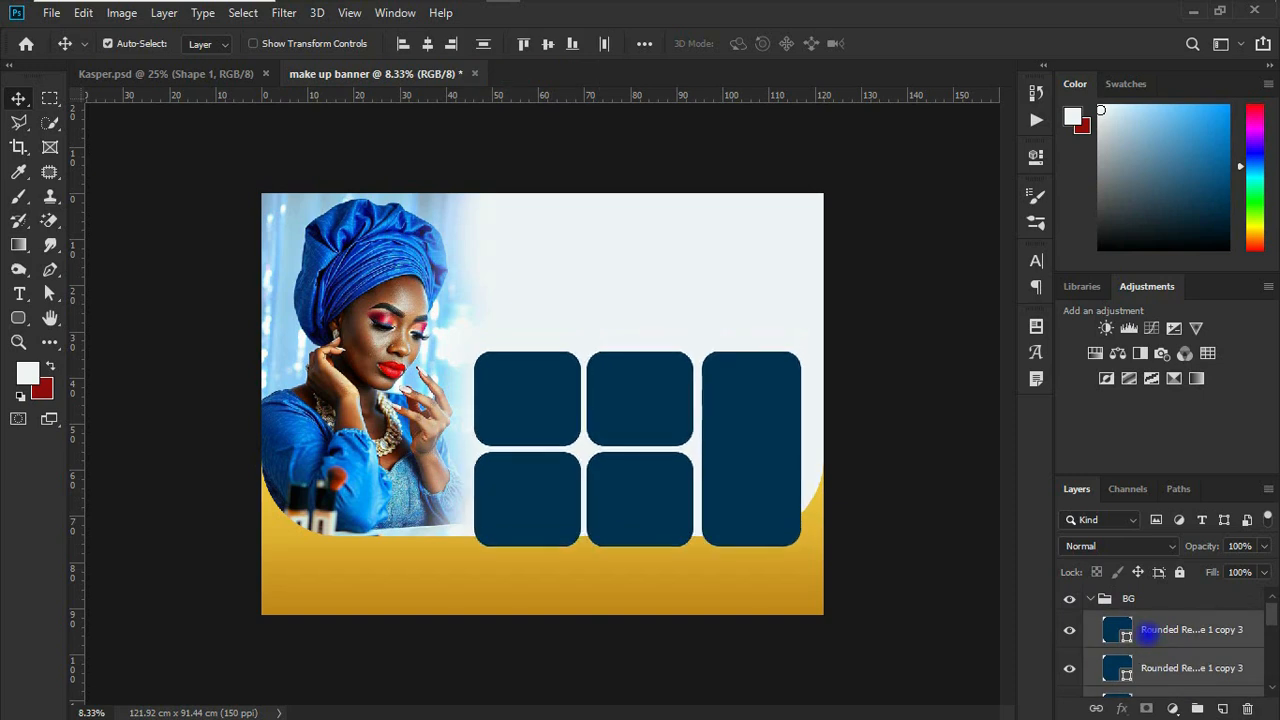
left_click(1150, 630)
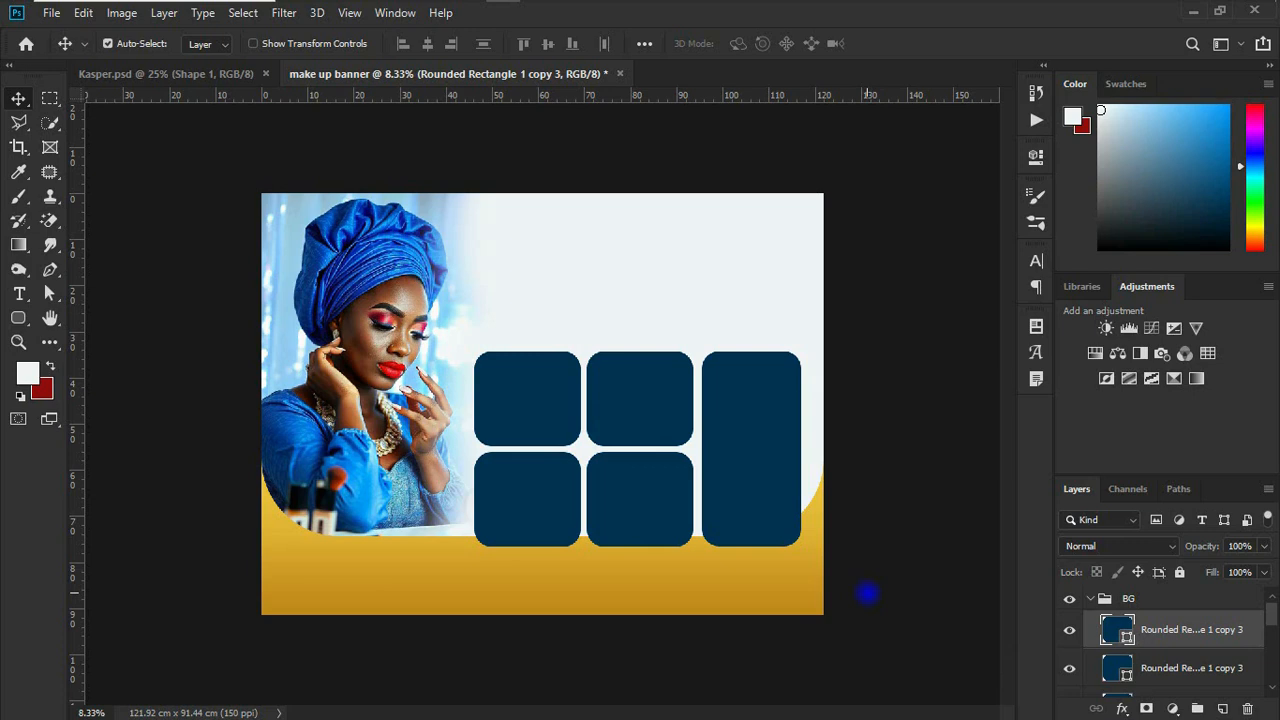
left_click(364, 14)
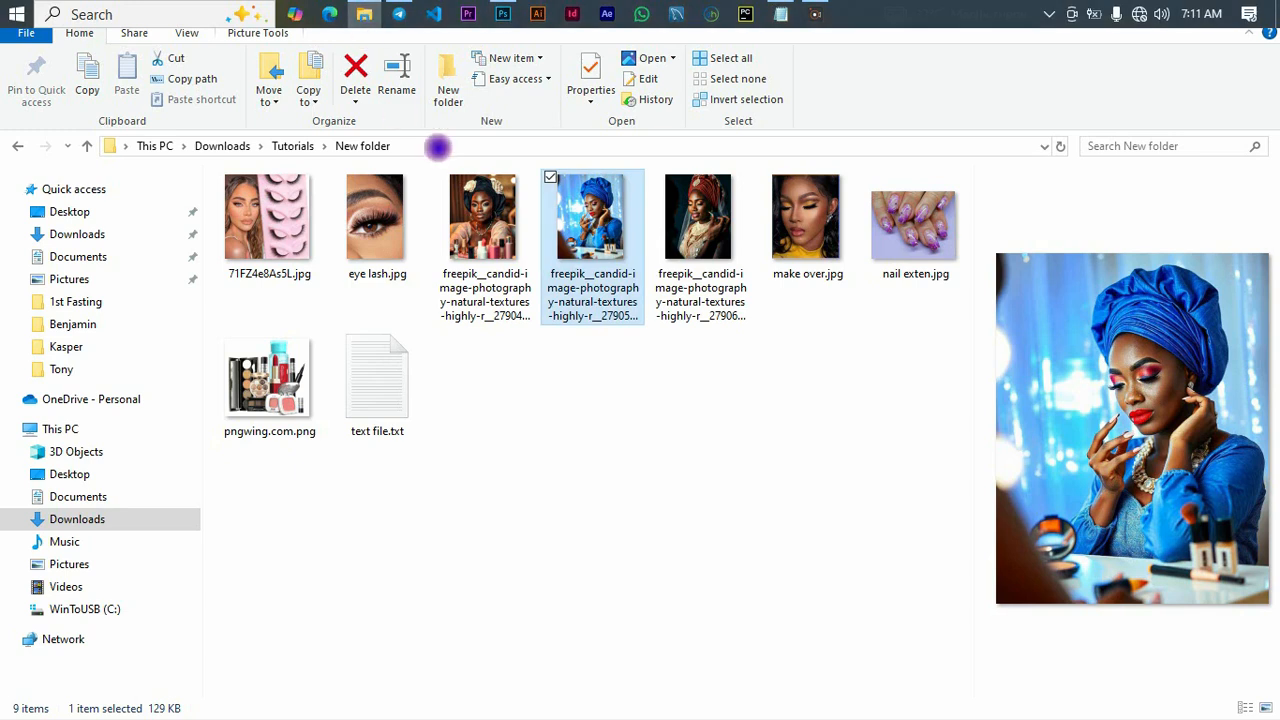
left_click(725, 241)
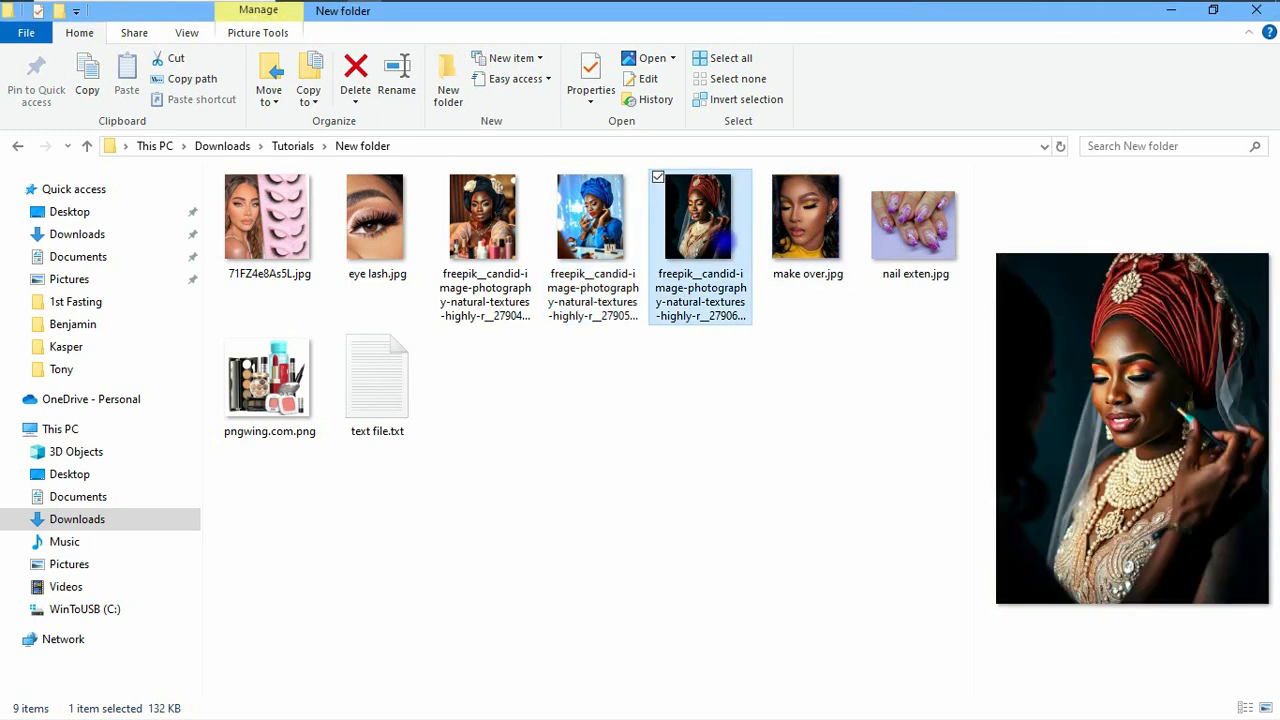
left_click_drag(728, 242, 758, 510)
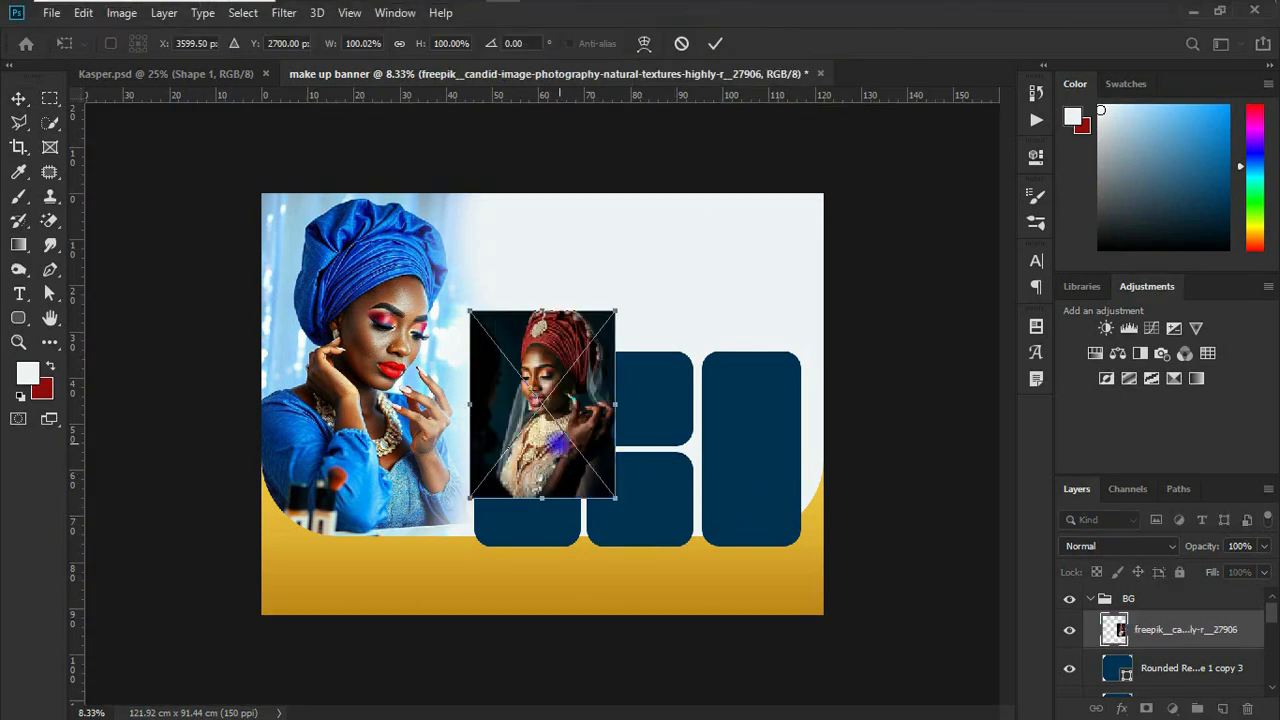
key("Escape")
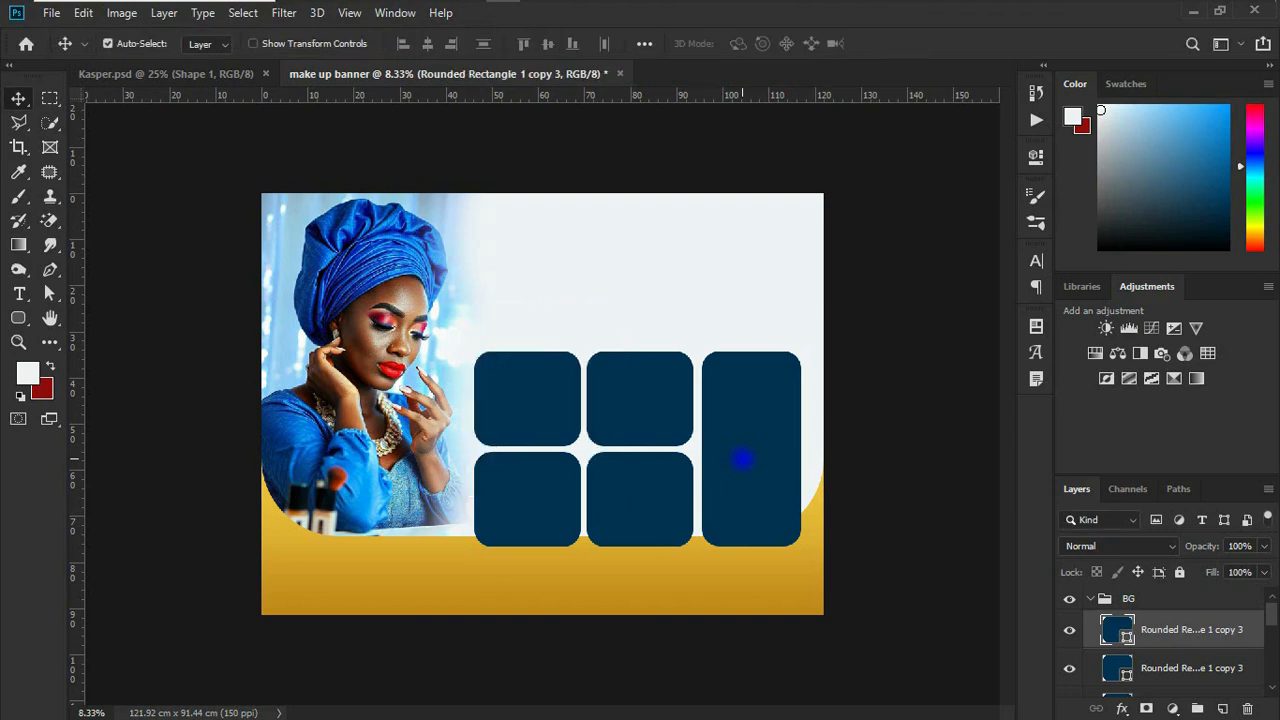
Step: Place the red-headwrap model photo (27906) directly above the tall rounded rectangle's layer, scaled to 108% and covering that shape
left_click(741, 458)
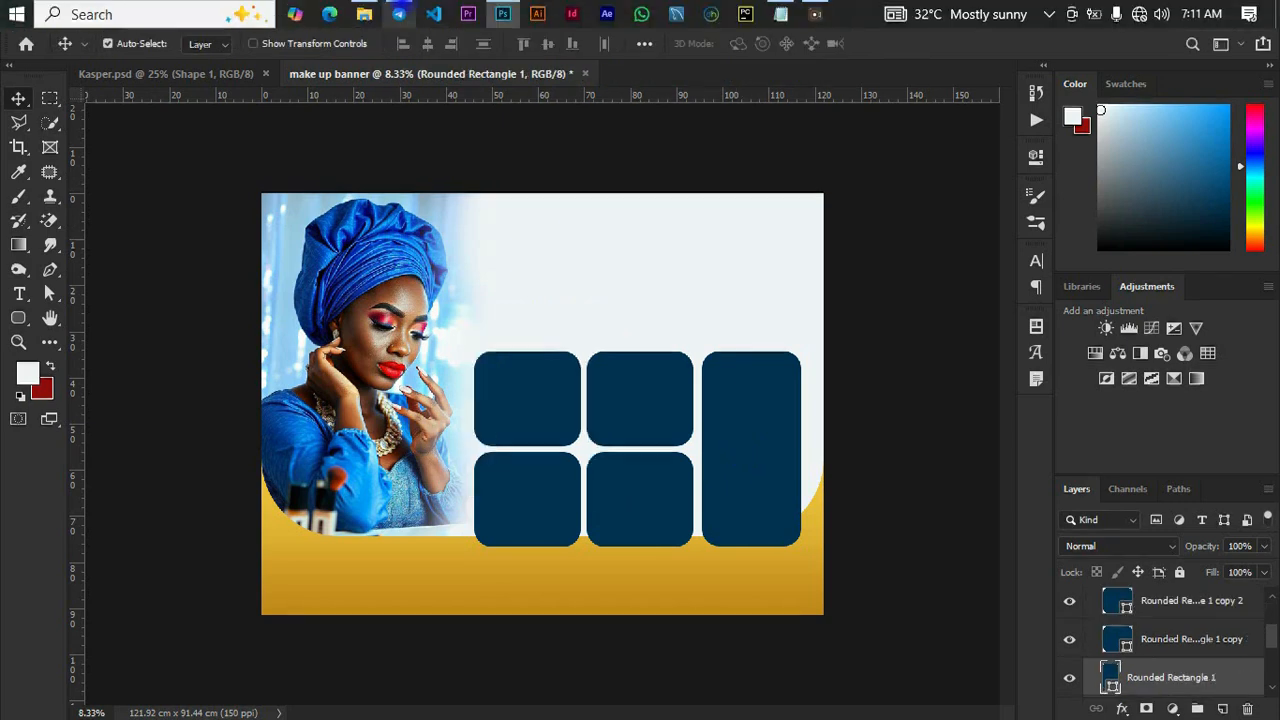
left_click(399, 14)
left_click_drag(700, 215, 757, 500)
left_click_drag(572, 393, 757, 441)
left_click_drag(729, 548, 728, 563)
left_click_drag(758, 478, 765, 465)
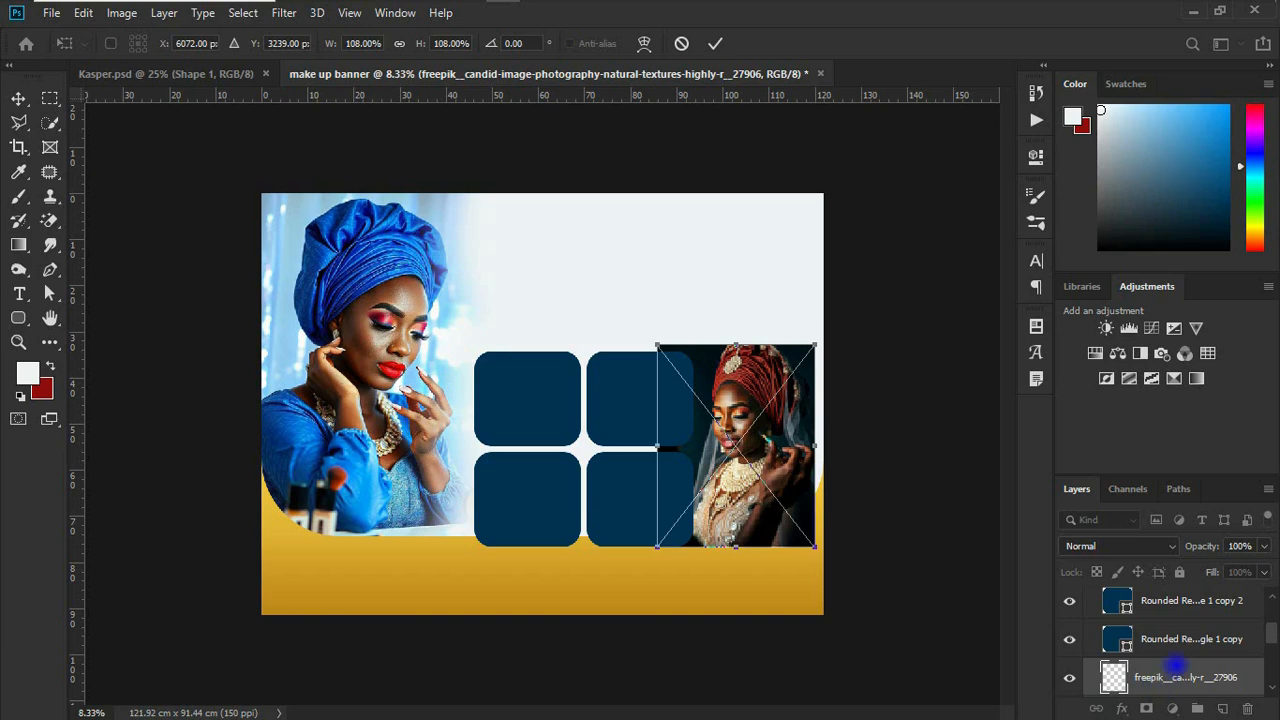
Step: Commit the red-headwrap photo's placement and clip it to the tall rounded rectangle
scroll(1165, 670, "down", 1)
left_click(1182, 654)
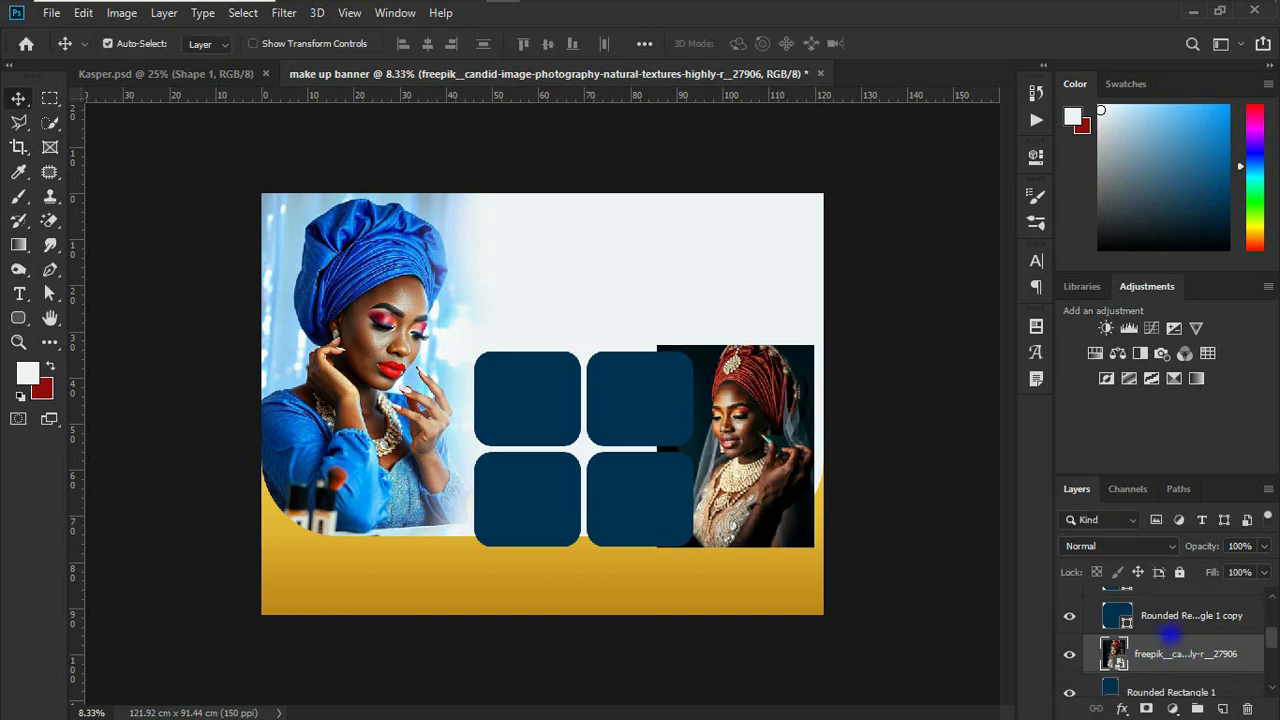
right_click(1175, 653)
left_click(1000, 420)
left_click_drag(771, 434, 771, 435)
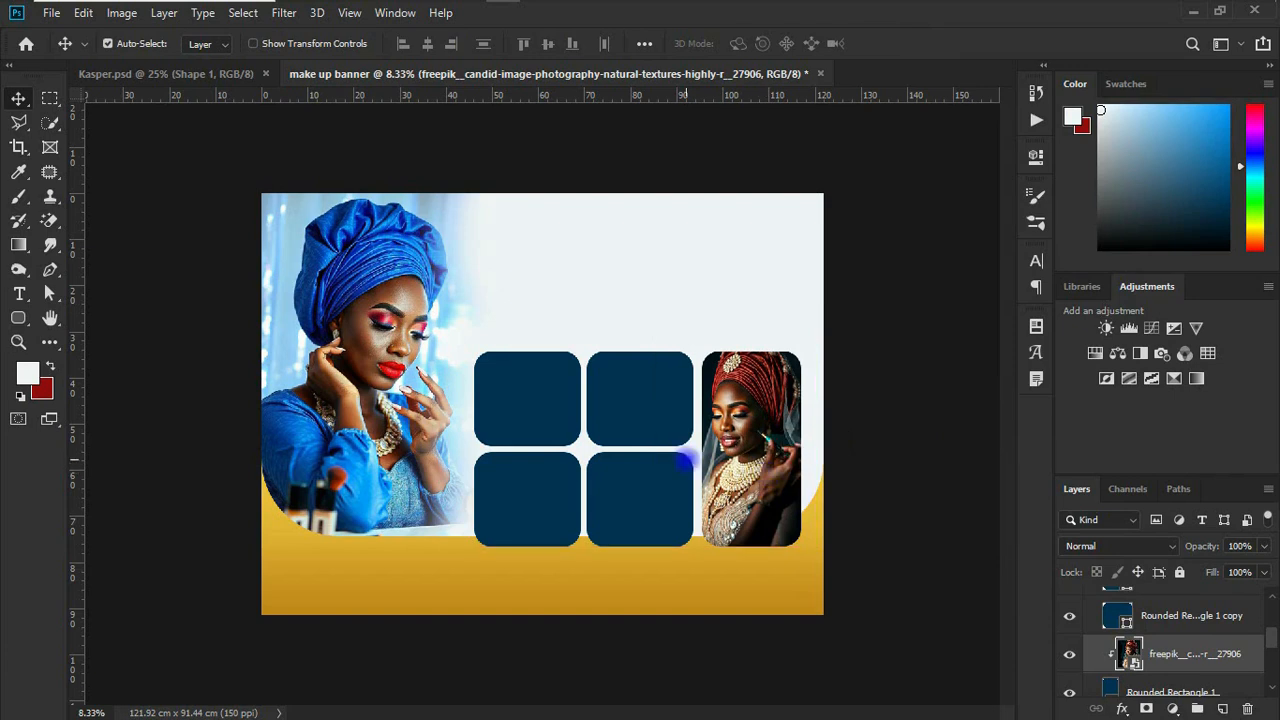
Step: Place eye lash.jpg above the upper middle tile's layer, scaled to about 101.6% and covering that tile
left_click(638, 409)
left_click(502, 12)
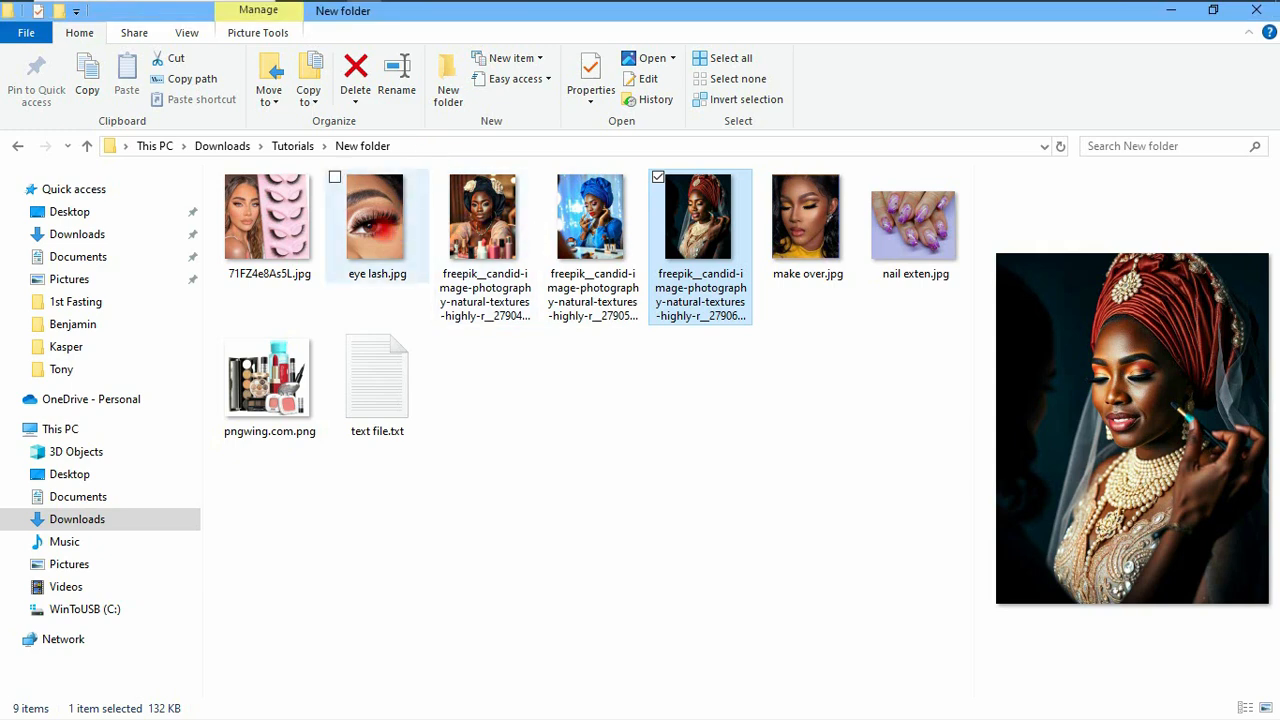
left_click(383, 232)
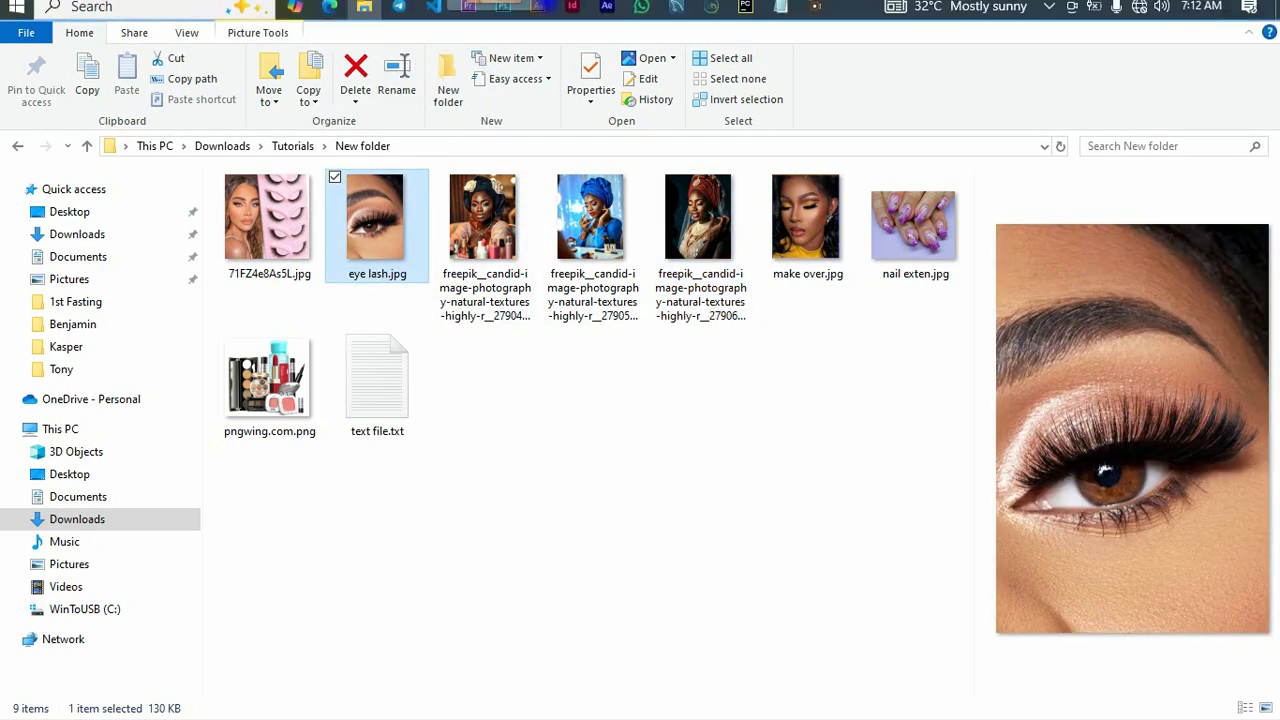
left_click(502, 12)
left_click_drag(502, 12, 641, 430)
left_click_drag(529, 413, 627, 408)
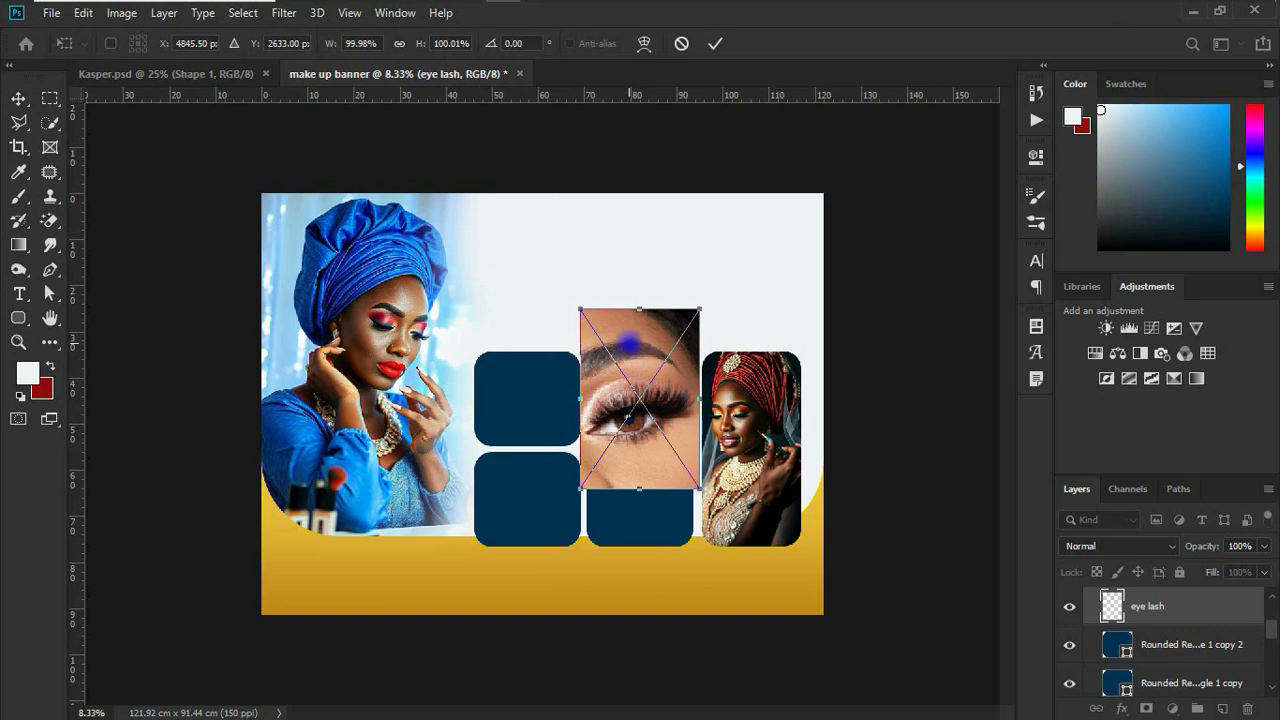
mouse_move(638, 310)
left_mouse_down()
mouse_move(636, 352)
mouse_move(625, 268)
mouse_move(640, 326)
mouse_move(645, 307)
left_mouse_up()
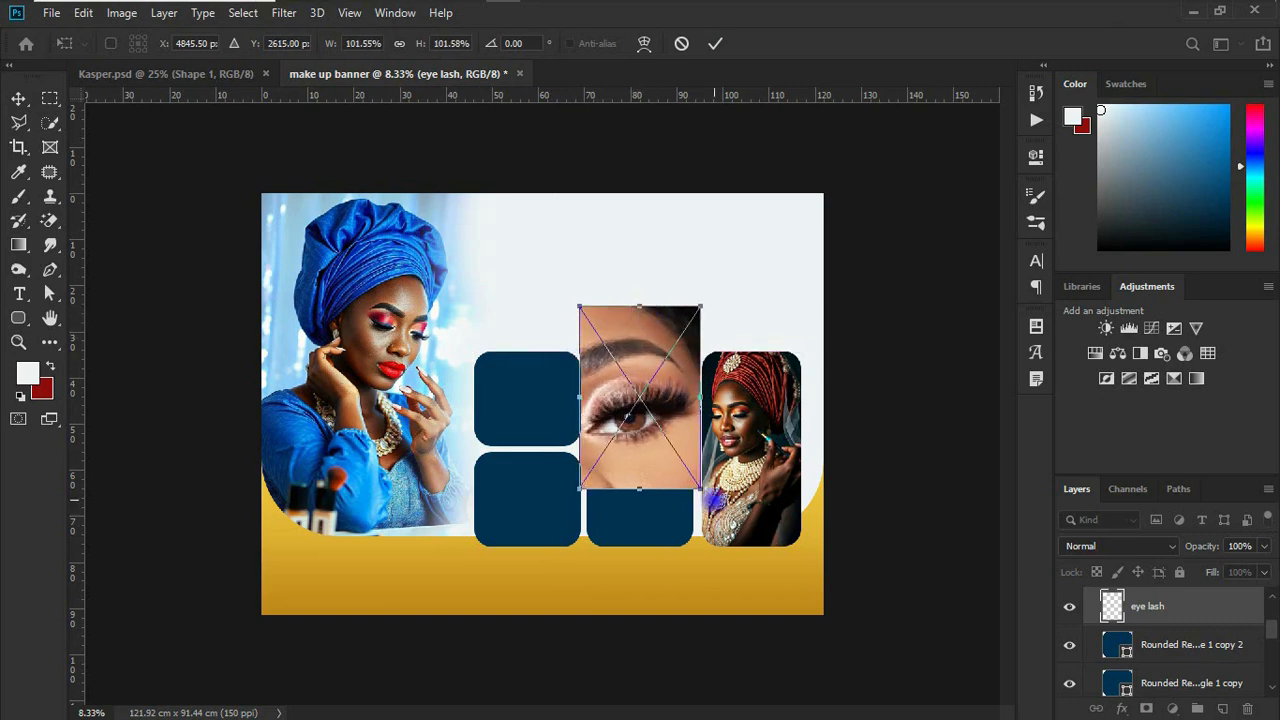
key("Return")
Step: Clip the eye lash photo to the upper middle tile, shift it slightly up inside the frame, and select the upper left tile
right_click(1170, 607)
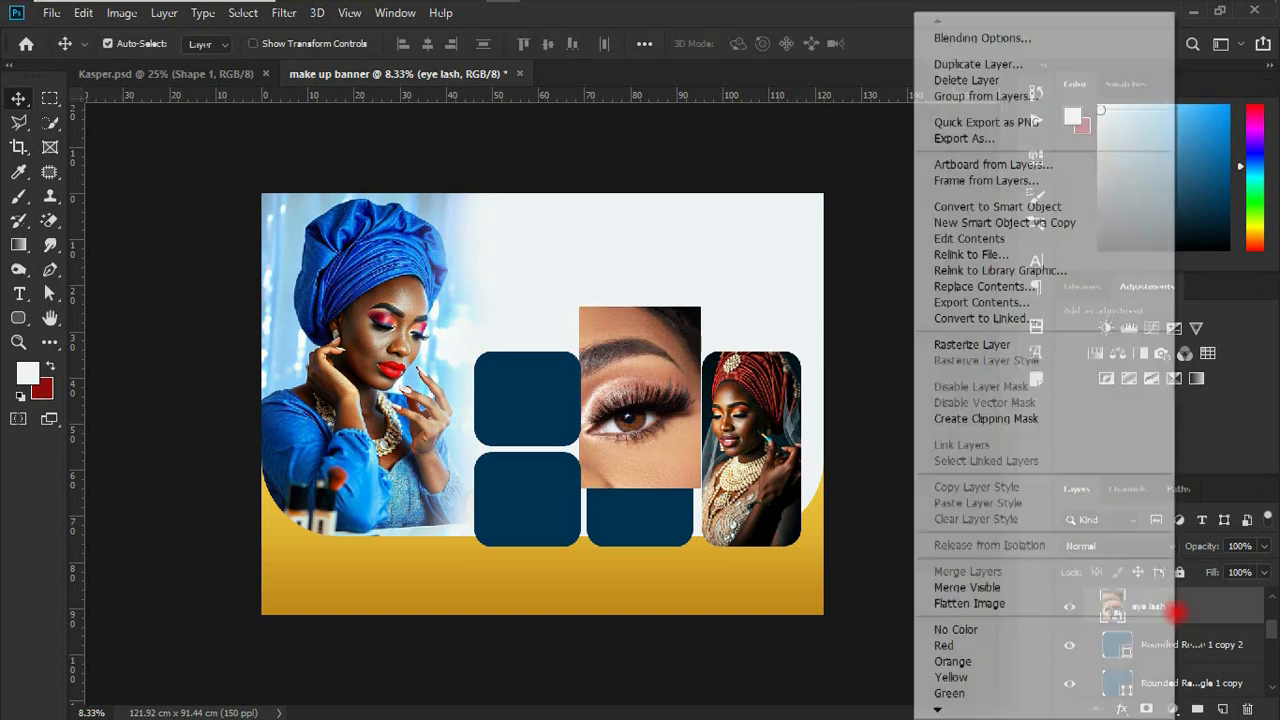
left_click(1028, 418)
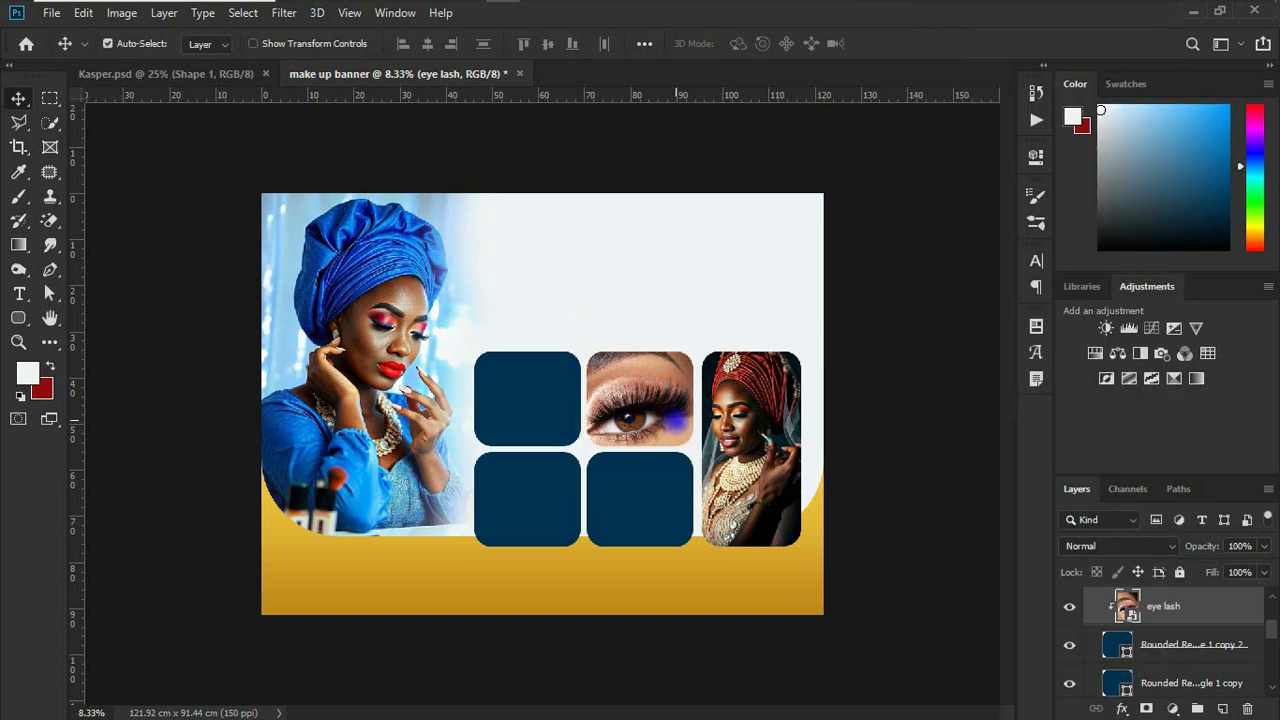
left_click_drag(693, 388, 668, 406)
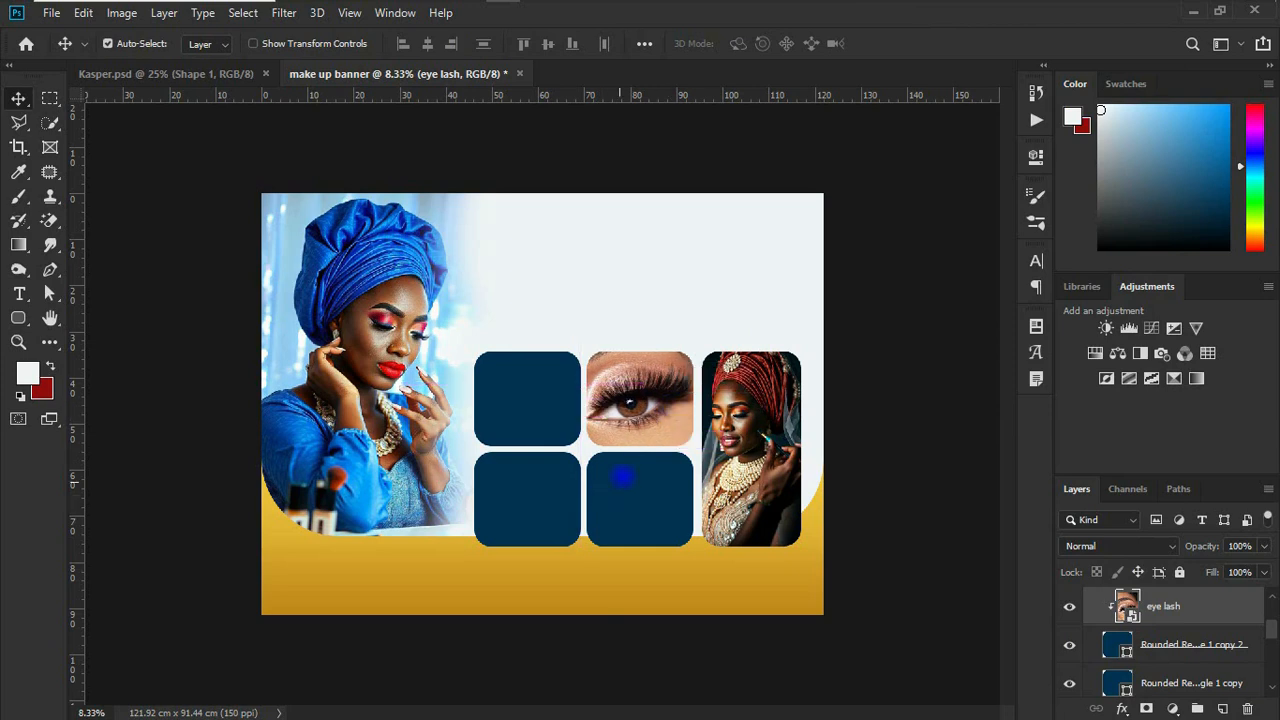
left_click(515, 418)
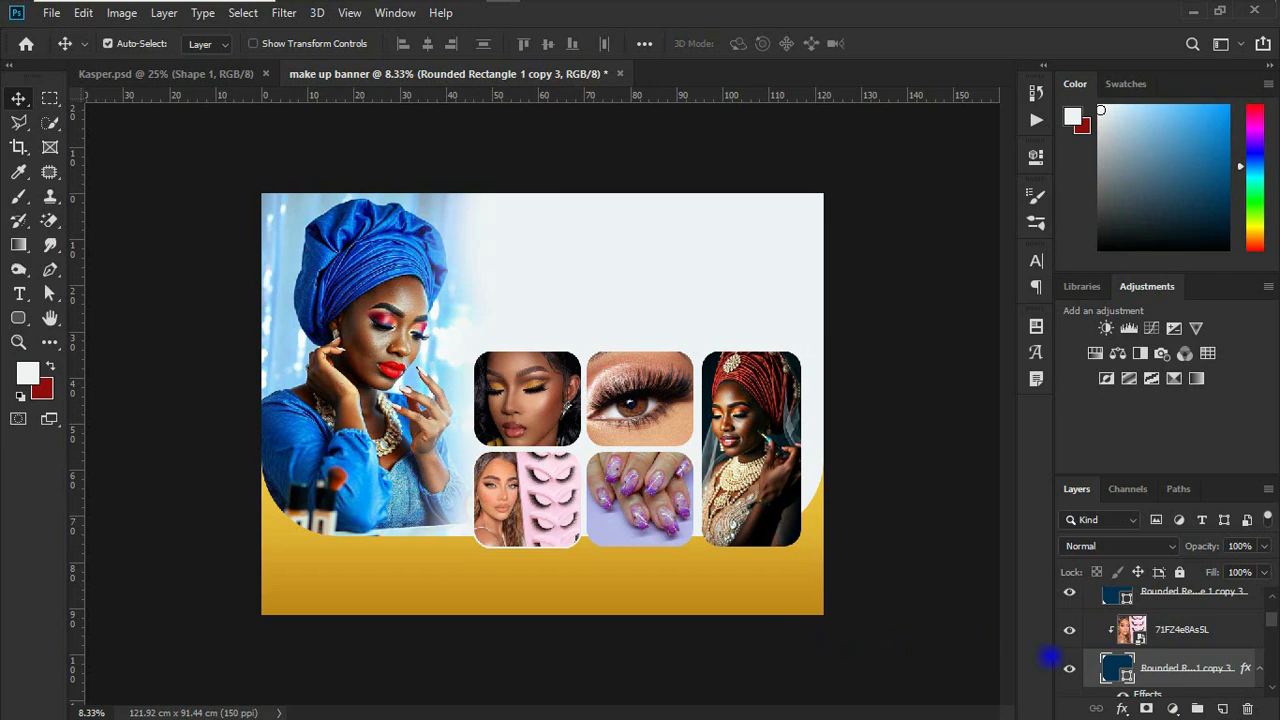
Step: Examine the Stroke effect settings of the lower left tile without changing them
left_click(1123, 708)
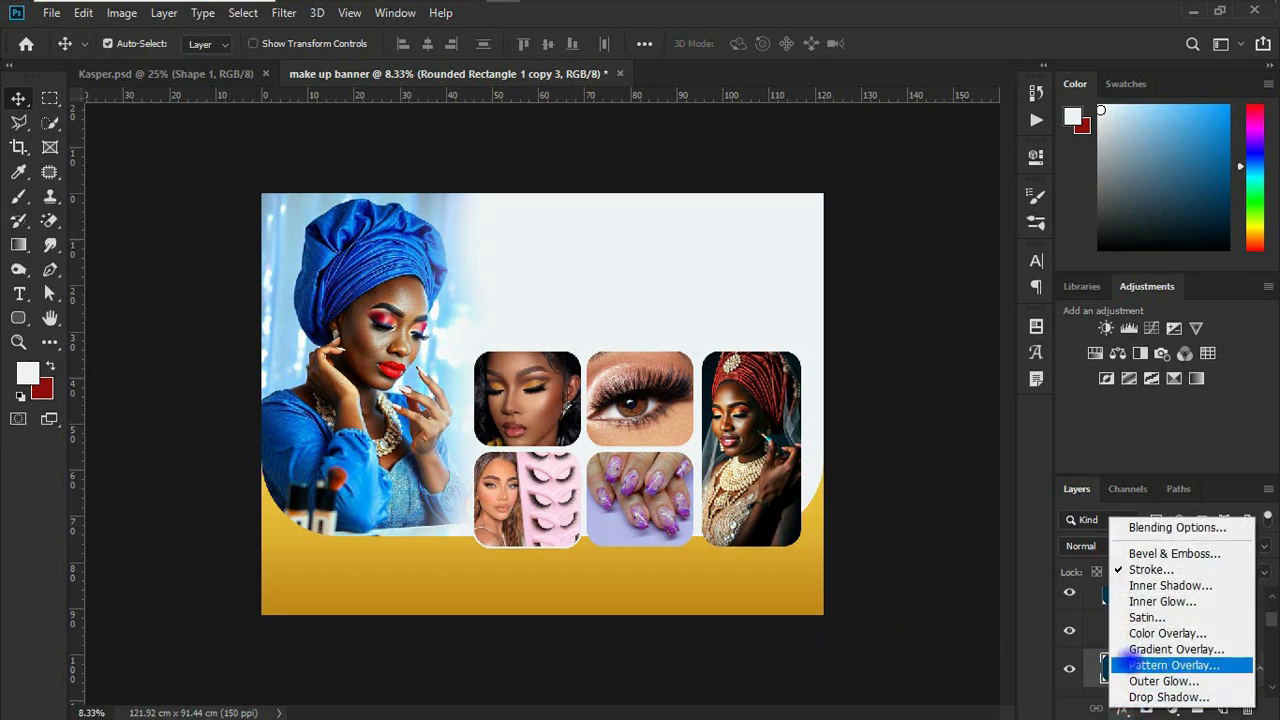
left_click(1148, 569)
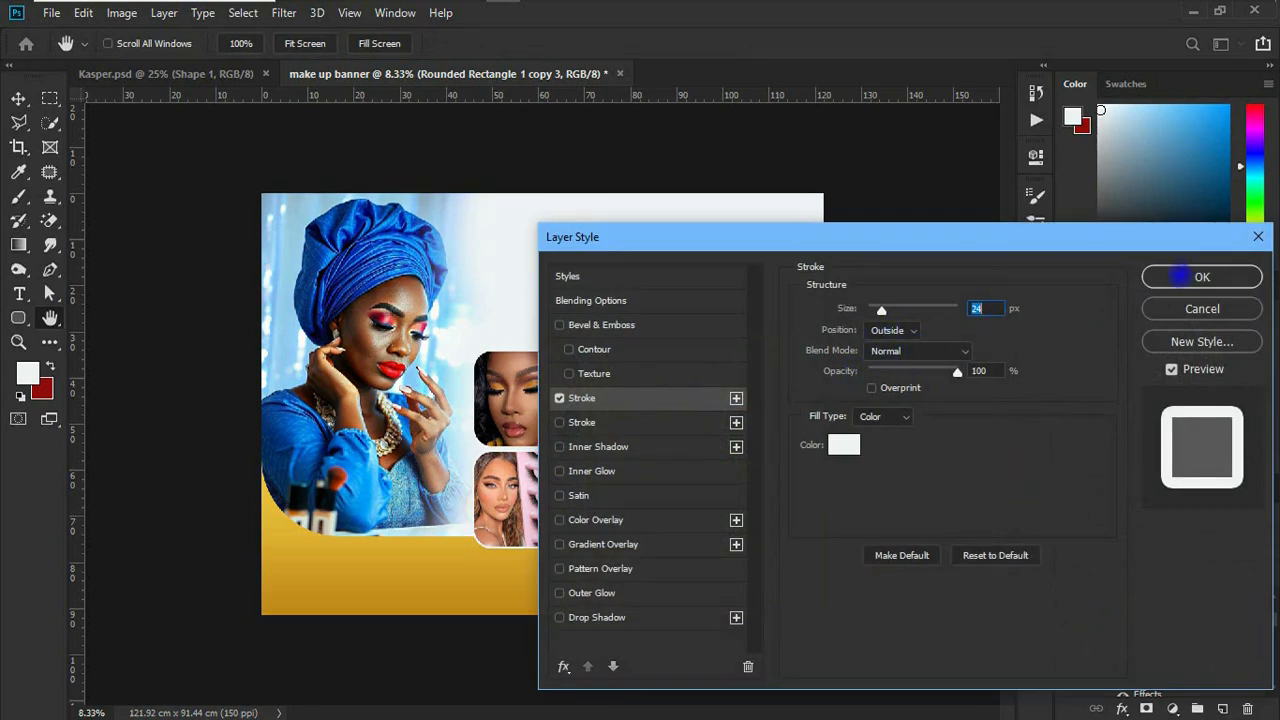
left_click(1201, 308)
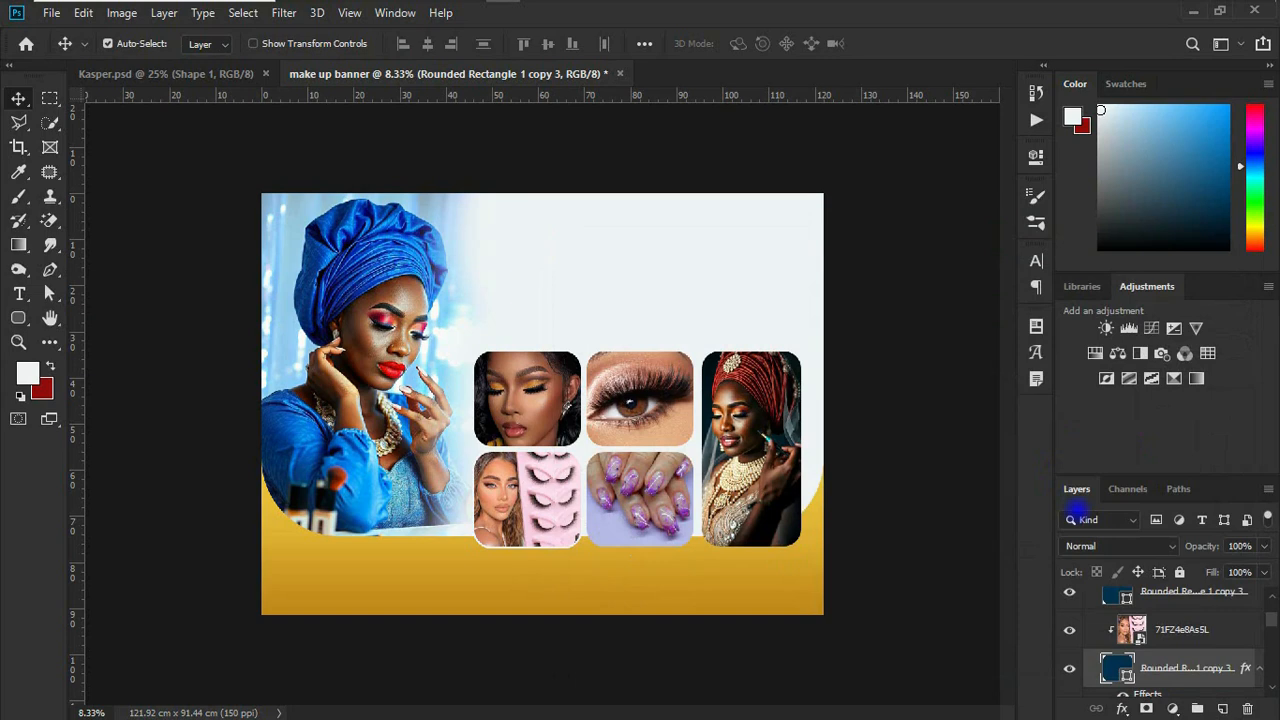
Step: Copy the lower left tile's stroke layer style and paste it onto the rounded rectangle holding the nail exten photo
scroll(1172, 668, "down", 1)
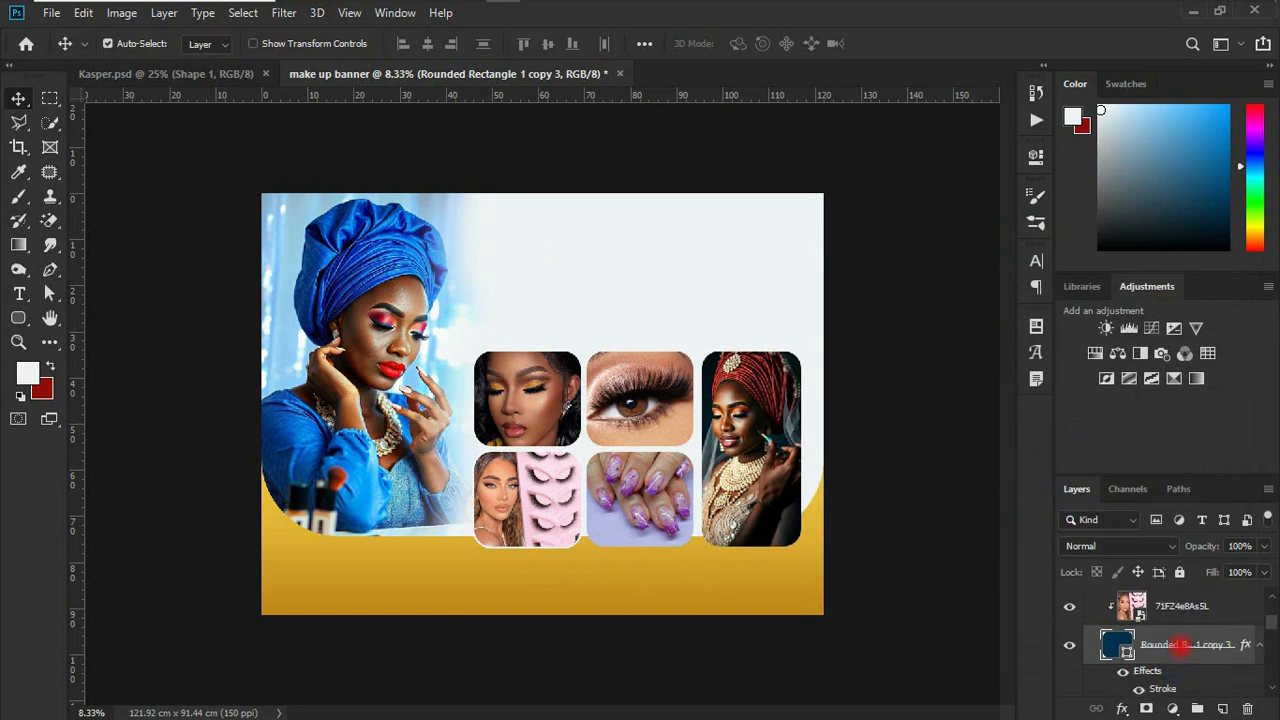
right_click(1182, 645)
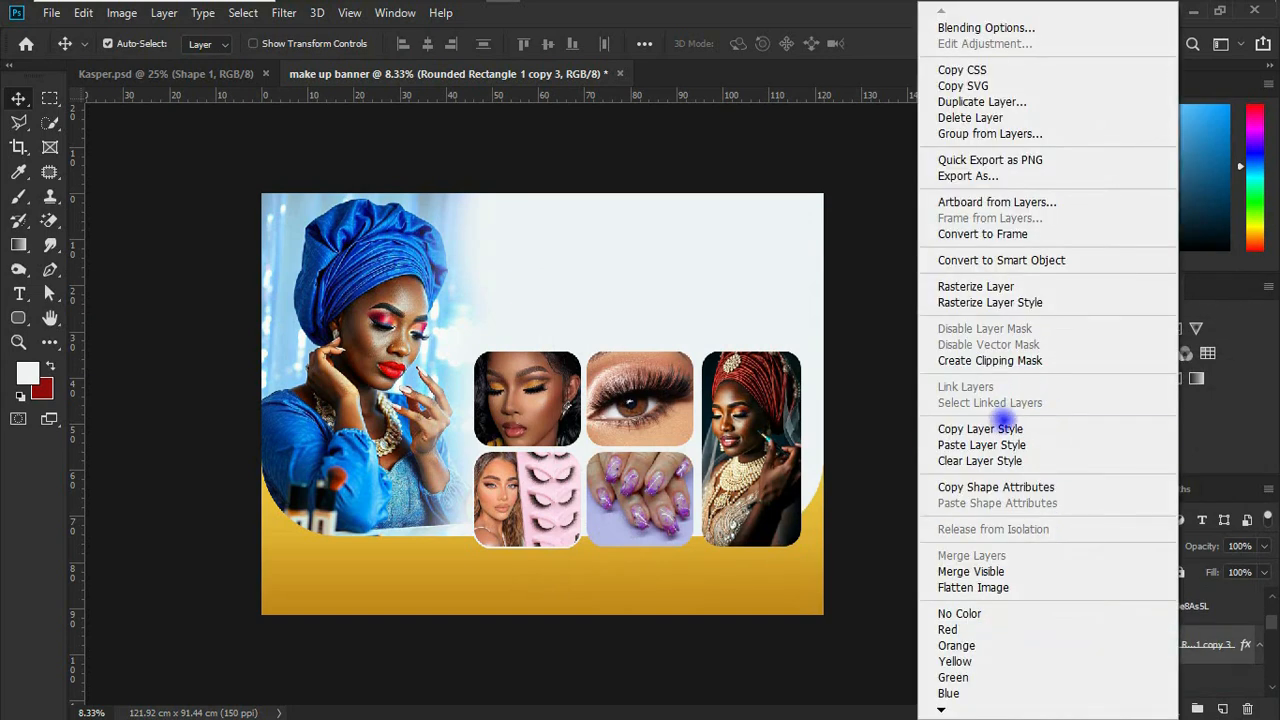
left_click(982, 428)
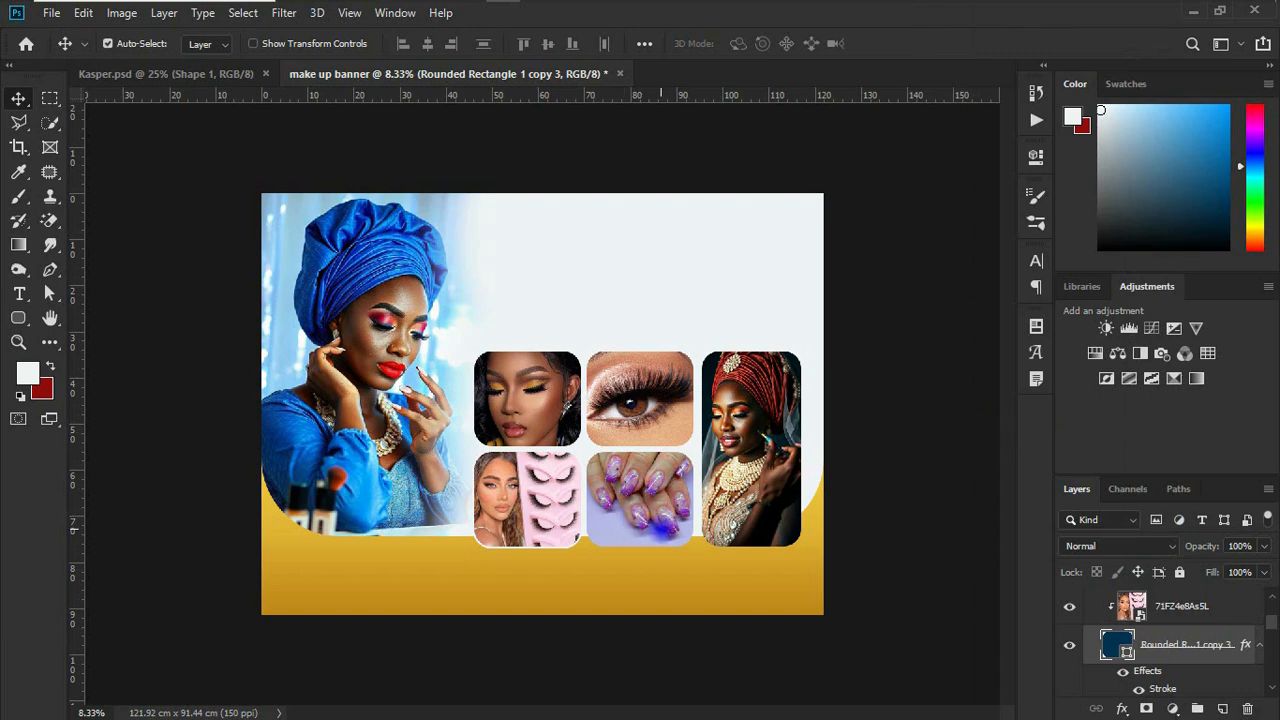
left_click(652, 537)
scroll(1200, 676, "down", 1)
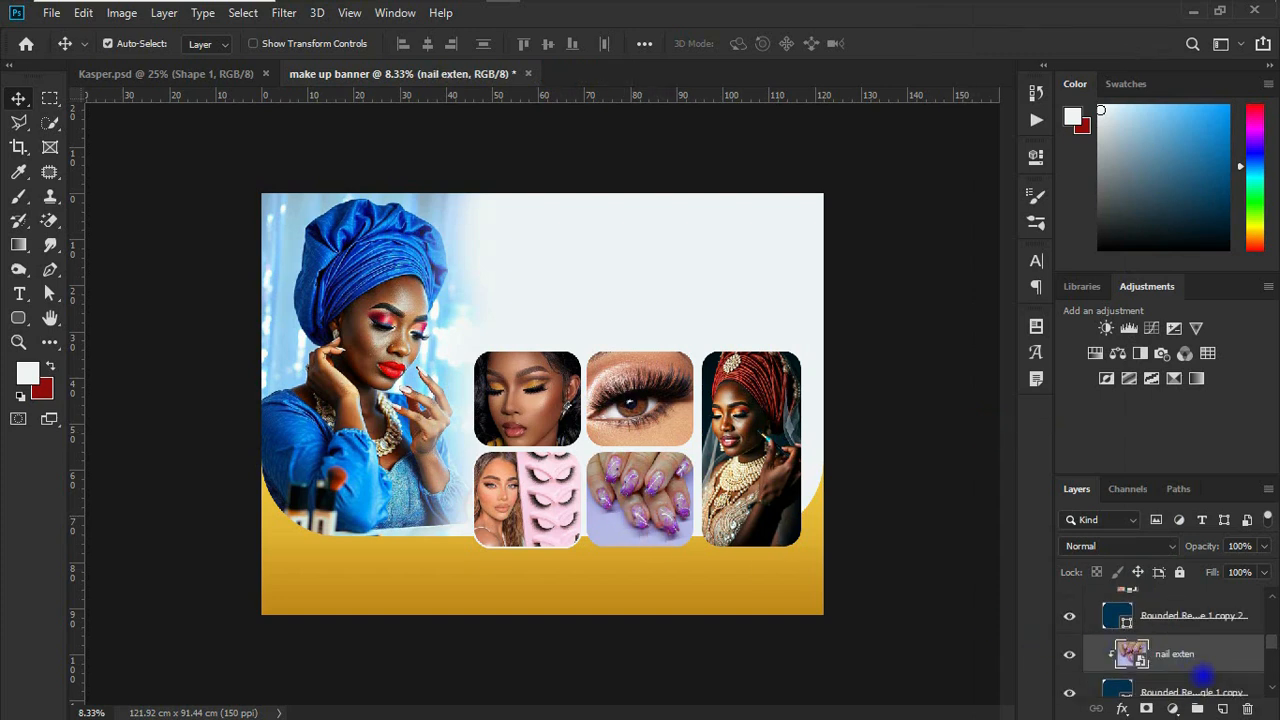
scroll(1183, 678, "down", 1)
left_click(1181, 662)
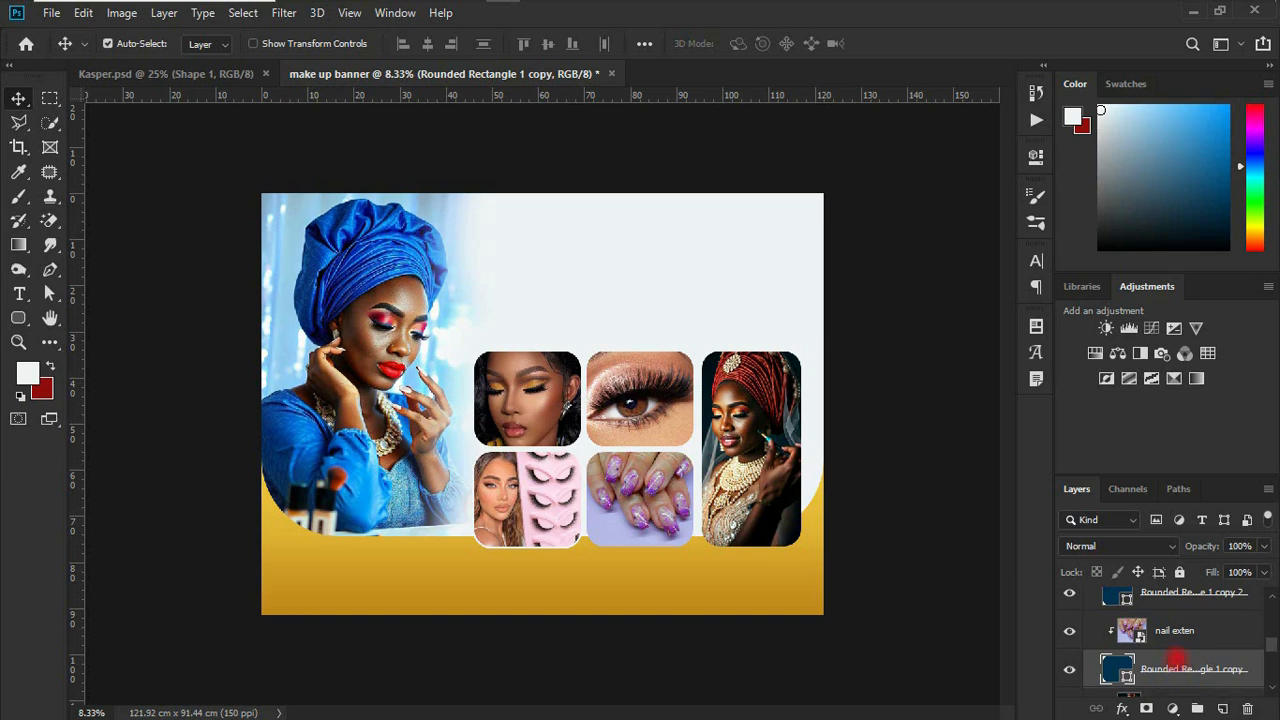
right_click(1177, 660)
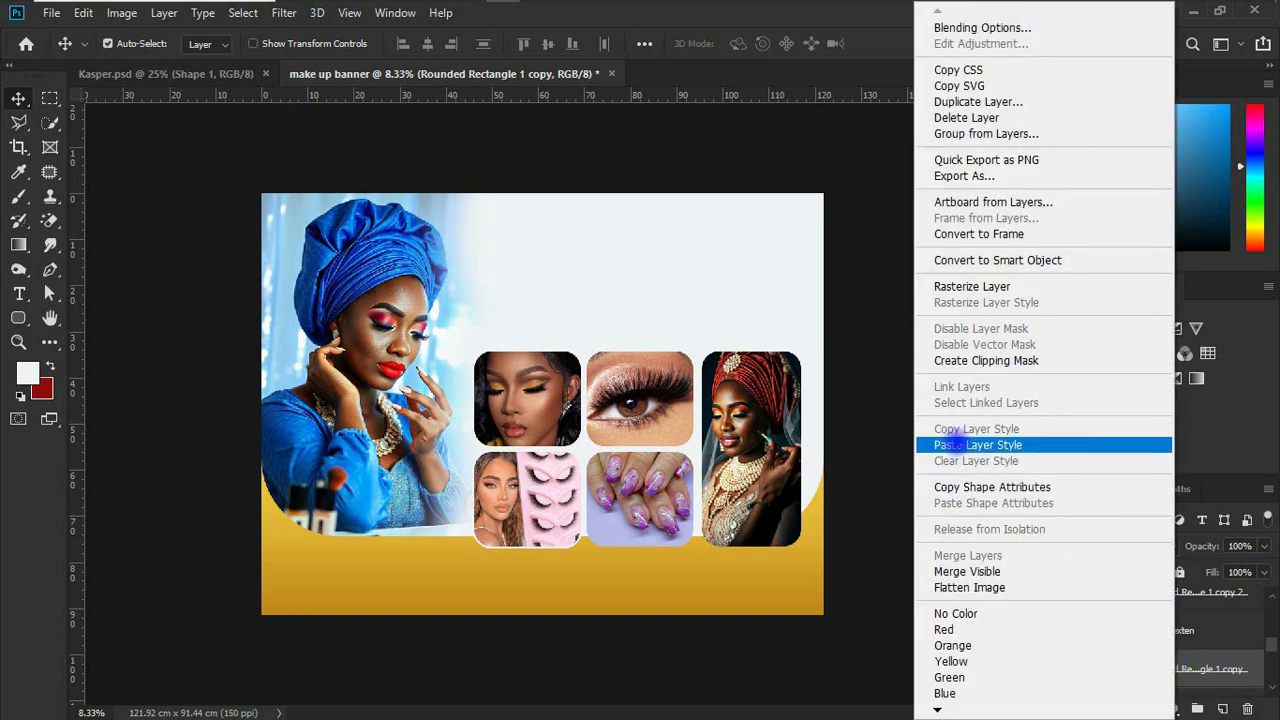
left_click(946, 447)
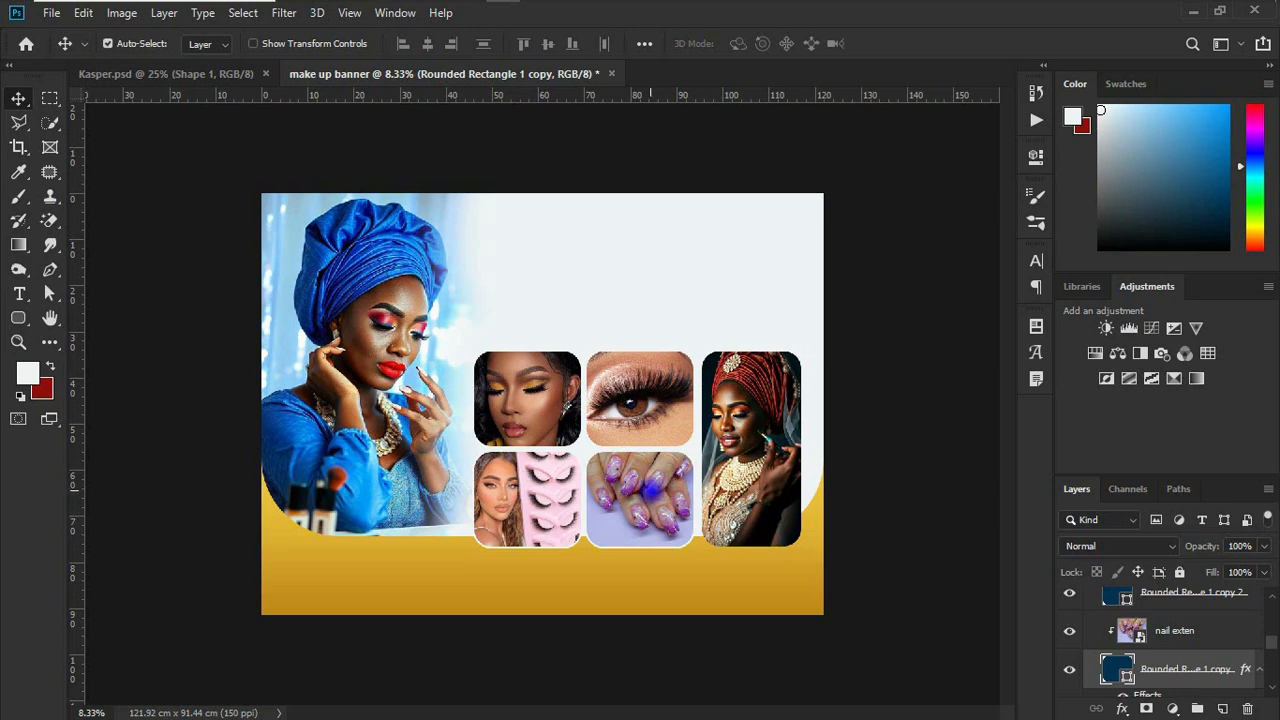
Step: Paste the copied stroke style onto the tall rounded rectangle behind the red-headwrap photo
left_click(738, 466)
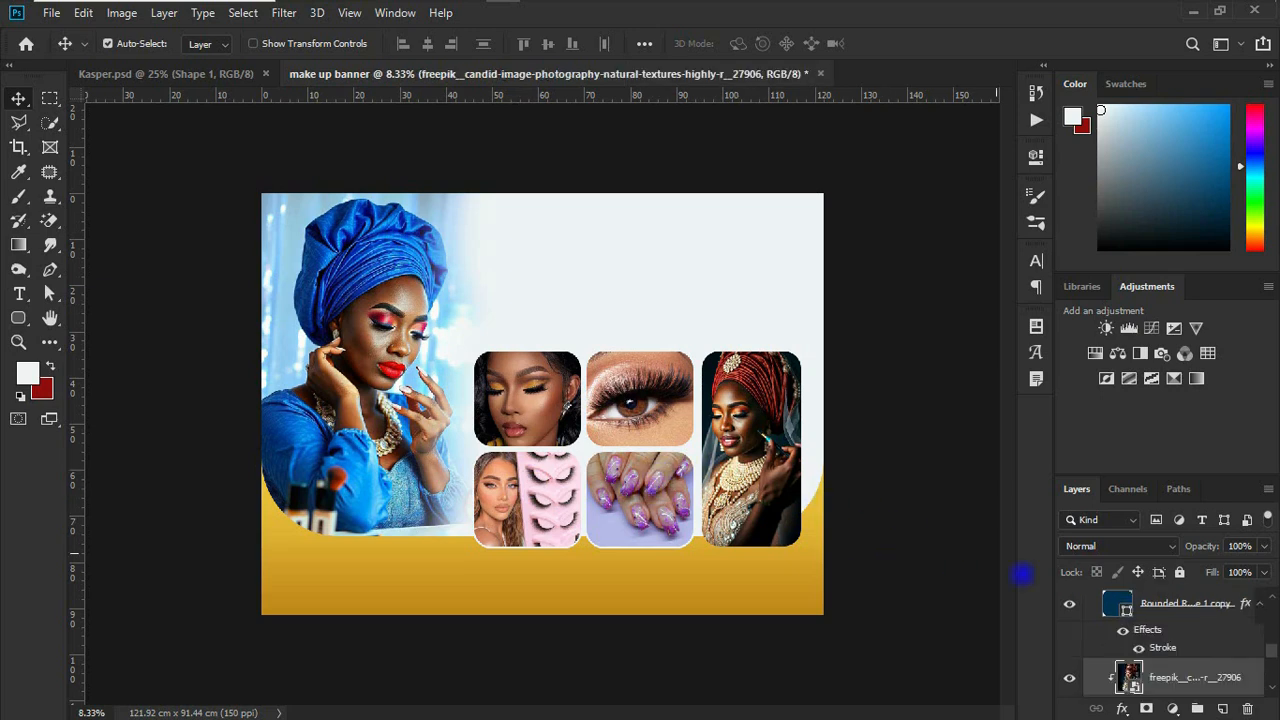
scroll(1120, 650, "down", 3)
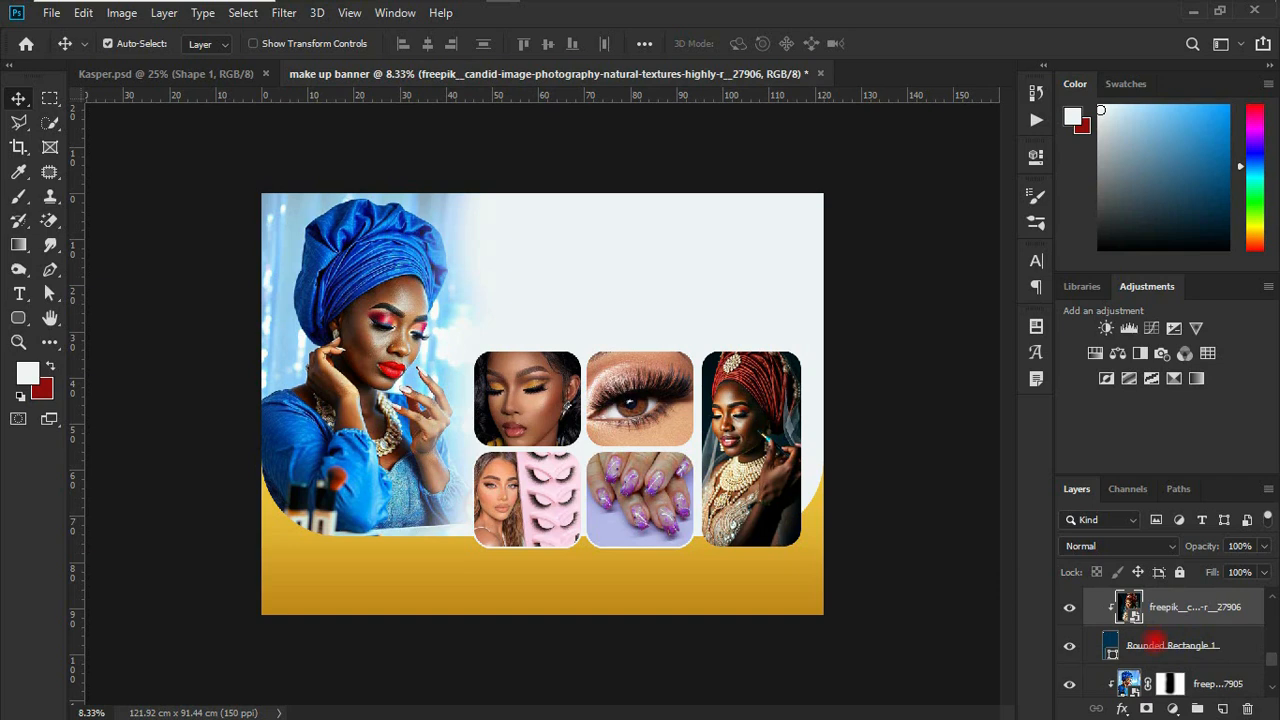
left_click(1155, 644)
right_click(1155, 644)
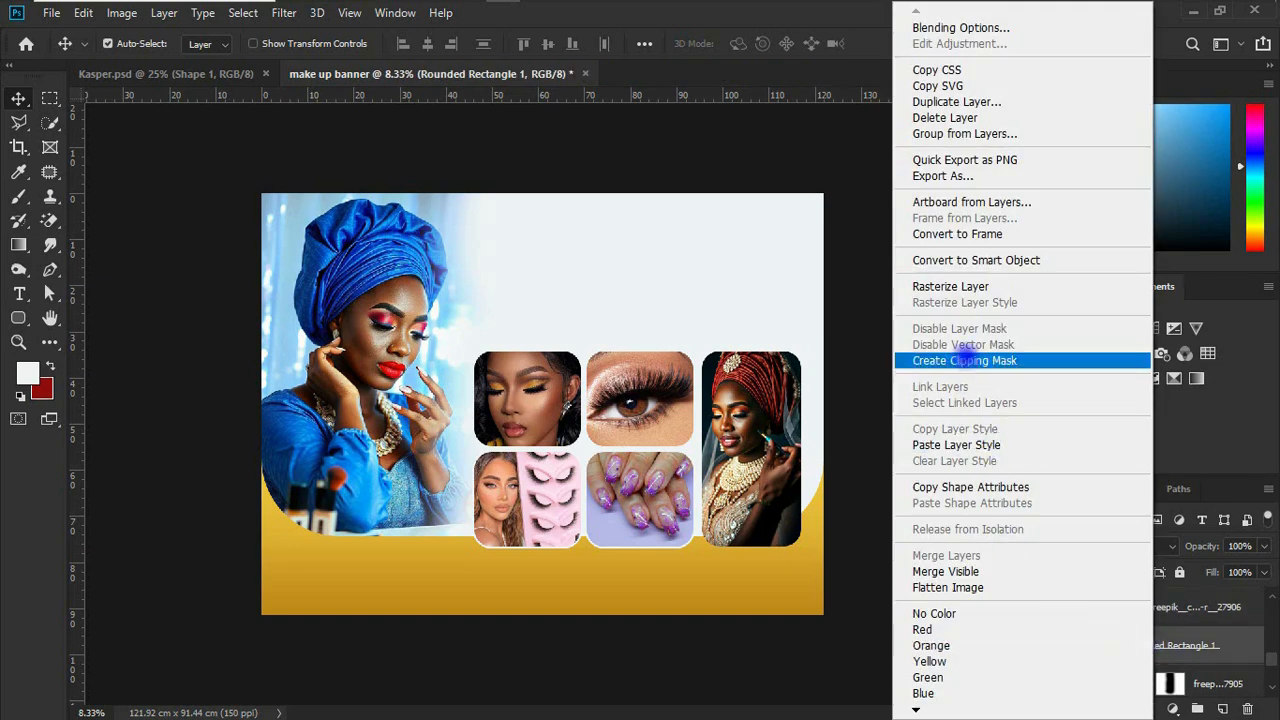
left_click(957, 445)
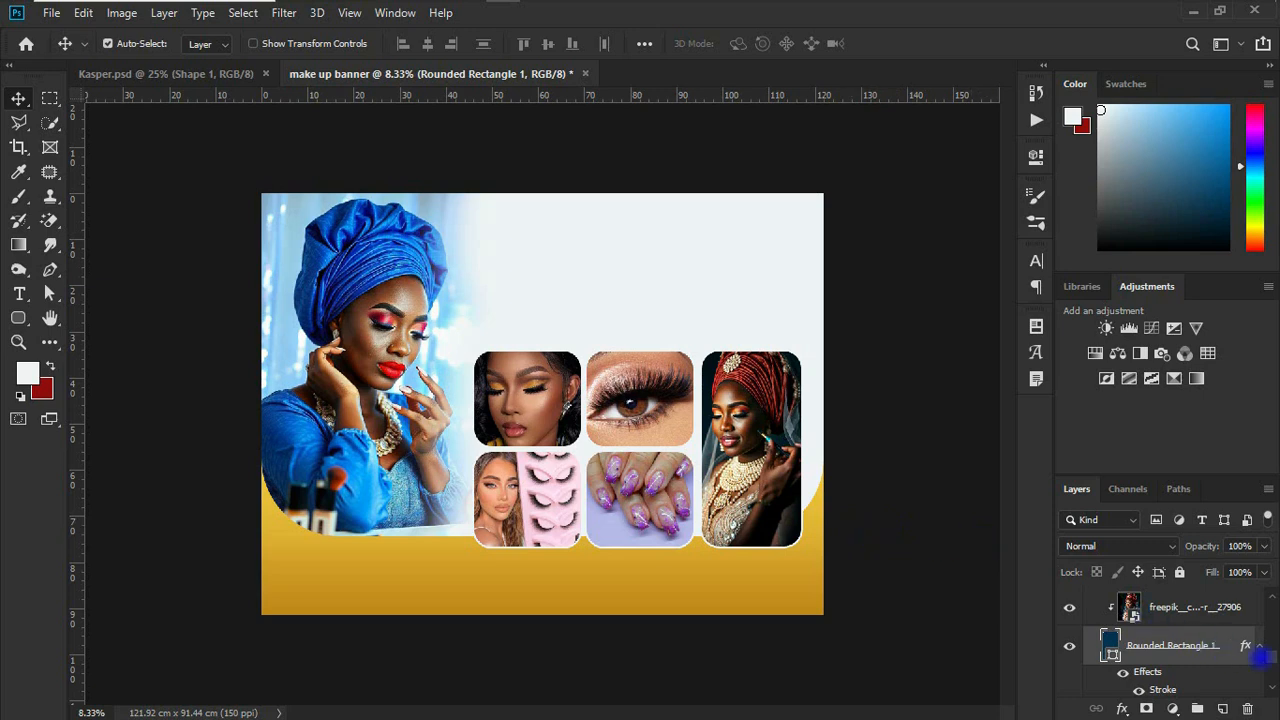
Step: Collapse the BG layer group
scroll(1196, 636, "down", 5)
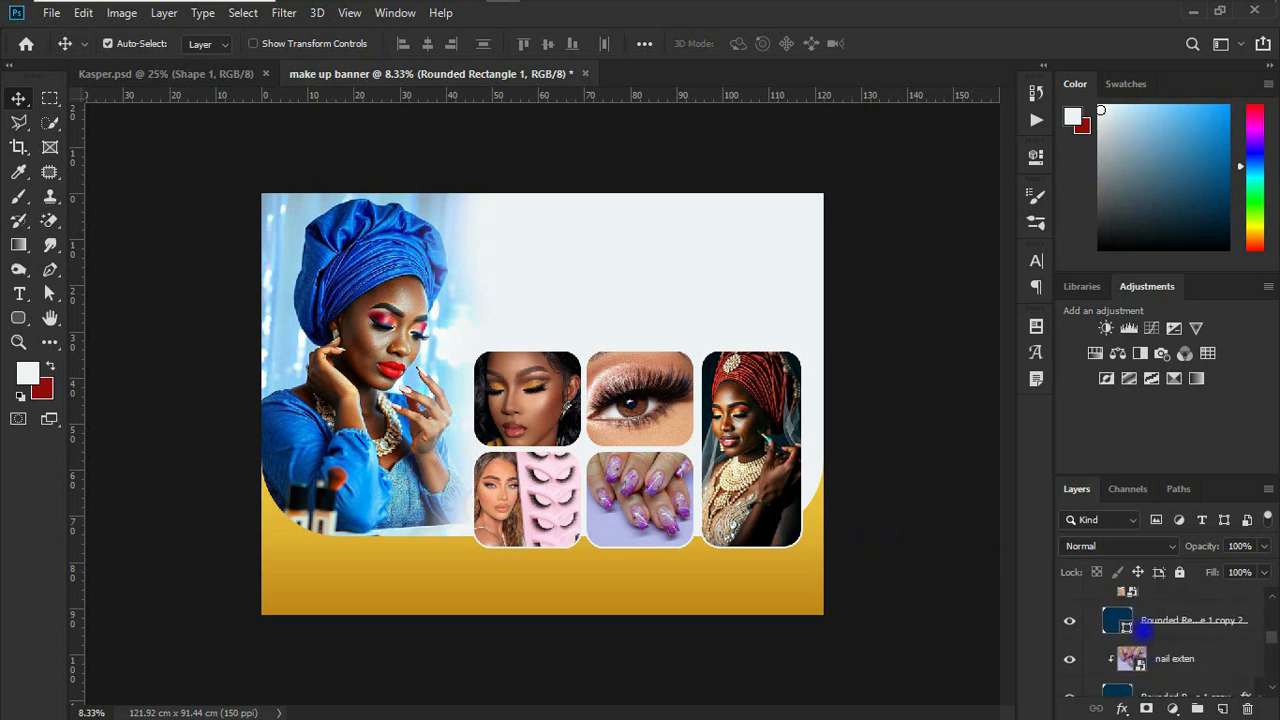
scroll(1135, 630, "down", 6)
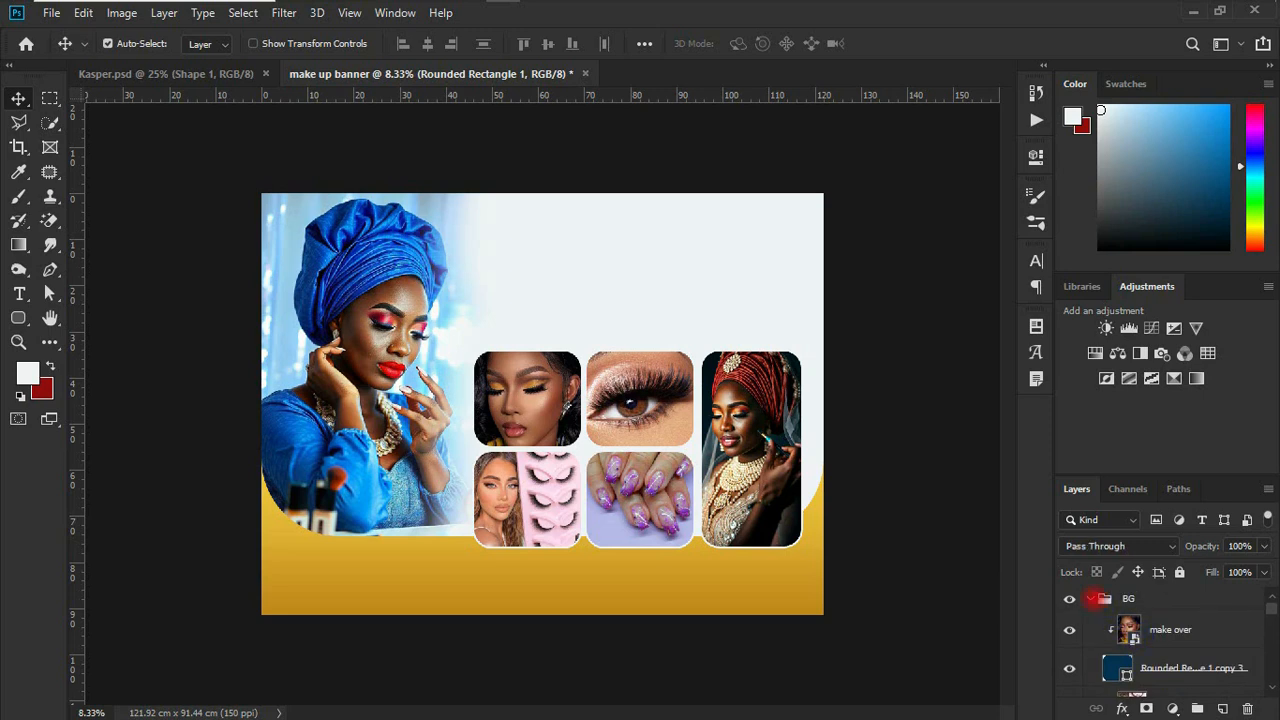
left_click(1091, 598)
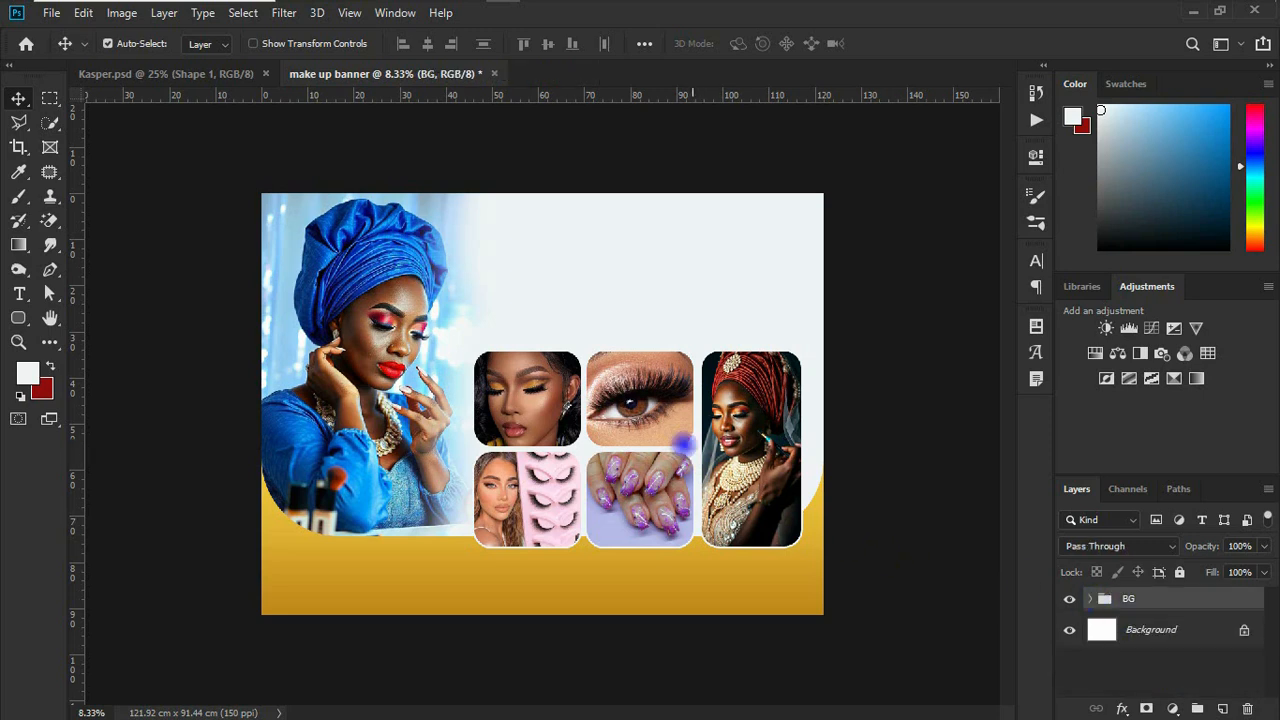
mouse_move(495, 6)
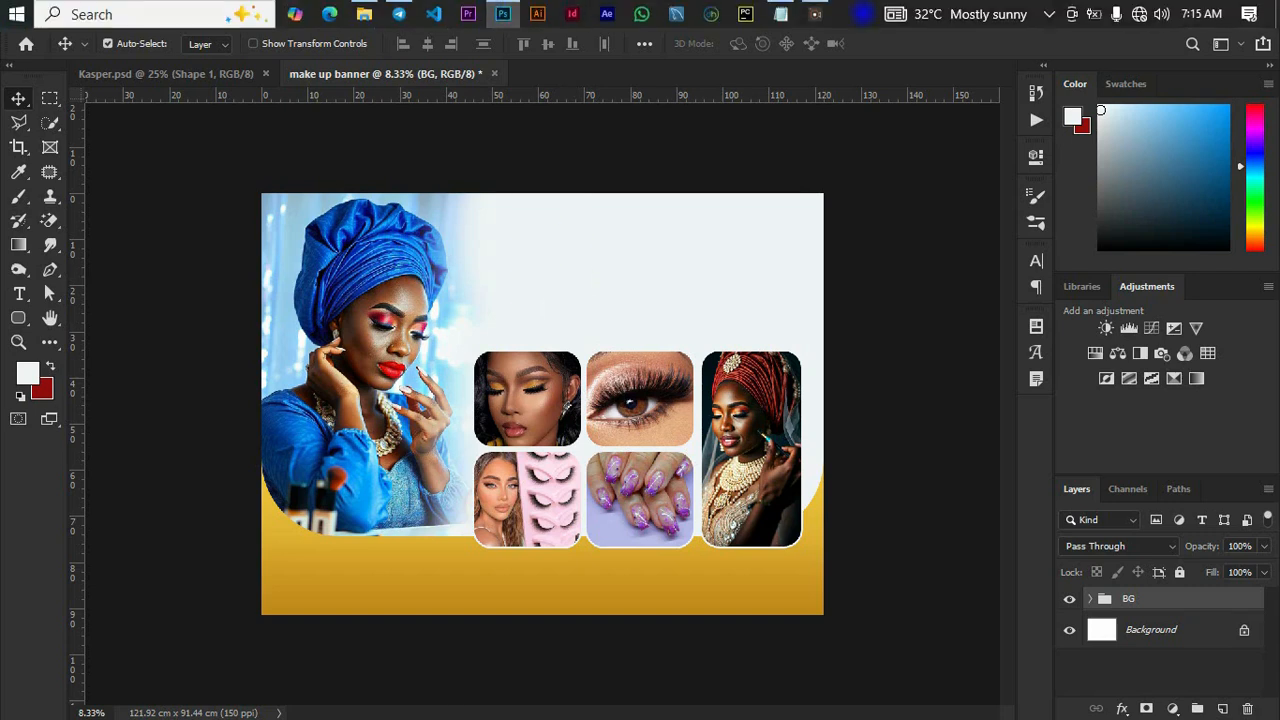
Step: Switch to the Notepad text file and copy the business name 3B's Glamour
left_click(781, 14)
left_click_drag(665, 198, 557, 206)
left_click(557, 206)
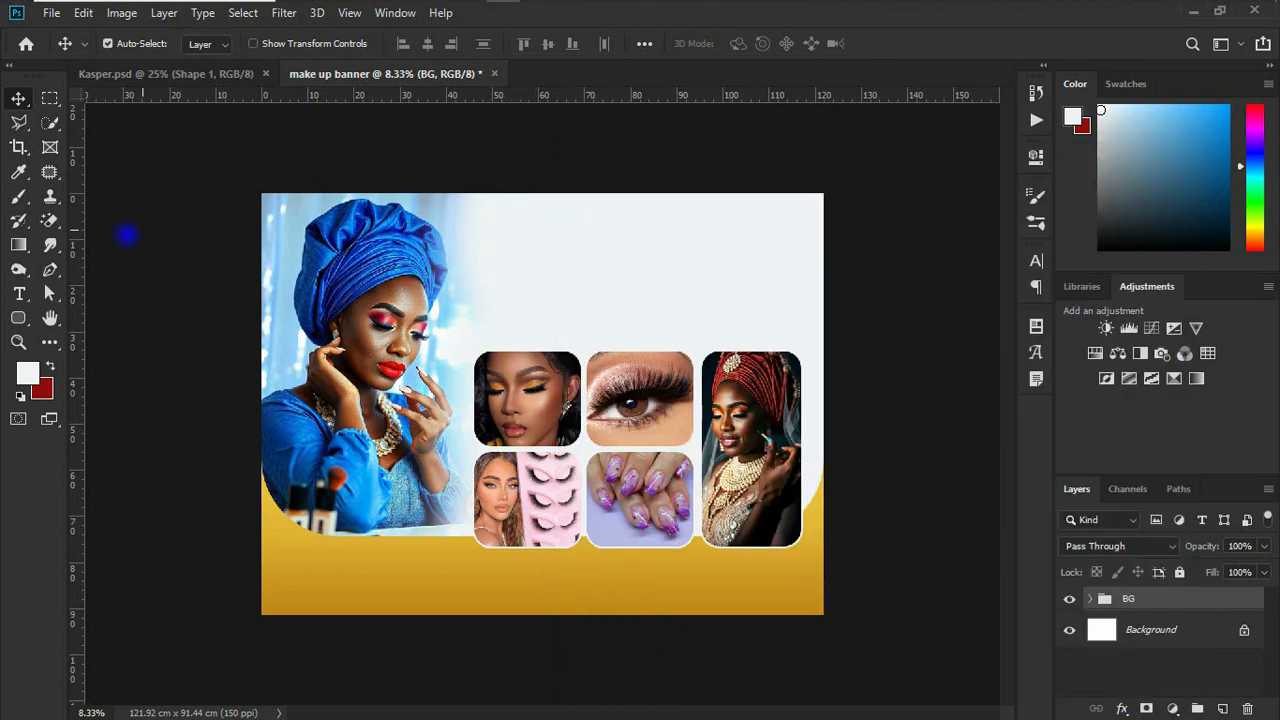
Step: Start a new text line in the empty area above the photo tiles and show the Character settings
left_click(19, 293)
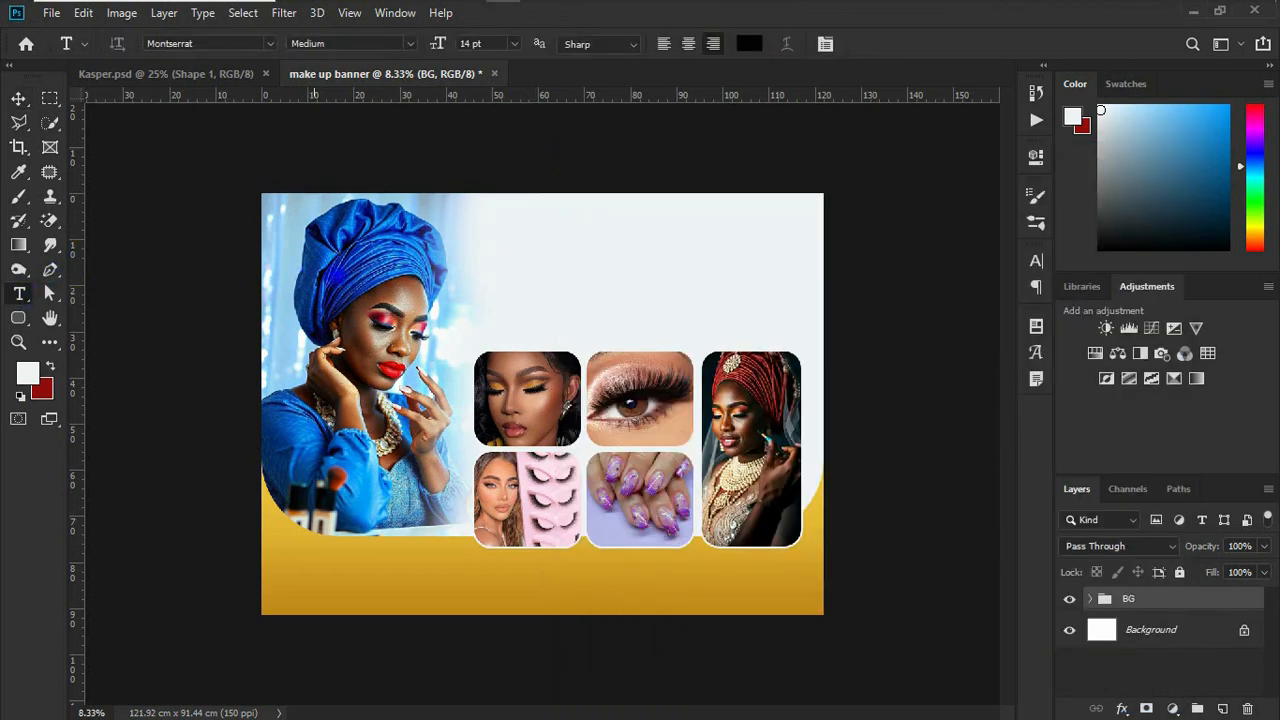
left_click(547, 260)
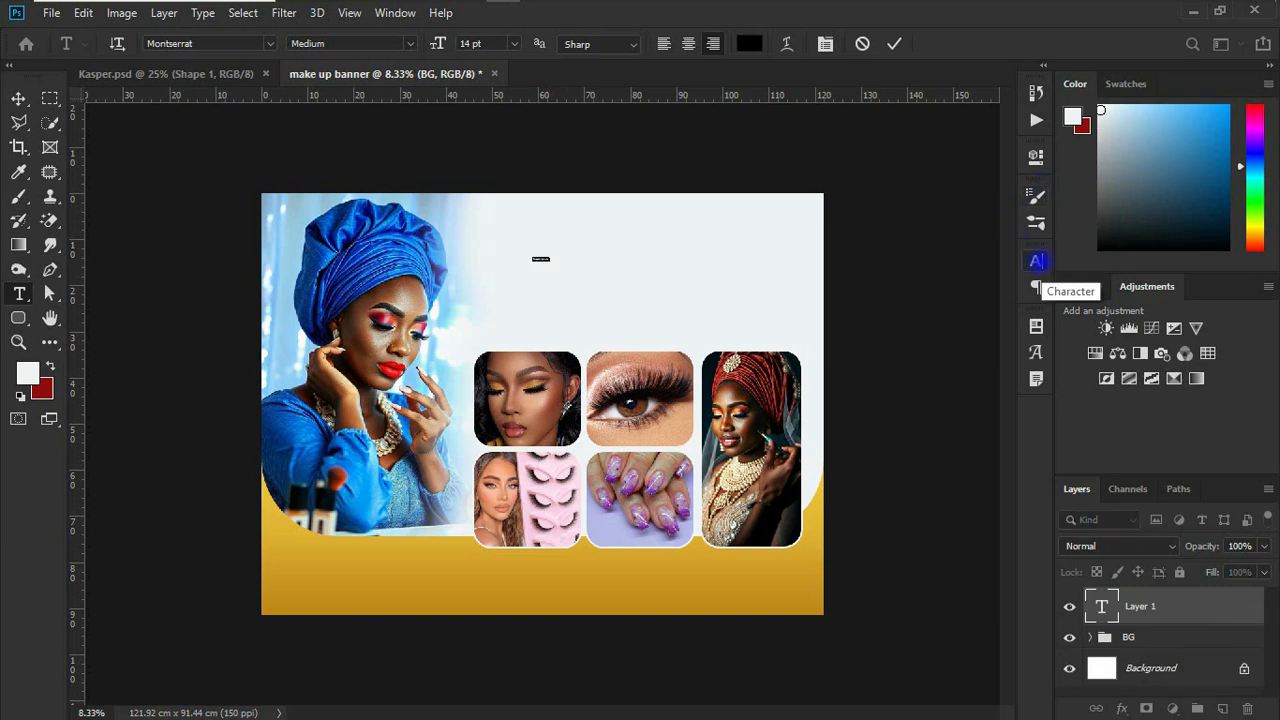
left_click(1036, 260)
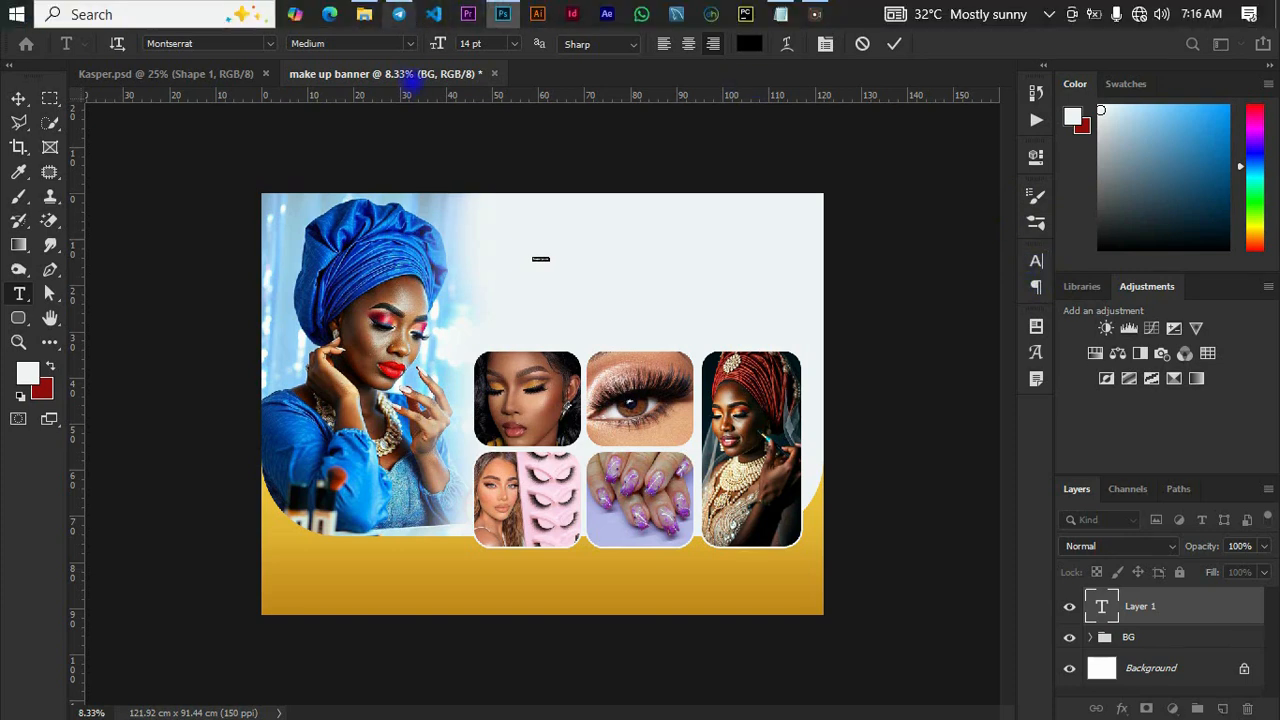
left_click(395, 12)
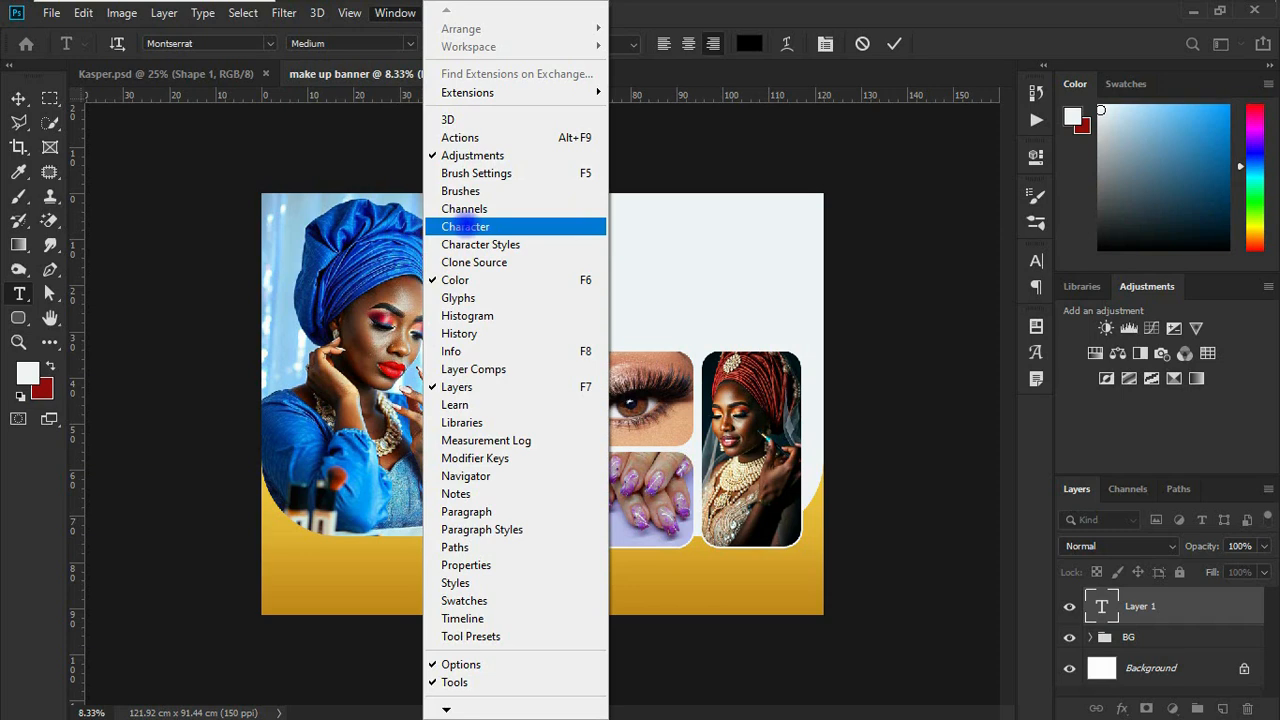
left_click(466, 224)
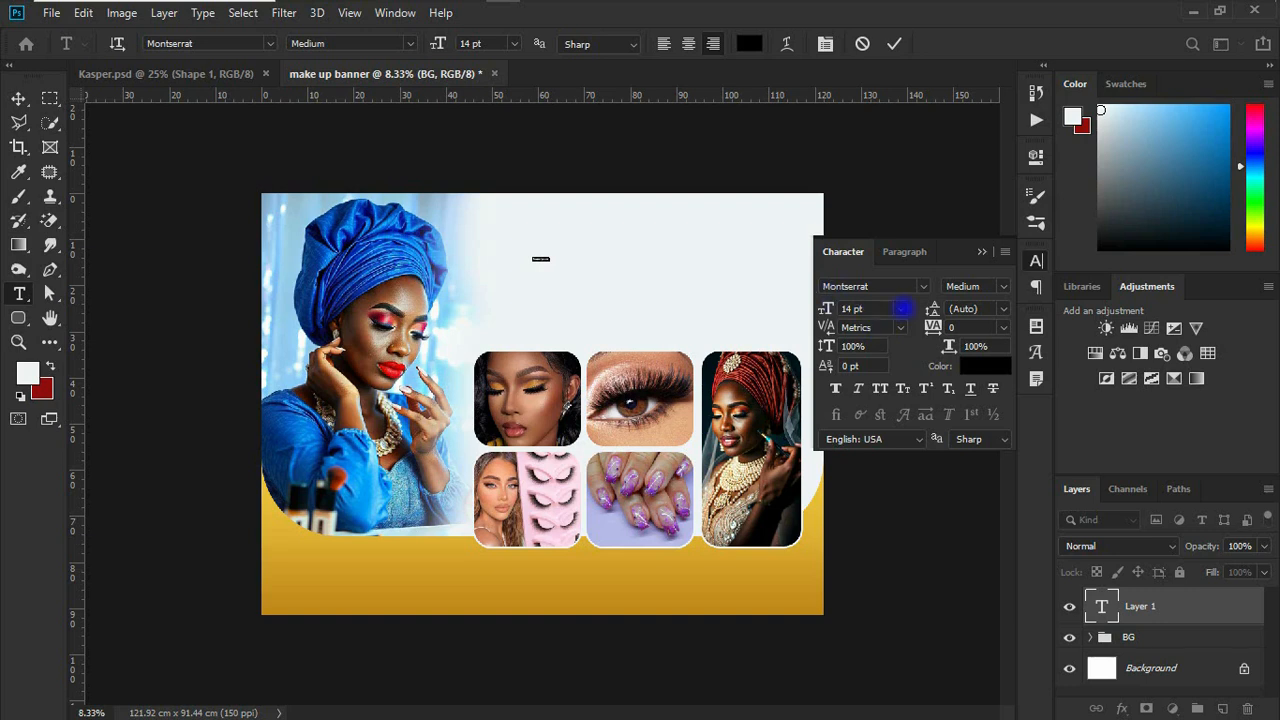
Step: Set the placeholder text's size to 199 pt and align it left
left_click(901, 309)
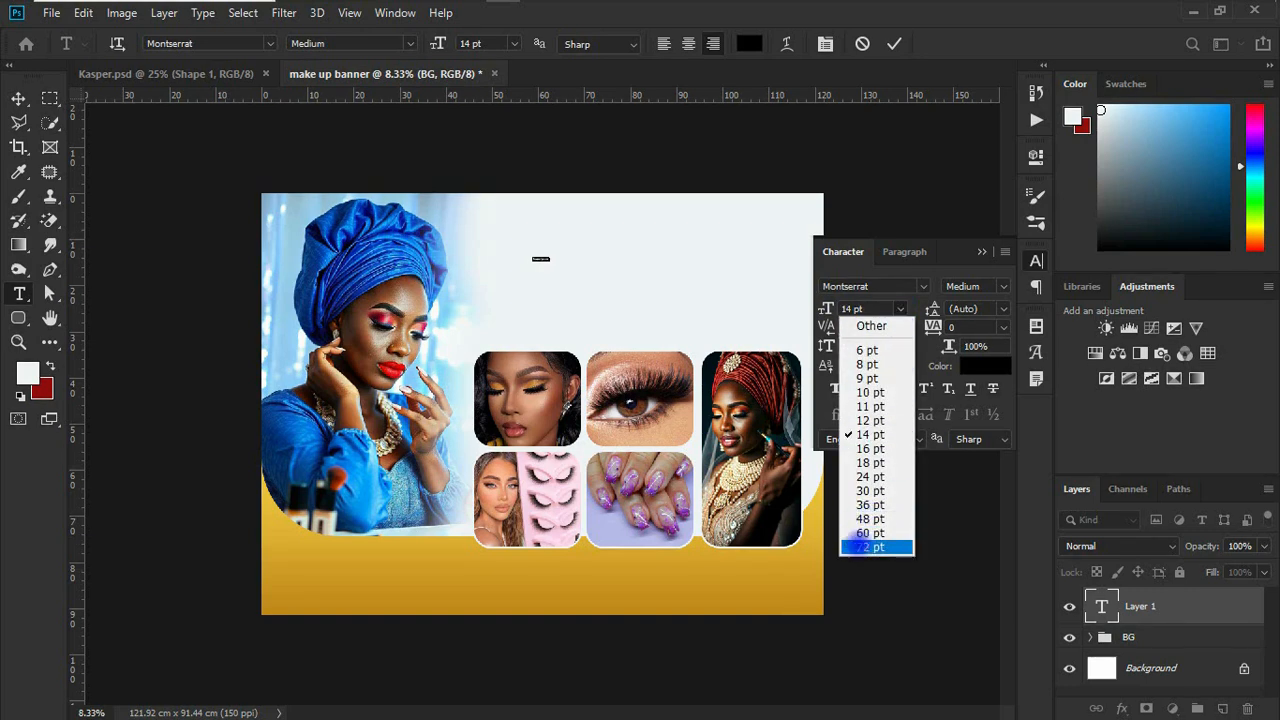
left_click(868, 546)
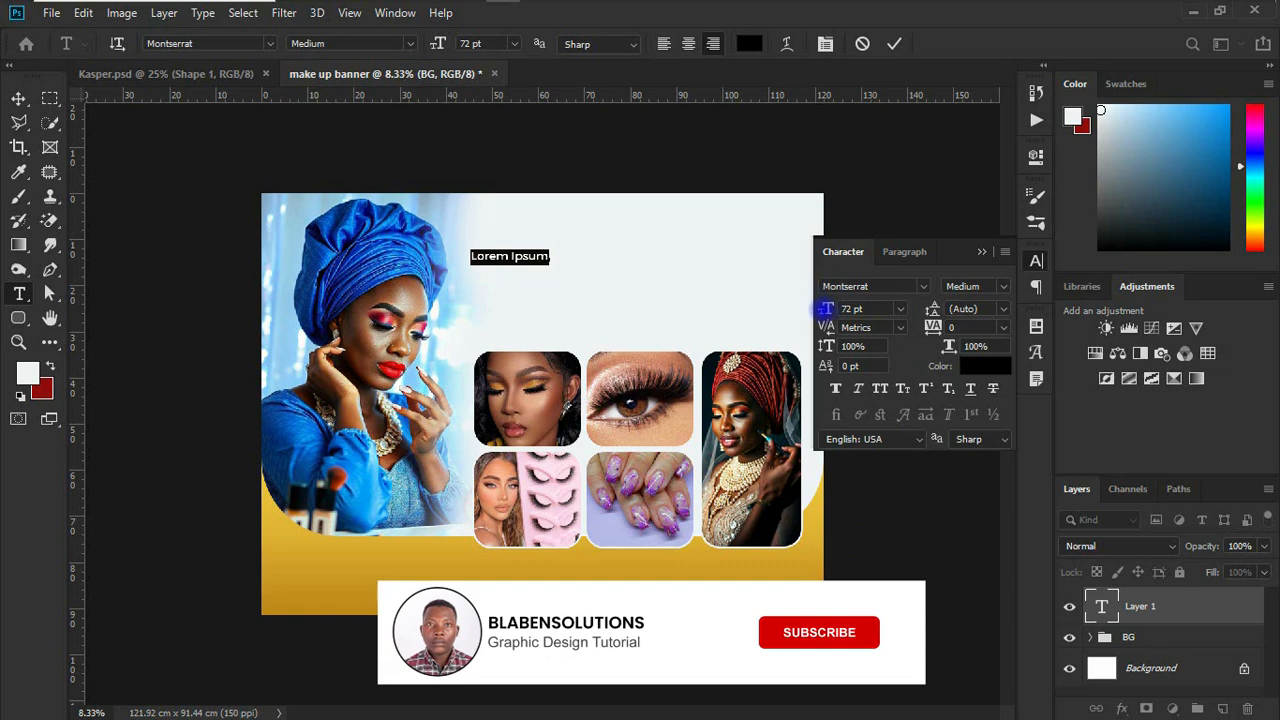
left_click_drag(826, 309, 932, 309)
left_click(714, 45)
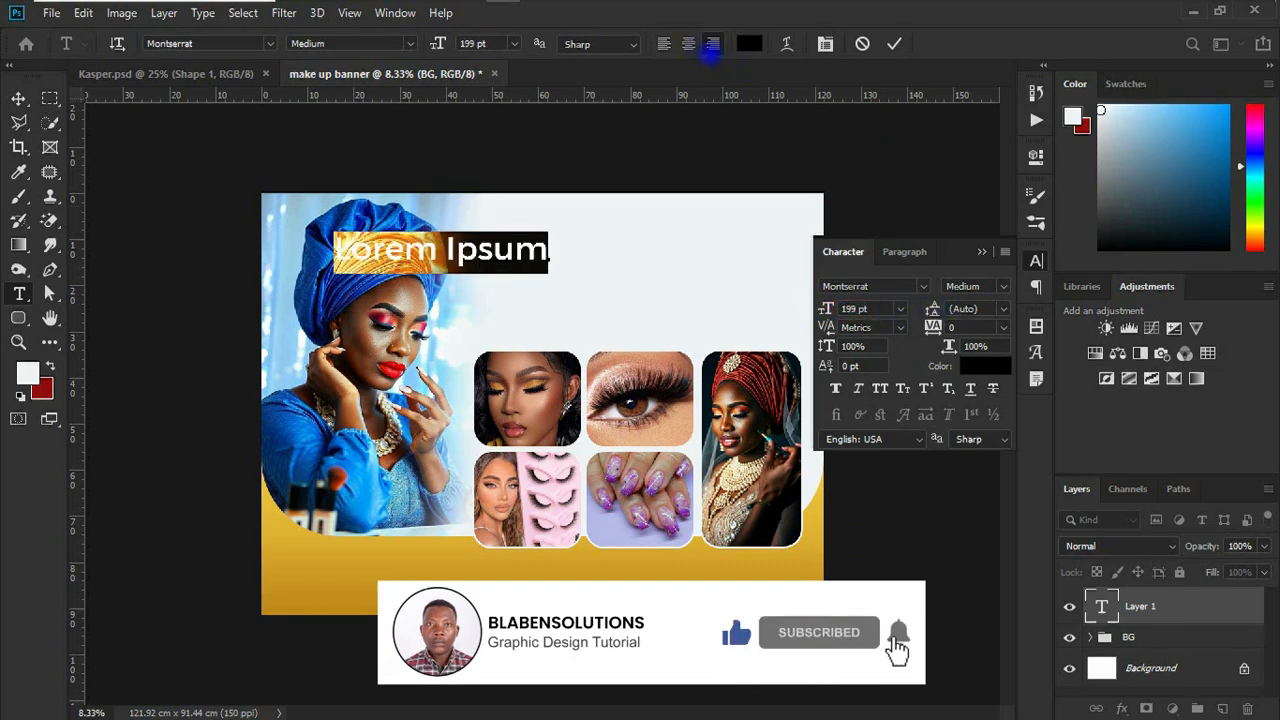
left_click(664, 43)
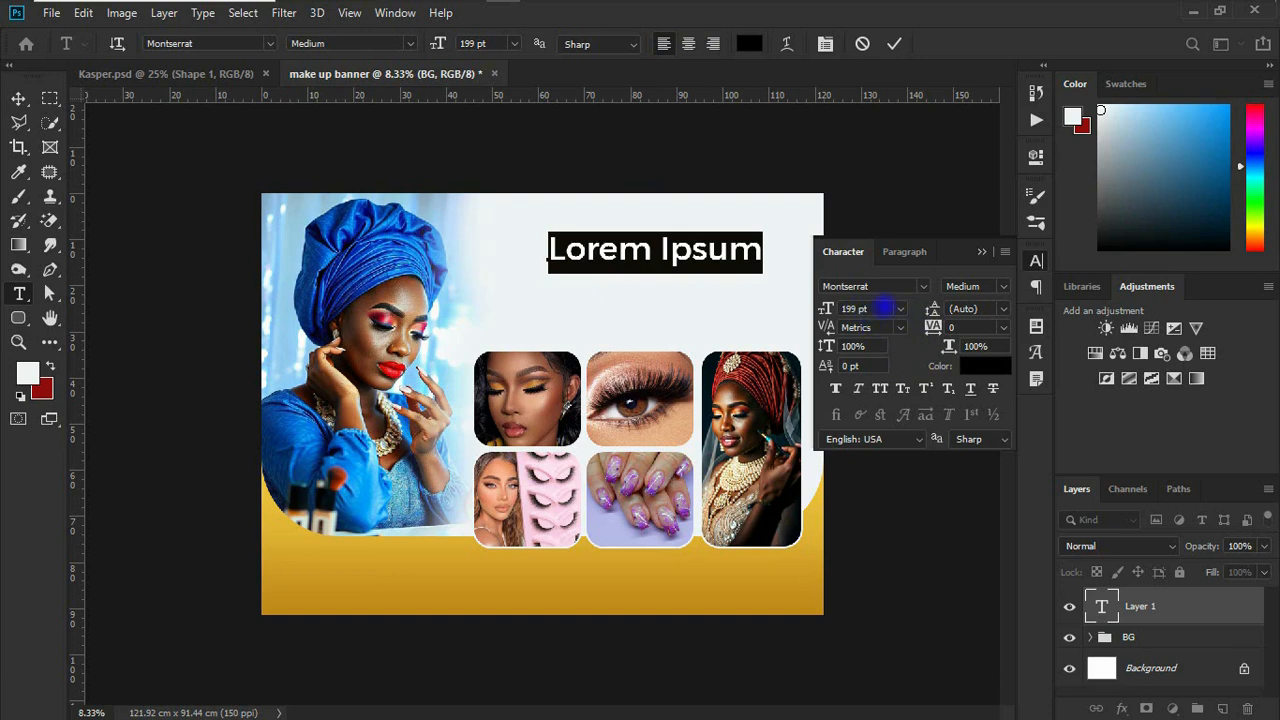
Step: Set the text's font to Big Shoulders Display and replace the placeholder with 3B's Glamour
left_click(921, 285)
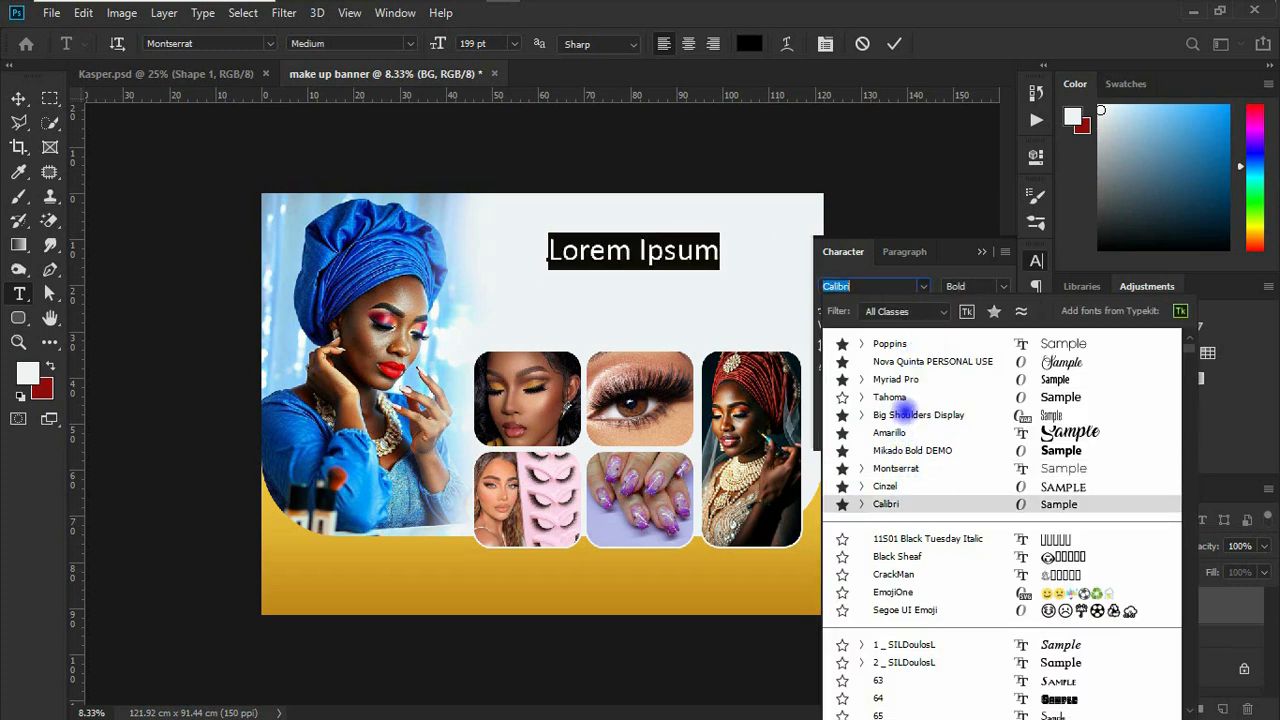
left_click(910, 414)
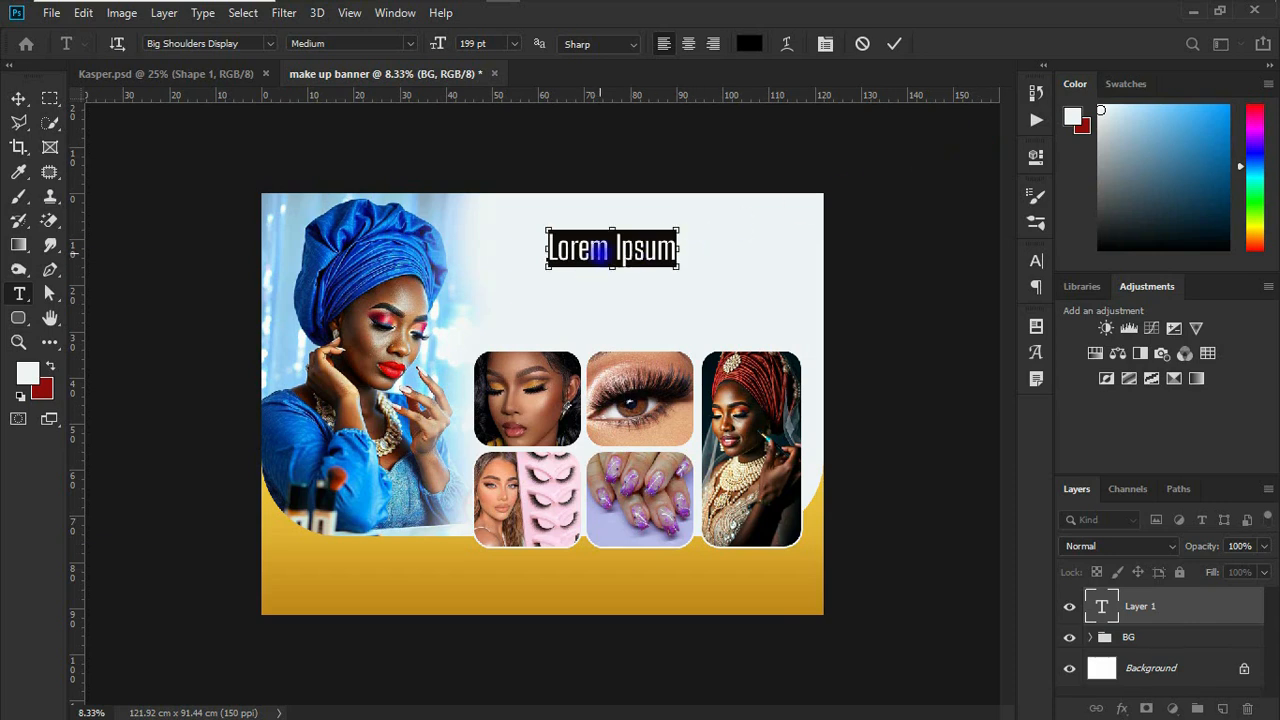
type("3B's Glamour")
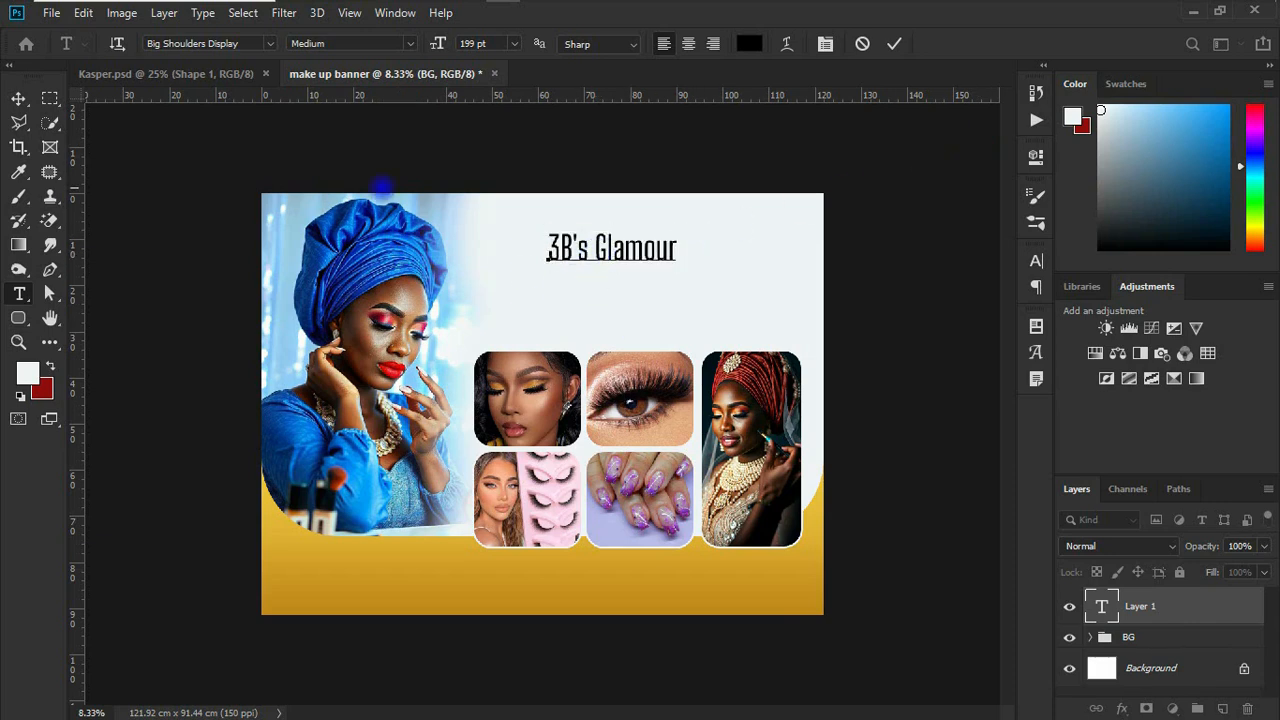
left_click(18, 97)
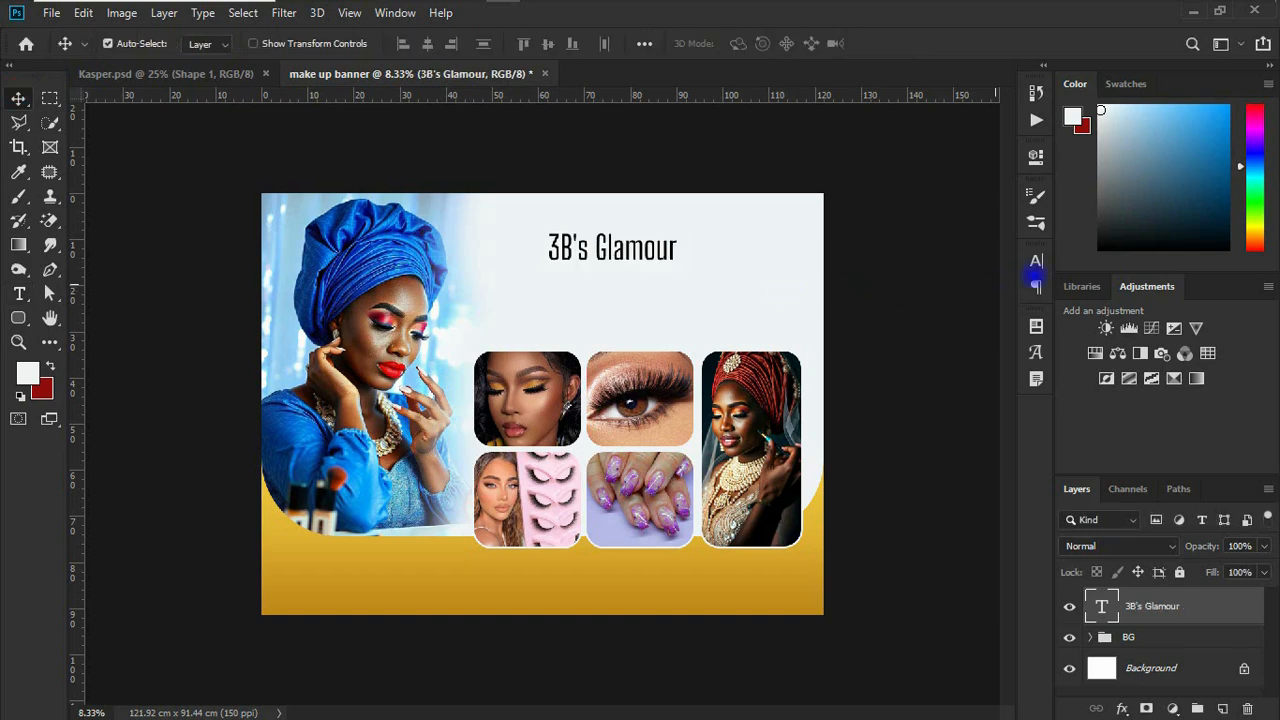
Step: Format the 3B's Glamour title in all caps with the ExtraBold weight
left_click(1036, 262)
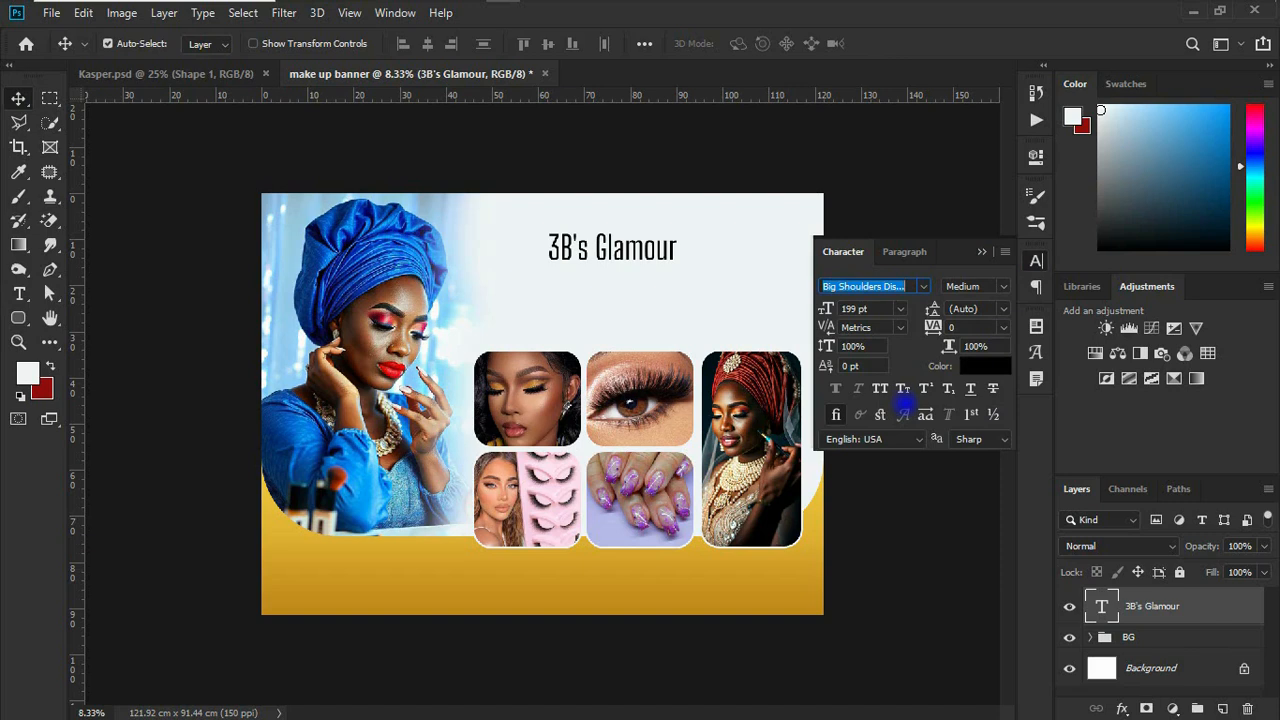
left_click(879, 388)
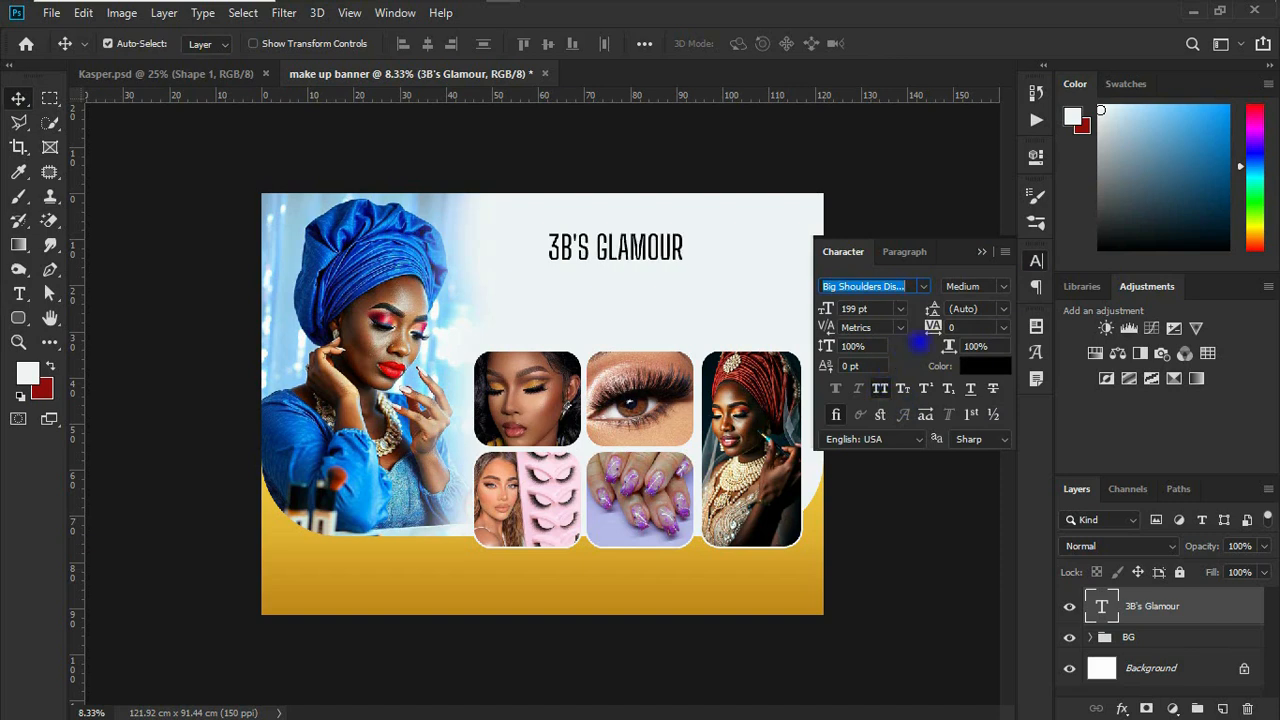
left_click(1003, 286)
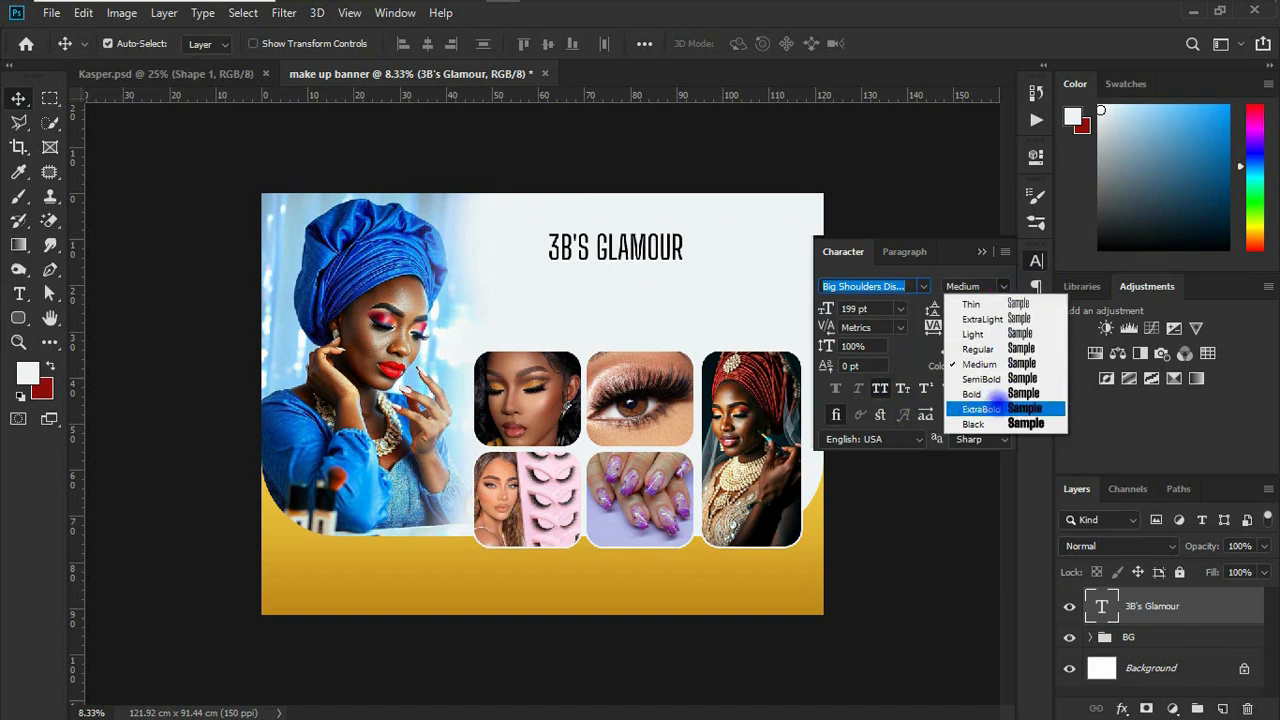
left_click(995, 409)
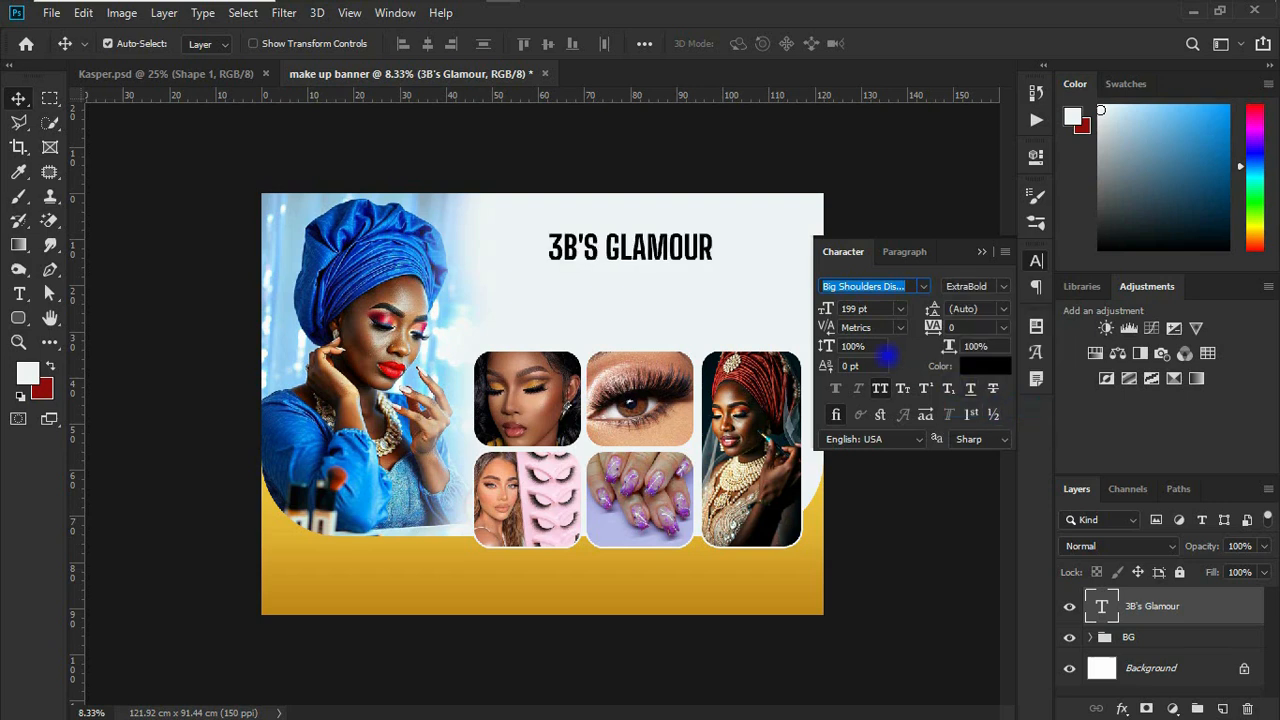
Step: Sample a dark brown from the make-up brushes in the photo and brighten it to #b24020 for the title's text color
left_click(988, 366)
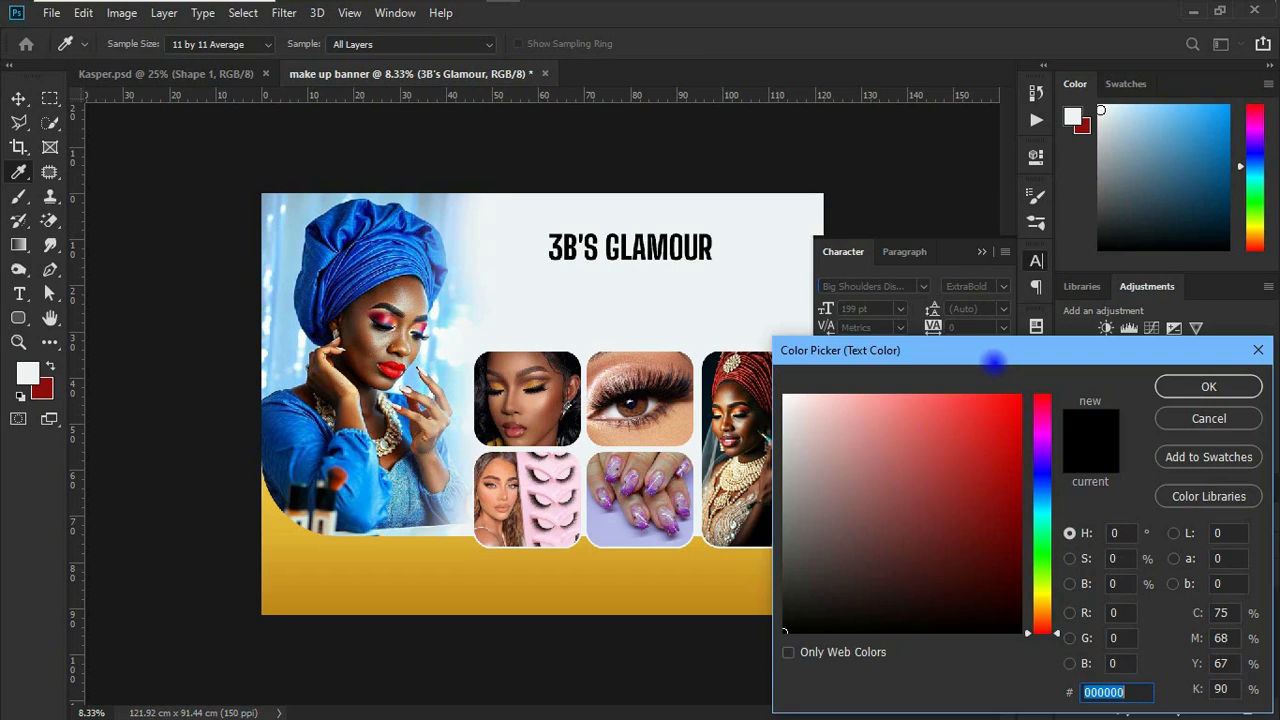
left_click(390, 265)
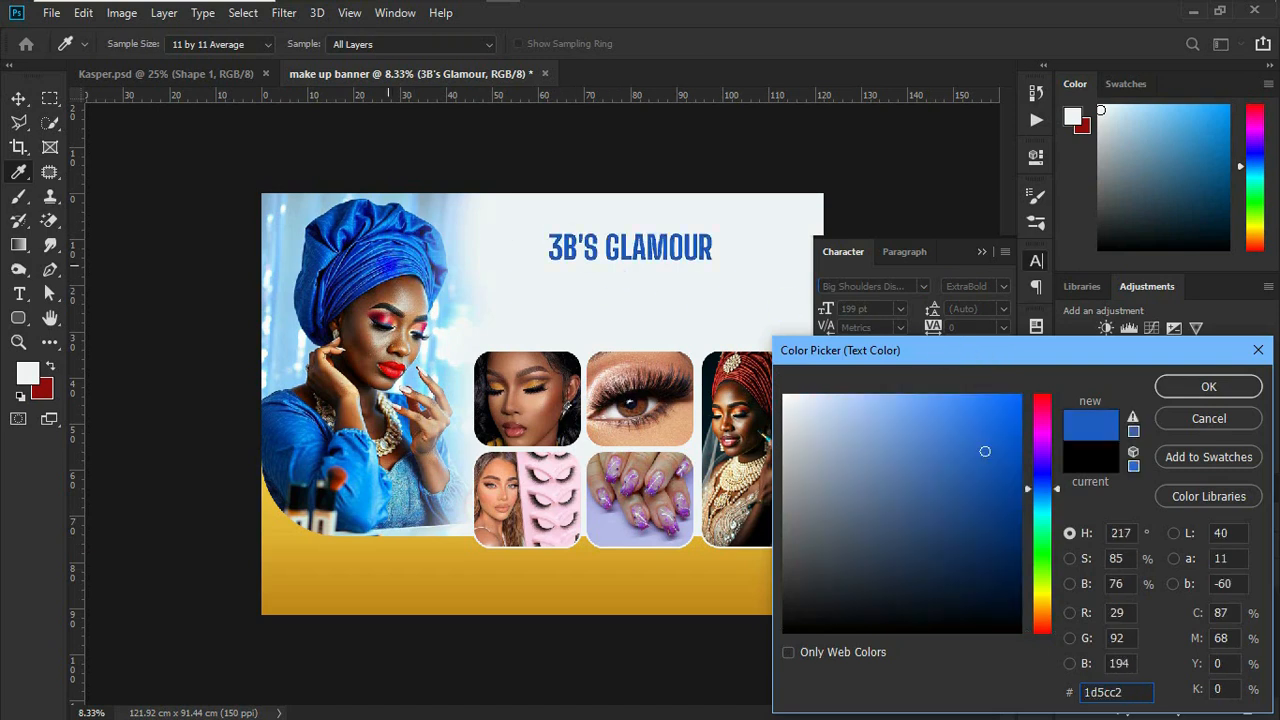
left_click(313, 324)
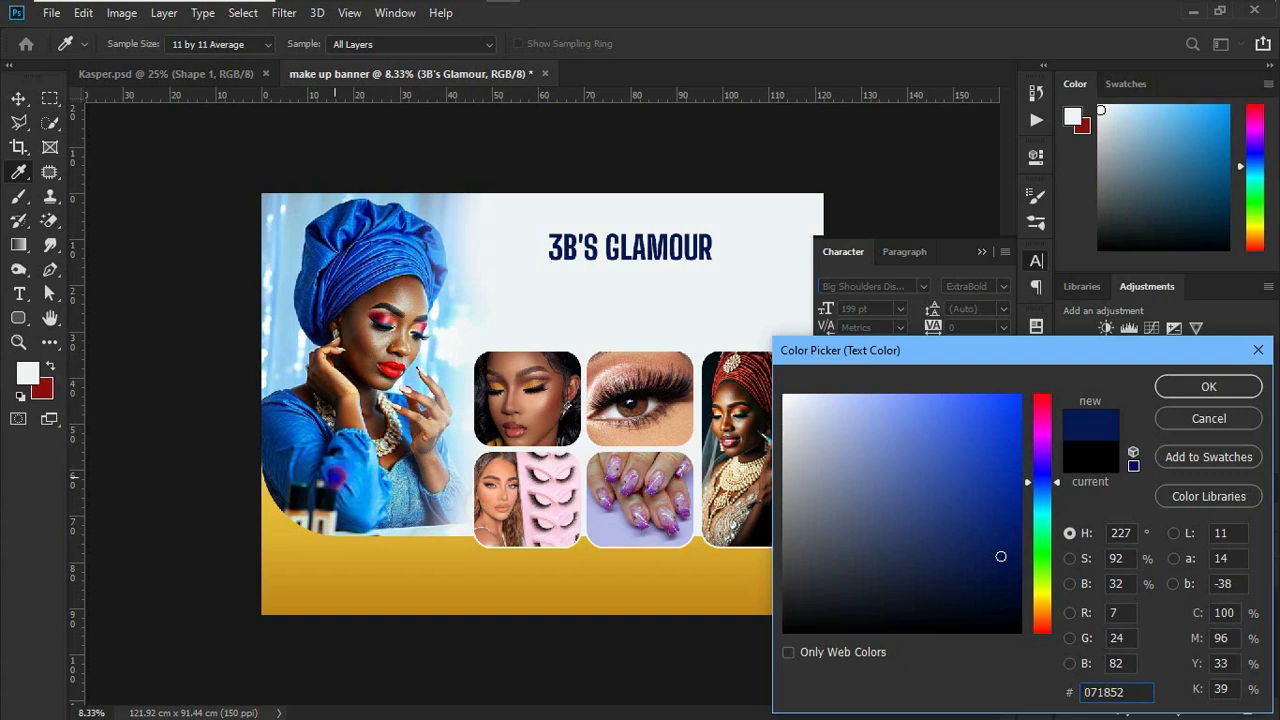
left_click(328, 496)
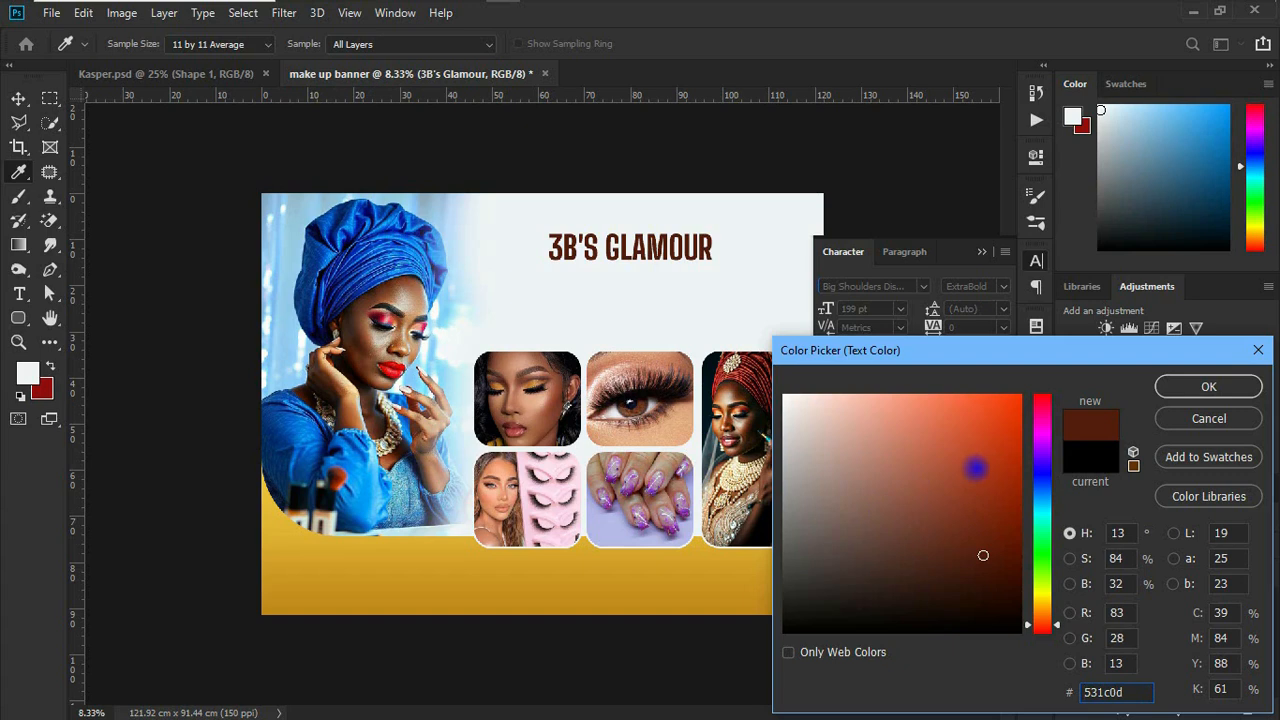
left_click(977, 466)
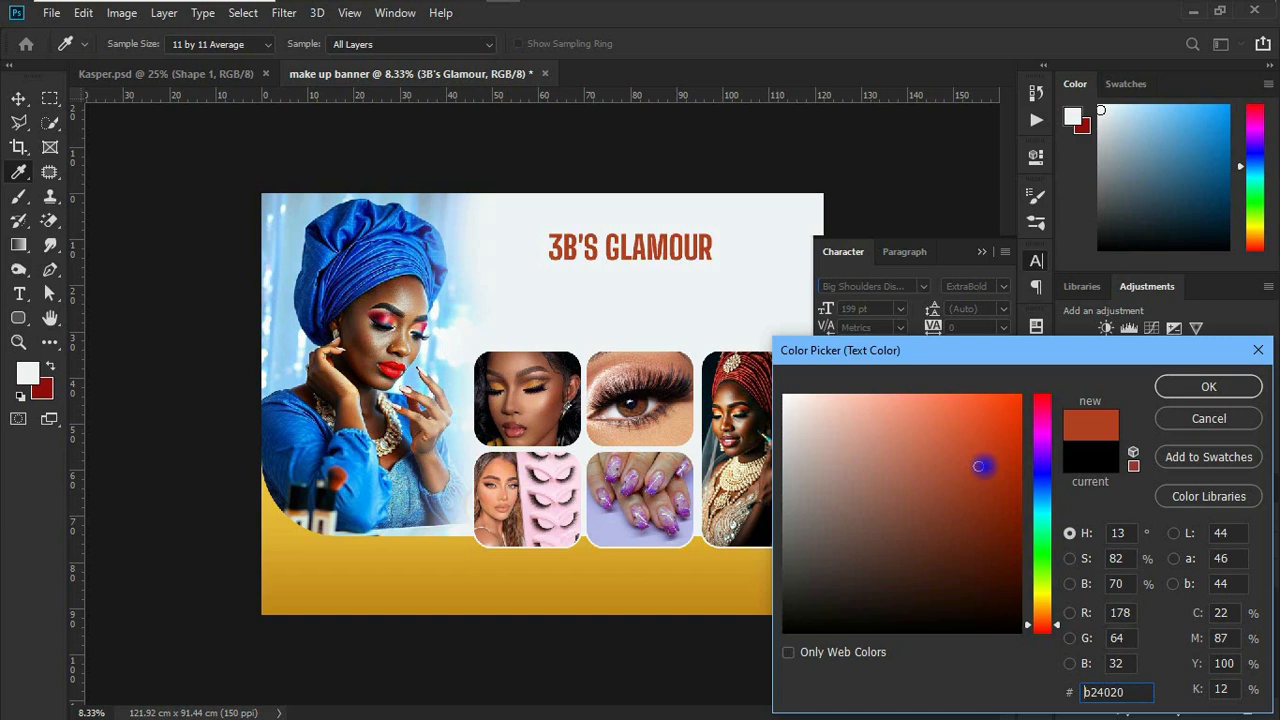
left_click(1208, 386)
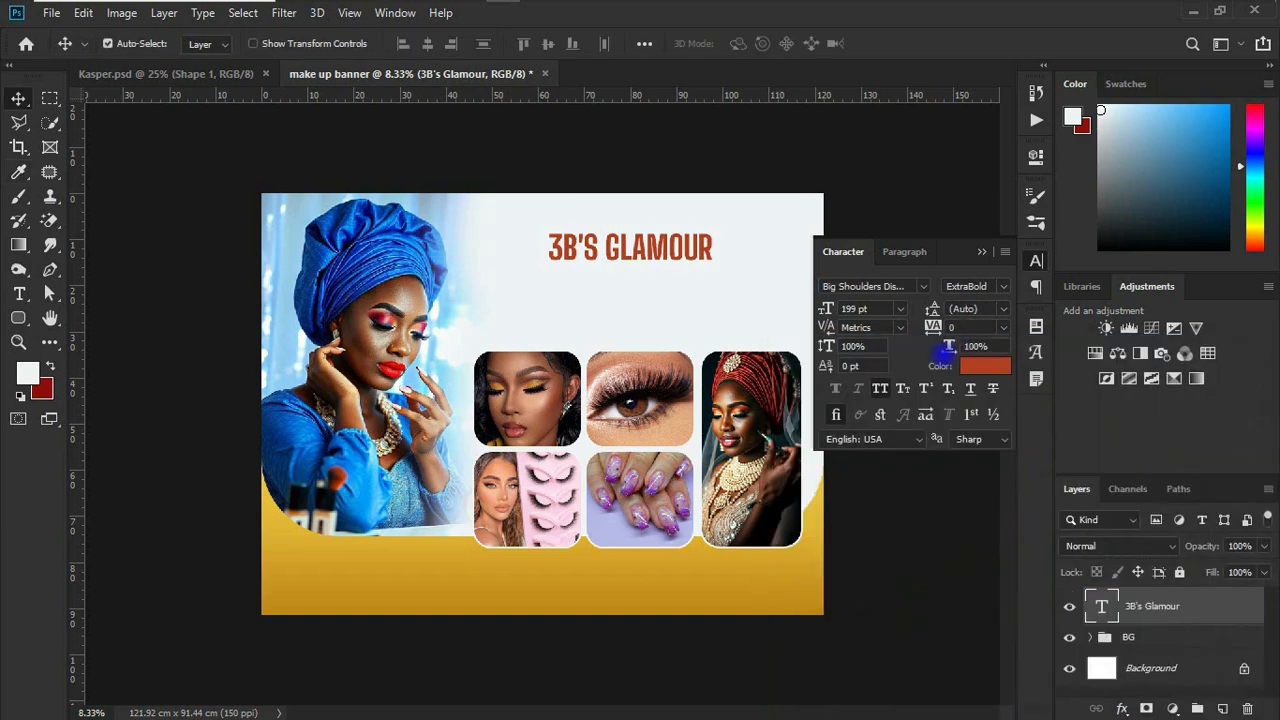
Step: Enlarge the title and place it along the banner's upper edge, spanning the width of the photo tiles
left_click(826, 310)
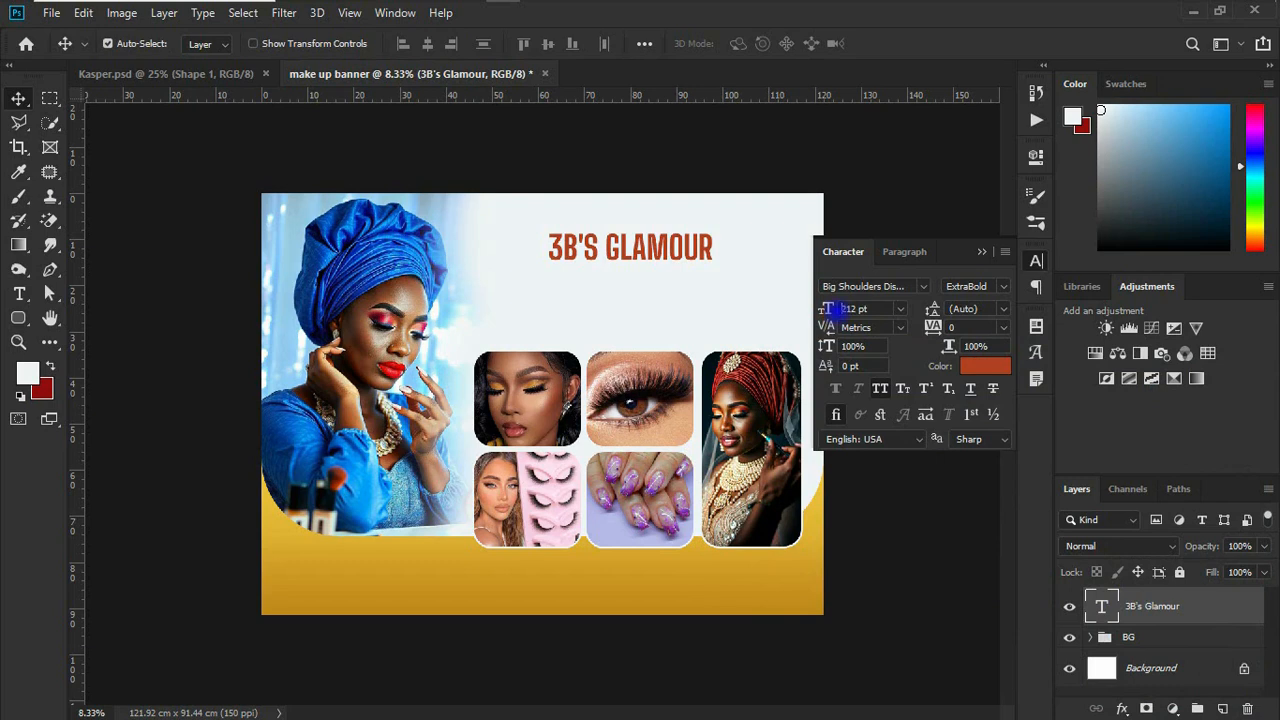
left_click_drag(842, 309, 845, 309)
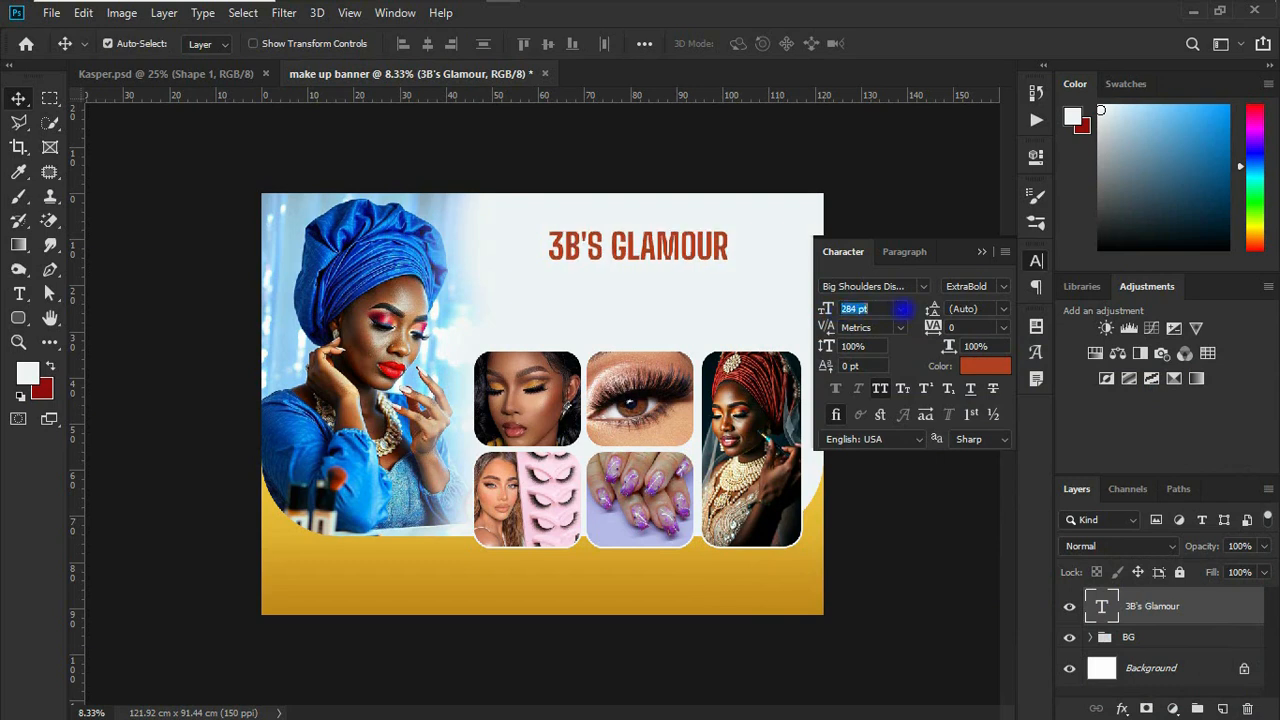
key("Return")
left_click(649, 311)
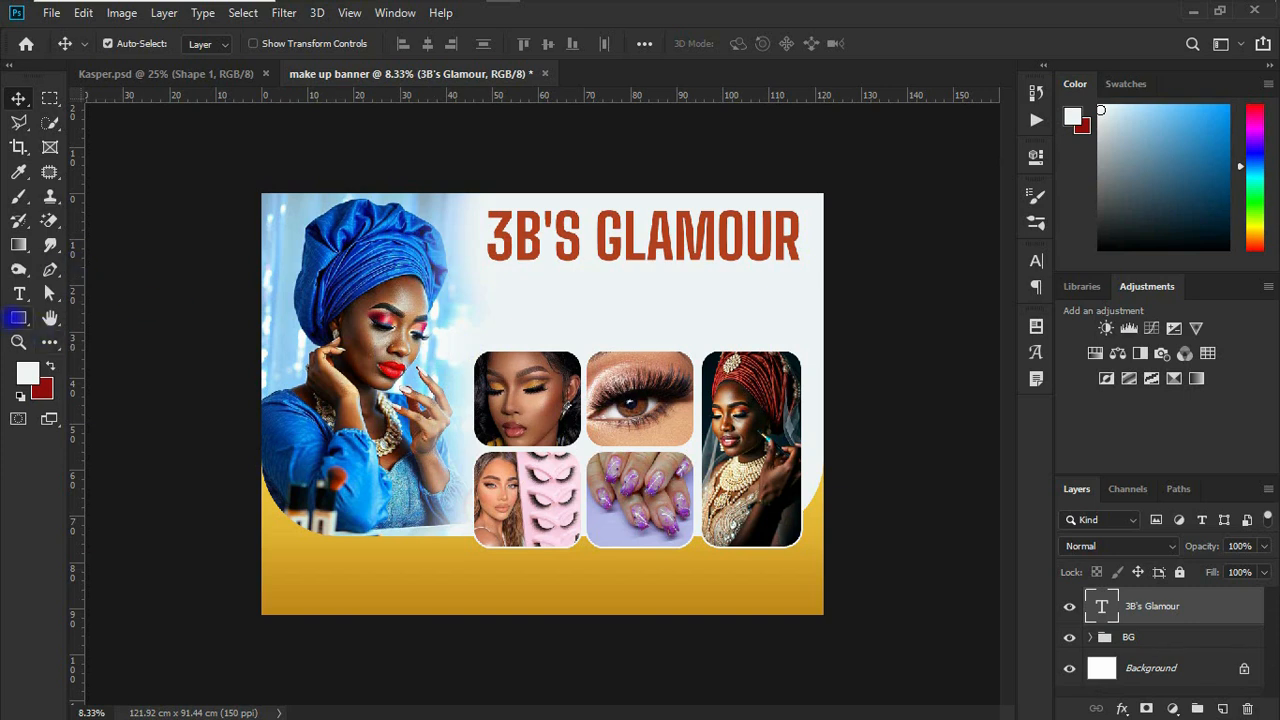
Step: Draw a rectangle about 4272 × 984 px in the area between the title and the photo tiles, and remove its stroke
left_click(18, 317)
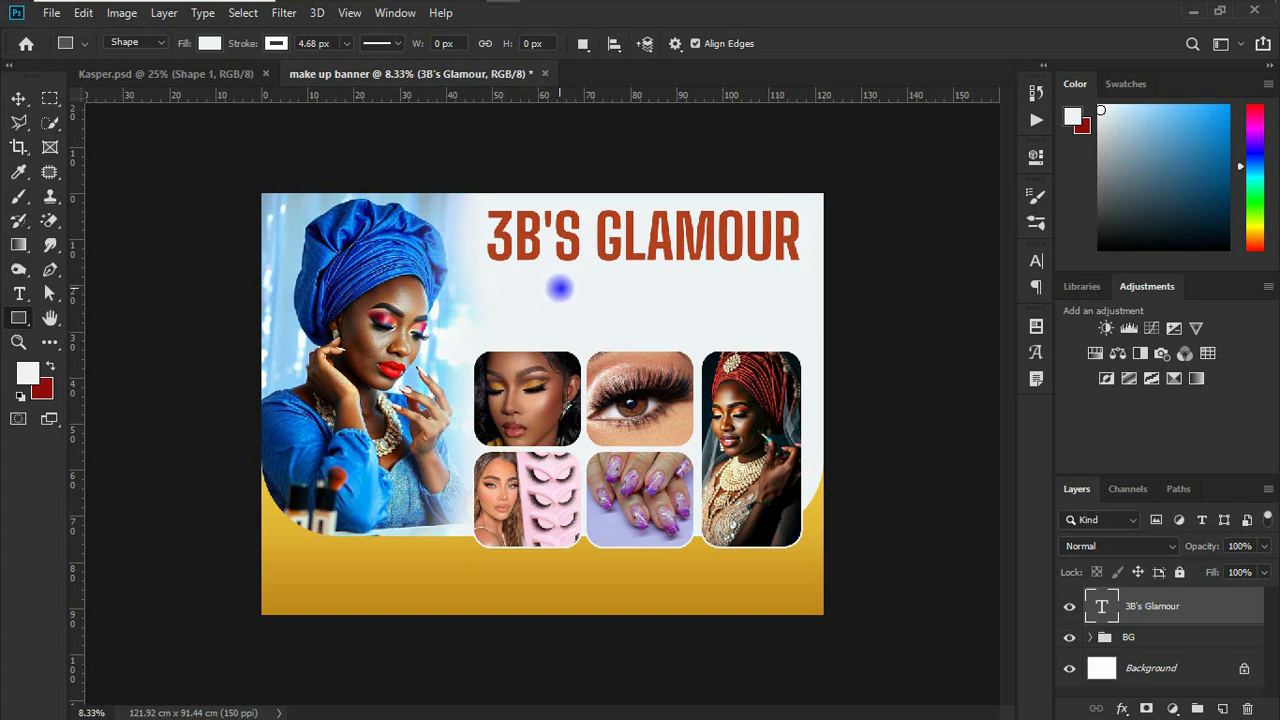
left_click_drag(527, 252, 759, 315)
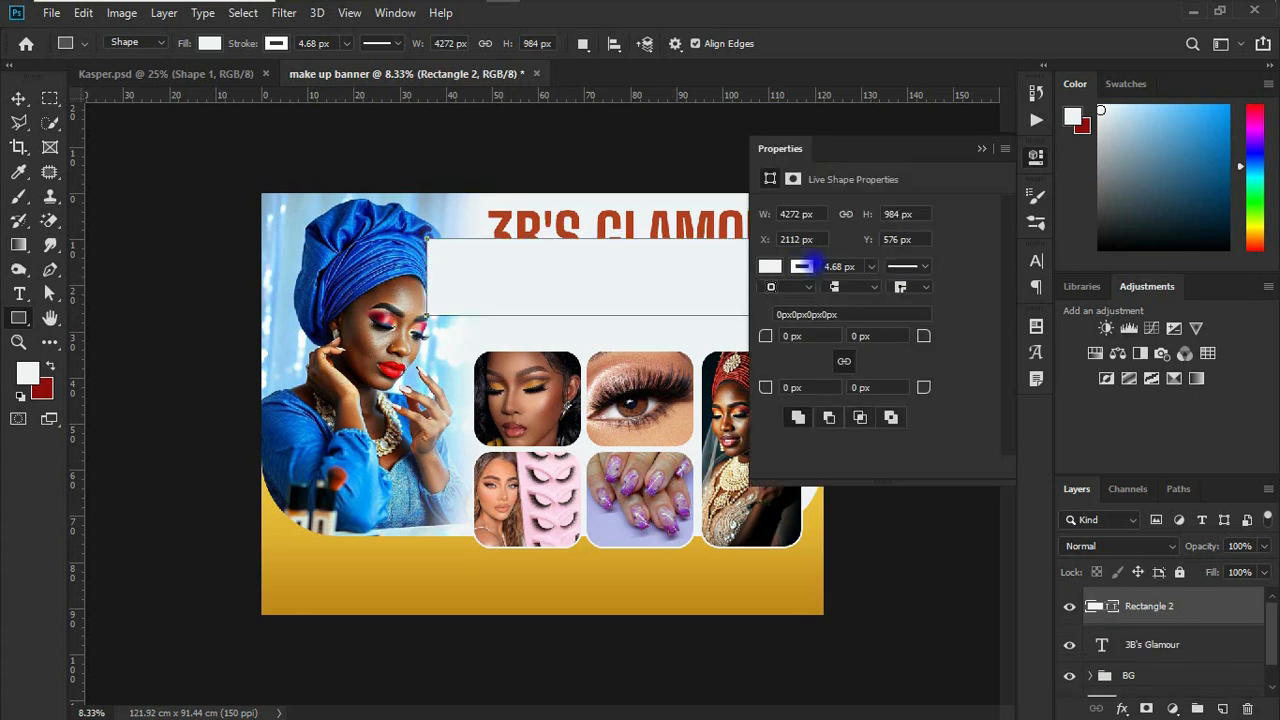
left_click(802, 266)
left_click(781, 300)
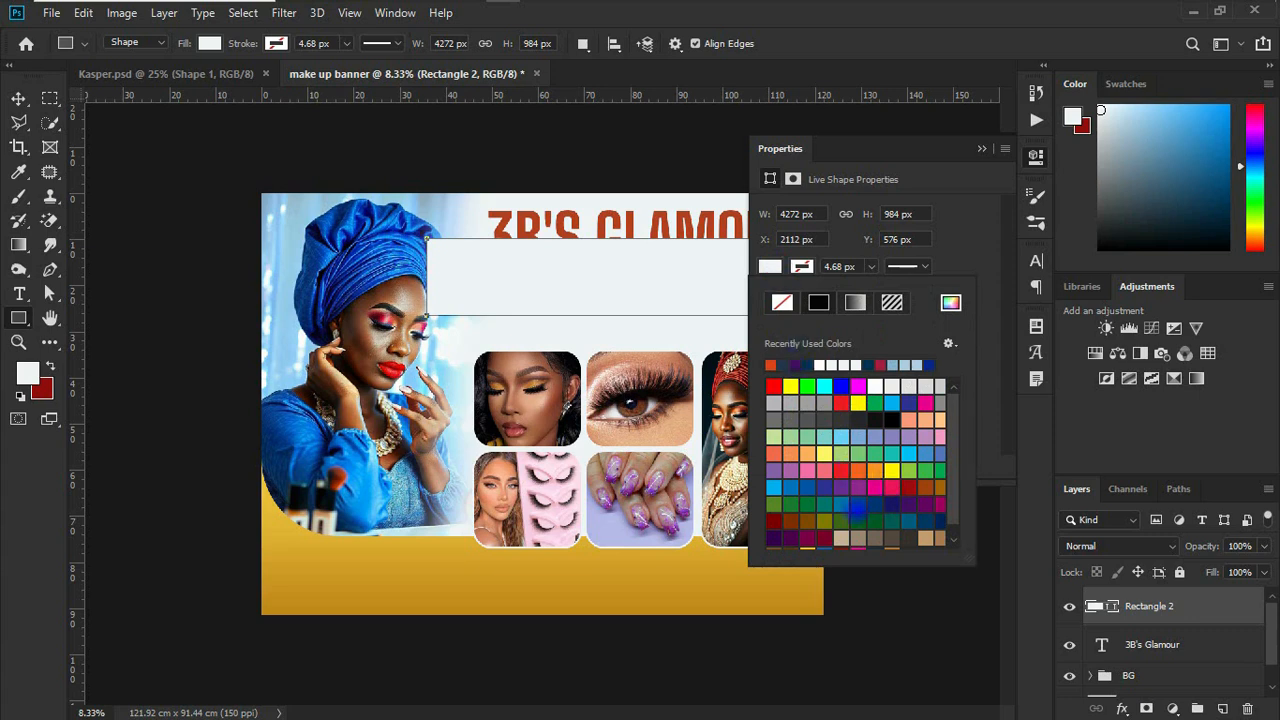
Step: Set the fill color of the rectangle below the title to #5b0f2f
left_click(1118, 692)
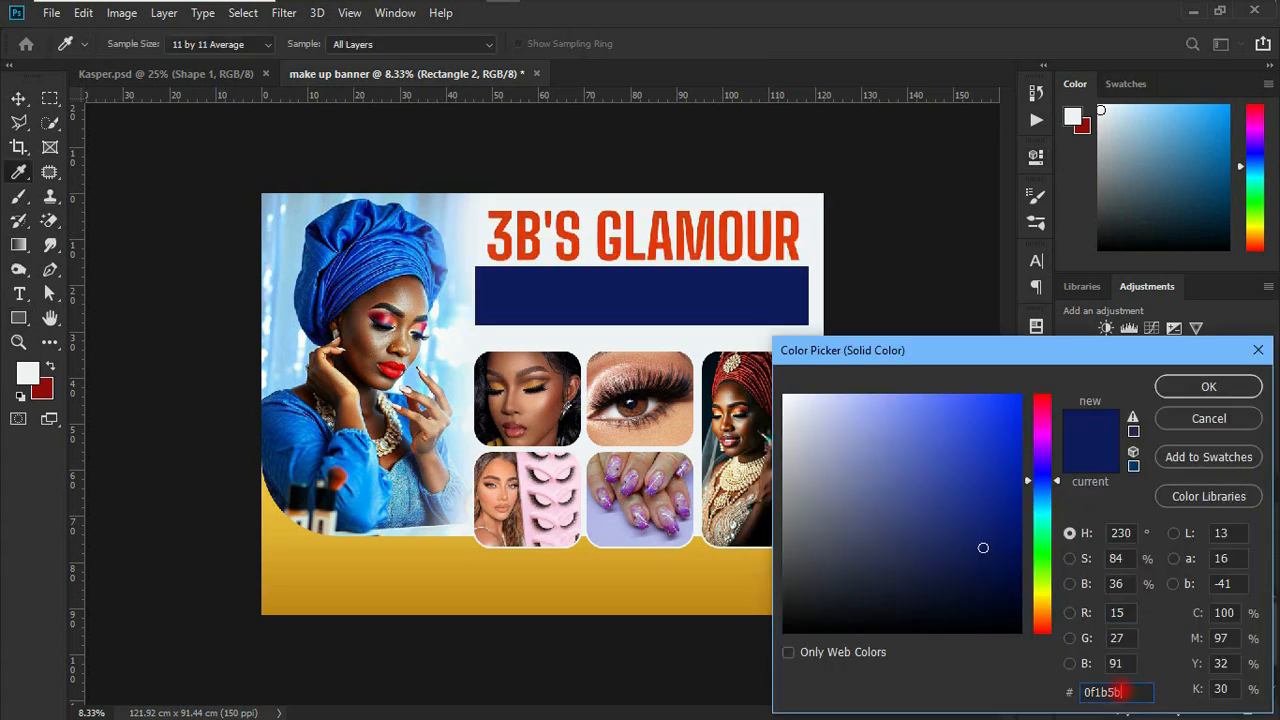
left_click_drag(1118, 692, 1054, 694)
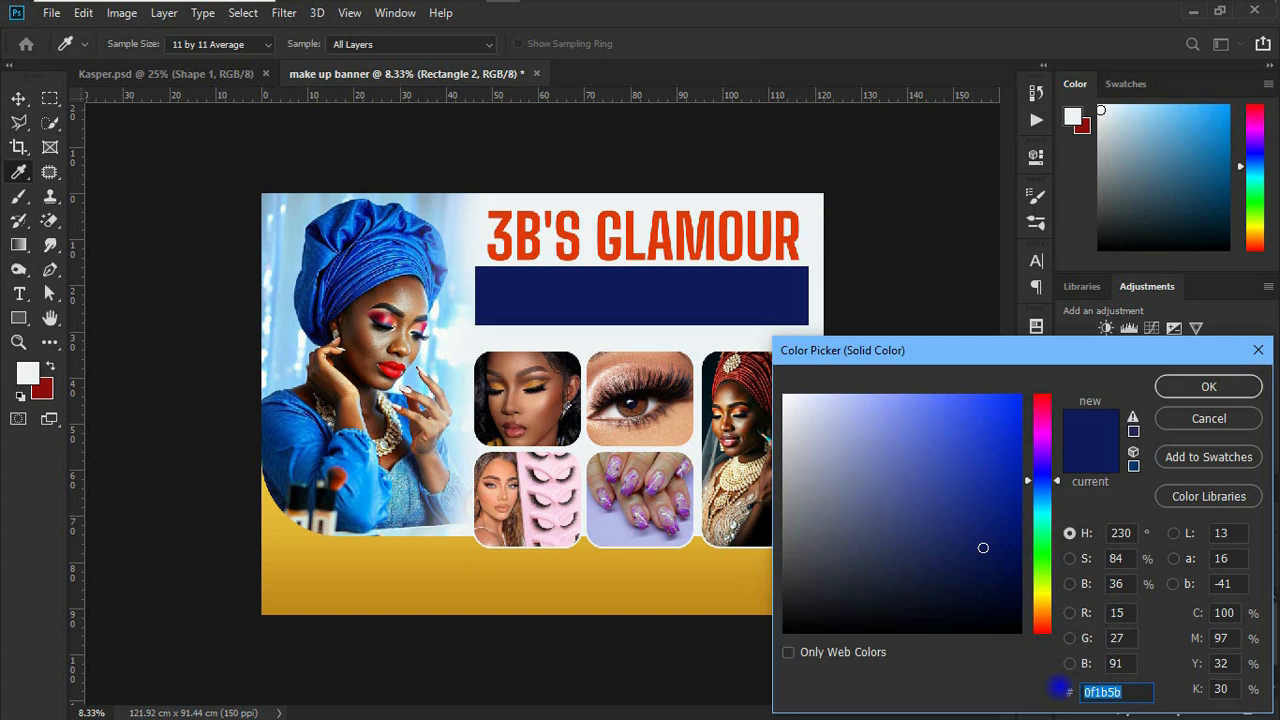
type("5b0f2f")
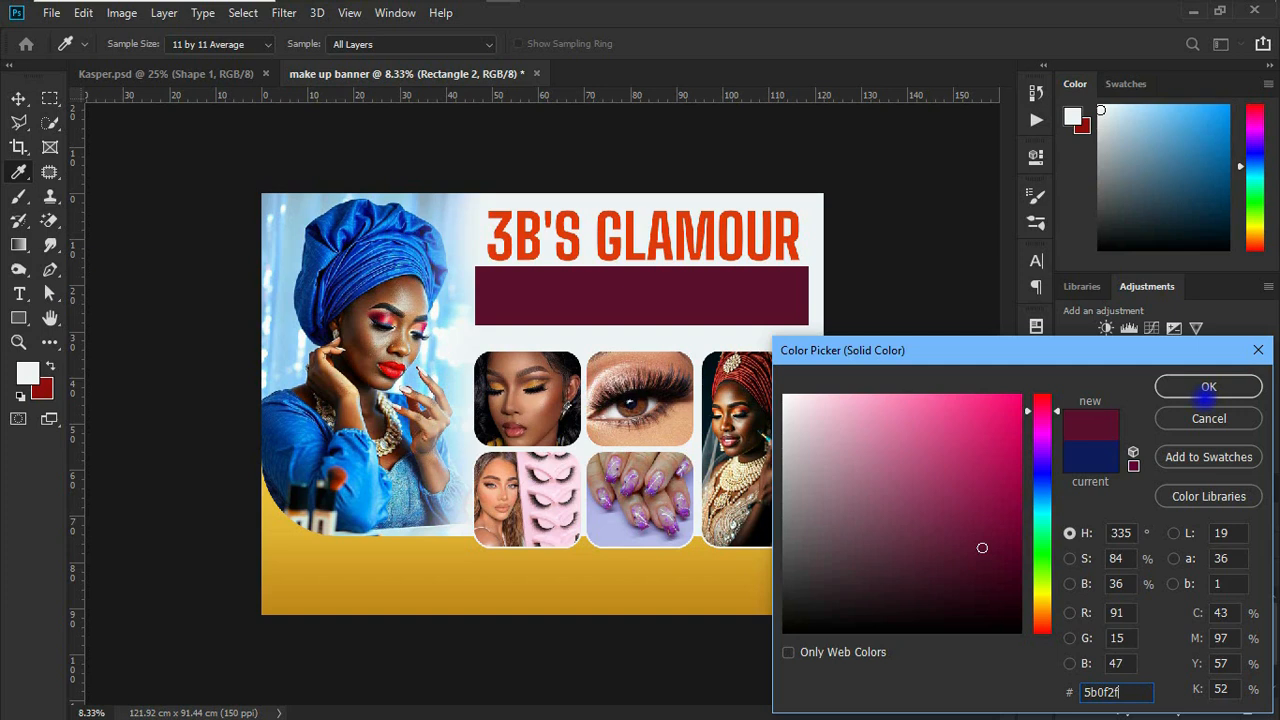
left_click(1209, 386)
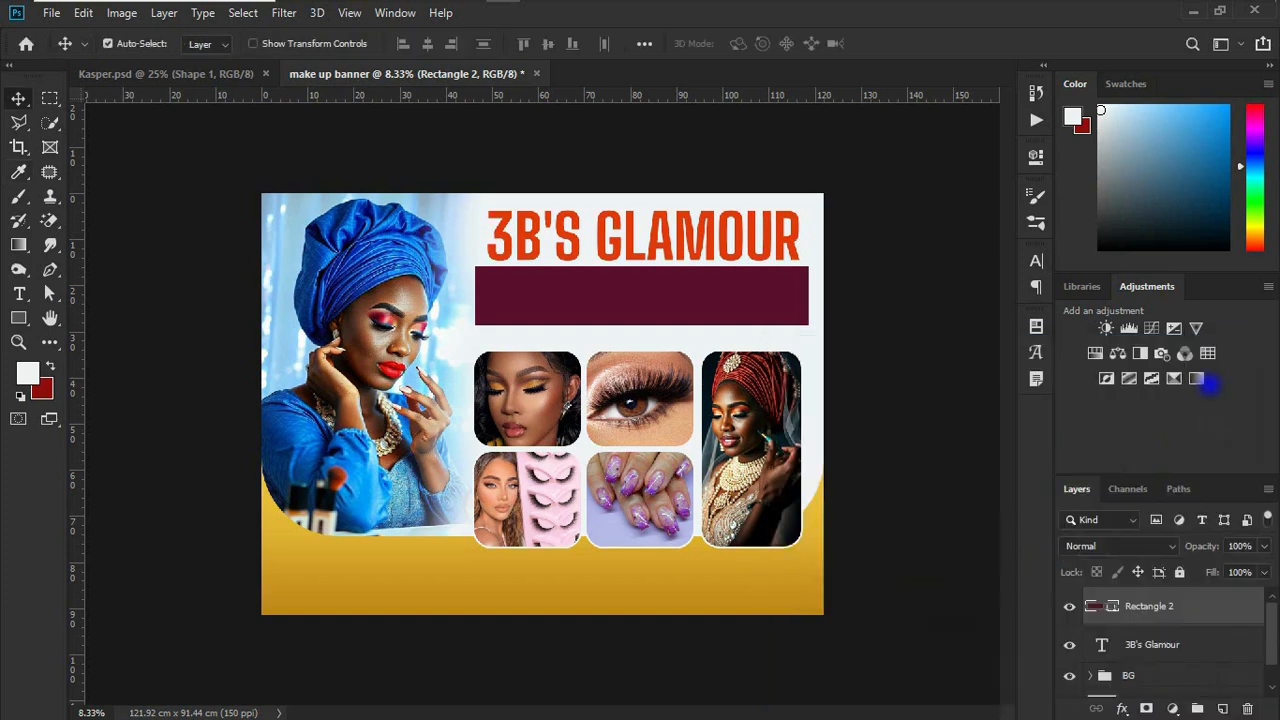
Step: Switch to text file.txt in Notepad, copy the line starting "Experts in Make Up, Acrylic Nails", and return to Photoshop
mouse_move(556, 5)
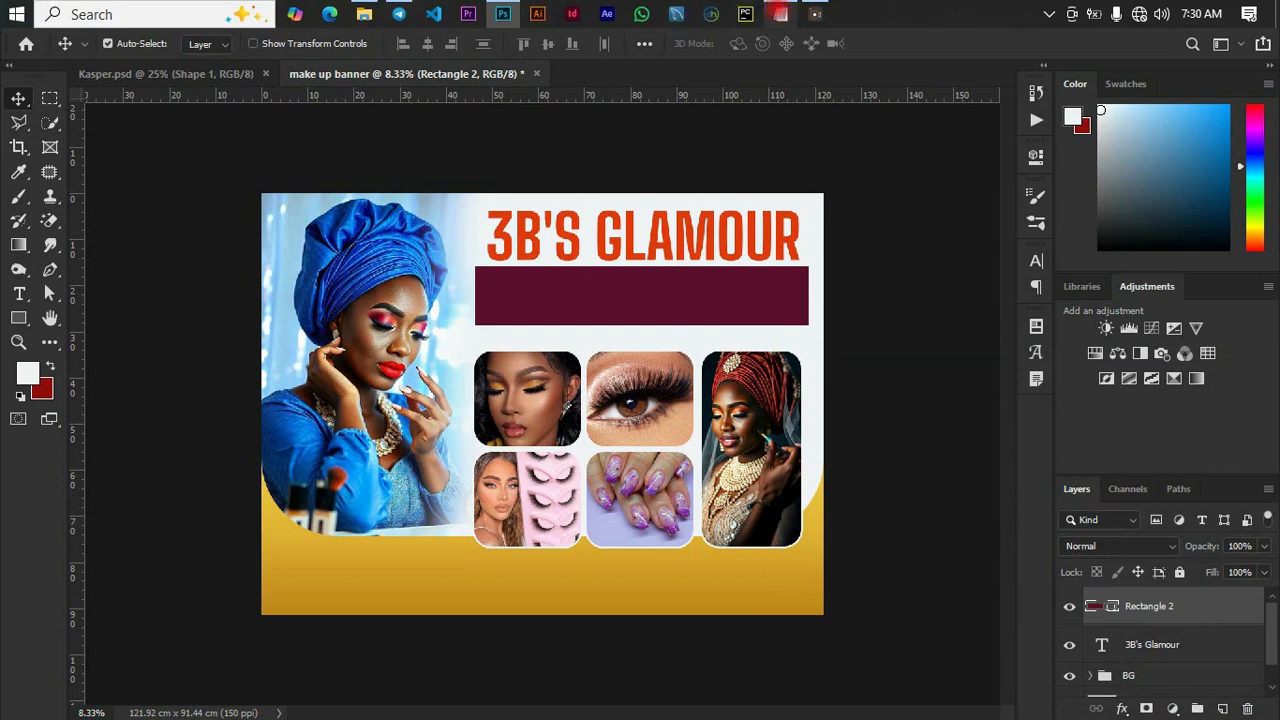
left_click(779, 14)
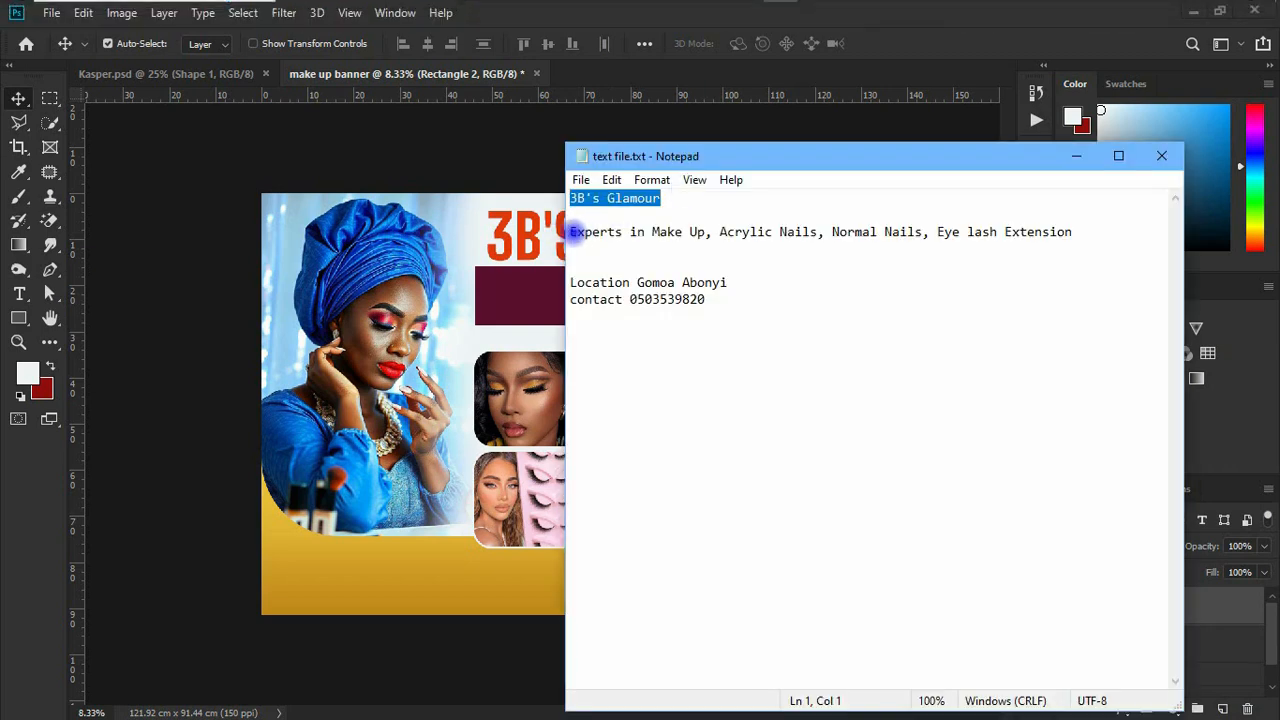
left_click_drag(570, 232, 572, 248)
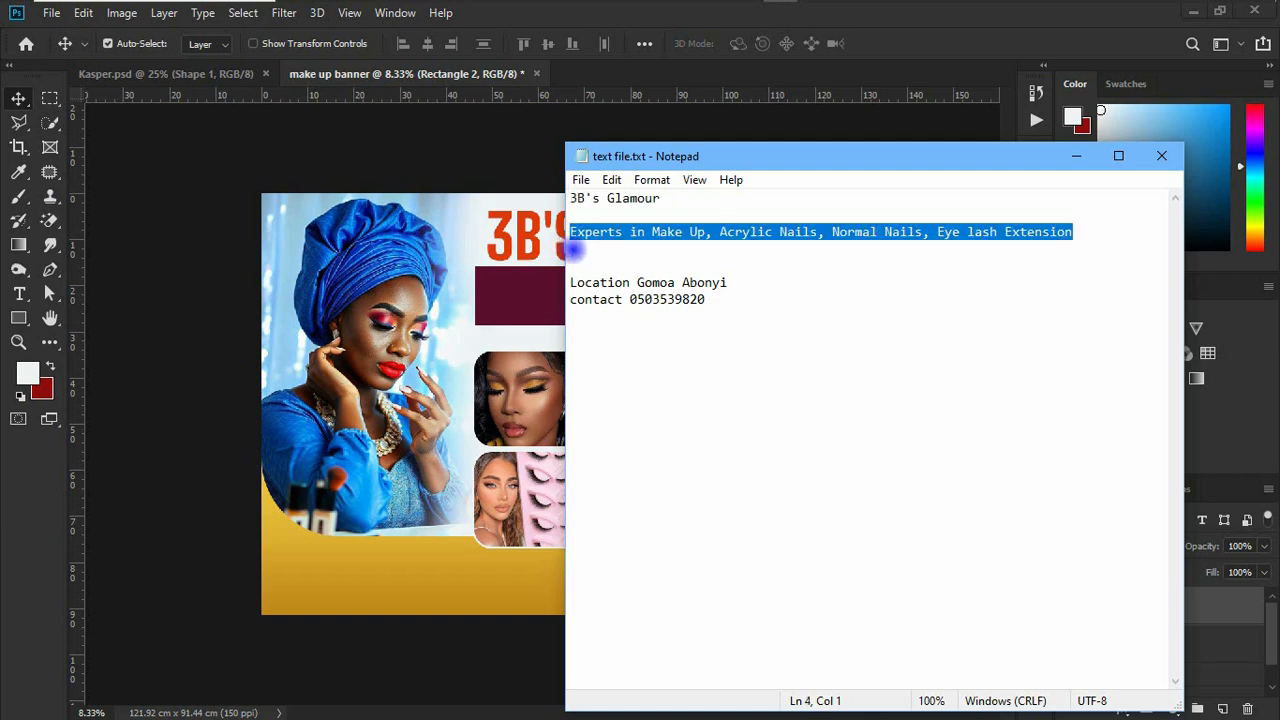
left_click(533, 293)
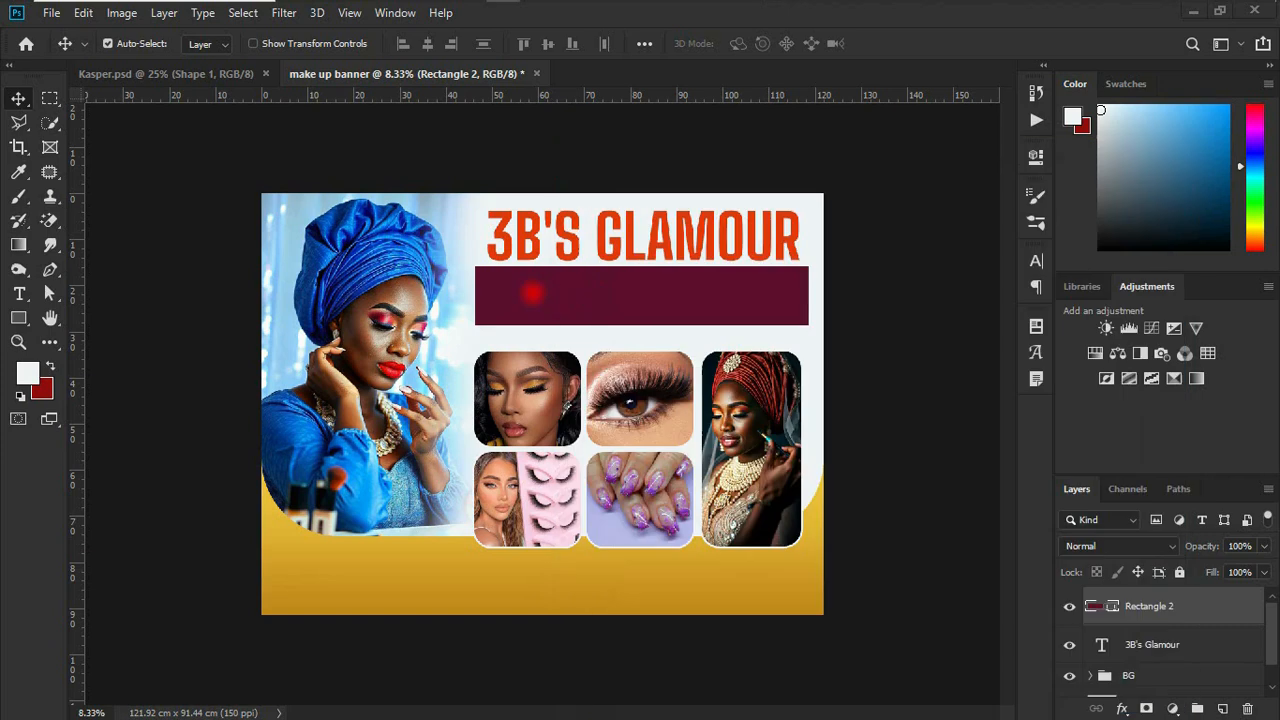
Step: Move the 3B's Glamour title layer above the maroon rectangle in the layer order
left_click(19, 294)
left_click_drag(1150, 644, 1168, 598)
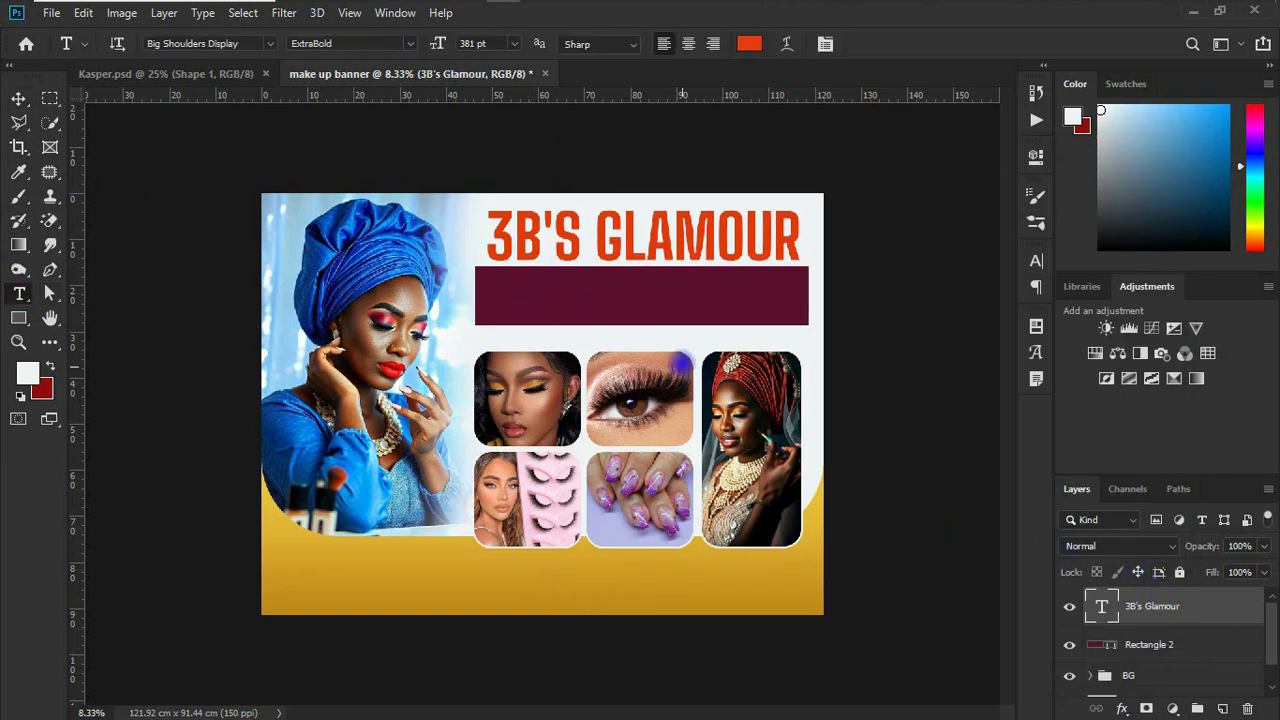
left_click(1036, 260)
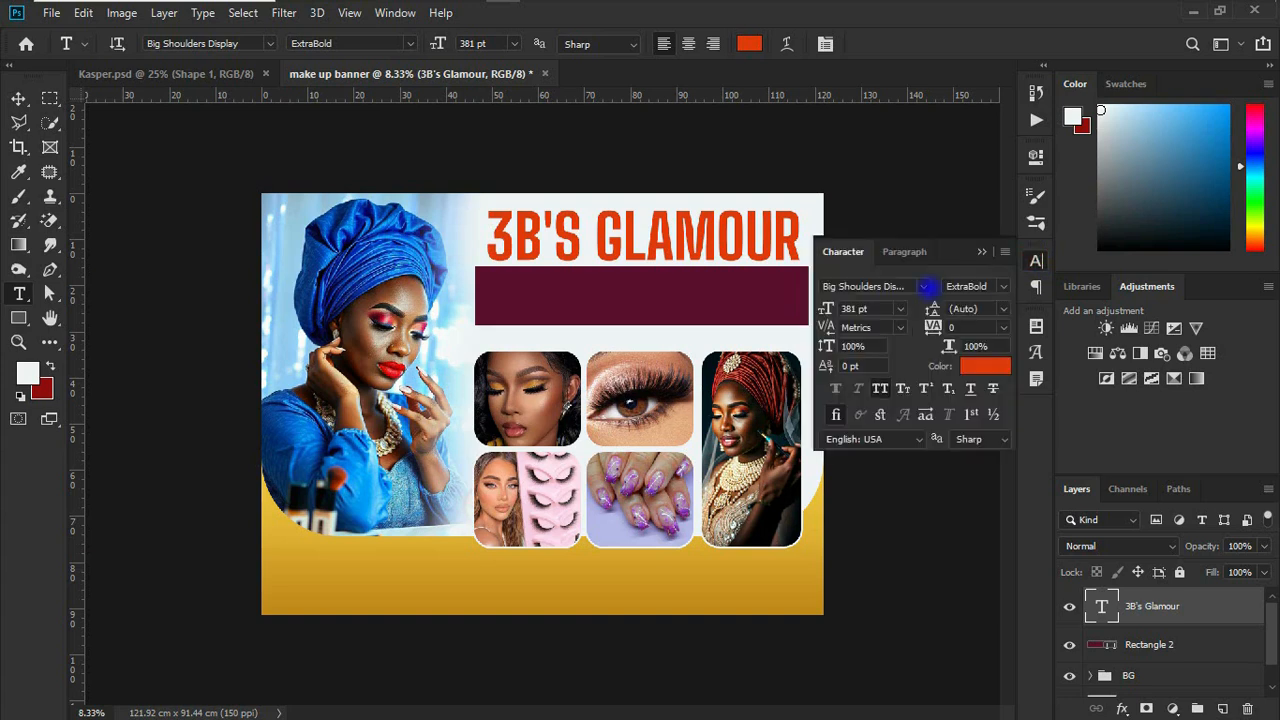
left_click(923, 286)
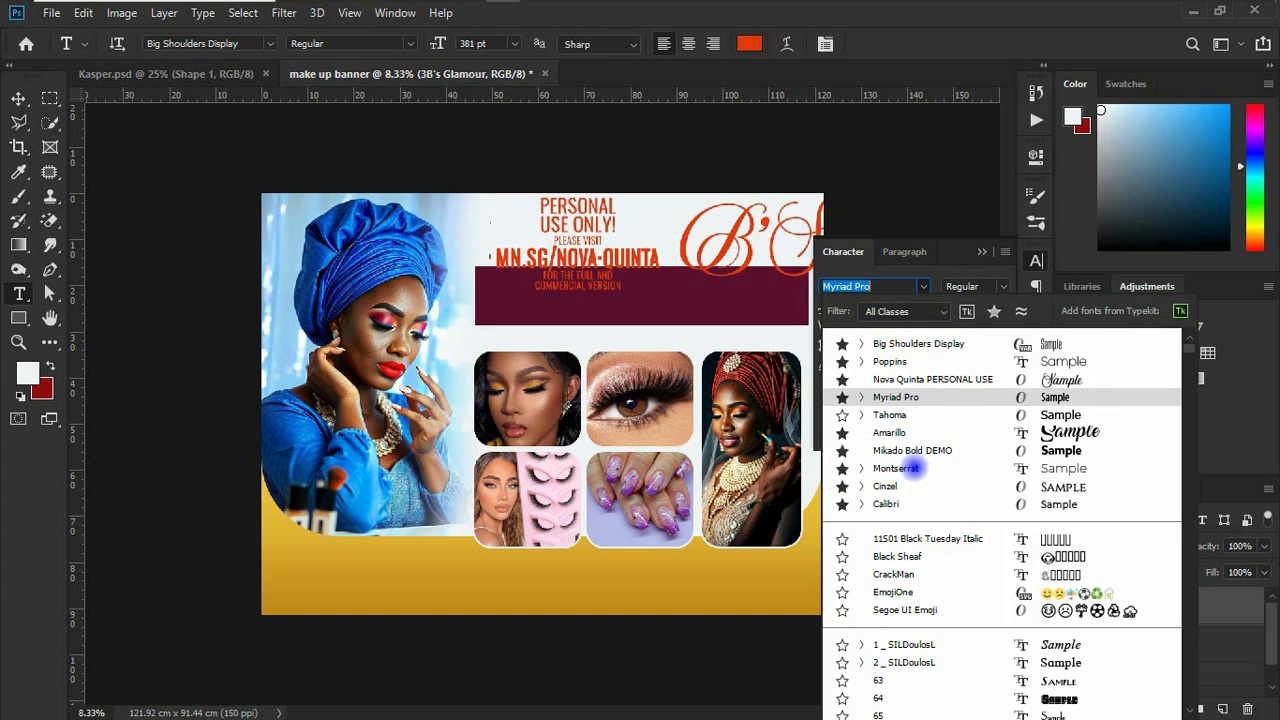
left_click(1034, 343)
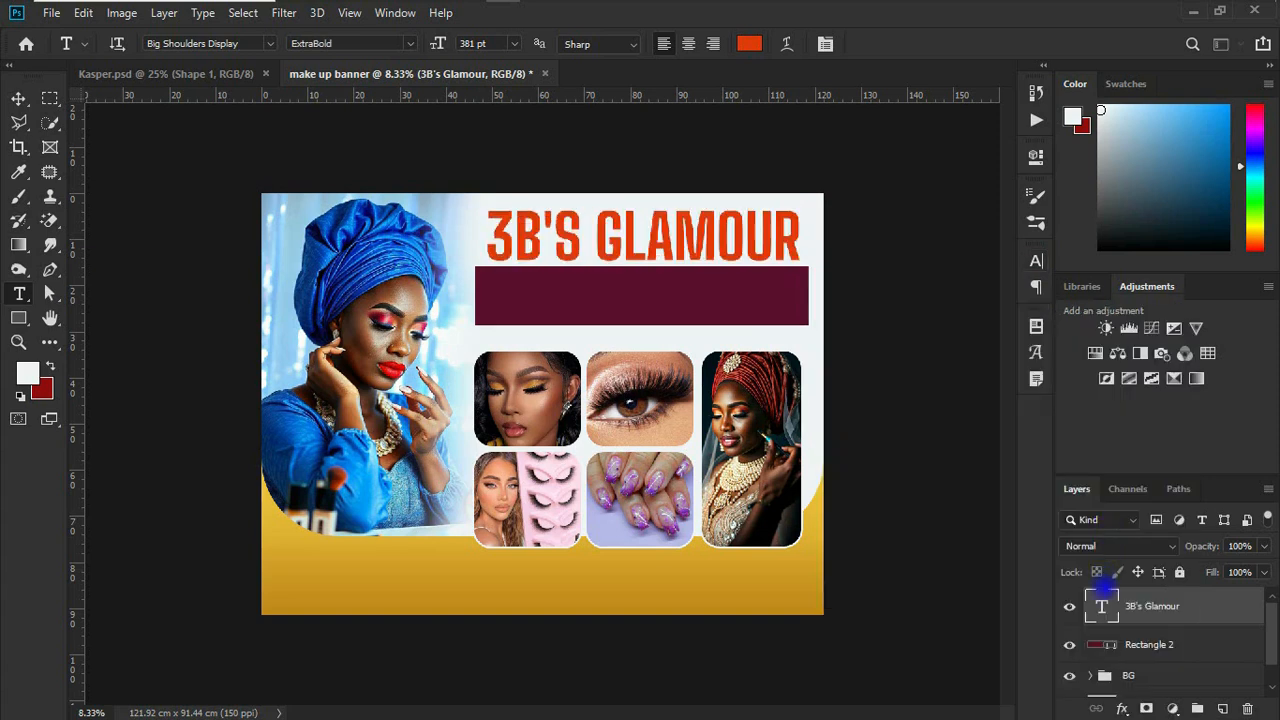
Step: Start a new text layer directly above the rectangle layer, with the font set to Montserrat Medium
left_click(1140, 644)
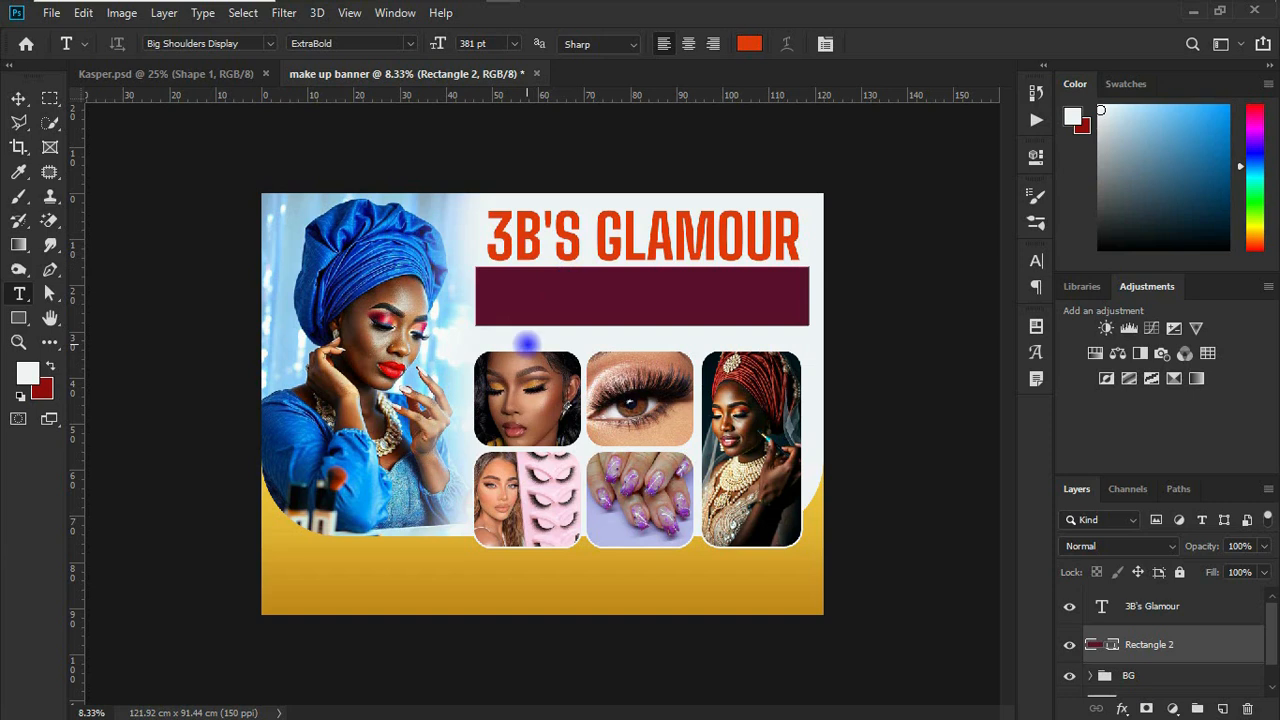
left_click(527, 343)
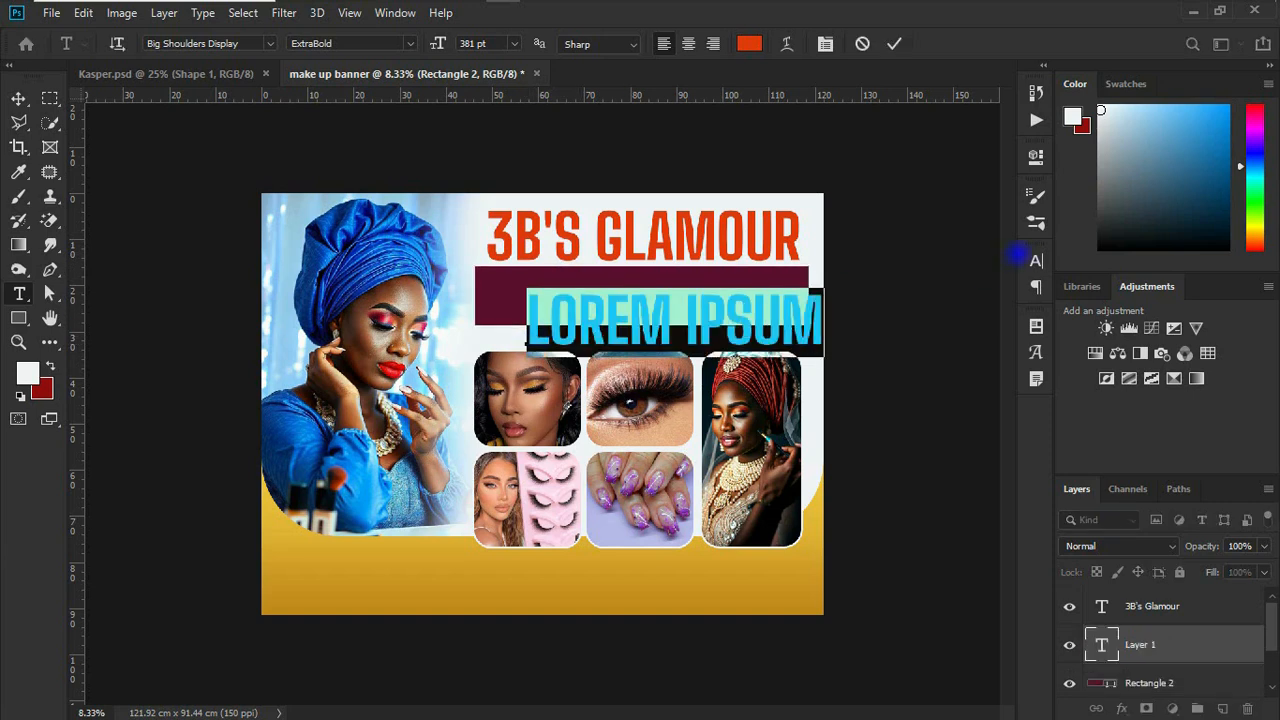
left_click(1036, 260)
left_click(880, 286)
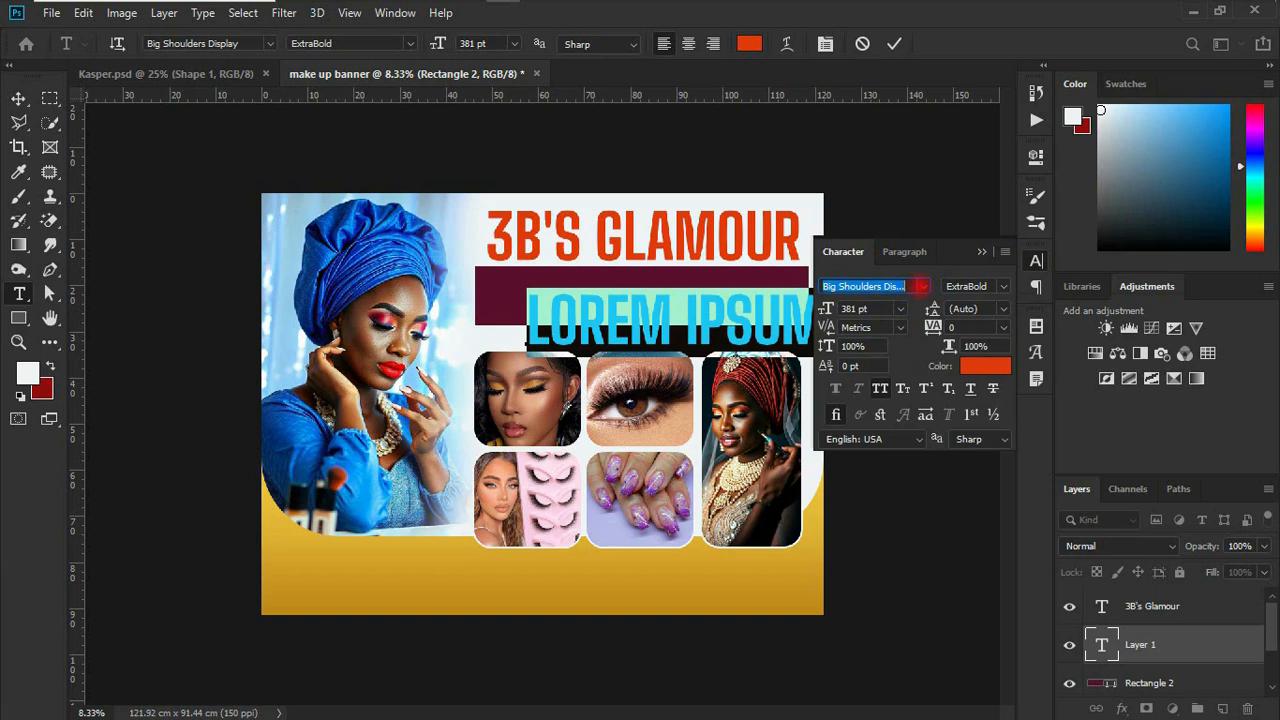
left_click(923, 286)
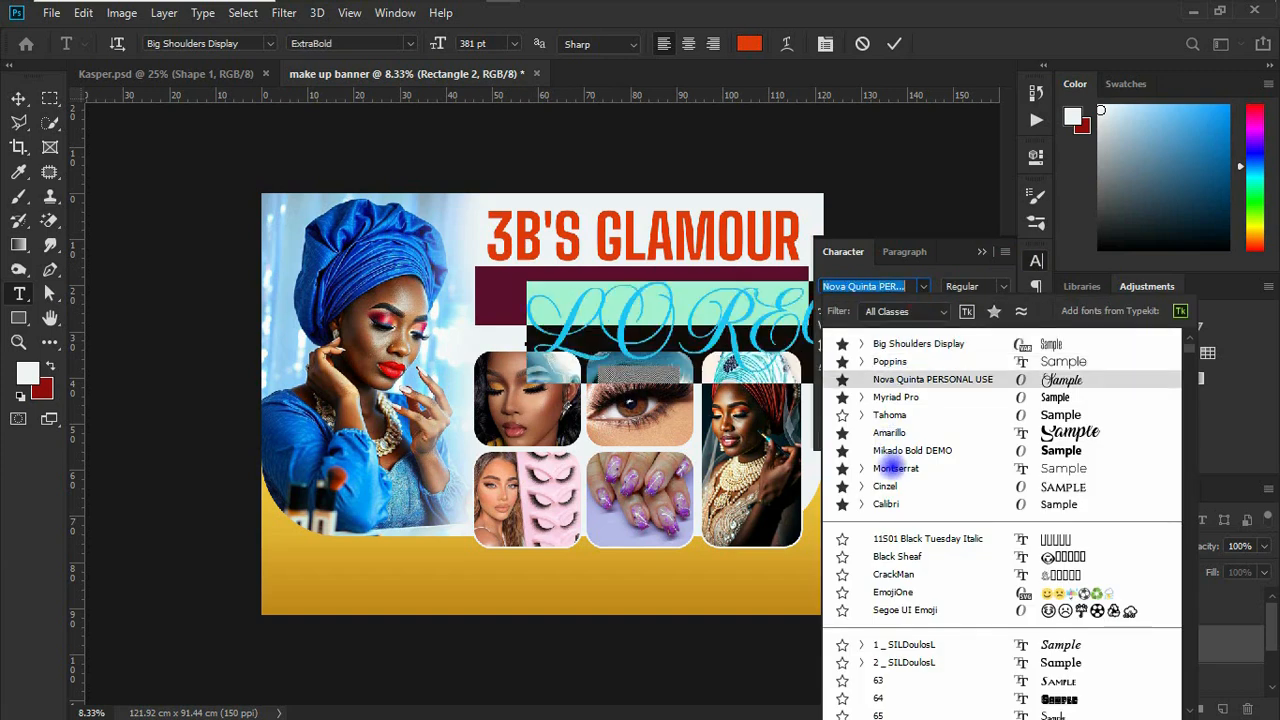
left_click(893, 468)
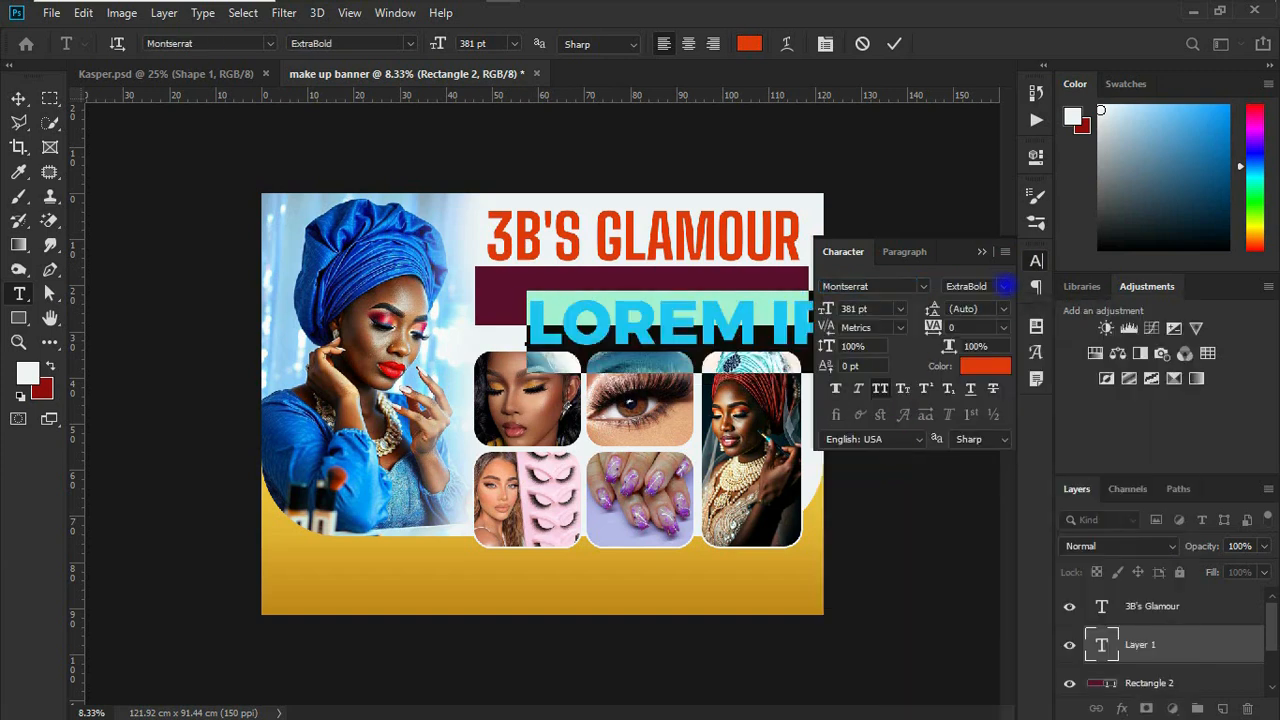
left_click(1003, 286)
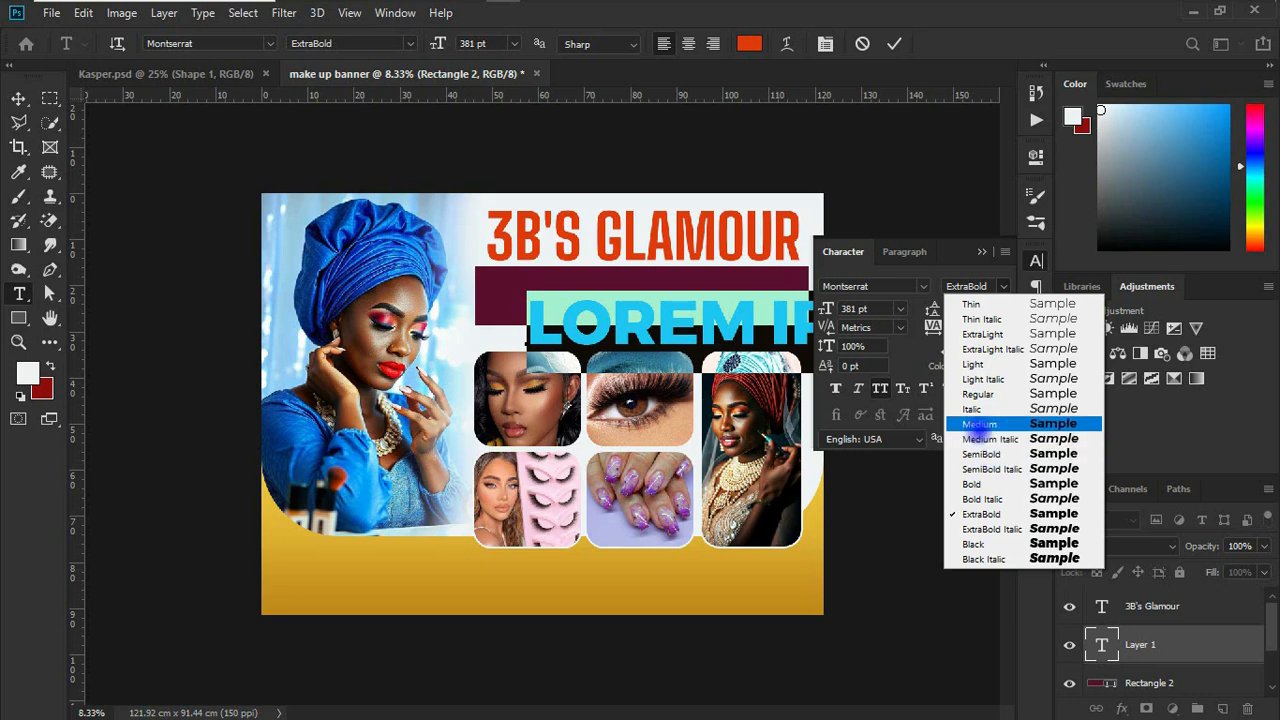
left_click(979, 424)
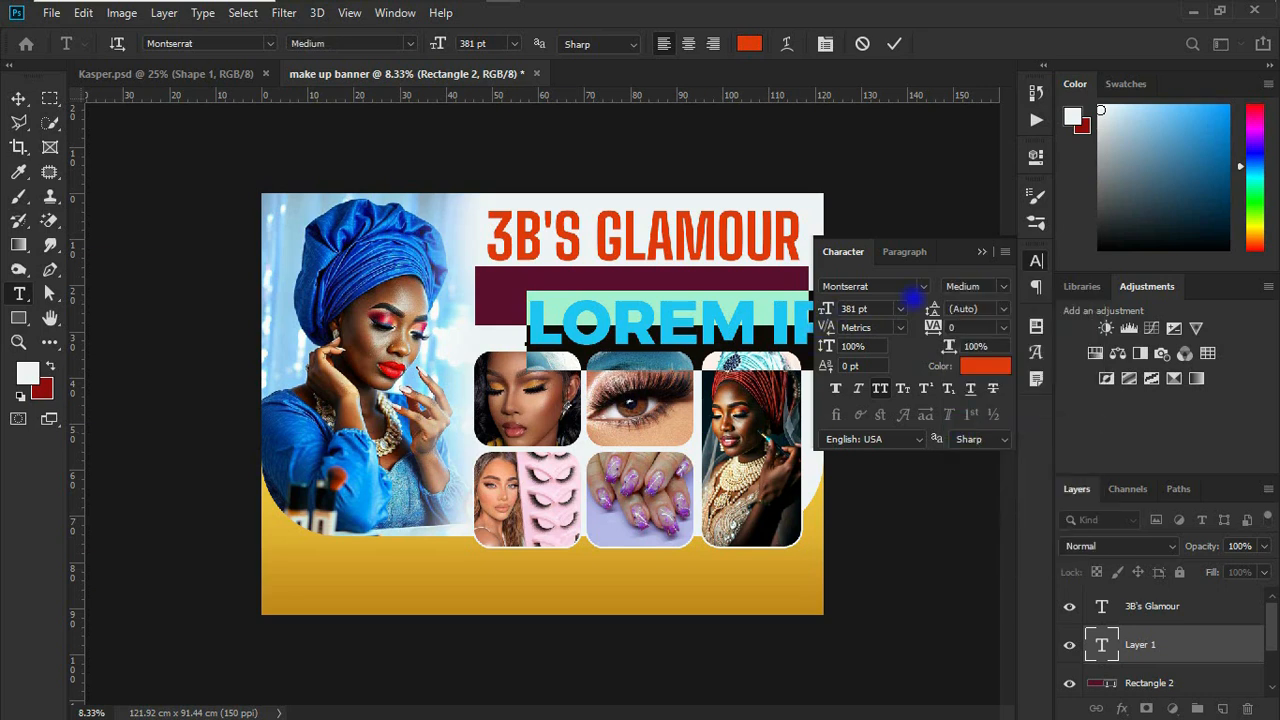
Step: Reduce the new placeholder text's font size to 72 pt
left_click(898, 308)
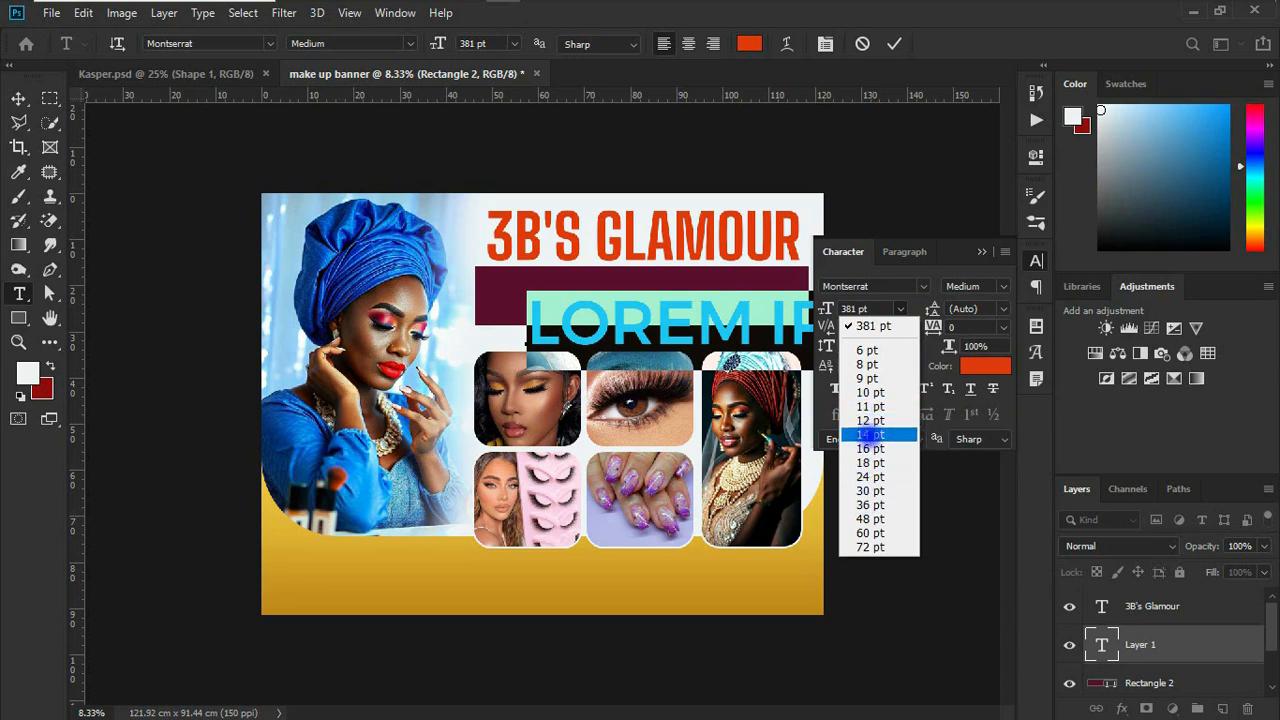
left_click(870, 434)
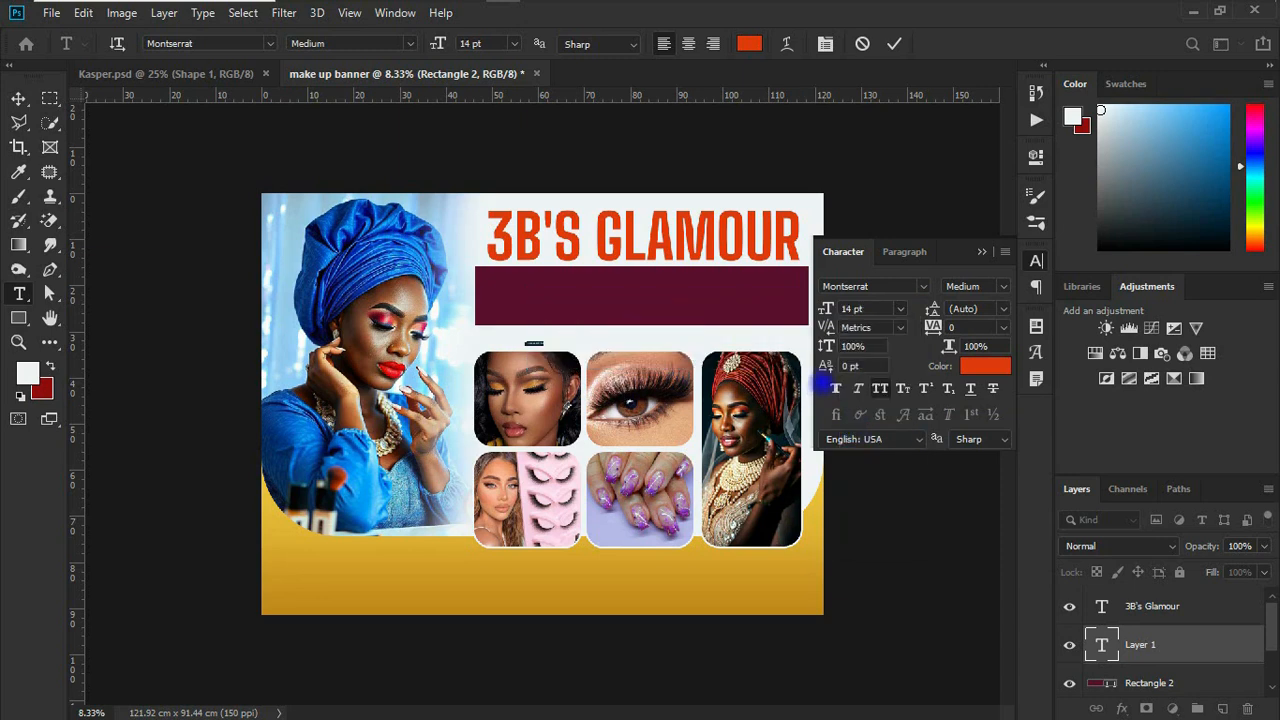
left_click(898, 308)
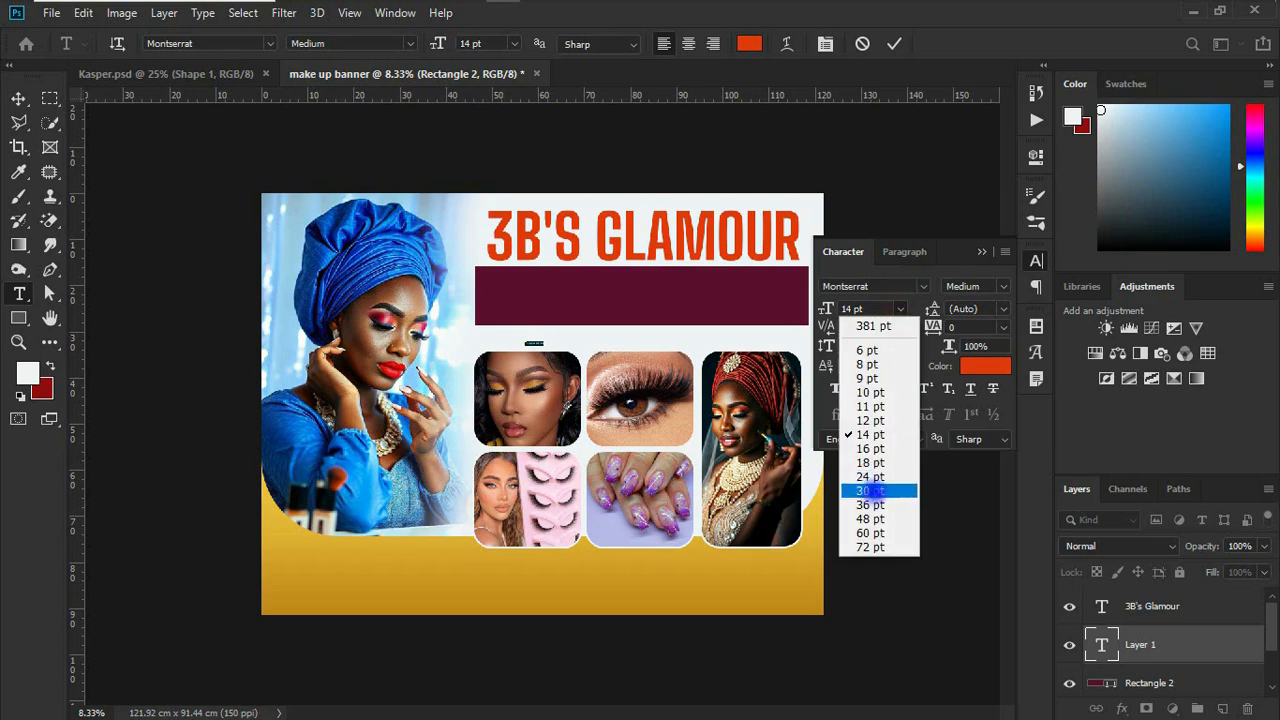
left_click(868, 519)
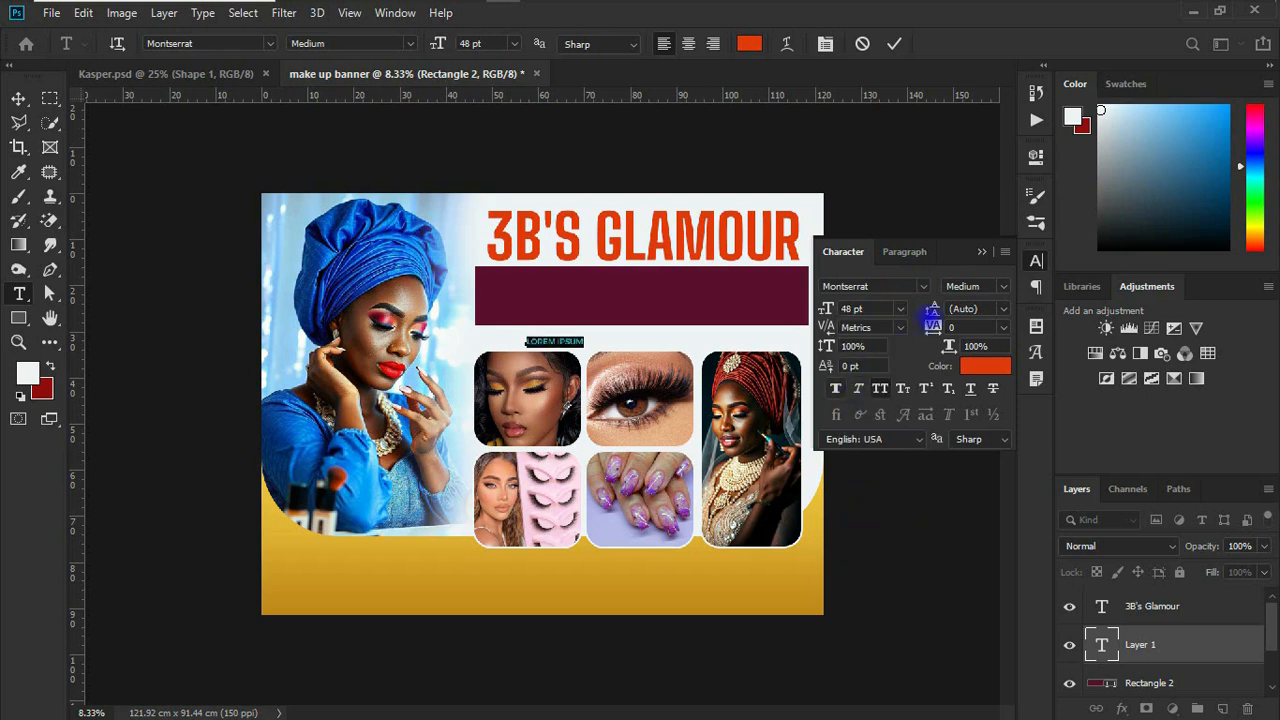
left_click(900, 308)
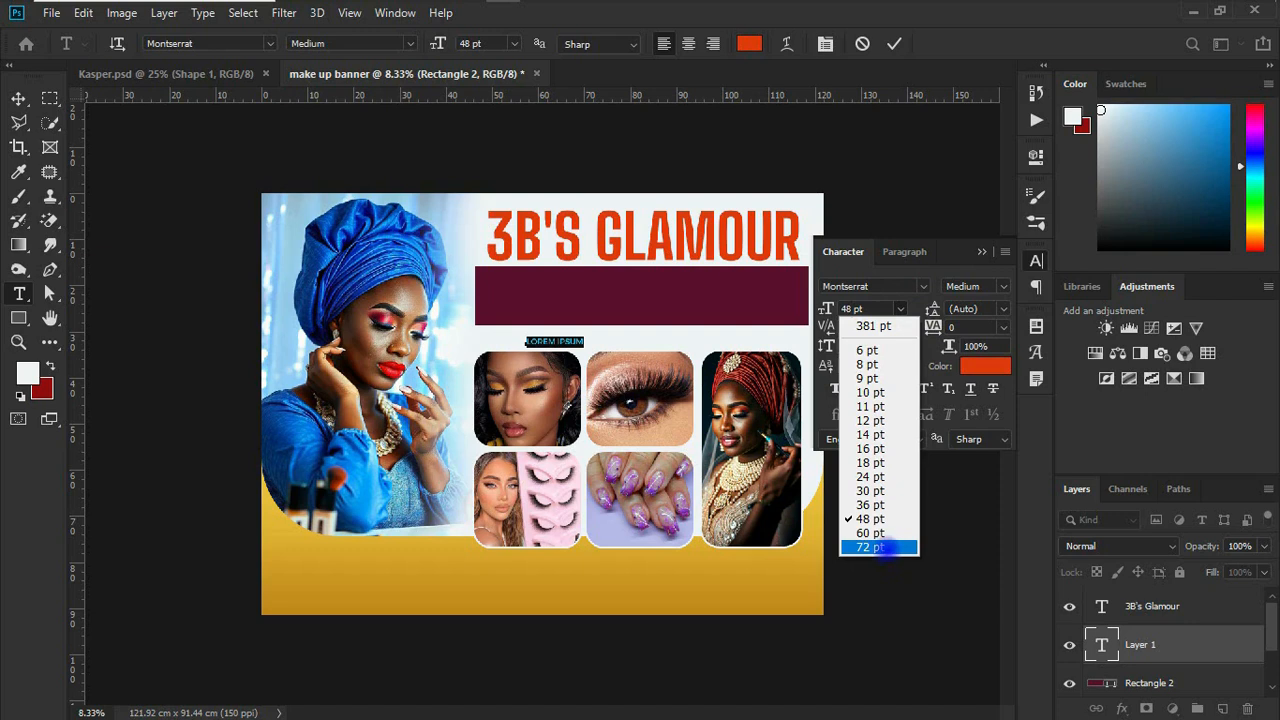
left_click(886, 547)
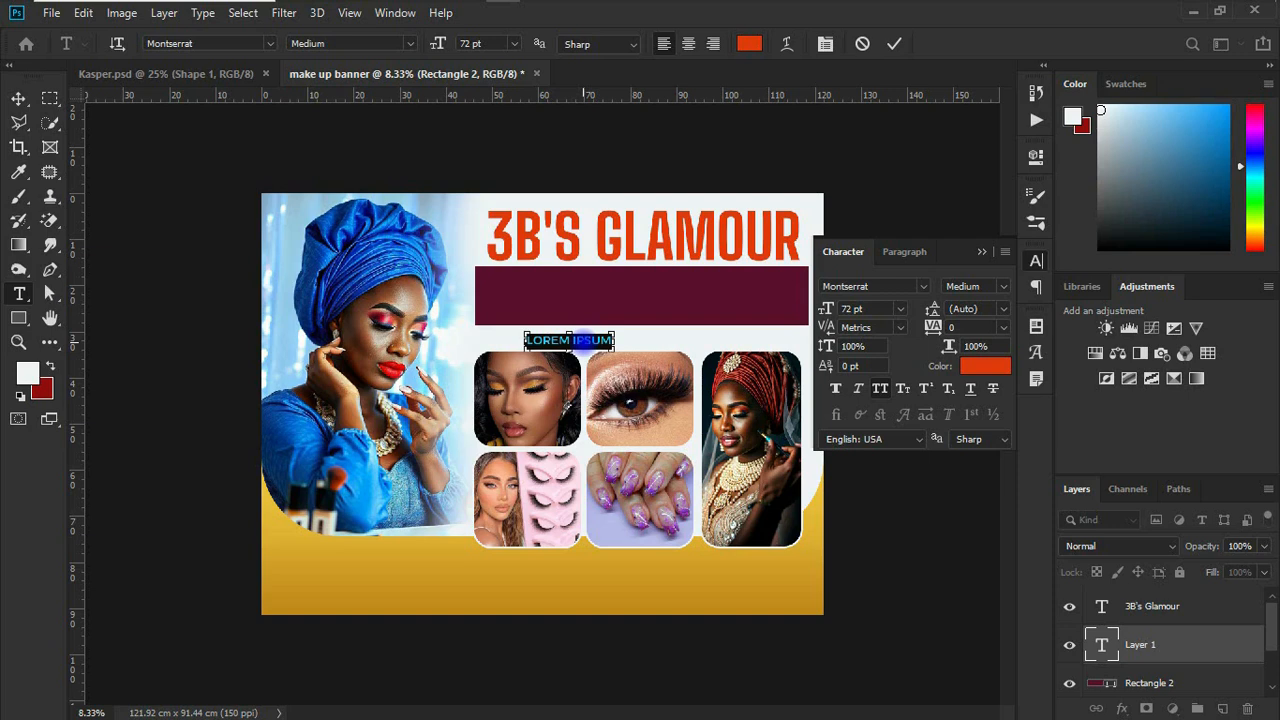
Step: Paste the copied services text onto the maroon rectangle as two center-aligned lines, breaking it before "Normal Nails"
key("ctrl+v")
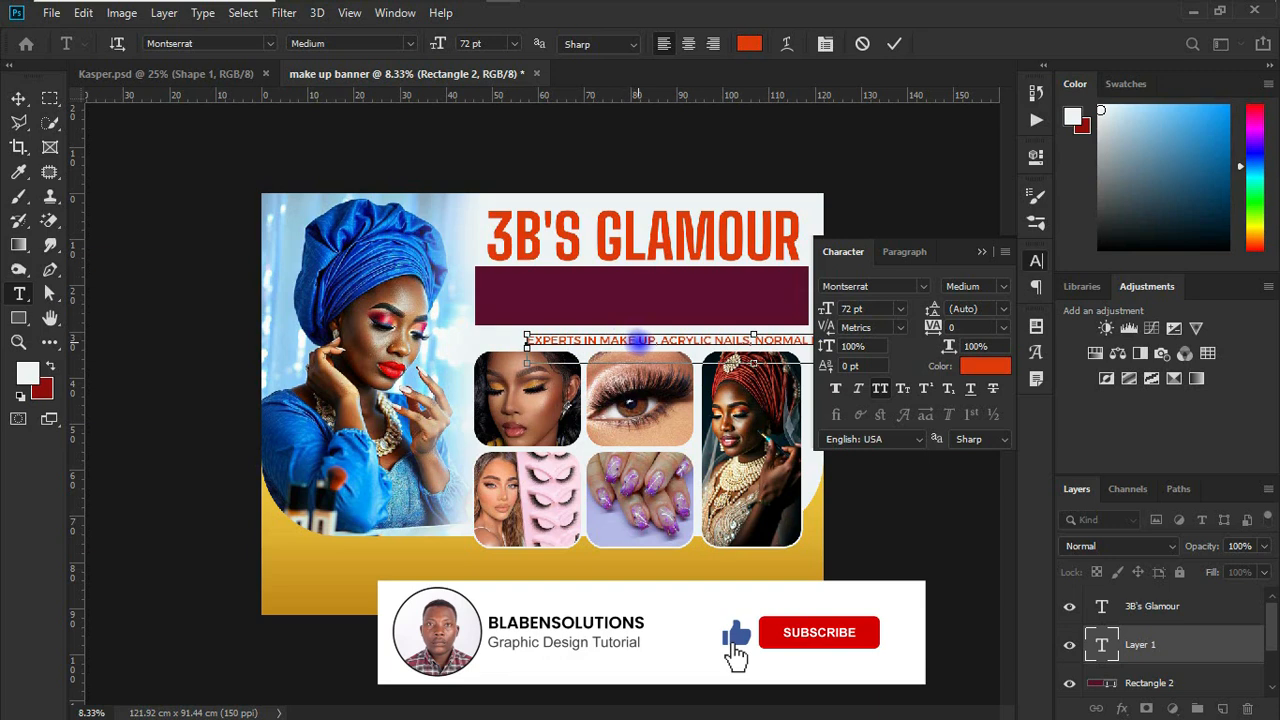
left_click_drag(636, 340, 604, 290)
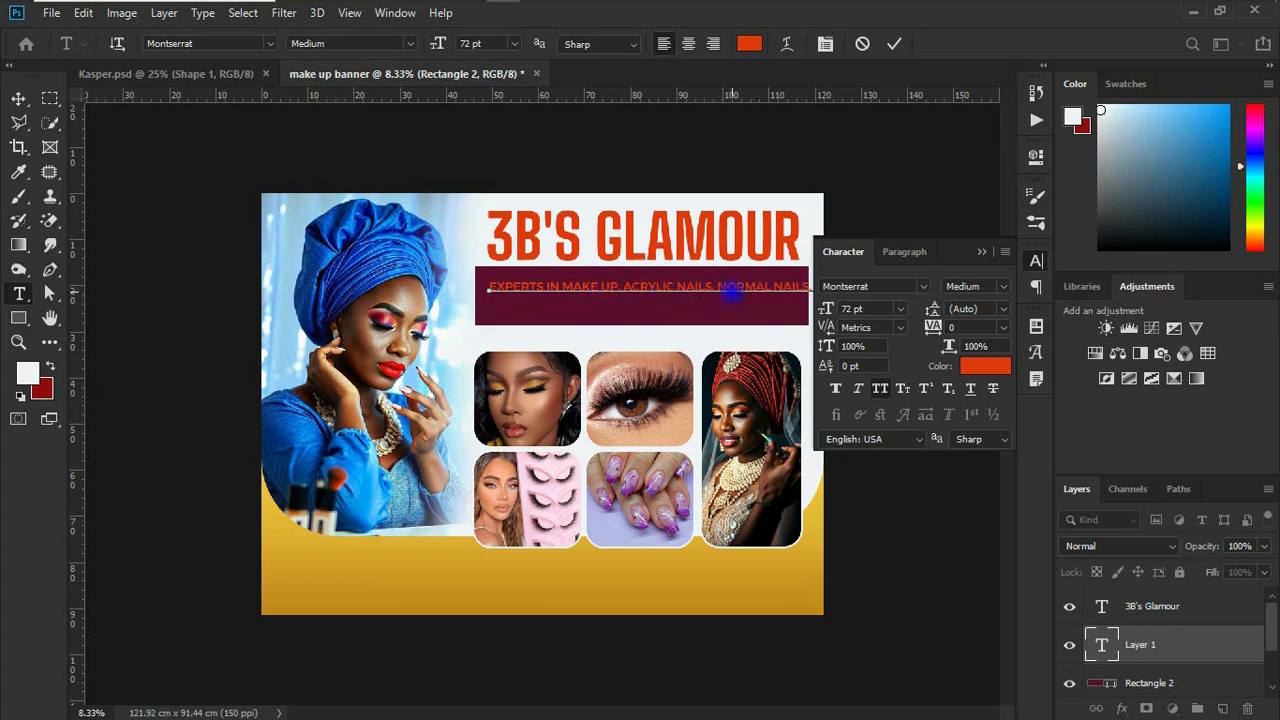
double_click(742, 288)
key("Left")
key("Return")
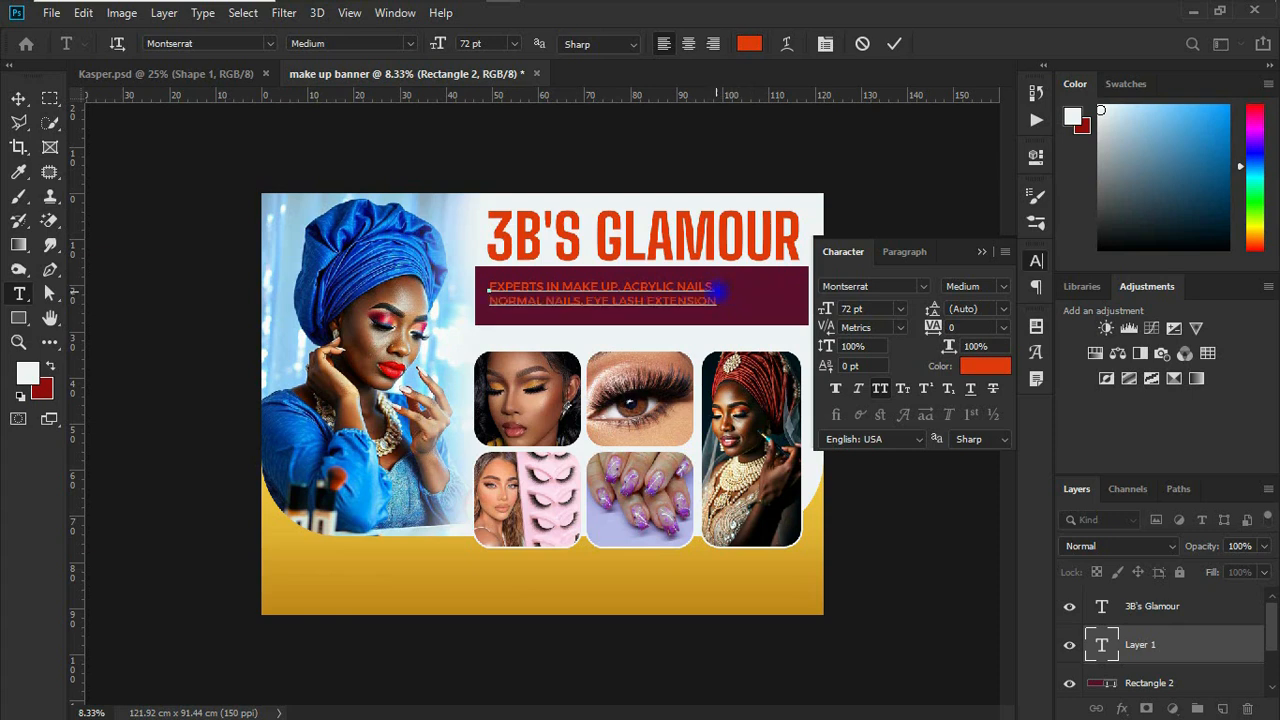
key("ctrl+a")
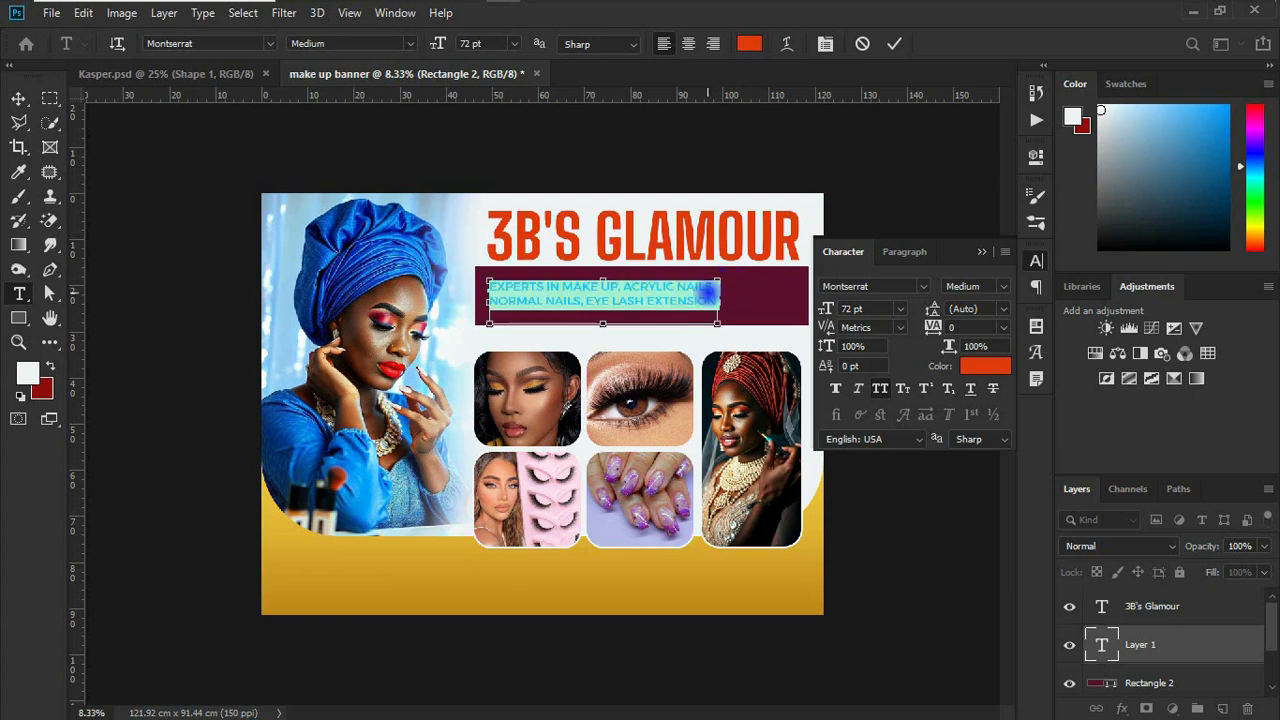
left_click(689, 43)
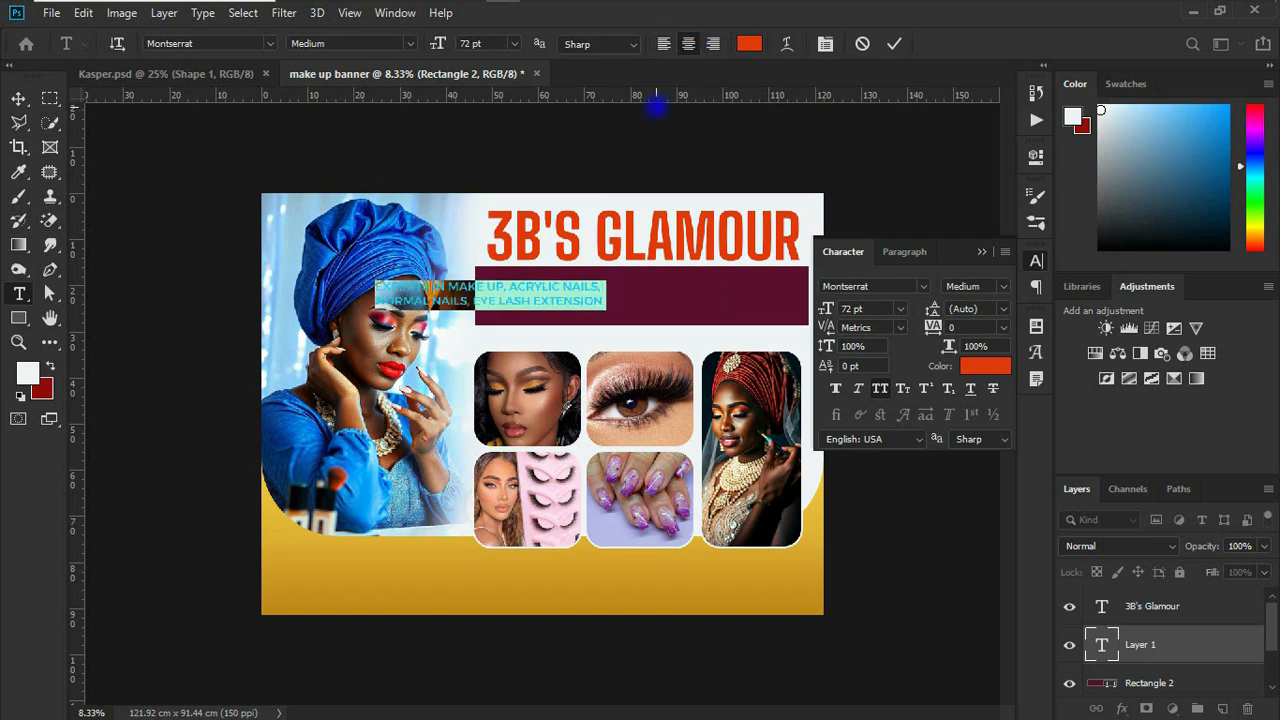
Step: Place the services text in the middle of the maroon rectangle and enlarge it to 90 pt
left_click(18, 97)
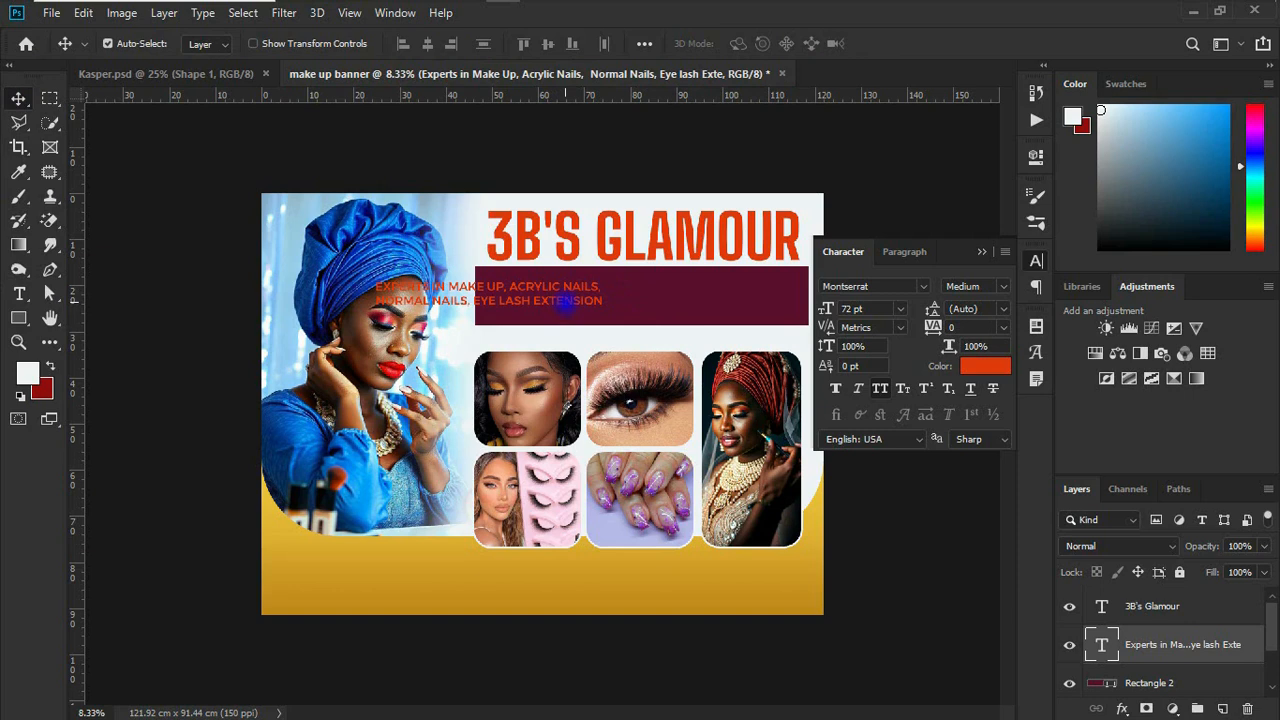
left_click_drag(565, 305, 718, 306)
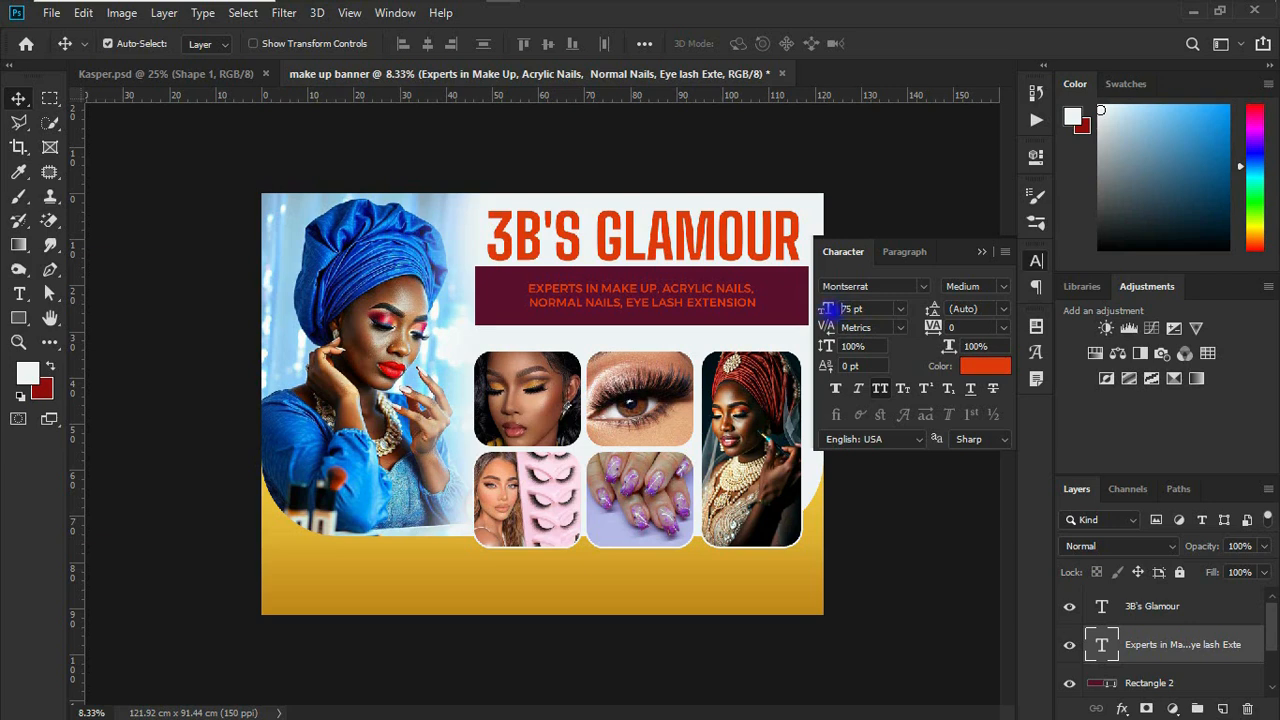
mouse_move(827, 310)
left_mouse_down()
mouse_move(858, 310)
mouse_move(845, 310)
left_mouse_up()
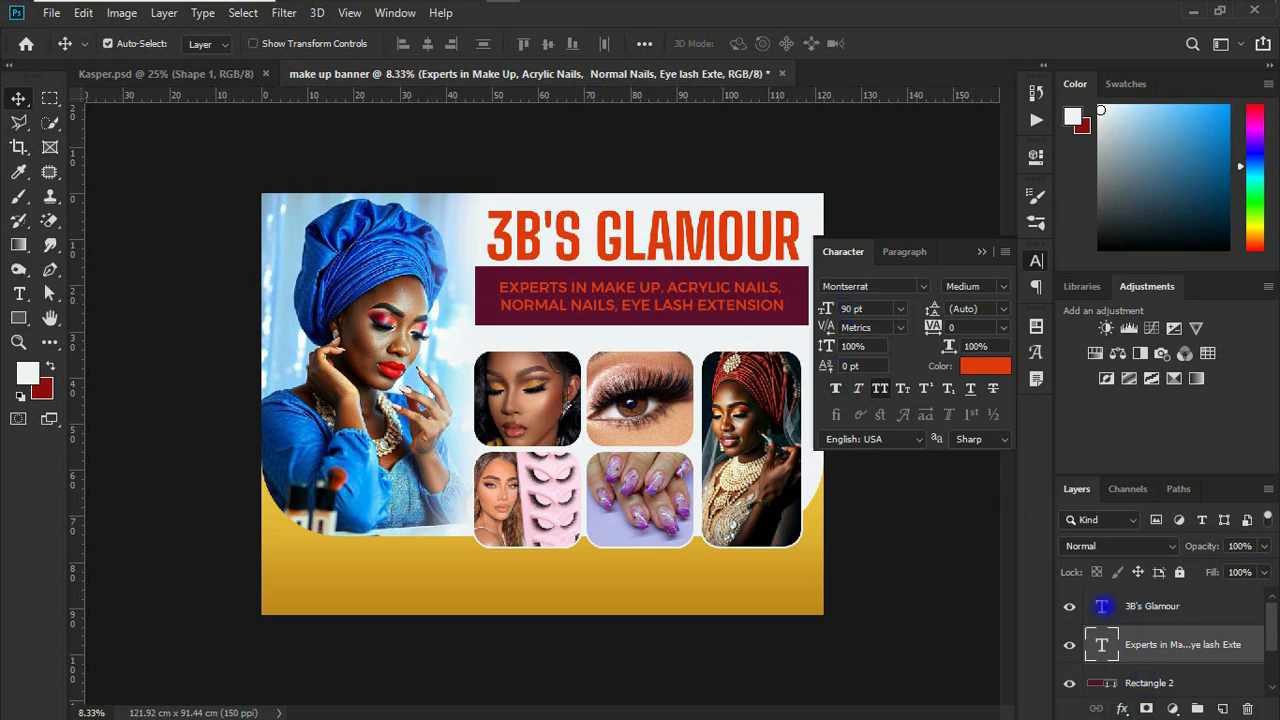
left_click(983, 251)
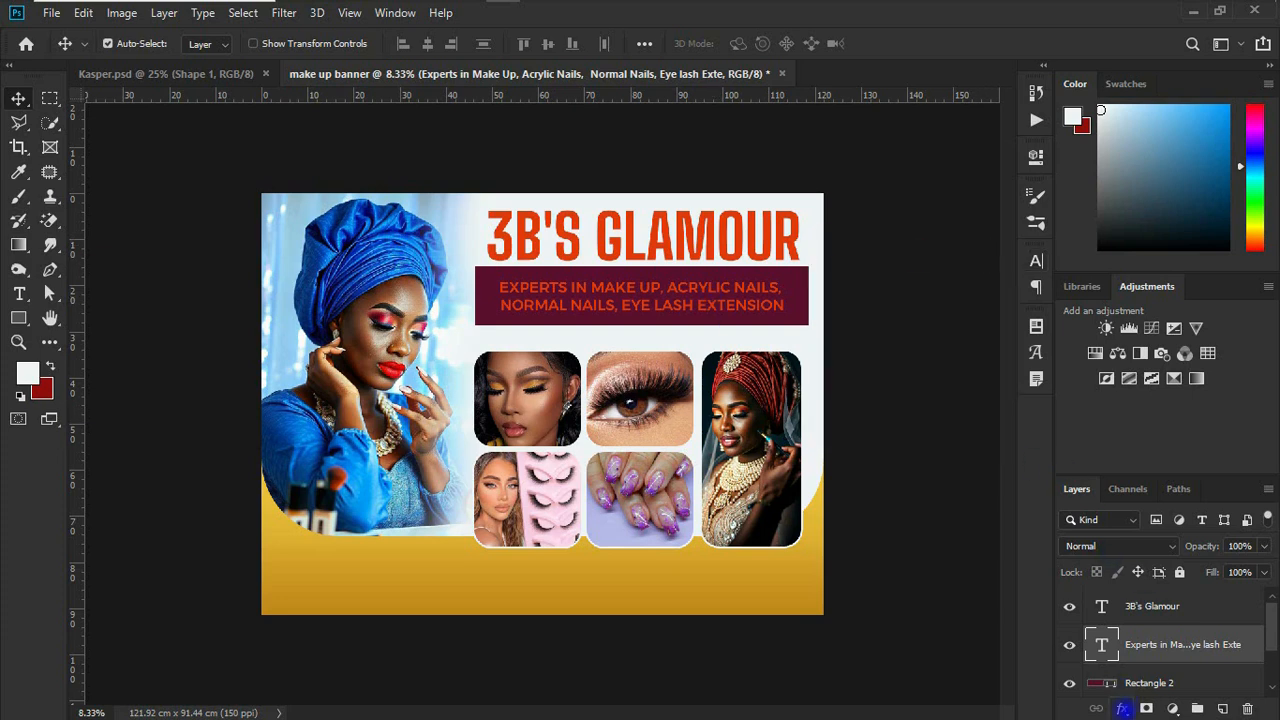
Step: Apply a linear Gradient Overlay to the services text, using a gold preset with a pale yellow middle
left_click(1122, 708)
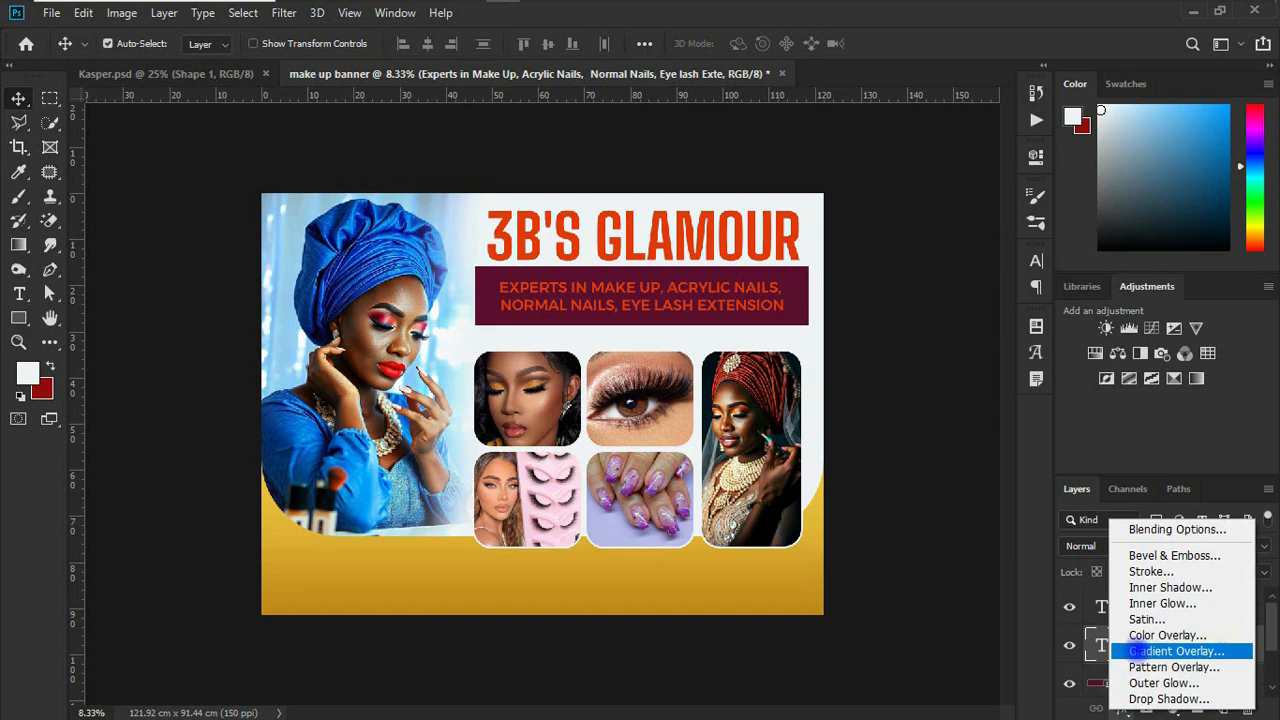
left_click(1140, 651)
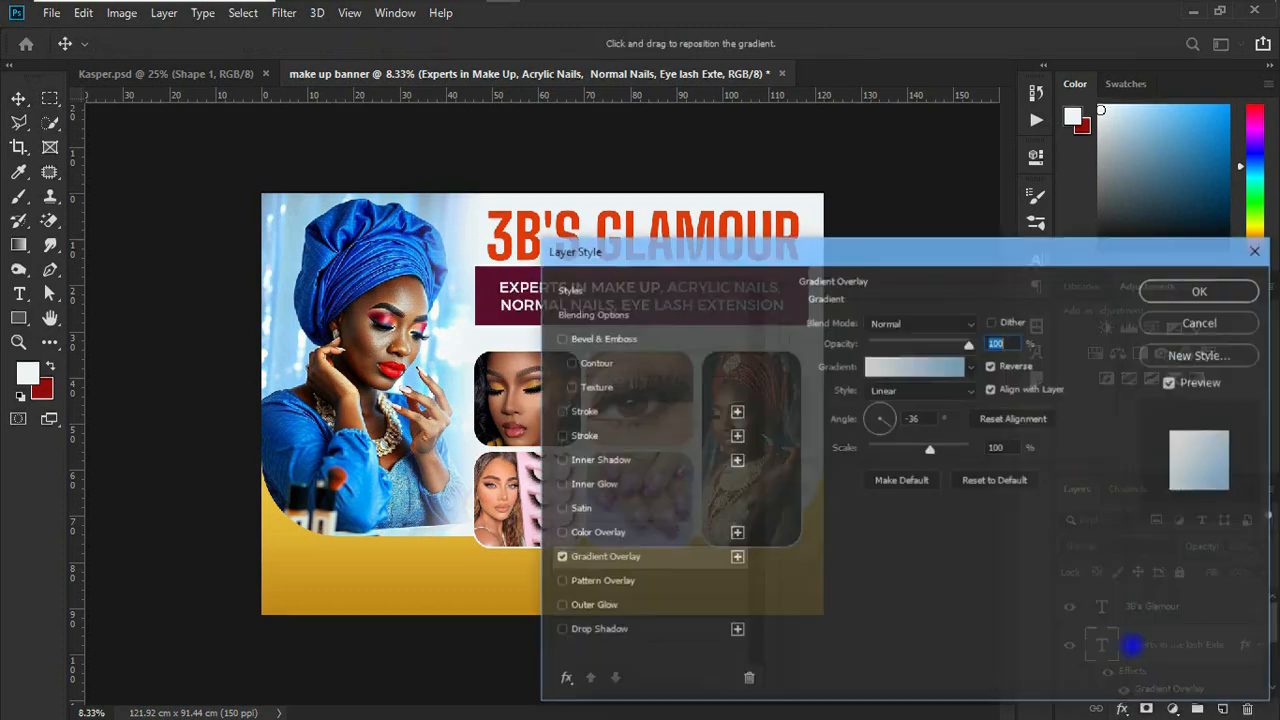
left_click_drag(933, 268, 926, 421)
left_click(903, 514)
left_click(1120, 328)
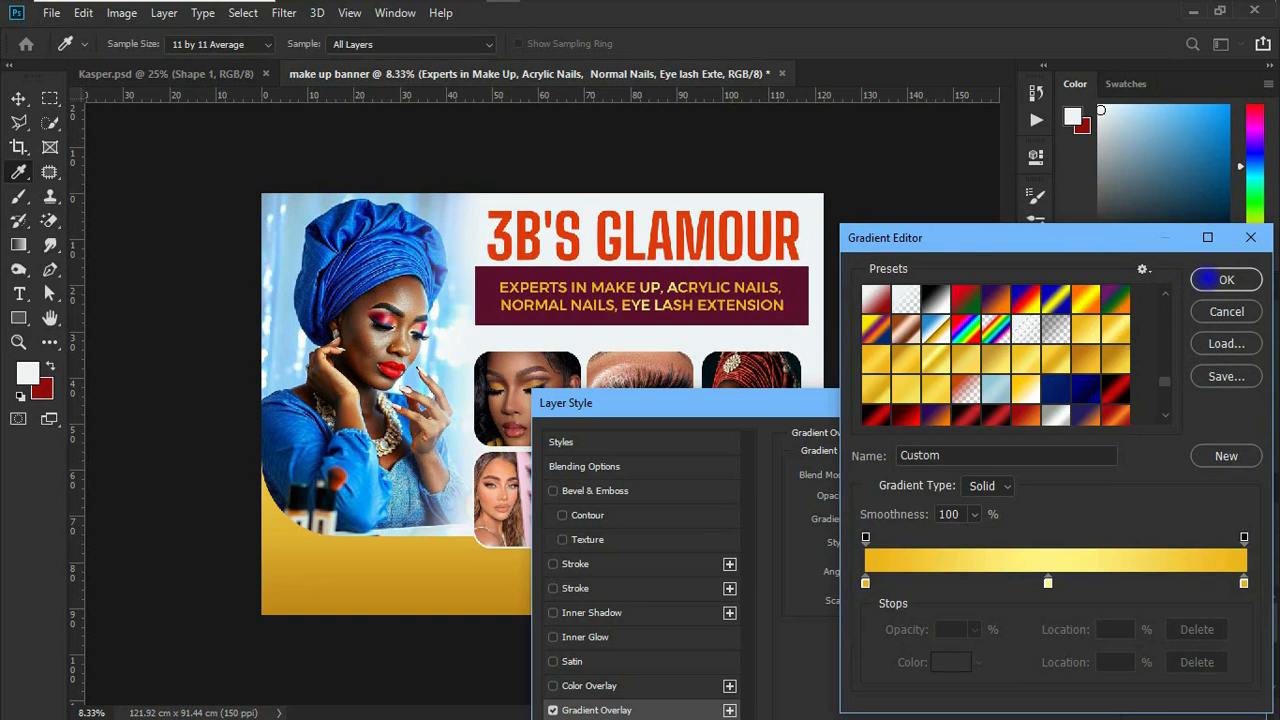
left_click(1224, 279)
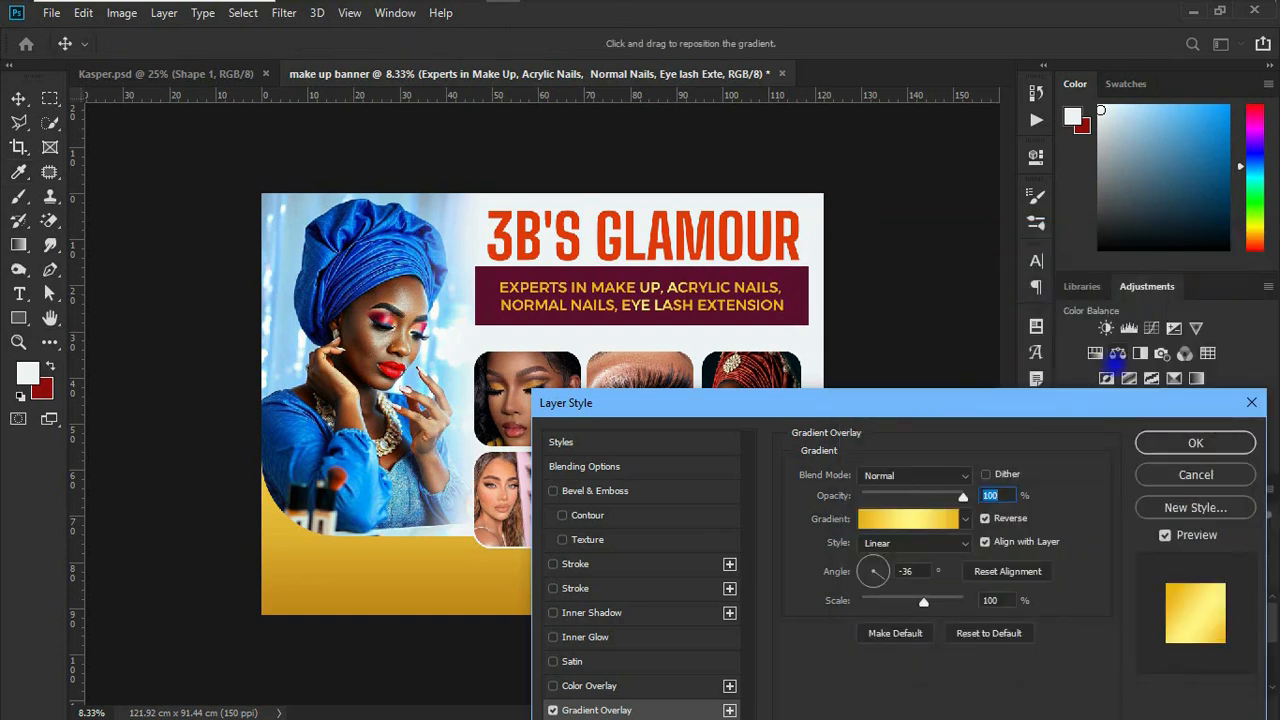
left_click(1182, 443)
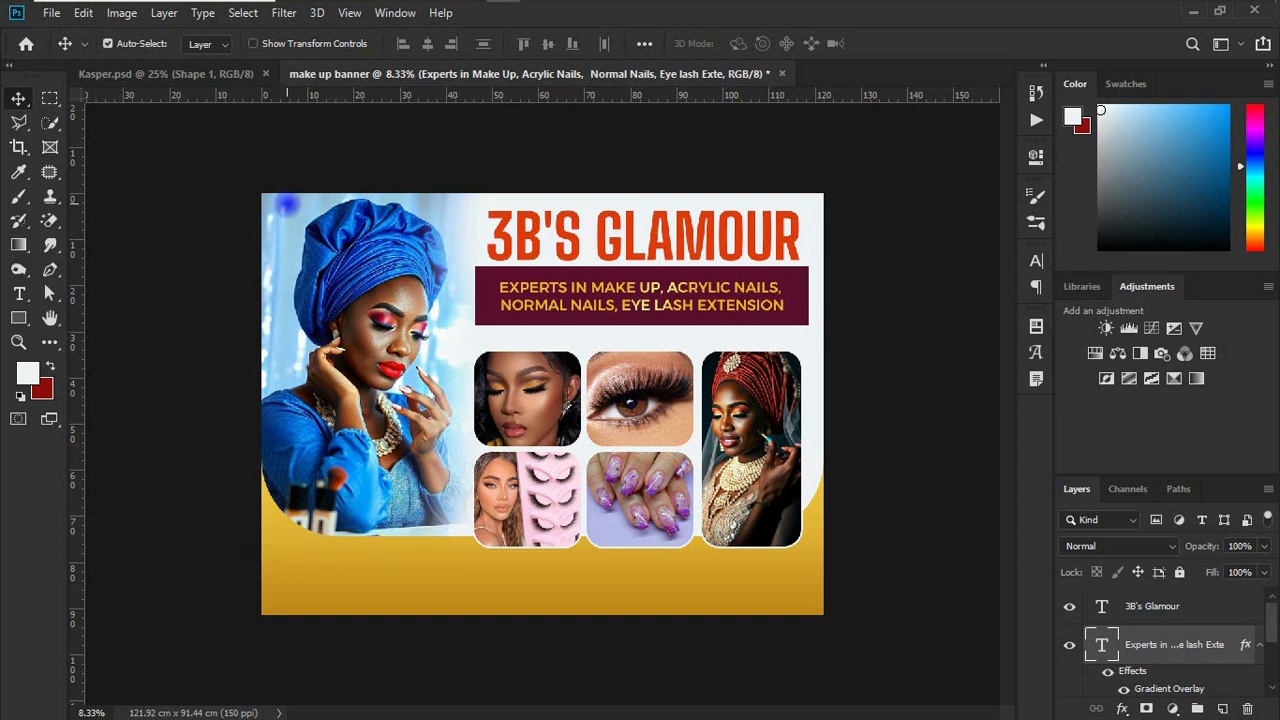
Step: Place the make-up products image pngwing.com.png at the banner's lower-left corner, scaled to about 173%
mouse_move(430, 2)
left_click(364, 14)
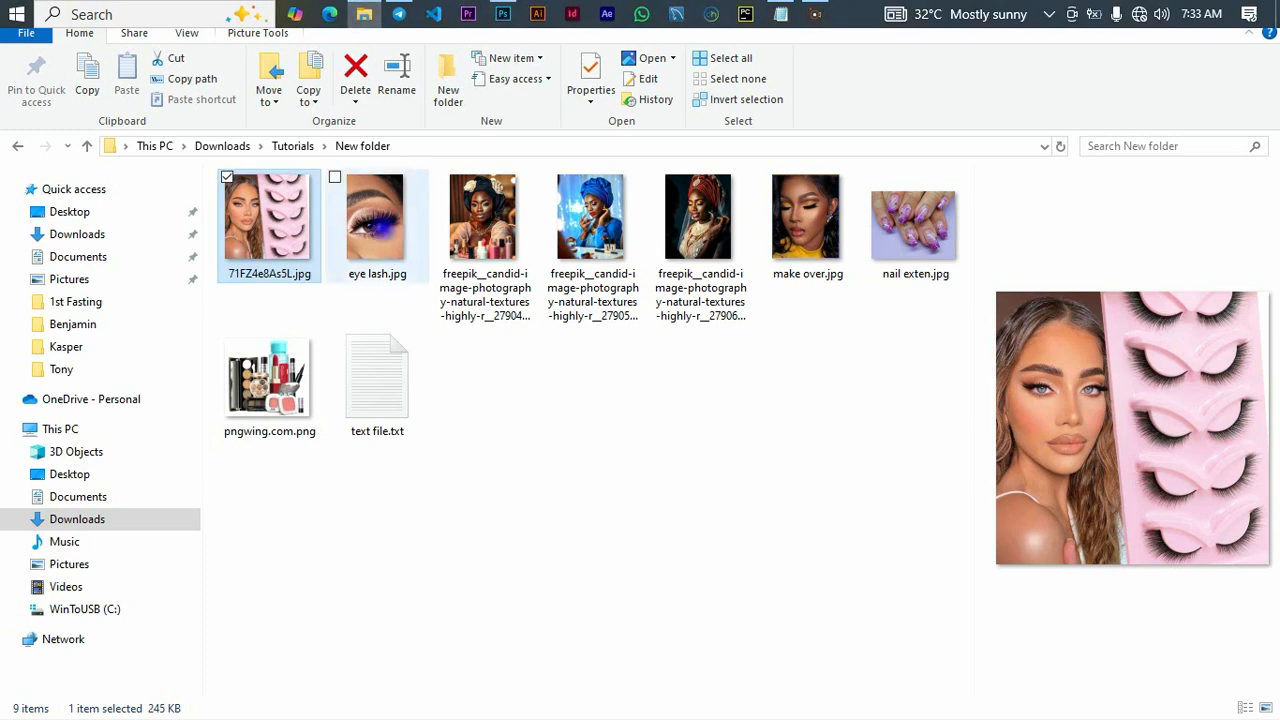
left_click(264, 384)
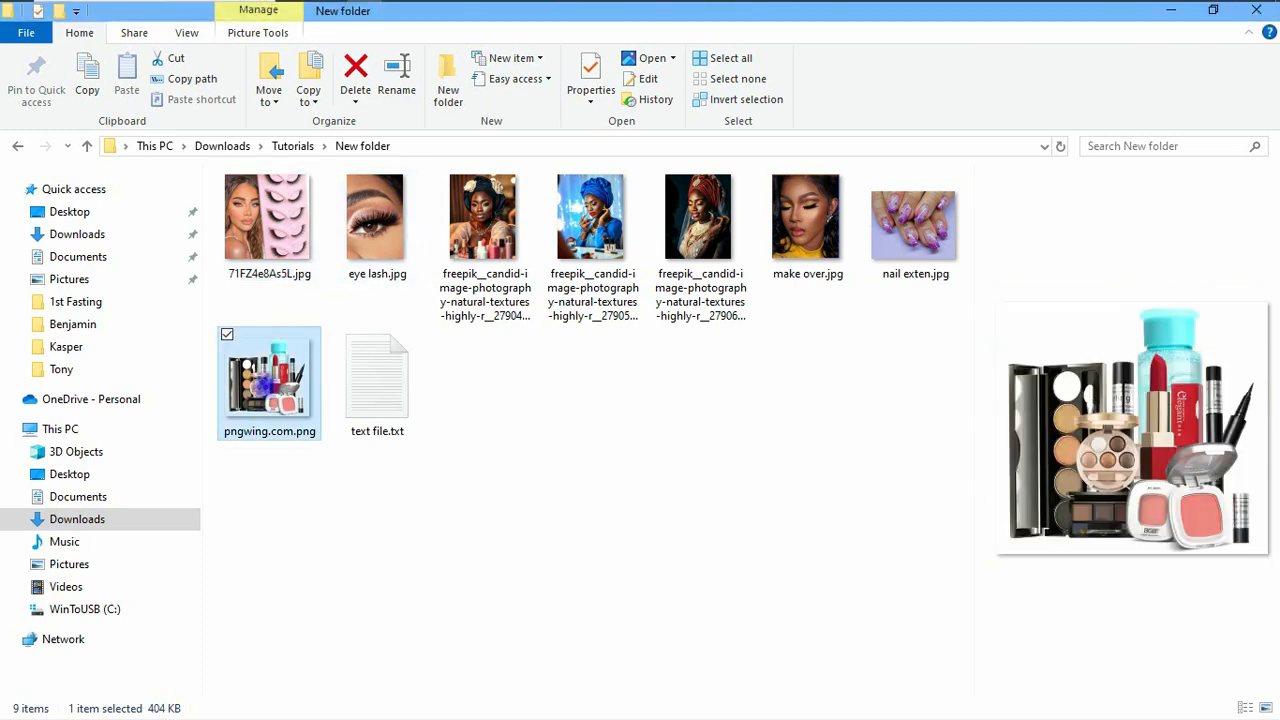
left_click_drag(264, 384, 385, 540)
left_click_drag(527, 435, 350, 545)
left_click_drag(403, 473, 392, 535)
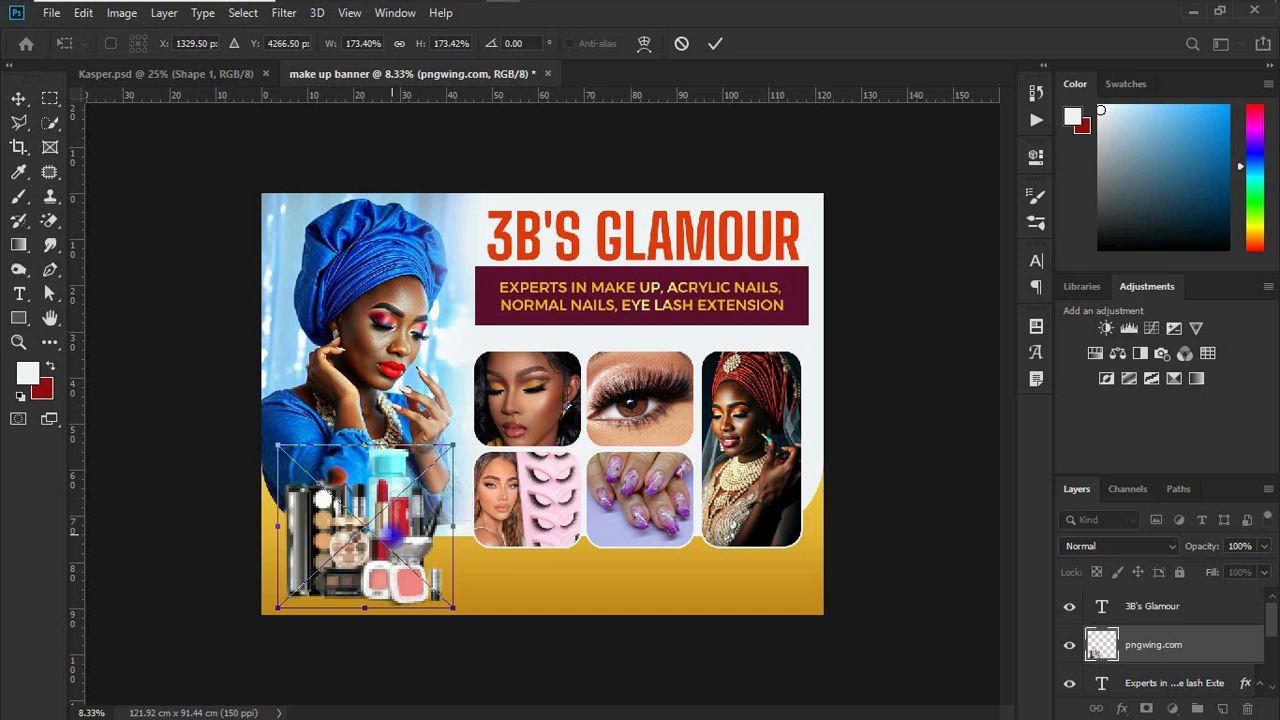
key("Return")
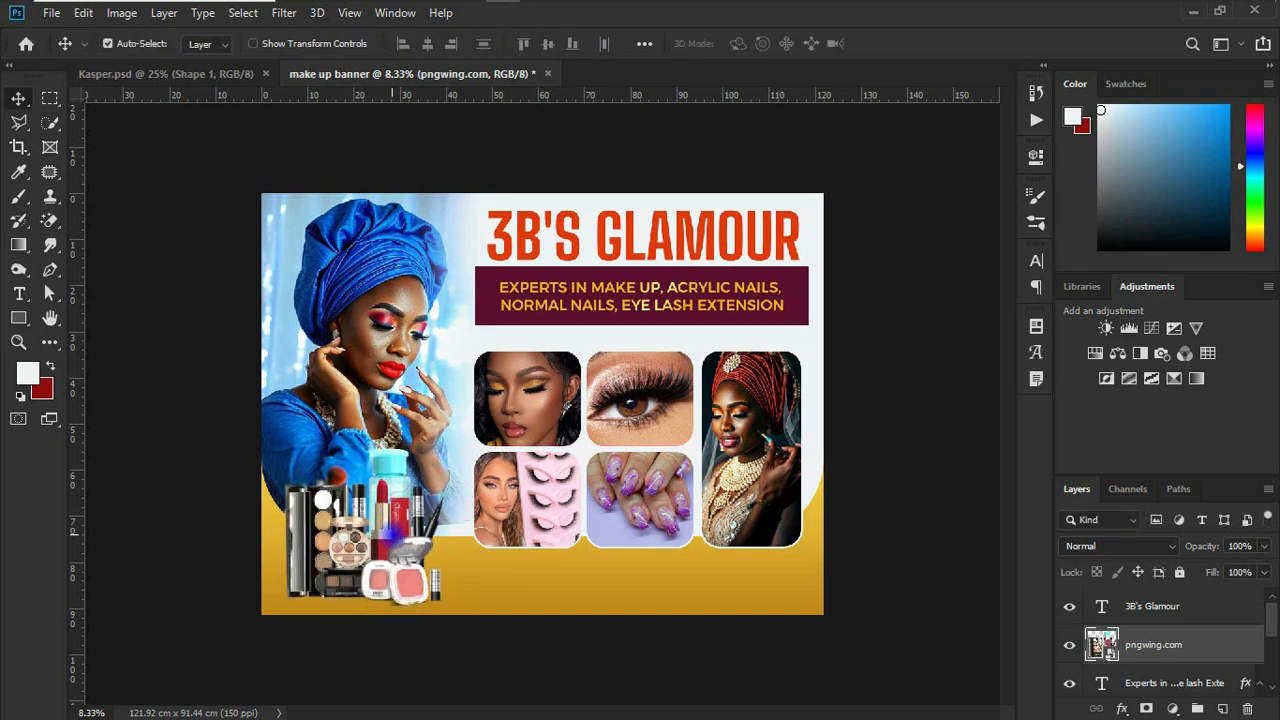
mouse_move(391, 529)
left_mouse_down()
mouse_move(404, 525)
mouse_move(383, 526)
left_mouse_up()
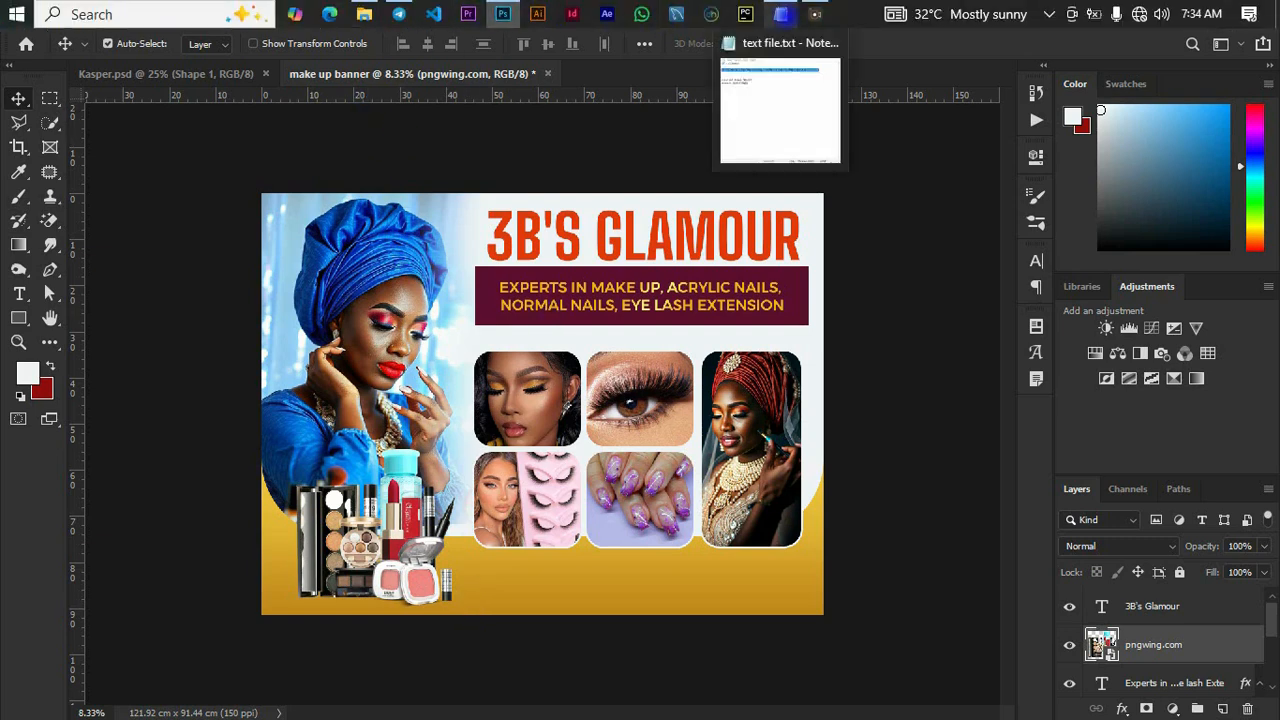
Step: Copy the location name "Gomoa Abonyi" from text file.txt in Notepad and return to the banner in Photoshop
left_click(781, 14)
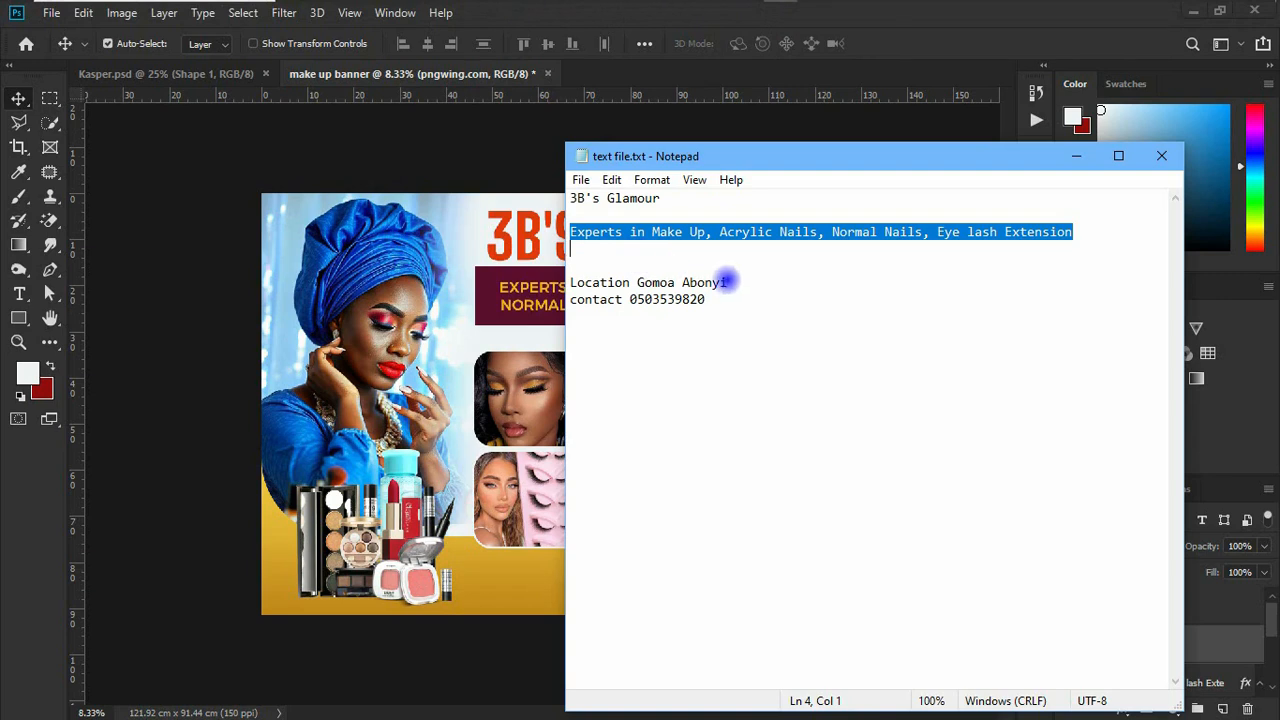
left_click_drag(727, 283, 636, 283)
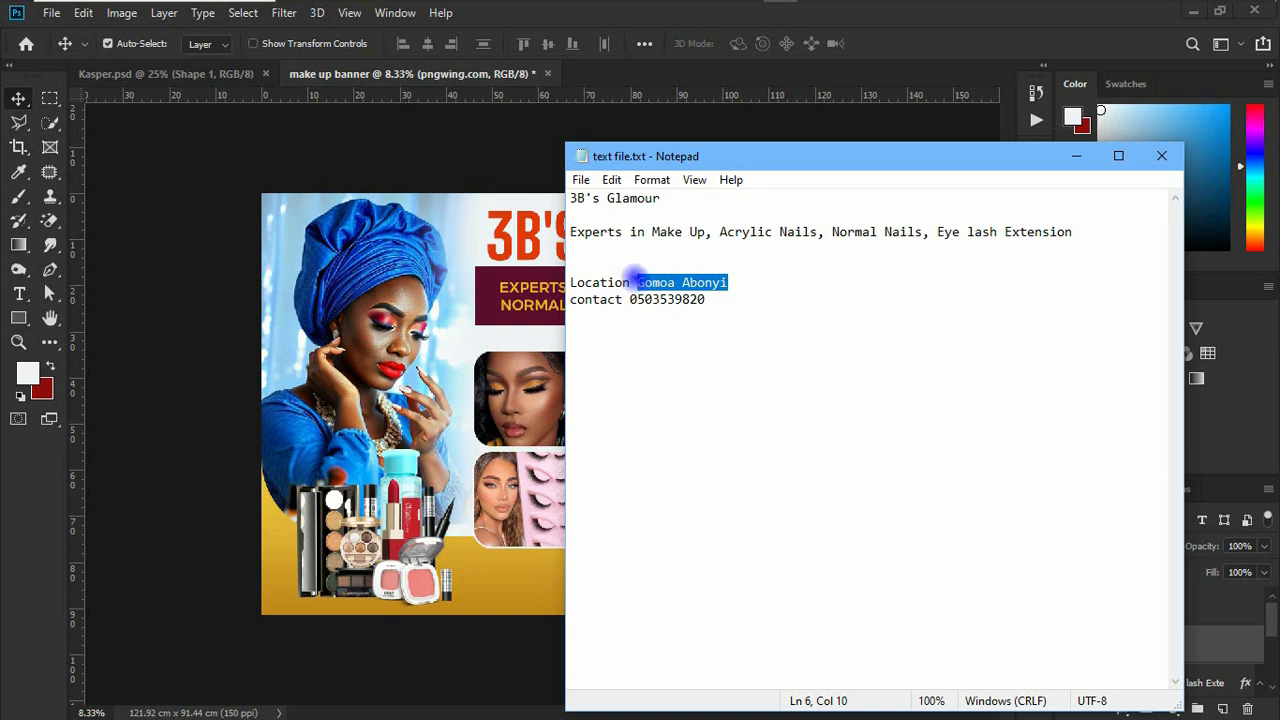
left_click(521, 583)
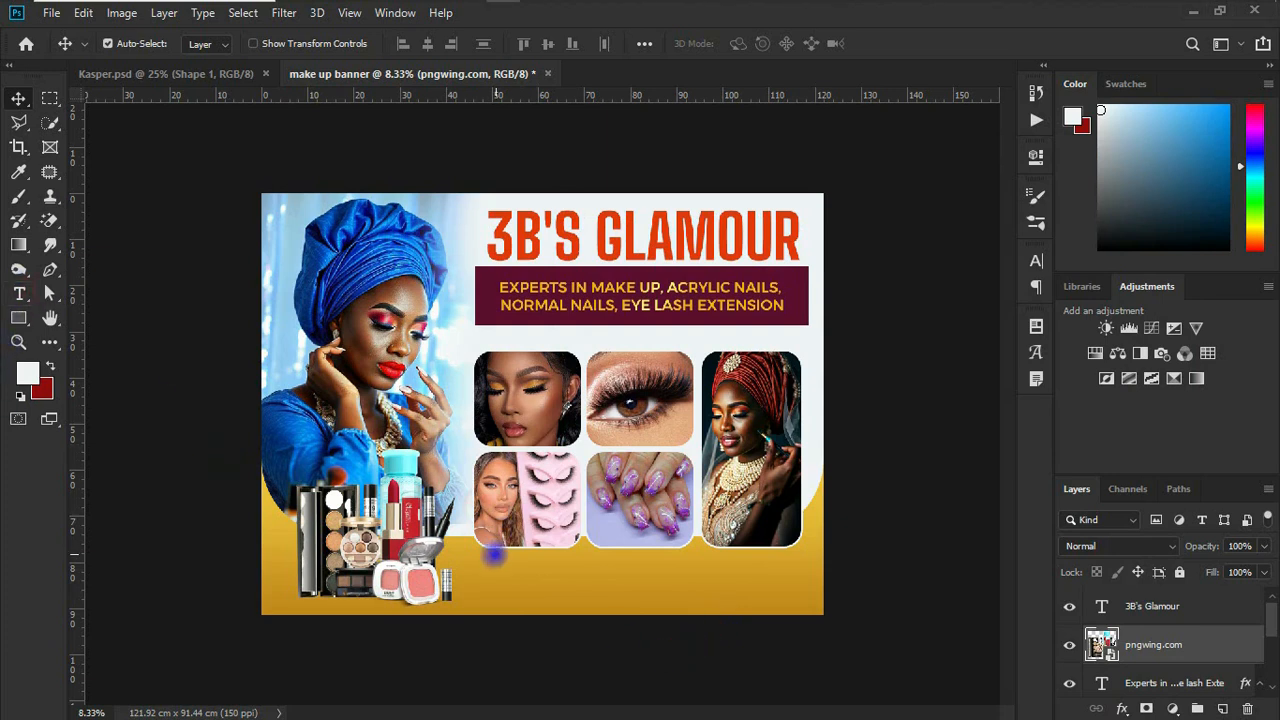
Step: Add the text "Locate us at" on the gold band beside the make-up products
left_click(19, 294)
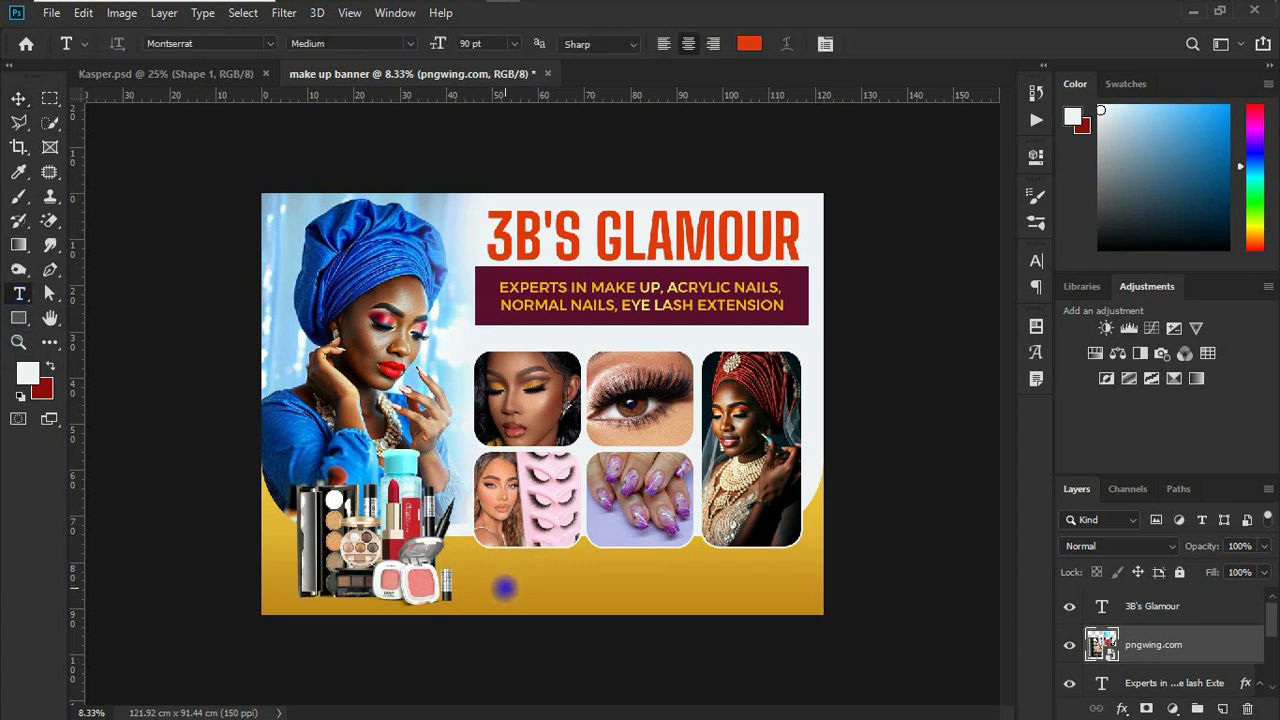
left_click(447, 590)
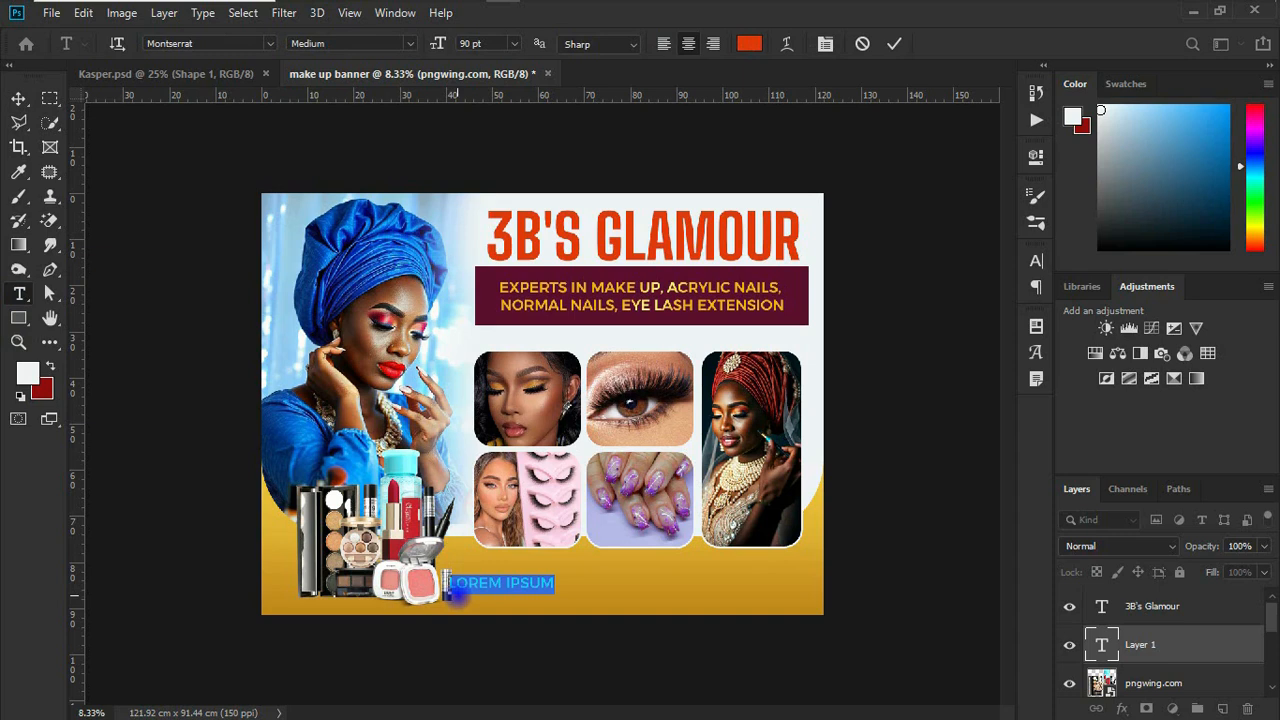
type("LOC")
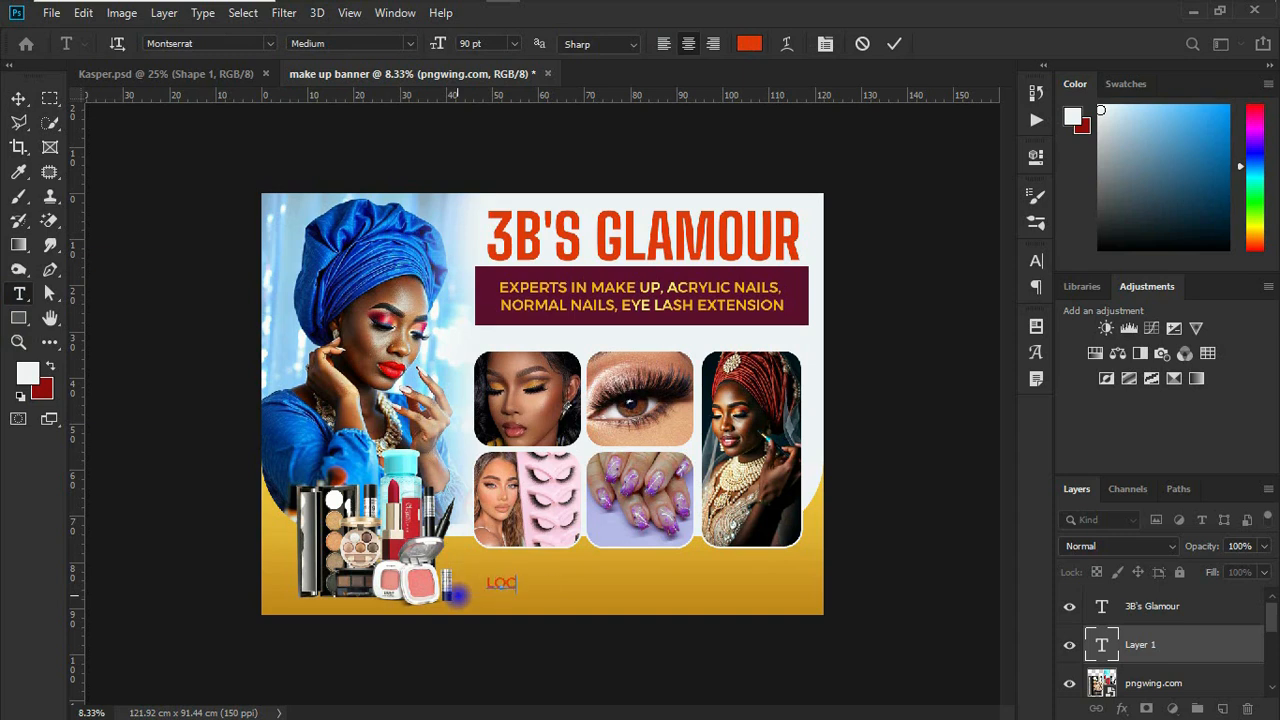
type("ATE US AT")
key("ctrl+Return")
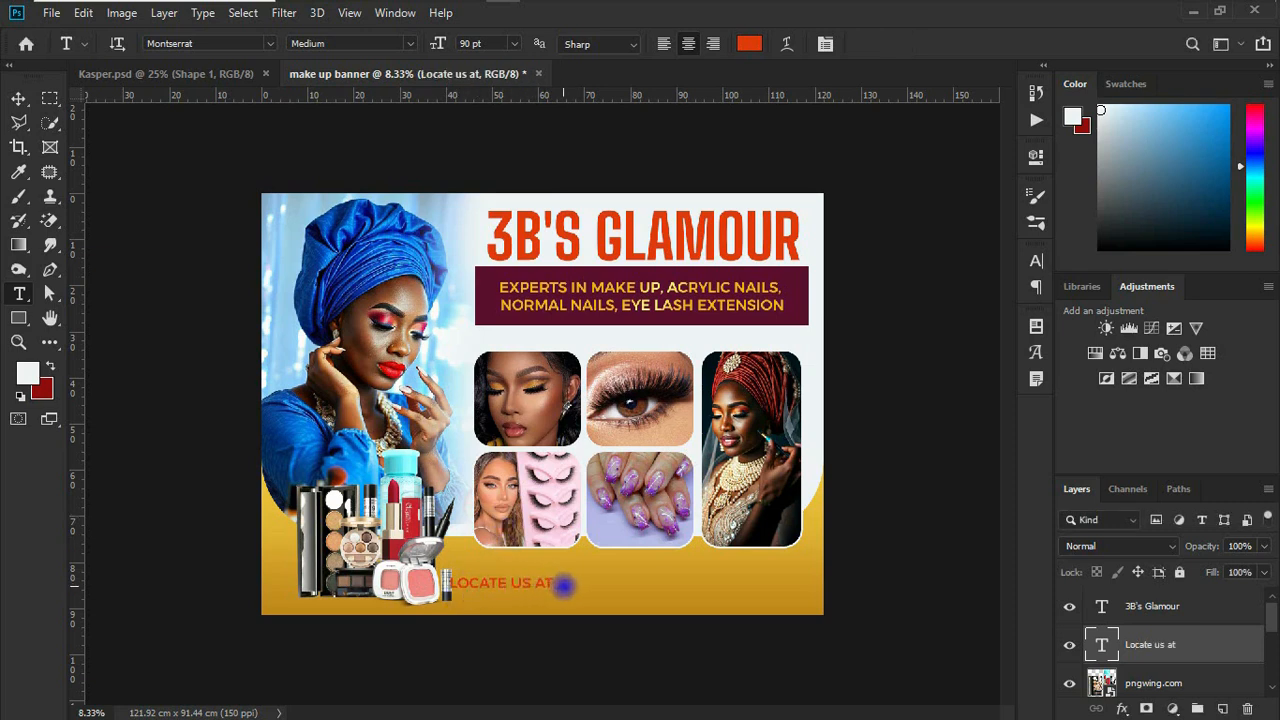
Step: Add "Gomoa Abonyi" as a separate text layer on the gold band beside "Locate us at"
left_click(578, 586)
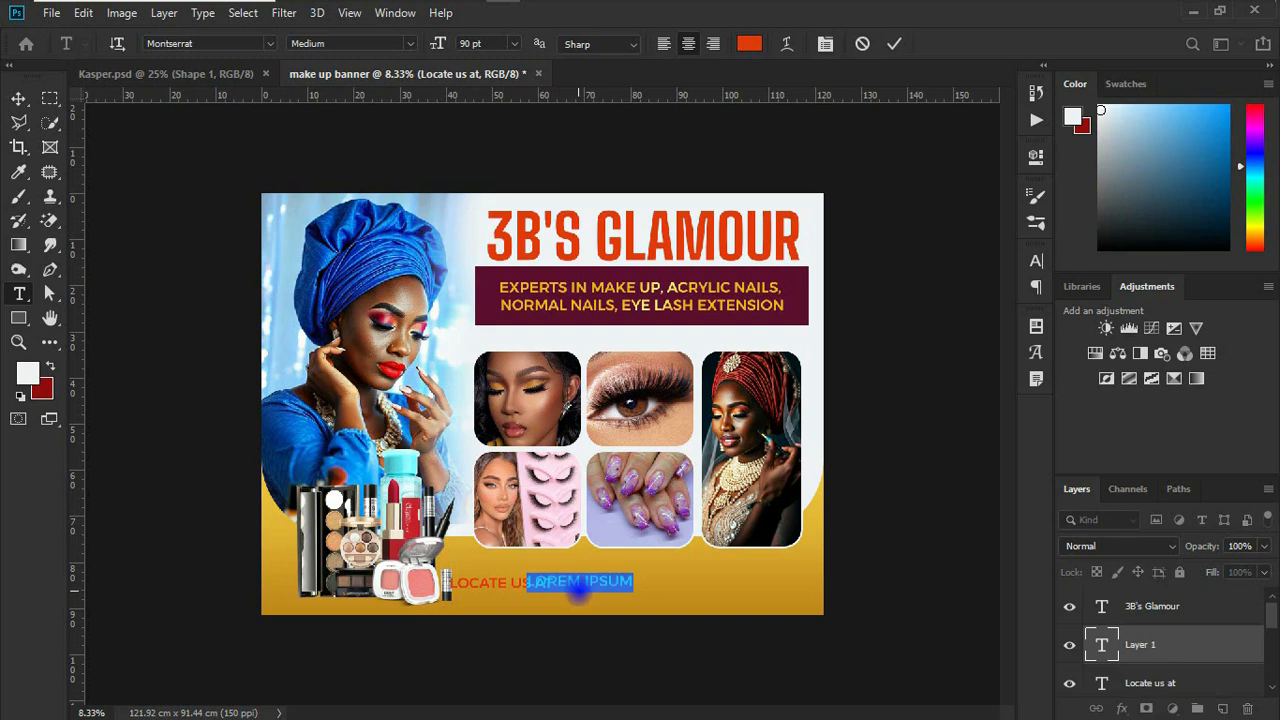
type("OGMOA ABONYI")
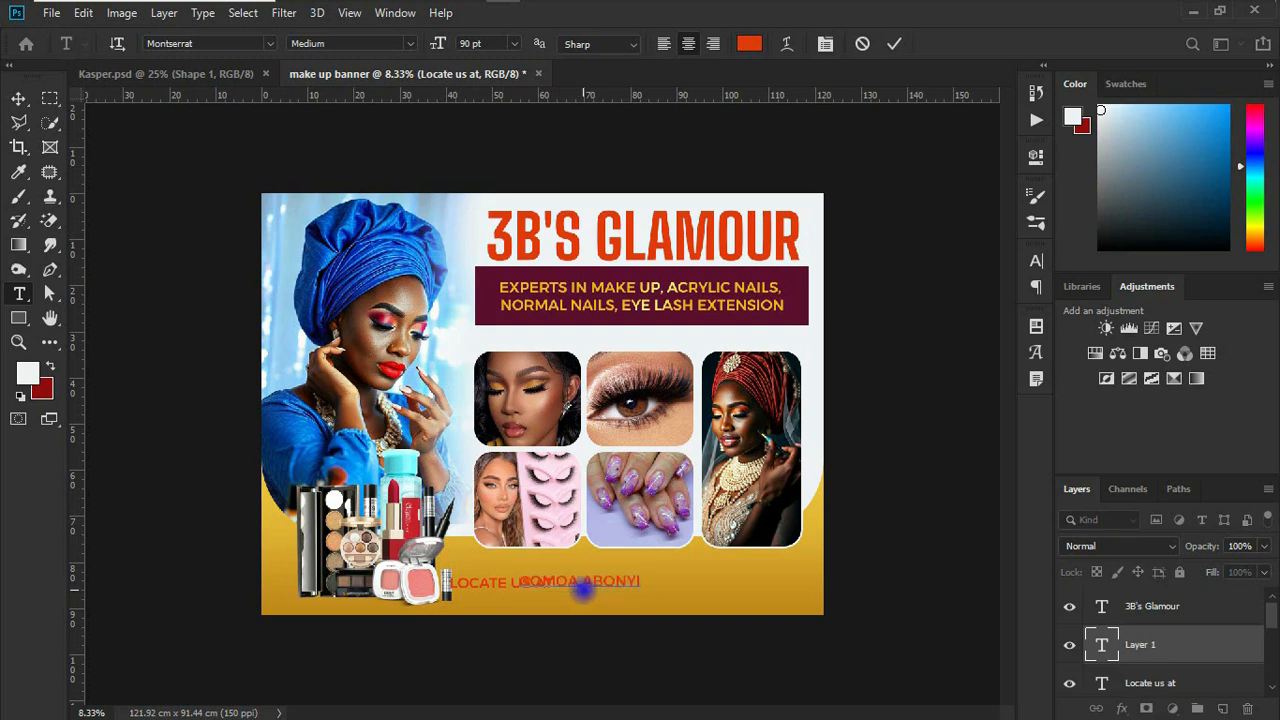
key("ctrl+Return")
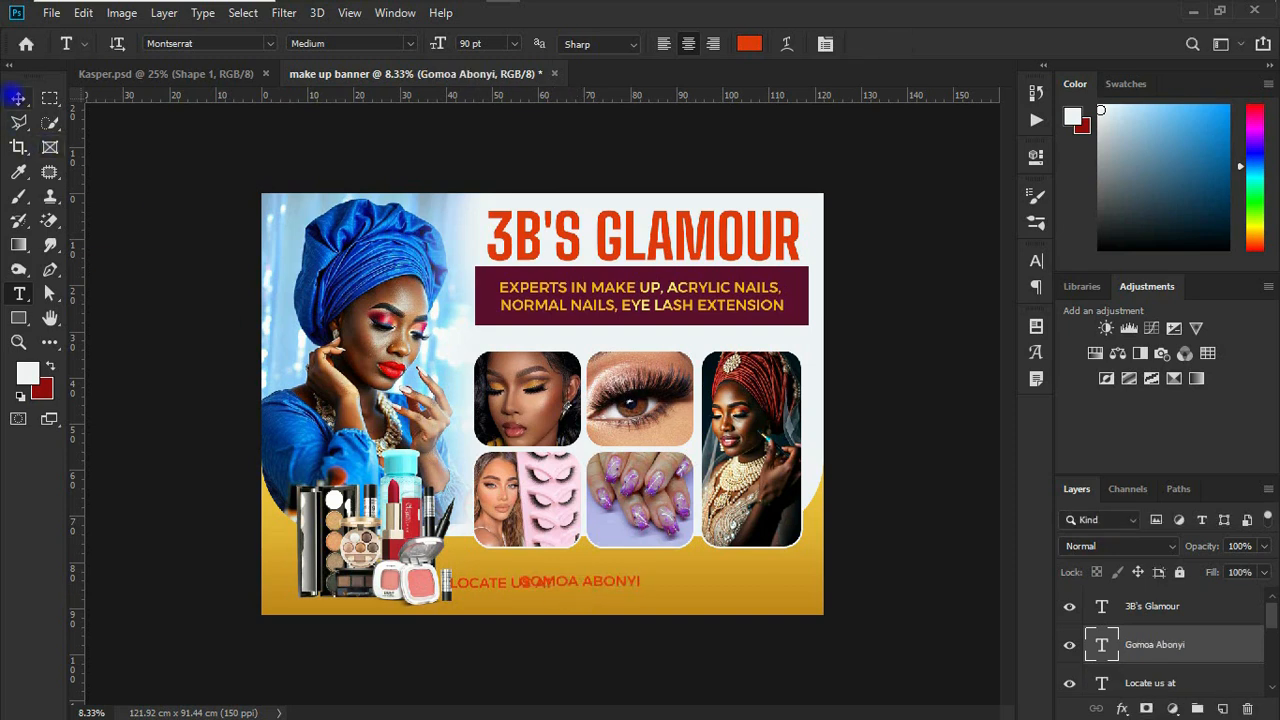
left_click(18, 97)
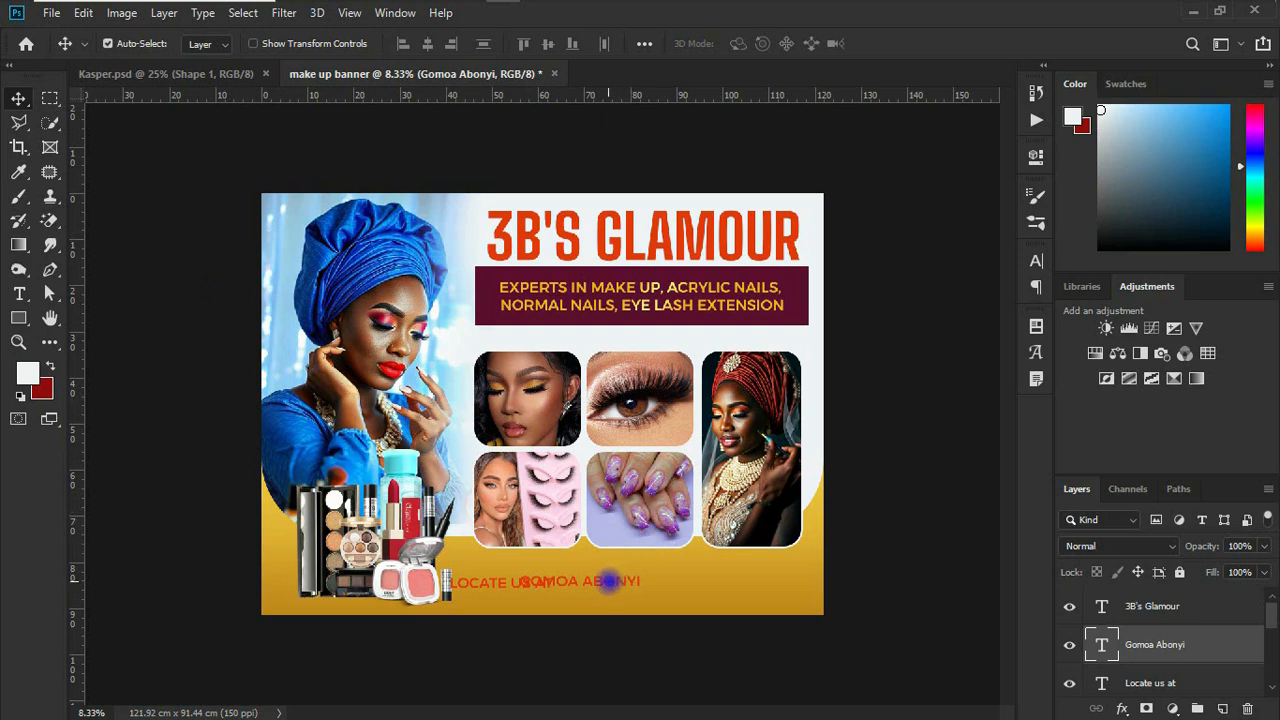
Step: Color both the "Gomoa Abonyi" and "Locate us at" texts maroon, #5b0f2f
left_click(1036, 261)
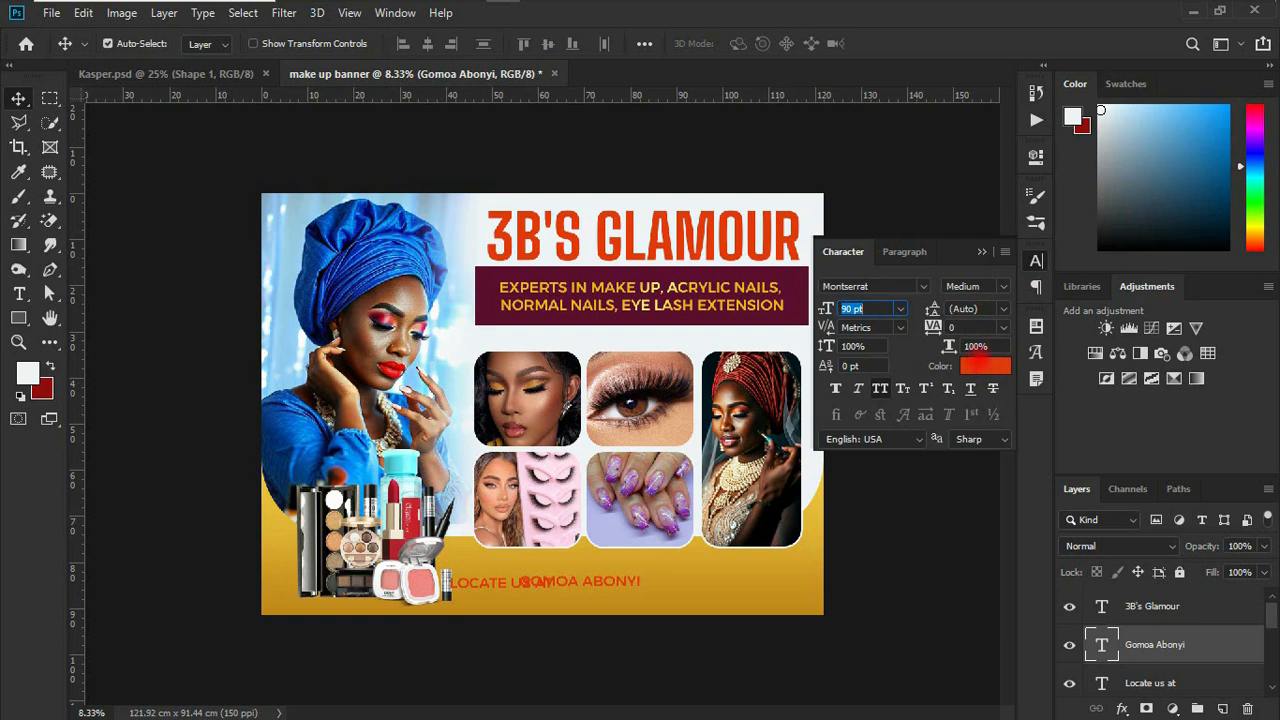
left_click(982, 365)
type("5b0f2f")
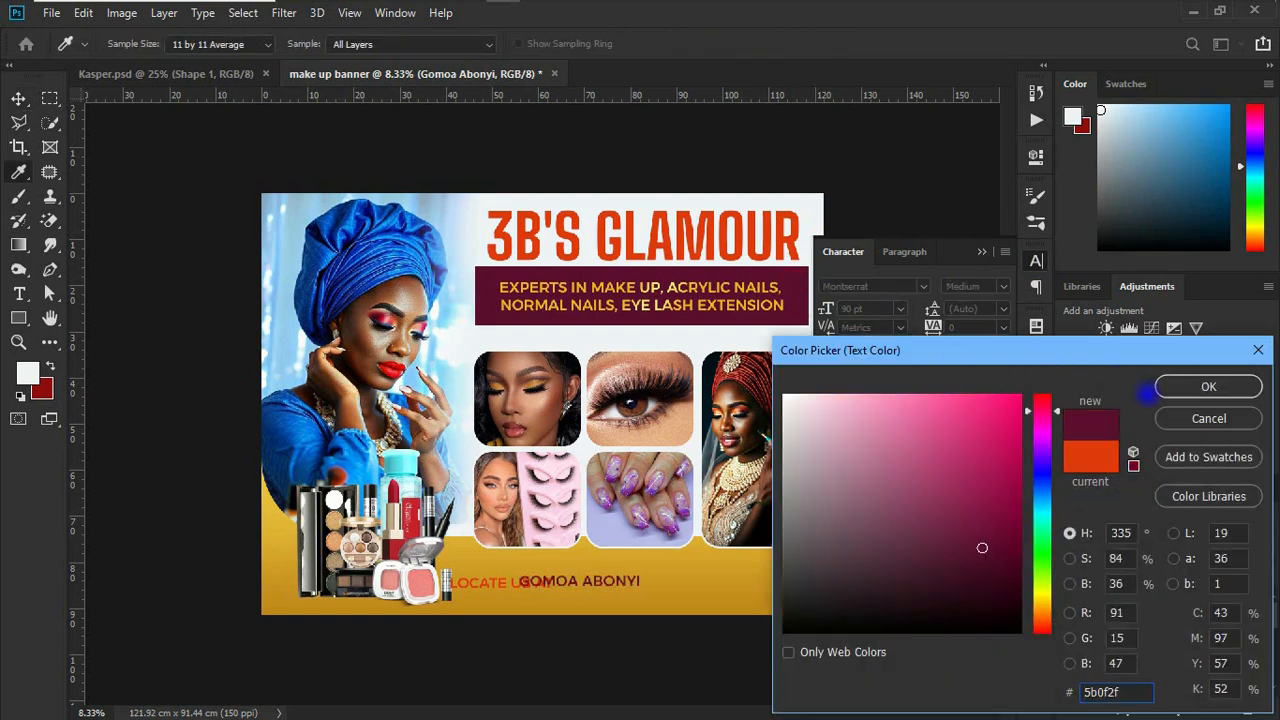
left_click(1208, 386)
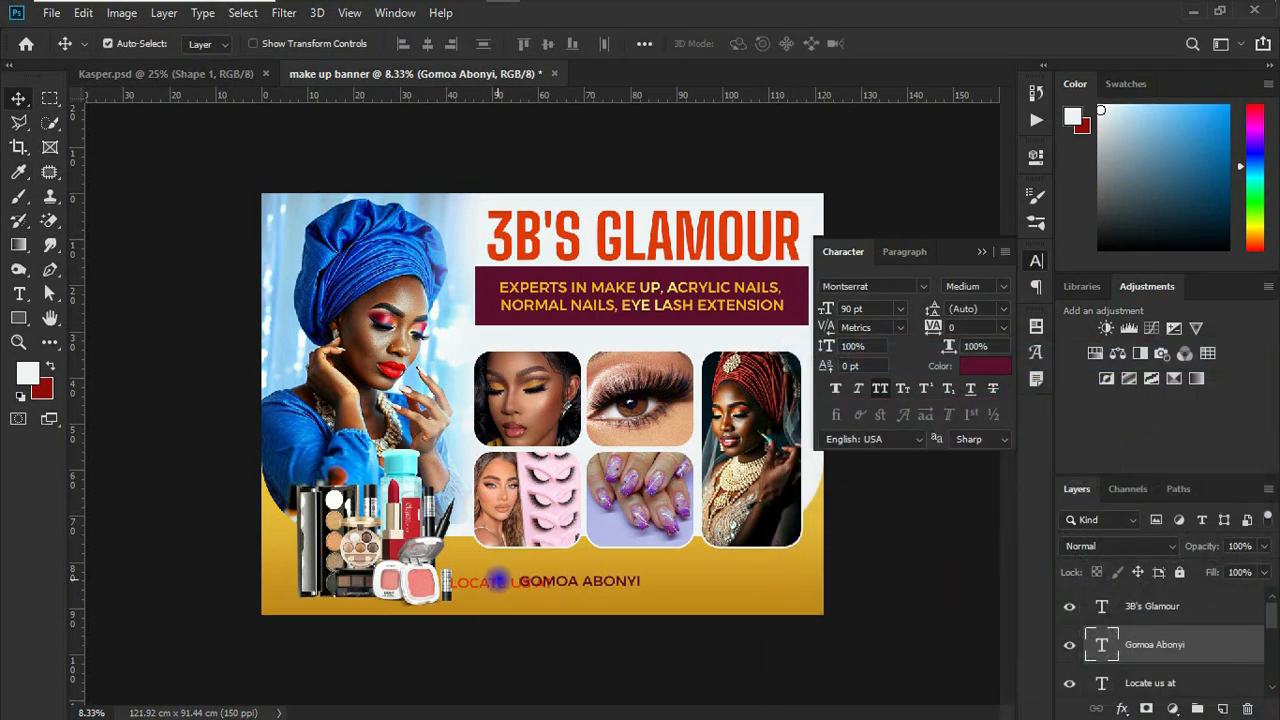
left_click(497, 580)
left_click(982, 365)
type("5b0f2f")
left_click(1168, 386)
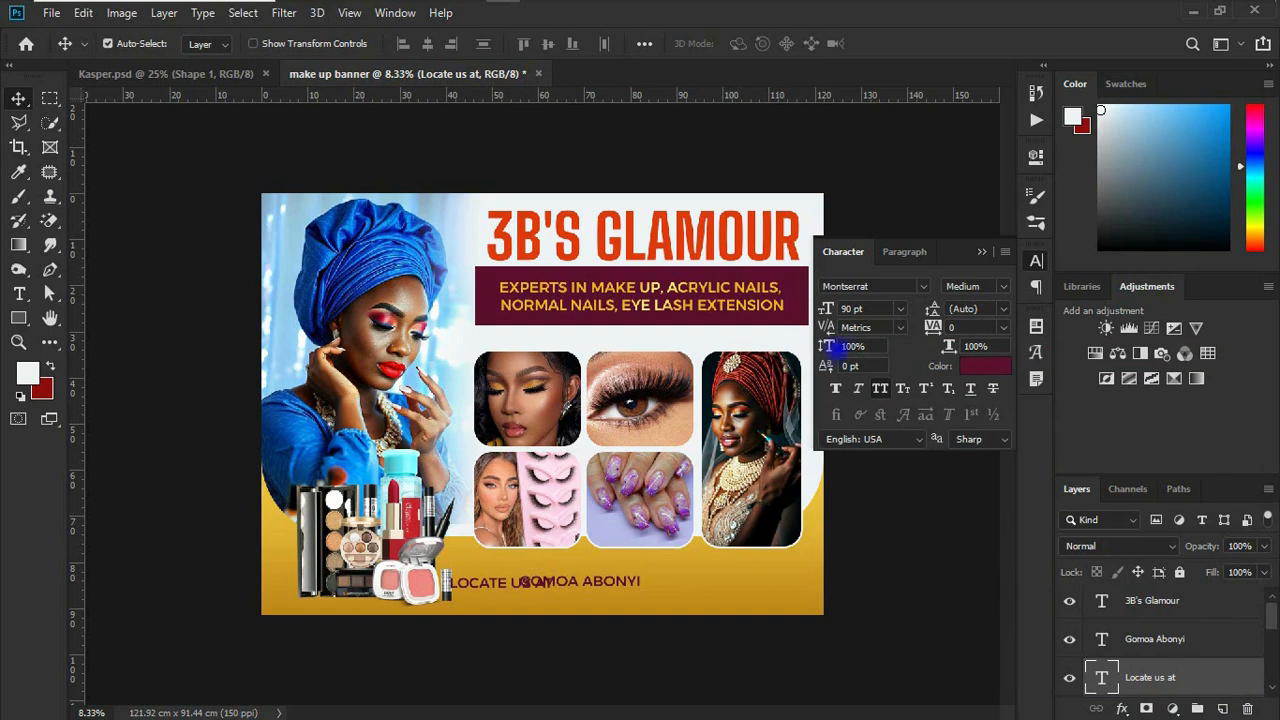
Step: Reduce "Locate us at" to 60 pt and arrange it above the "Gomoa Abonyi" text
left_click(899, 309)
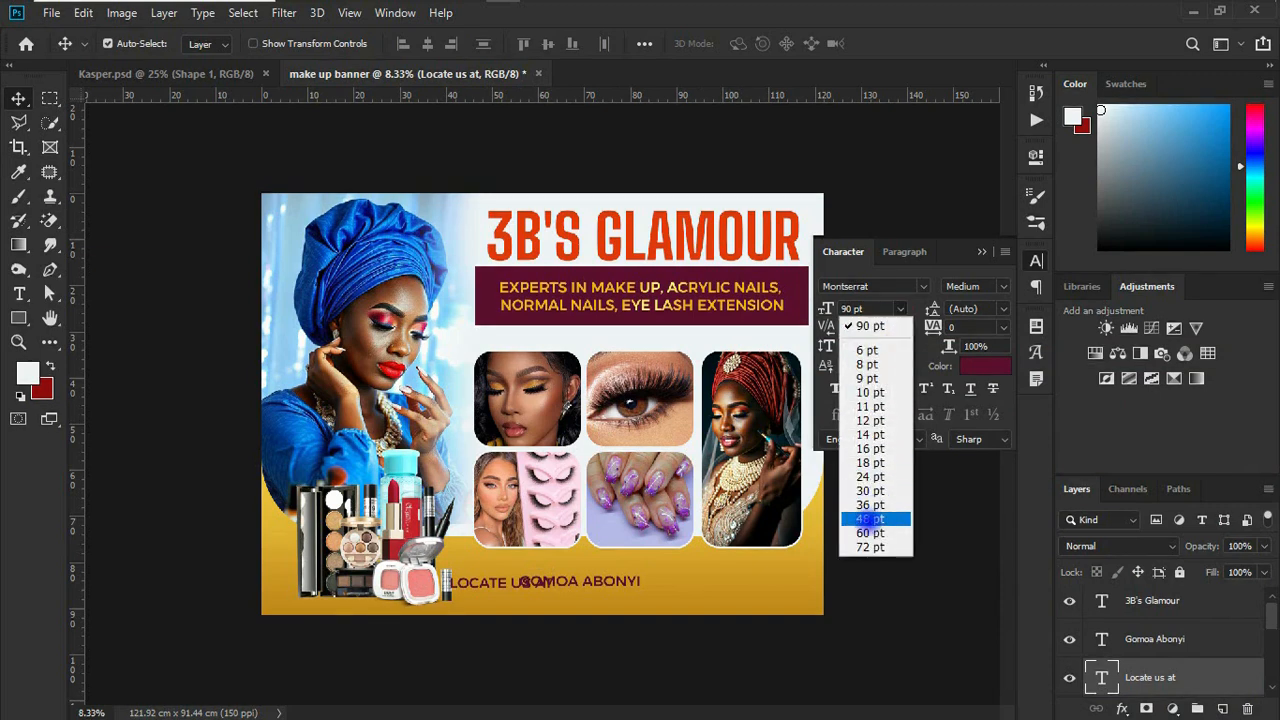
left_click(868, 533)
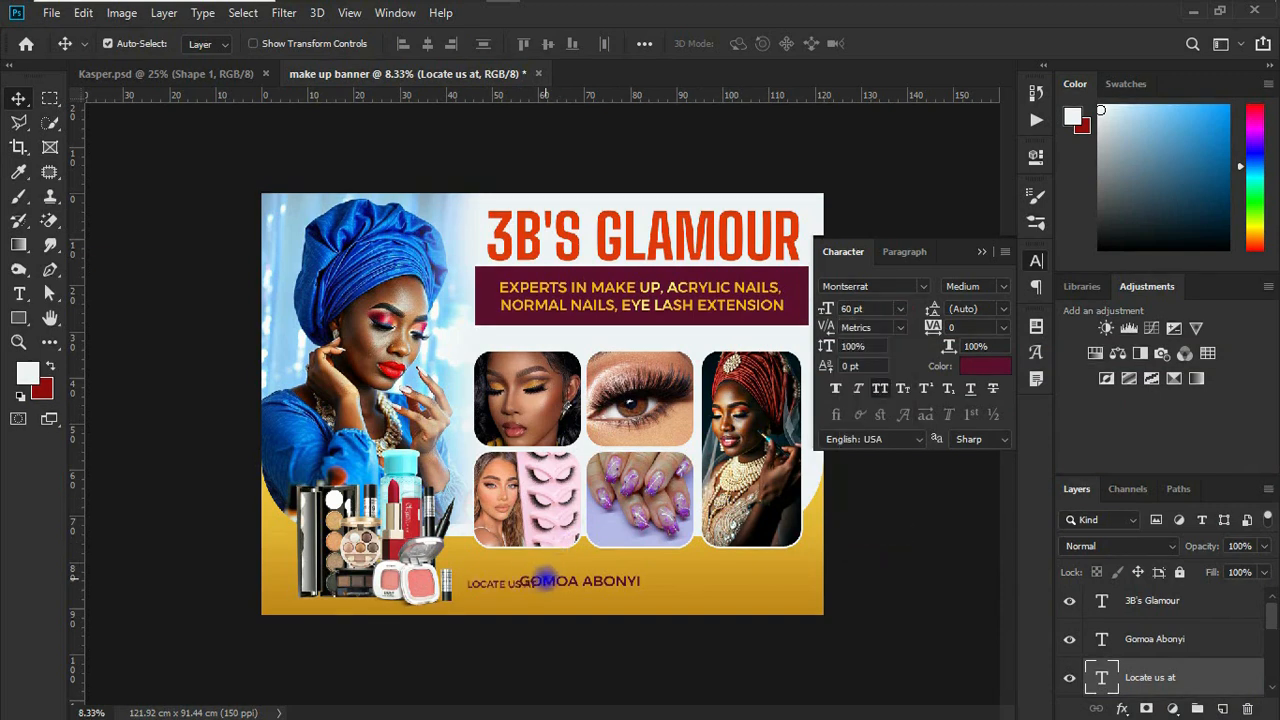
mouse_move(512, 582)
left_mouse_down()
mouse_move(490, 570)
mouse_move(521, 567)
mouse_move(526, 593)
left_mouse_up()
Step: Change the "Gomoa Abonyi" text's font to Big Shoulders Display and enlarge it to about 205 pt
left_click(916, 284)
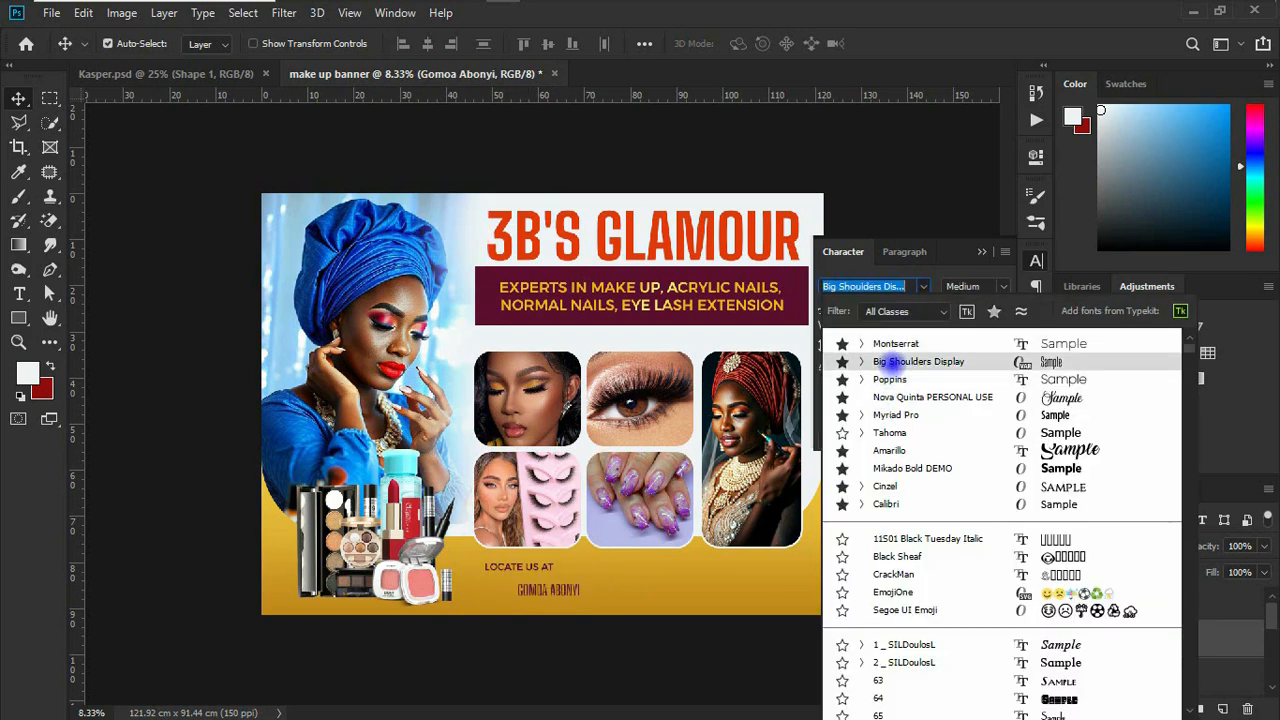
left_click(890, 363)
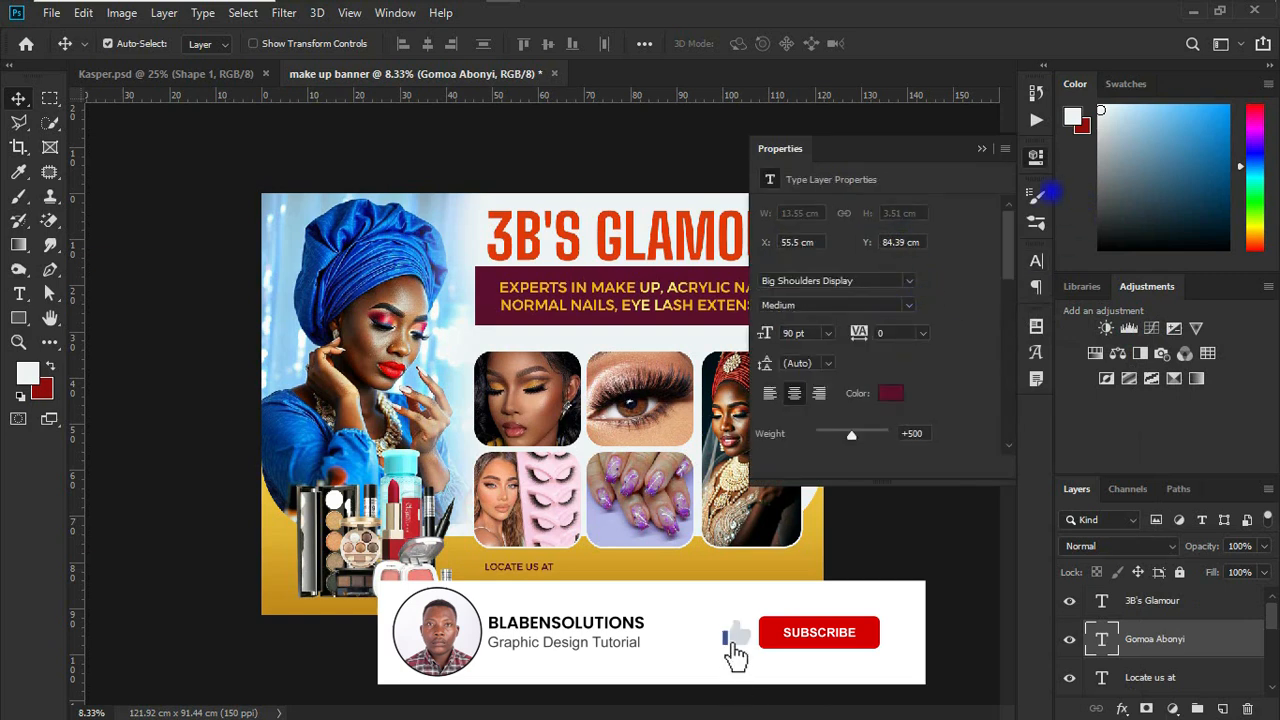
left_click(1036, 155)
left_click(1036, 261)
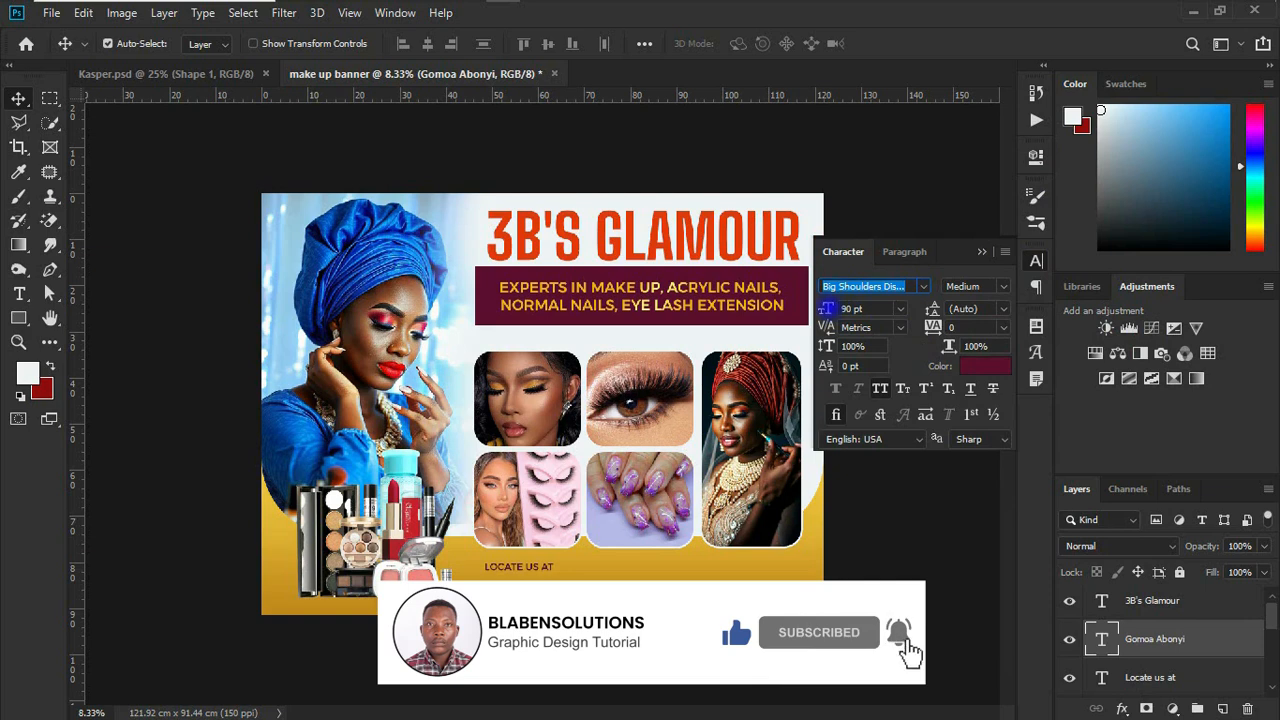
left_click(846, 309)
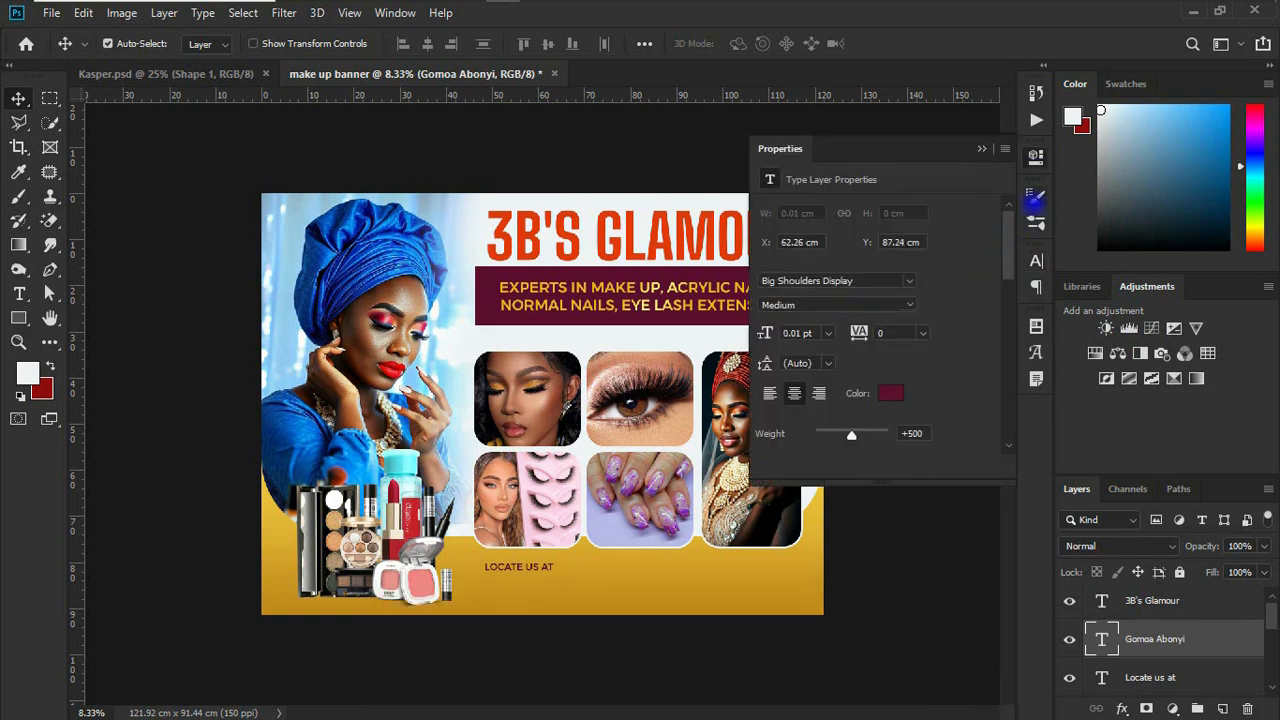
left_click(1036, 155)
left_click(1036, 261)
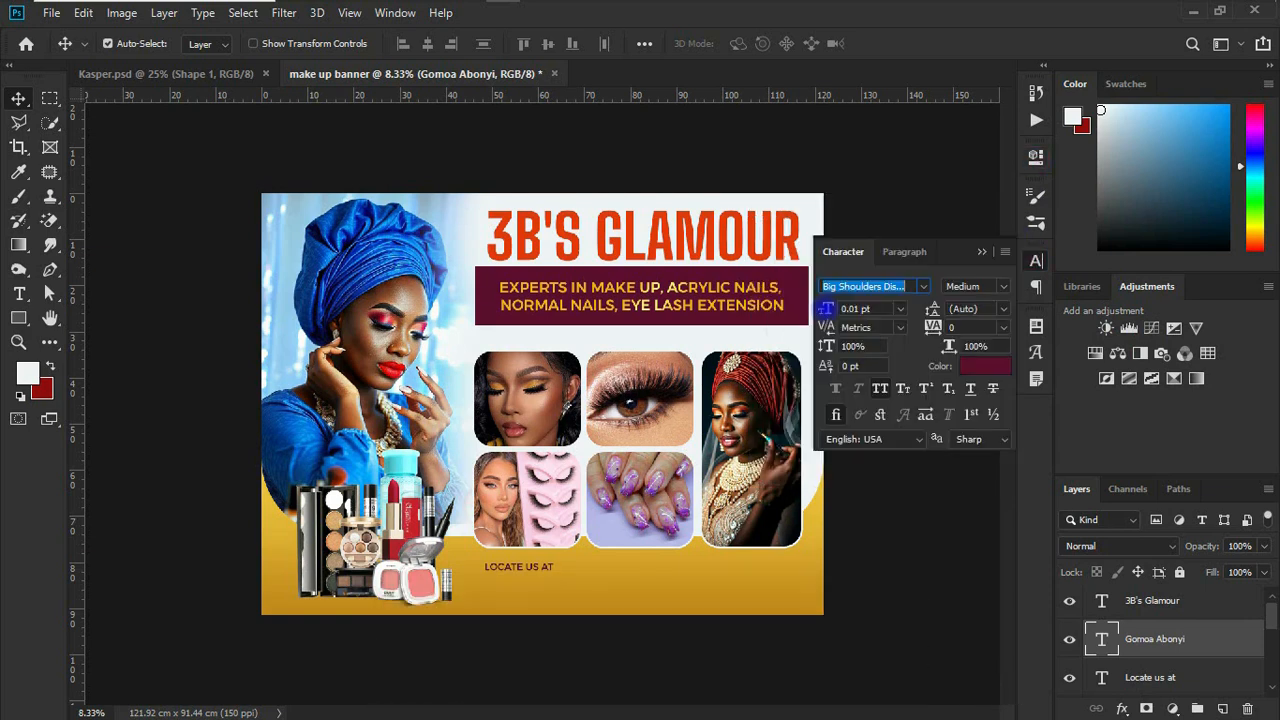
left_click_drag(826, 309, 1020, 288)
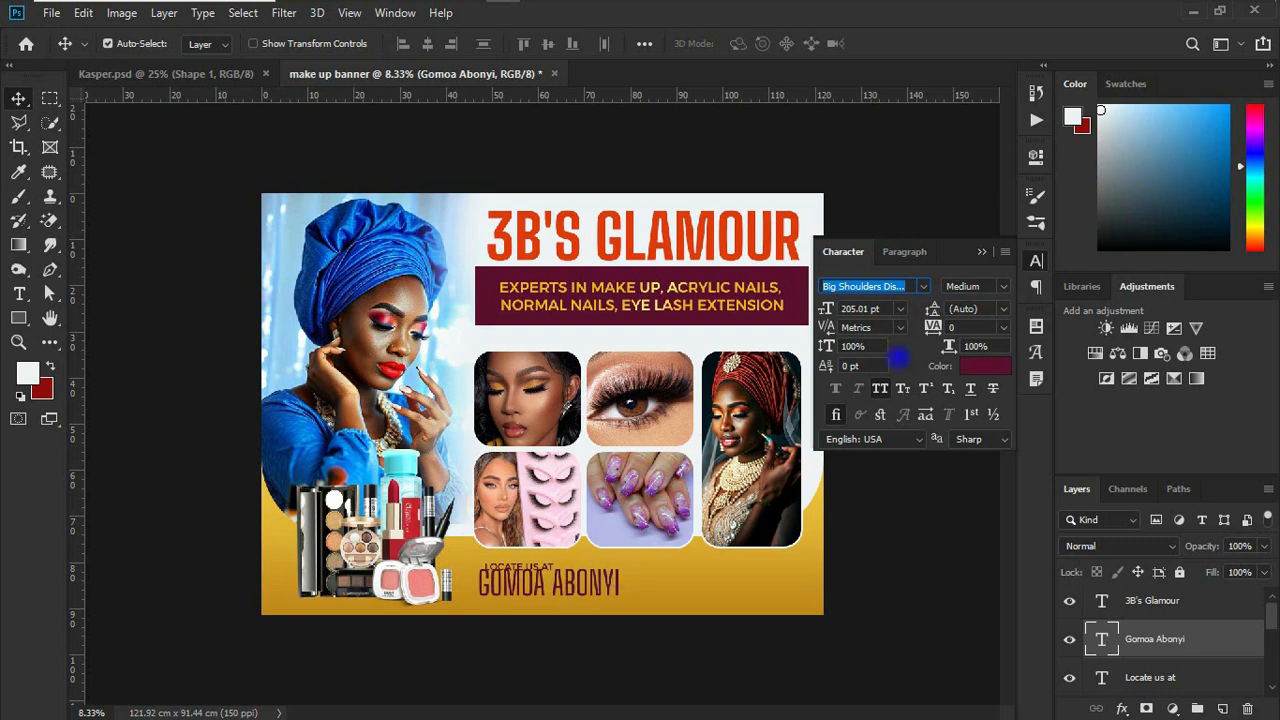
Step: Try the Bold weight on the "Gomoa Abonyi" text, and settle on ExtraBold
left_click(1004, 285)
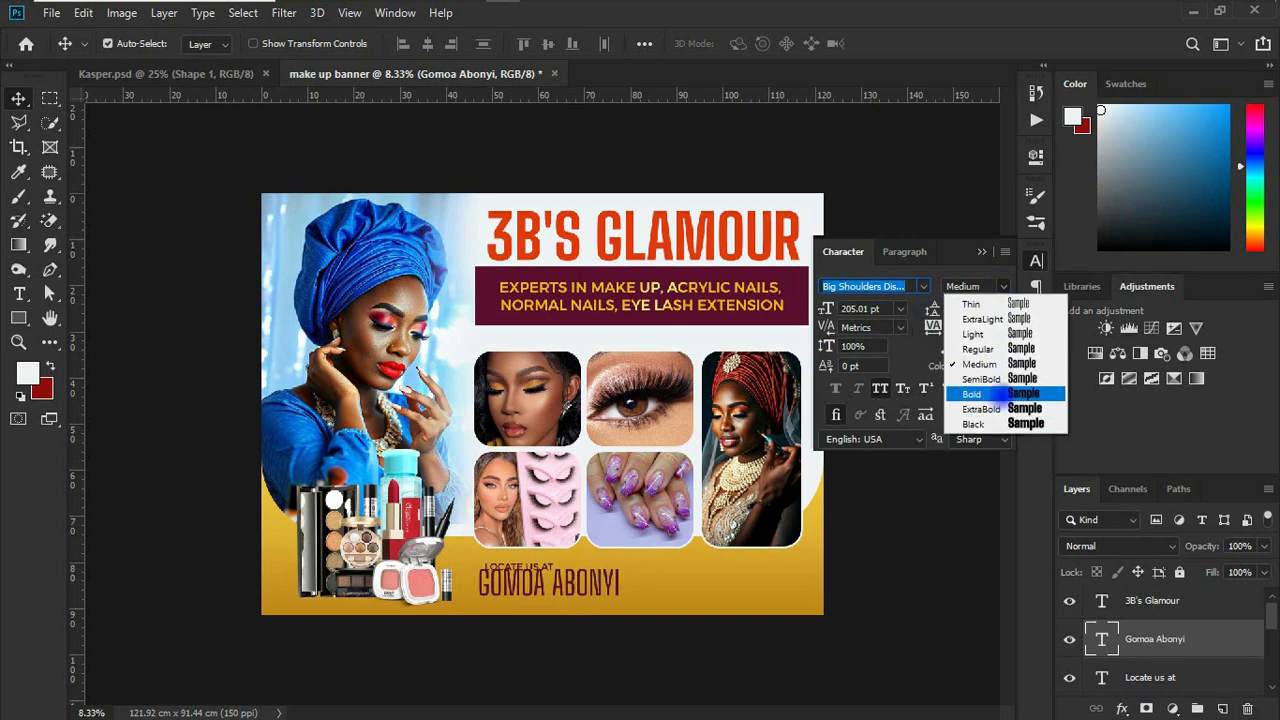
left_click(1000, 394)
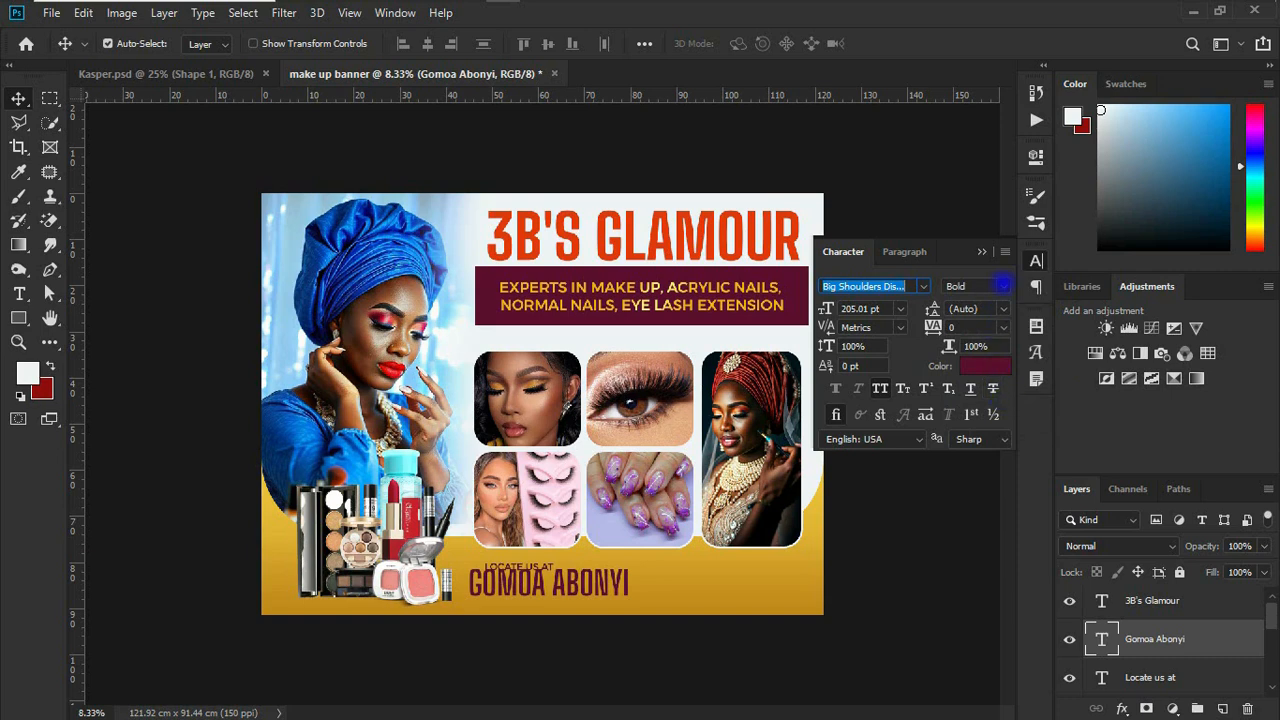
left_click(1003, 285)
left_click(998, 408)
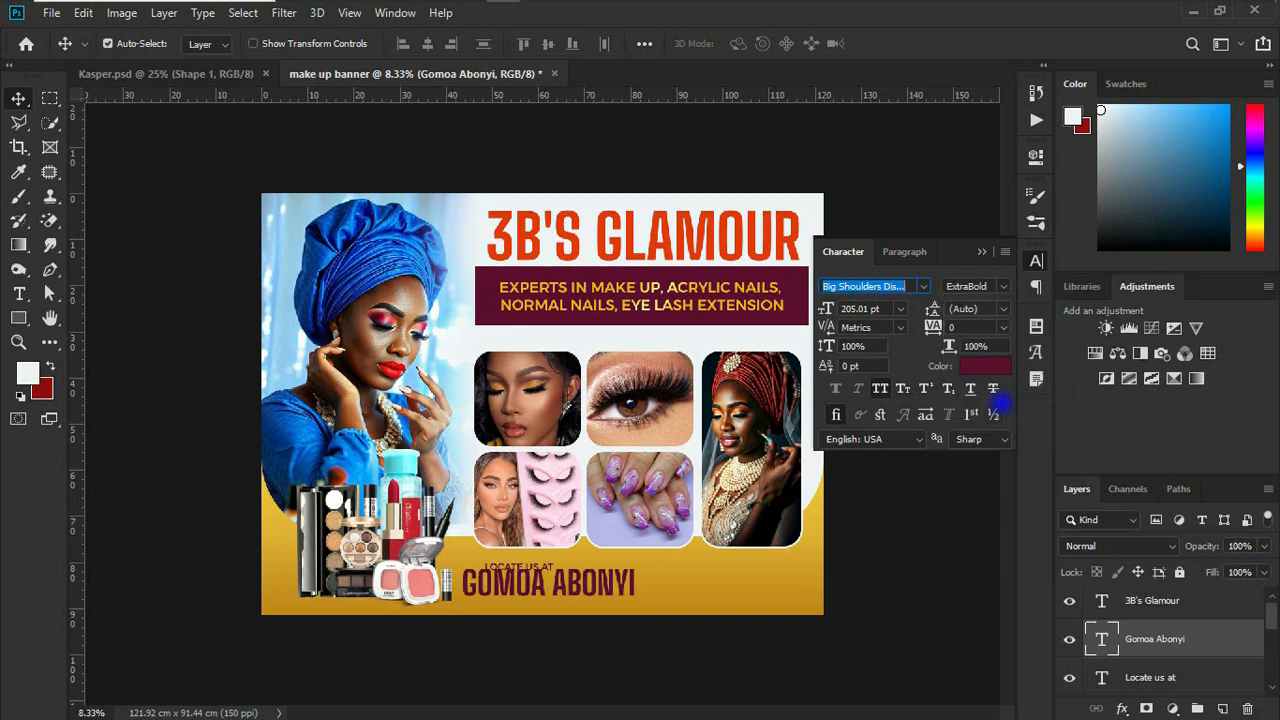
Step: Reduce the "Gomoa Abonyi" text to about 166 pt and left-align it by eye just below "Locate us at"
left_click_drag(830, 309, 826, 309)
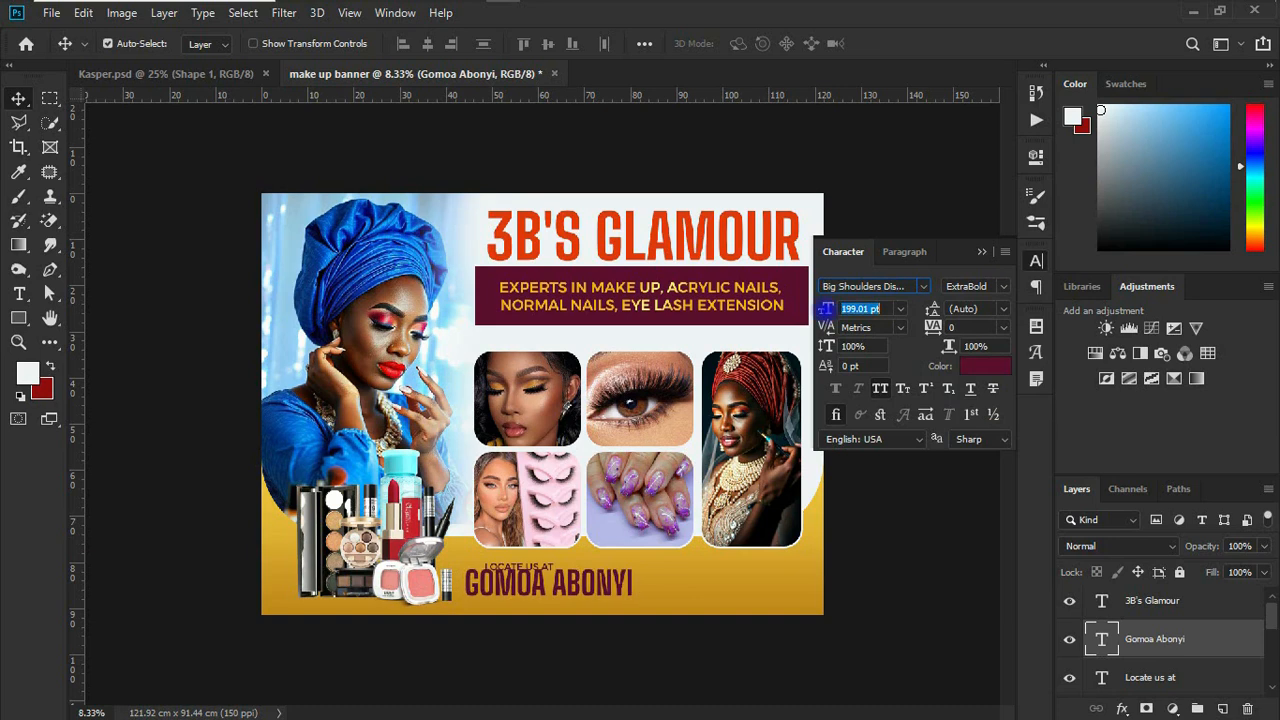
key("Return")
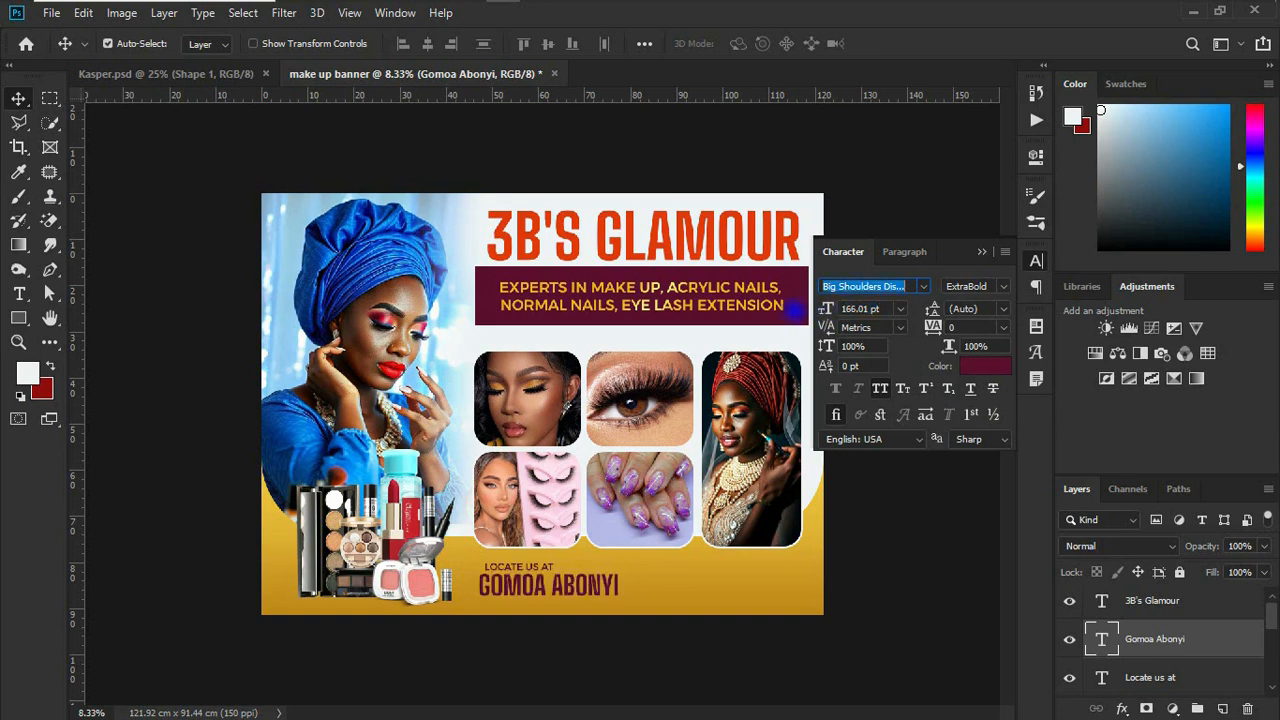
left_click_drag(577, 582, 585, 587)
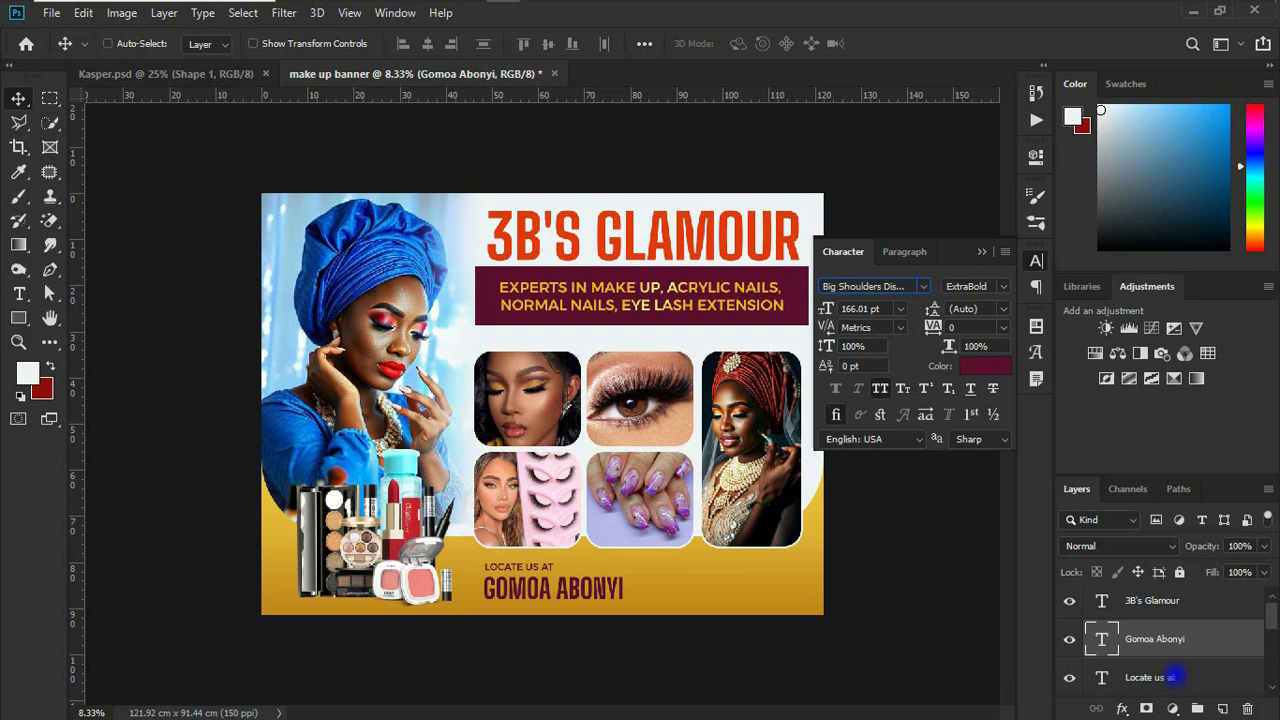
Step: Duplicate the "Locate us at" and "Gomoa Abonyi" text layers together and shift the copies horizontally to the right of the originals
left_click(1185, 677, "ctrl")
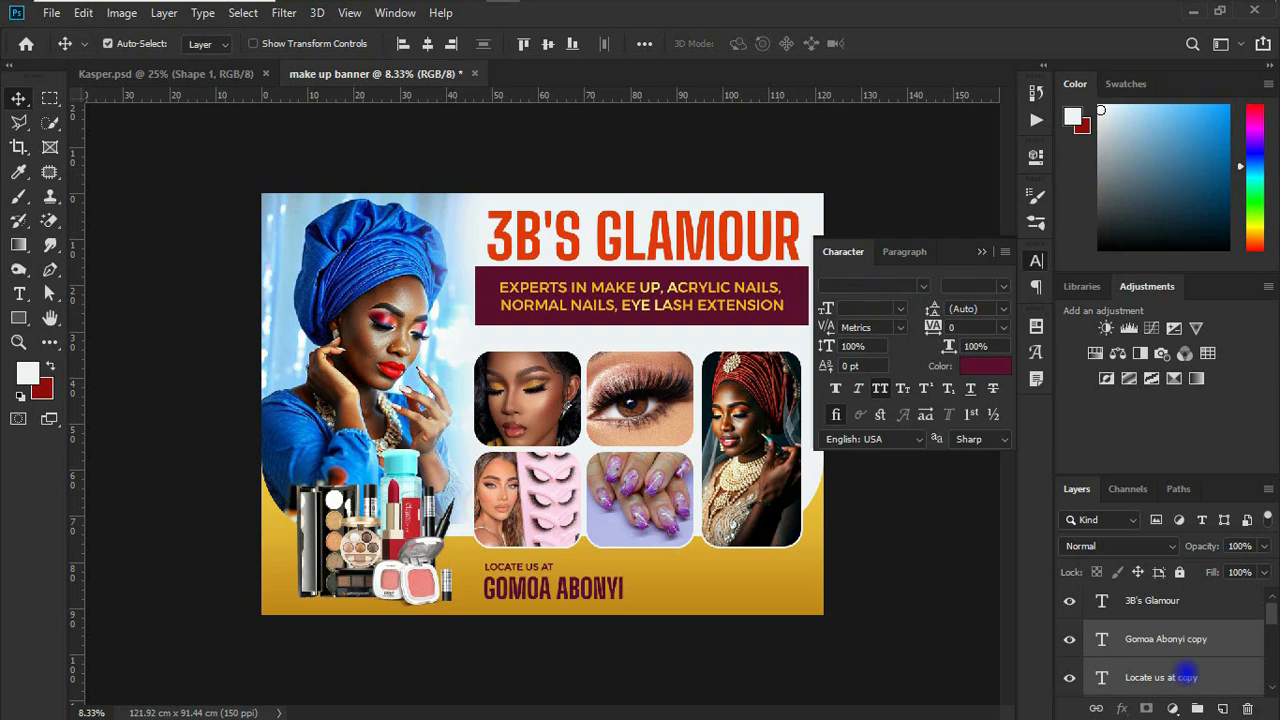
key("shift+Right")
key("shift+Right")
key("shift+Right")
key("shift+Right")
key("shift+Right")
key("shift+Right")
key("shift+Right")
key("shift+Right")
key("shift+Right")
key("shift+Right")
key("shift+Right")
key("shift+Right")
key("shift+Right")
key("shift+Right")
key("shift+Right")
key("shift+Right")
key("shift+Right")
key("shift+Right")
key("shift+Right")
key("shift+Right")
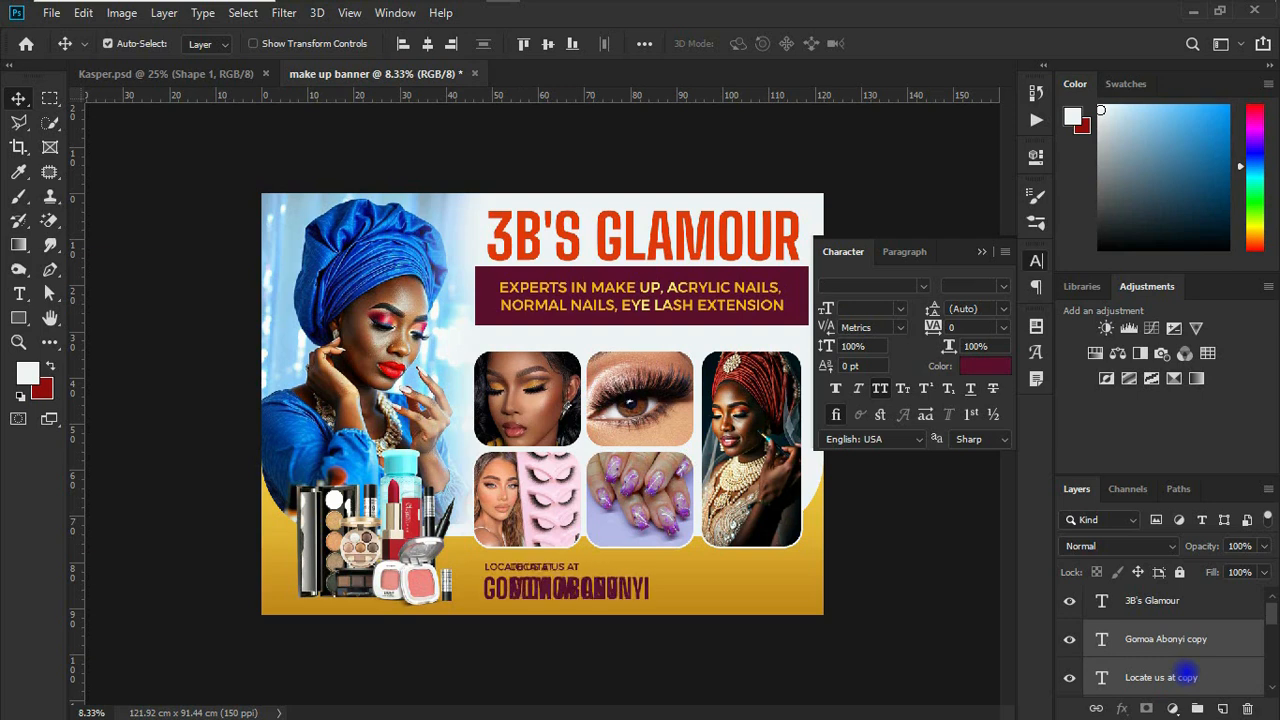
key("shift+Right")
key("shift+Right")
key("shift+Right")
key("shift+Right")
key("shift+Right")
key("shift+Right")
key("shift+Right")
key("shift+Right")
key("shift+Right")
key("shift+Right")
key("shift+Right")
key("shift+Right")
key("shift+Right")
key("shift+Right")
key("shift+Right")
key("shift+Right")
key("shift+Right")
key("shift+Right")
key("shift+Right")
key("shift+Right")
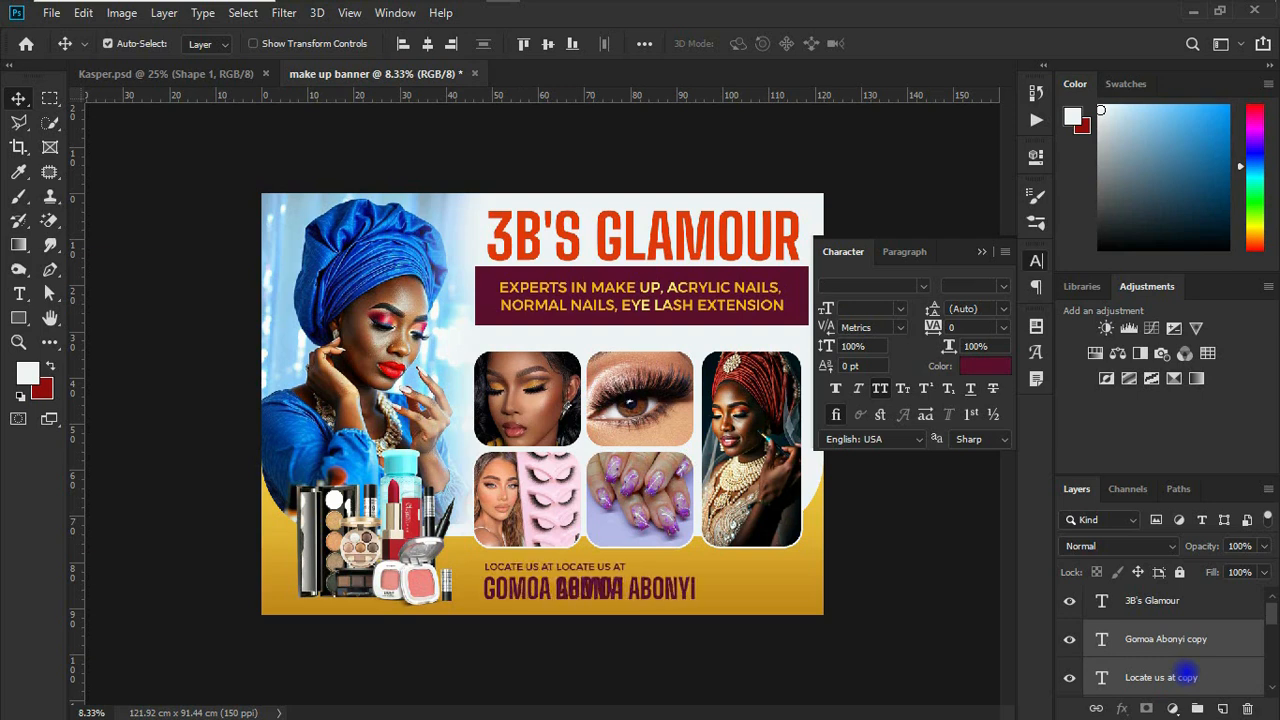
key("shift+Right")
key("shift+Right")
key("shift+Right")
key("shift+Right")
key("shift+Right")
key("shift+Right")
key("shift+Right")
key("shift+Right")
key("shift+Right")
key("shift+Right")
key("shift+Right")
key("shift+Right")
key("shift+Right")
key("shift+Right")
key("shift+Right")
key("shift+Right")
key("shift+Right")
key("shift+Right")
key("shift+Right")
key("shift+Right")
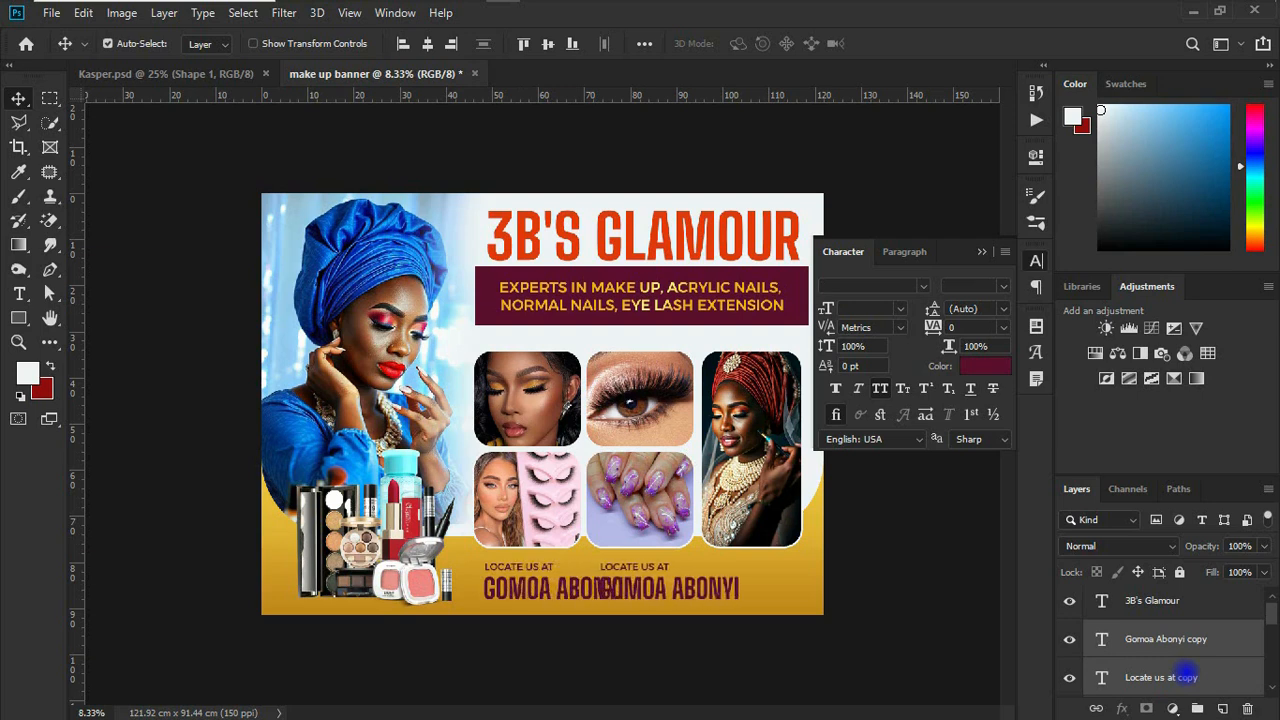
key("shift+Right")
key("shift+Right")
key("shift+Right")
key("shift+Right")
key("shift+Right")
key("shift+Right")
key("shift+Right")
key("shift+Right")
key("shift+Right")
key("shift+Right")
key("shift+Right")
key("shift+Right")
key("shift+Right")
key("shift+Right")
key("shift+Right")
key("shift+Right")
key("shift+Right")
key("shift+Right")
key("shift+Right")
key("shift+Right")
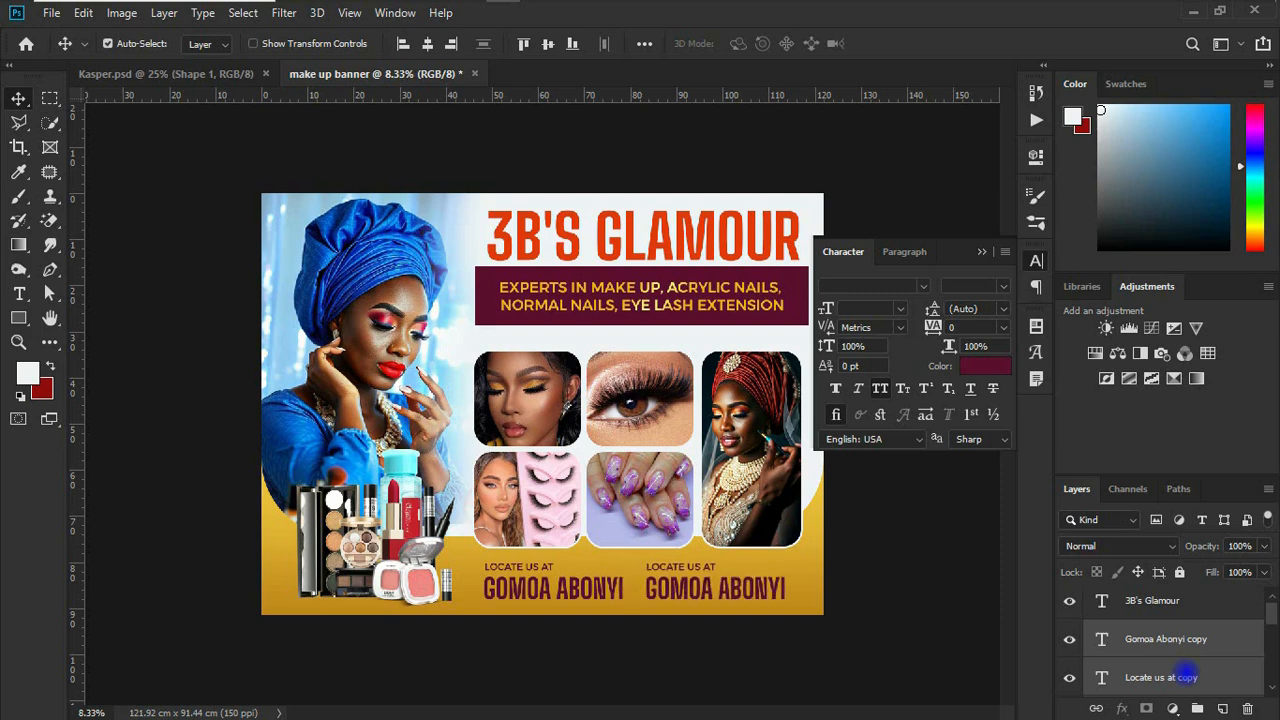
Step: Group the two copied text layers and name the group "contact"
key("ctrl+g")
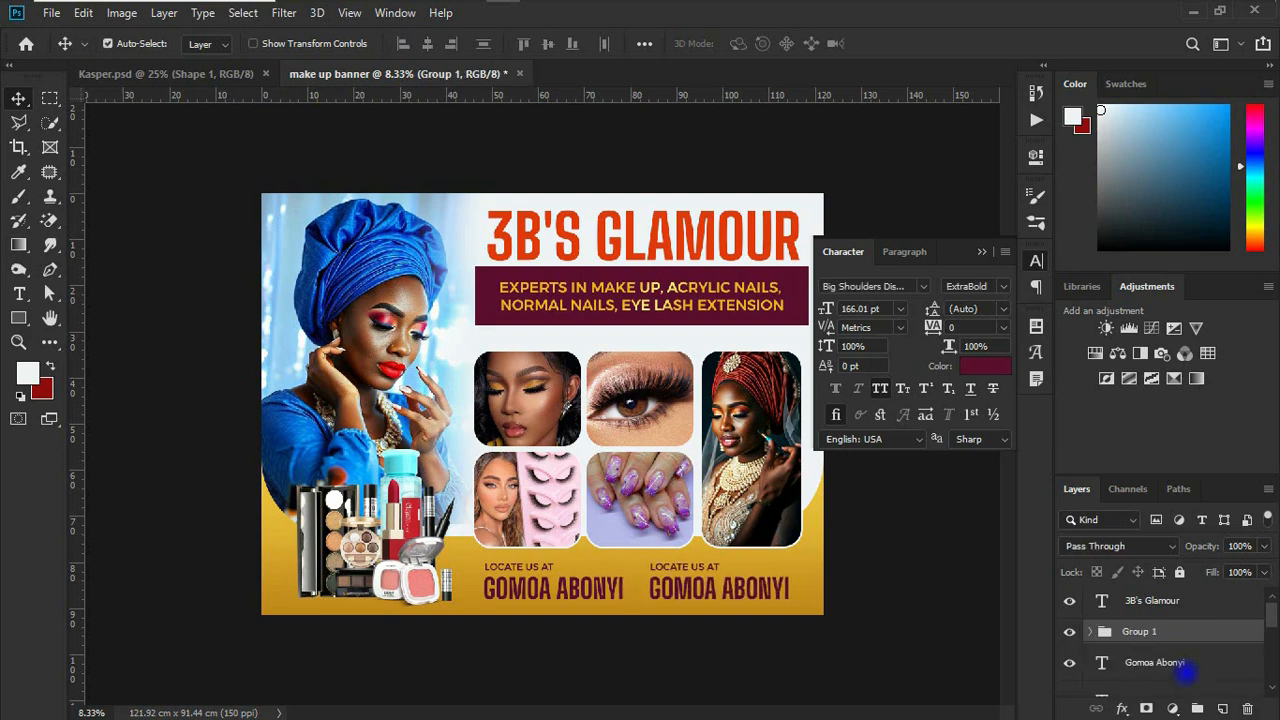
double_click(1140, 631)
key("Return")
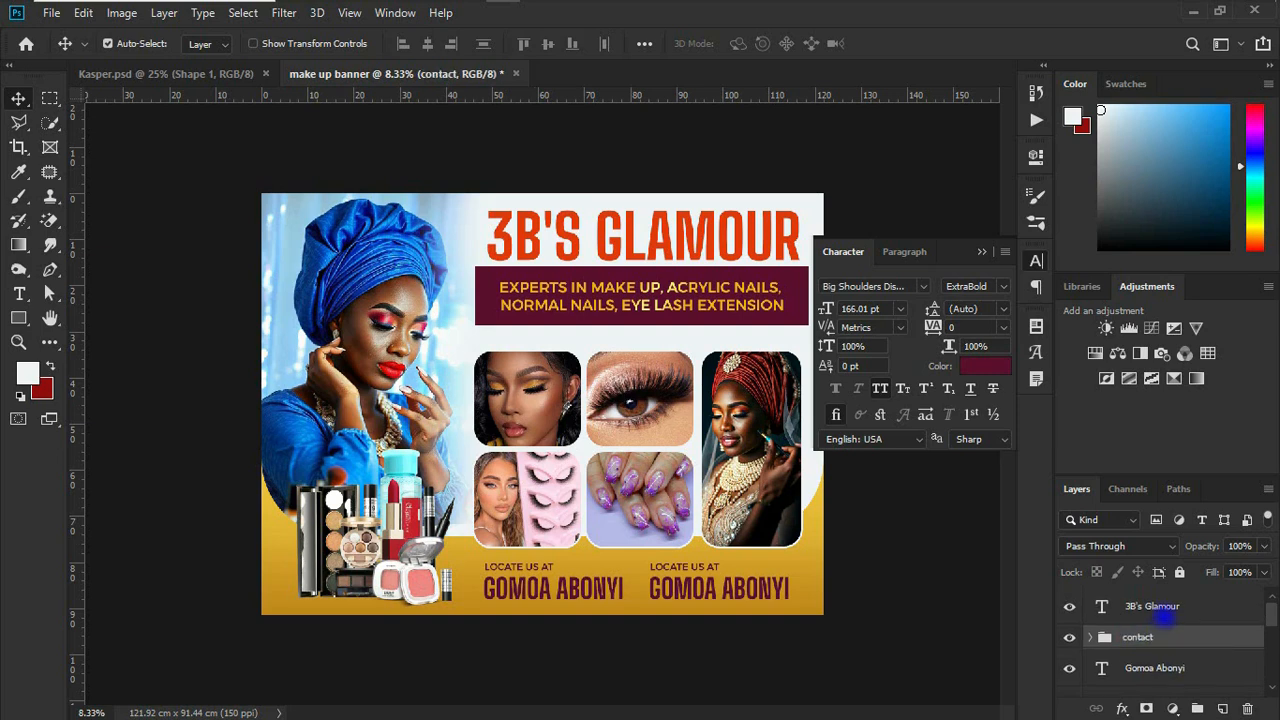
scroll(1195, 655, "down", 2)
double_click(1181, 628)
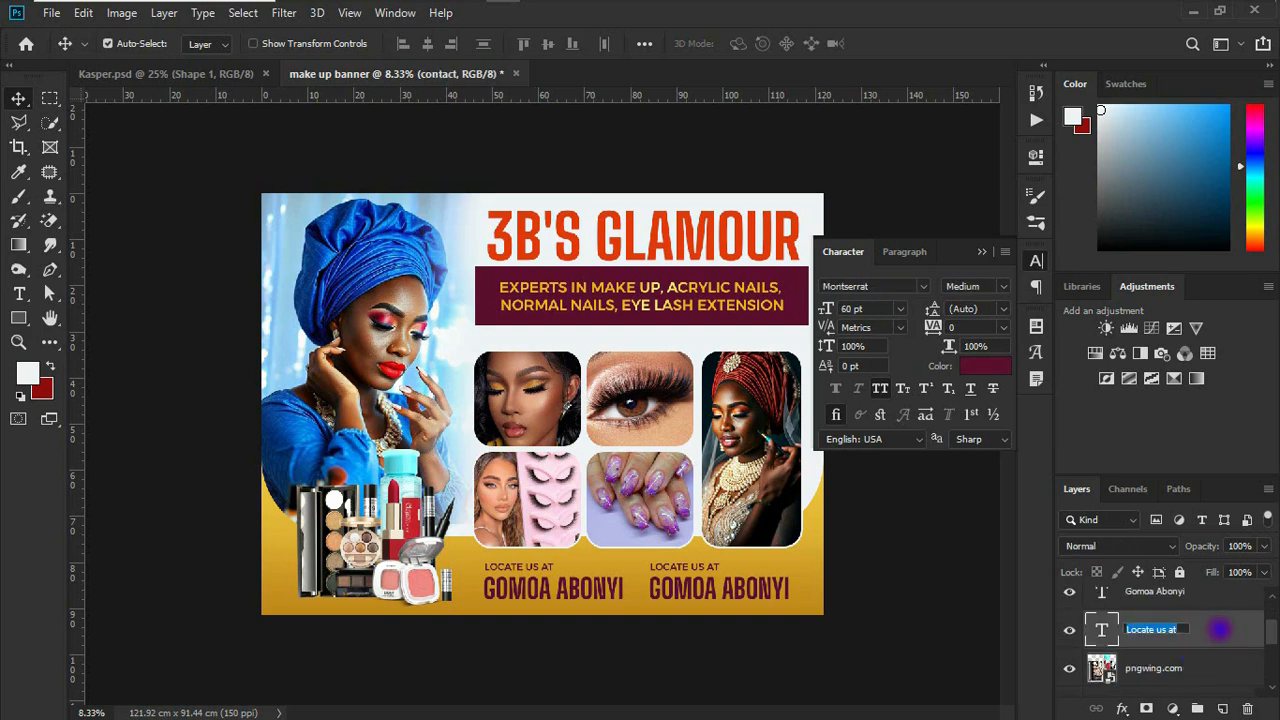
left_click(1219, 604)
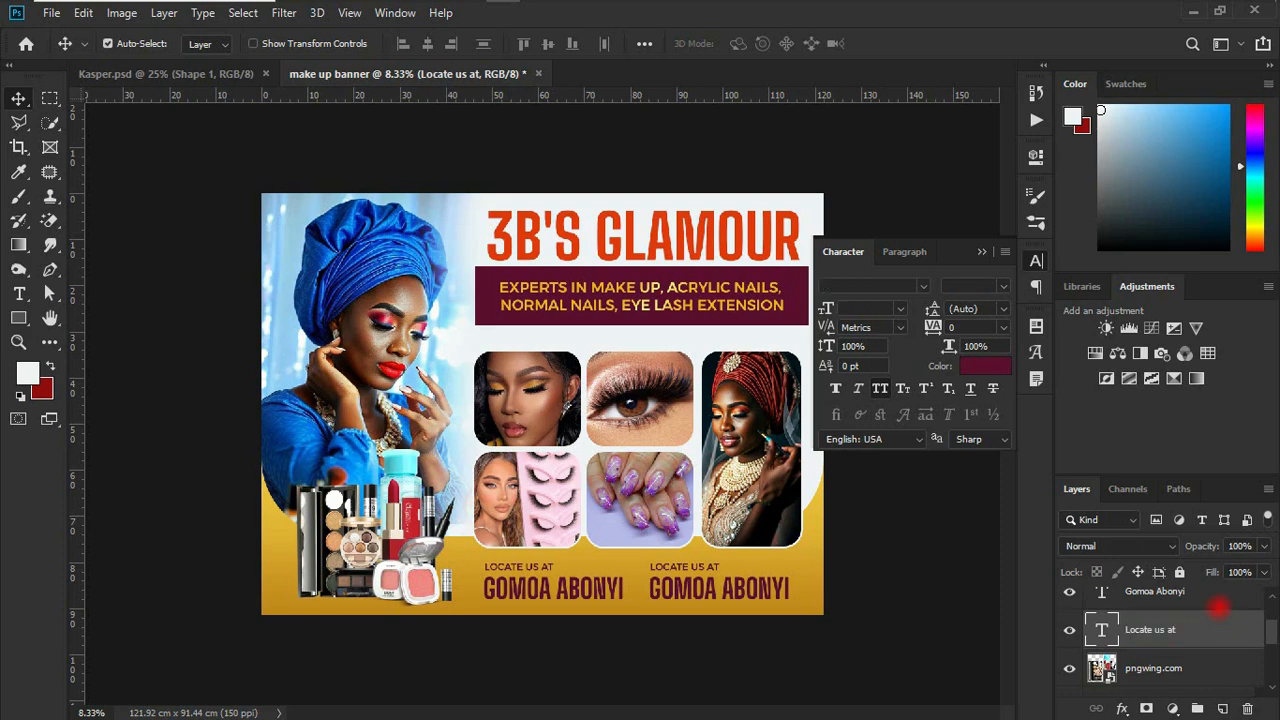
double_click(1218, 606)
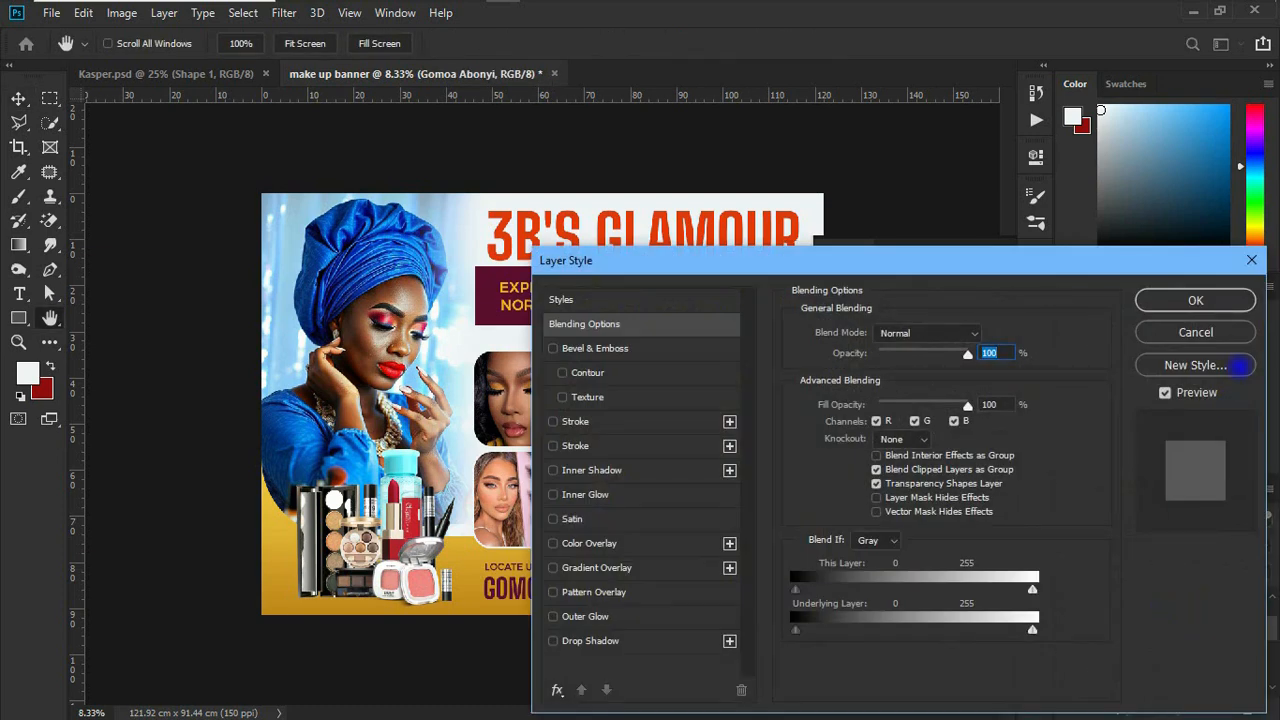
left_click(1196, 332)
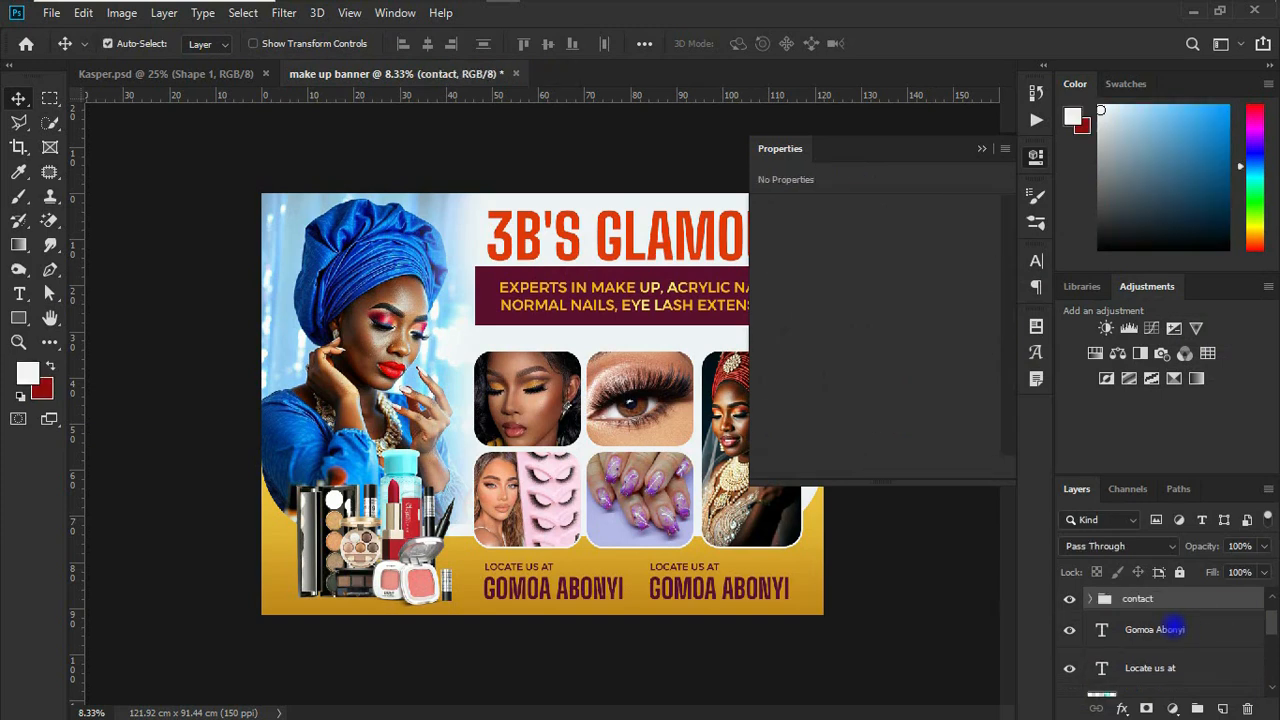
Step: Group the original "Gomoa Abonyi" and "Locate us at" text layers and name the group "location"
left_click(1228, 634)
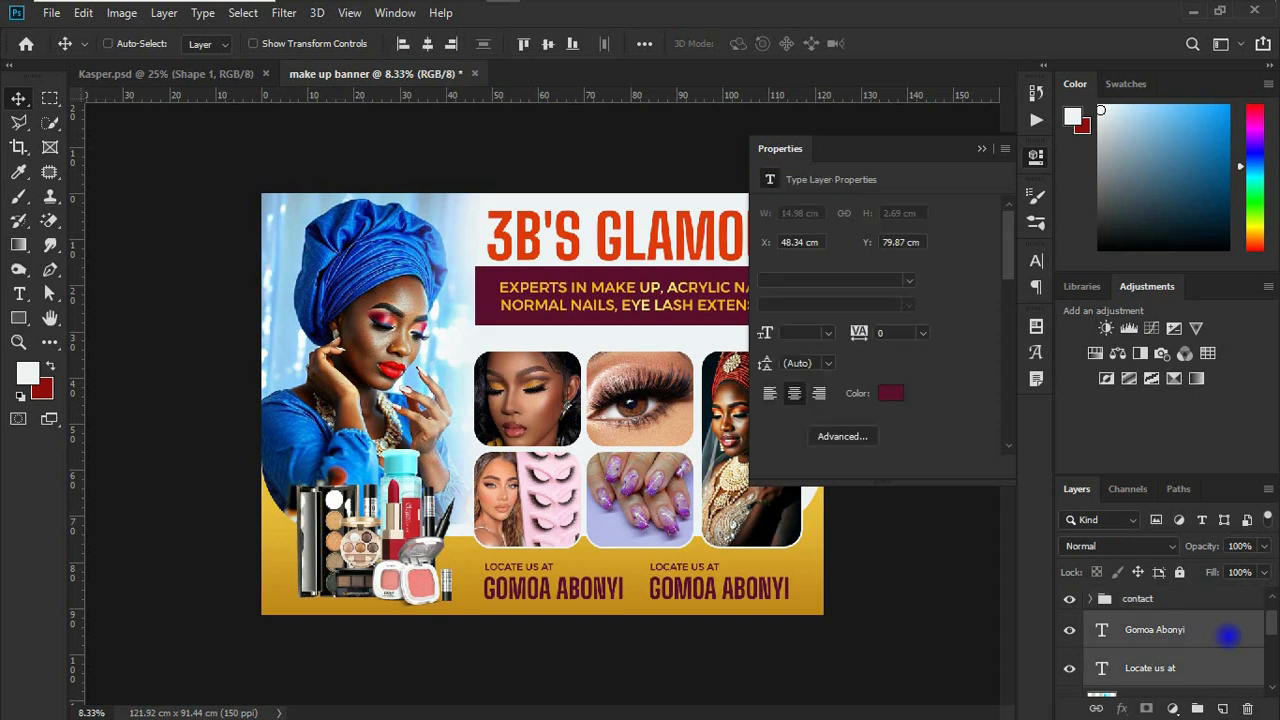
key("ctrl+g")
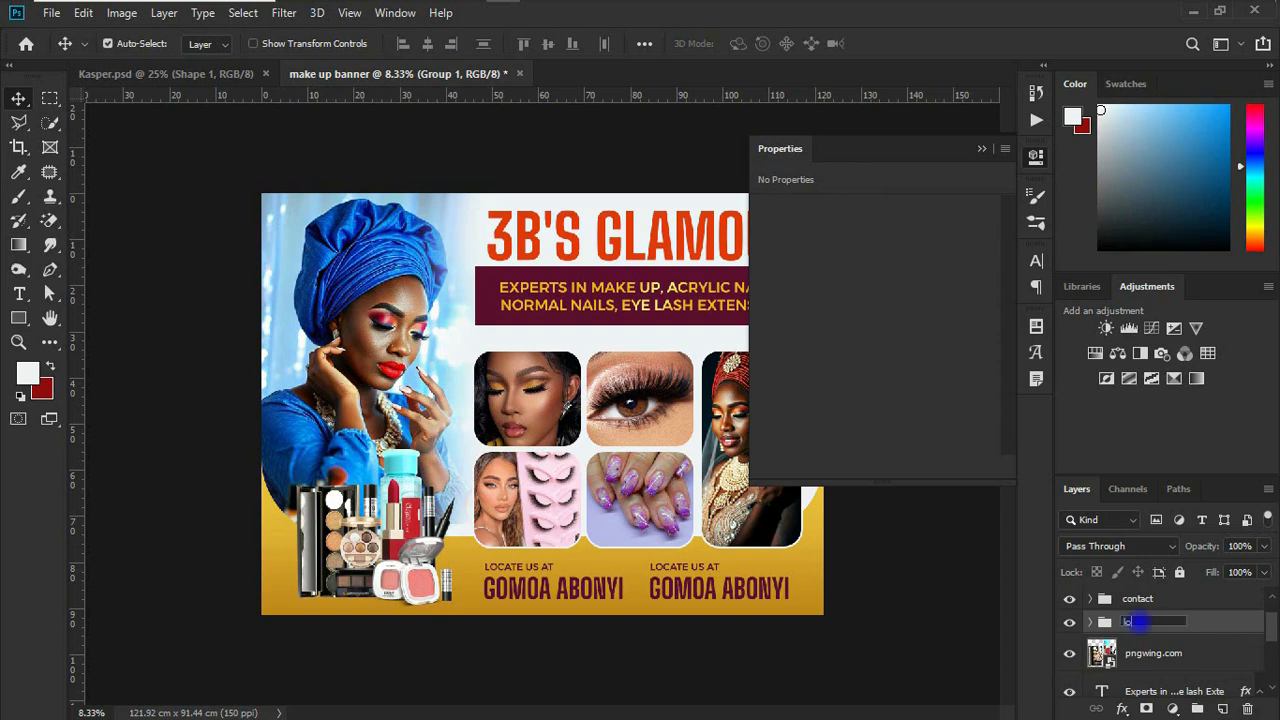
key("Return")
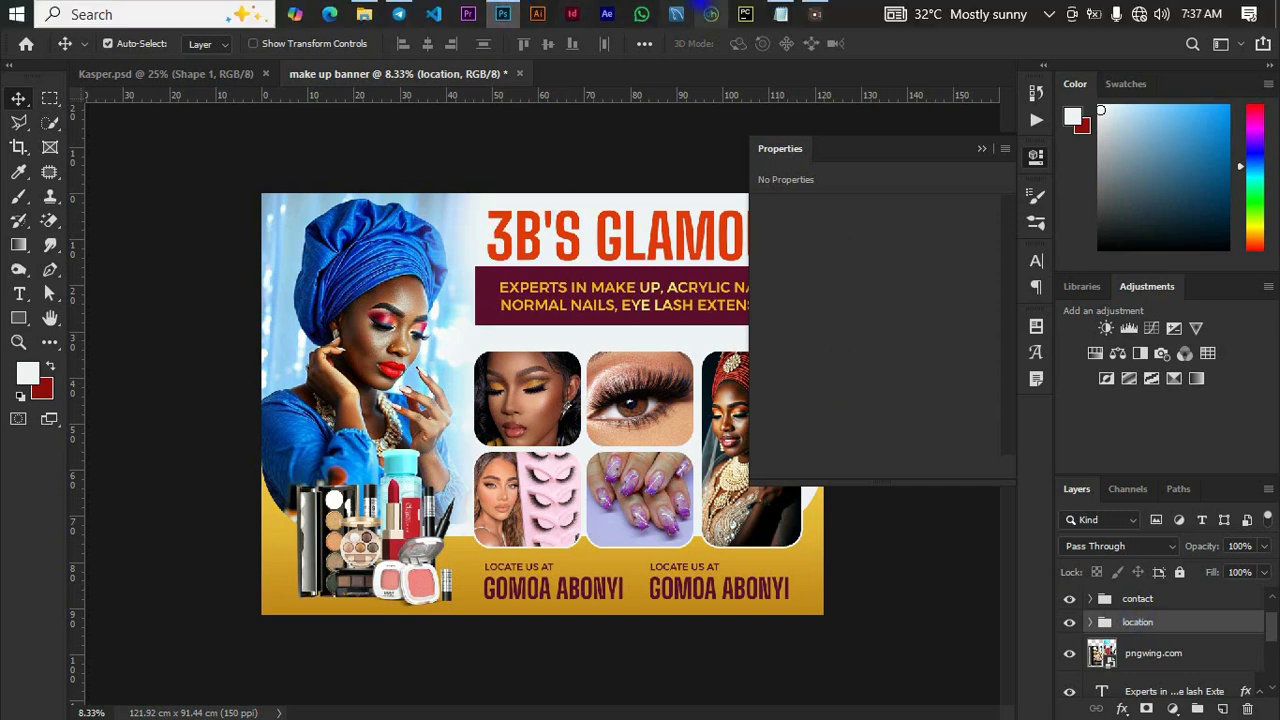
Step: Switch to text file.txt in Notepad and copy the contact phone number
left_click(781, 14)
left_click_drag(705, 300, 631, 300)
left_click(630, 299)
left_click(680, 298)
double_click(670, 299)
key("ctrl+c")
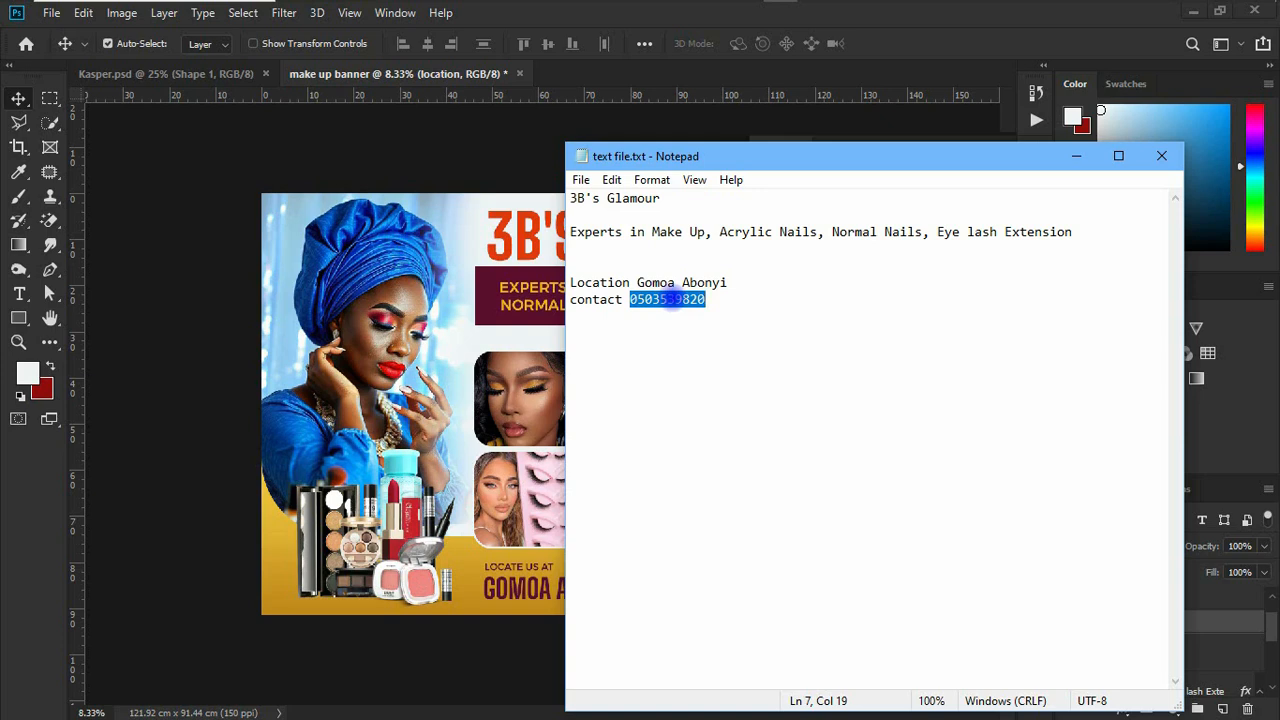
Step: Back in Photoshop, replace the copied "Gomoa Abonyi" text with the contact phone number and left-align it by eye with the label above
left_click(522, 615)
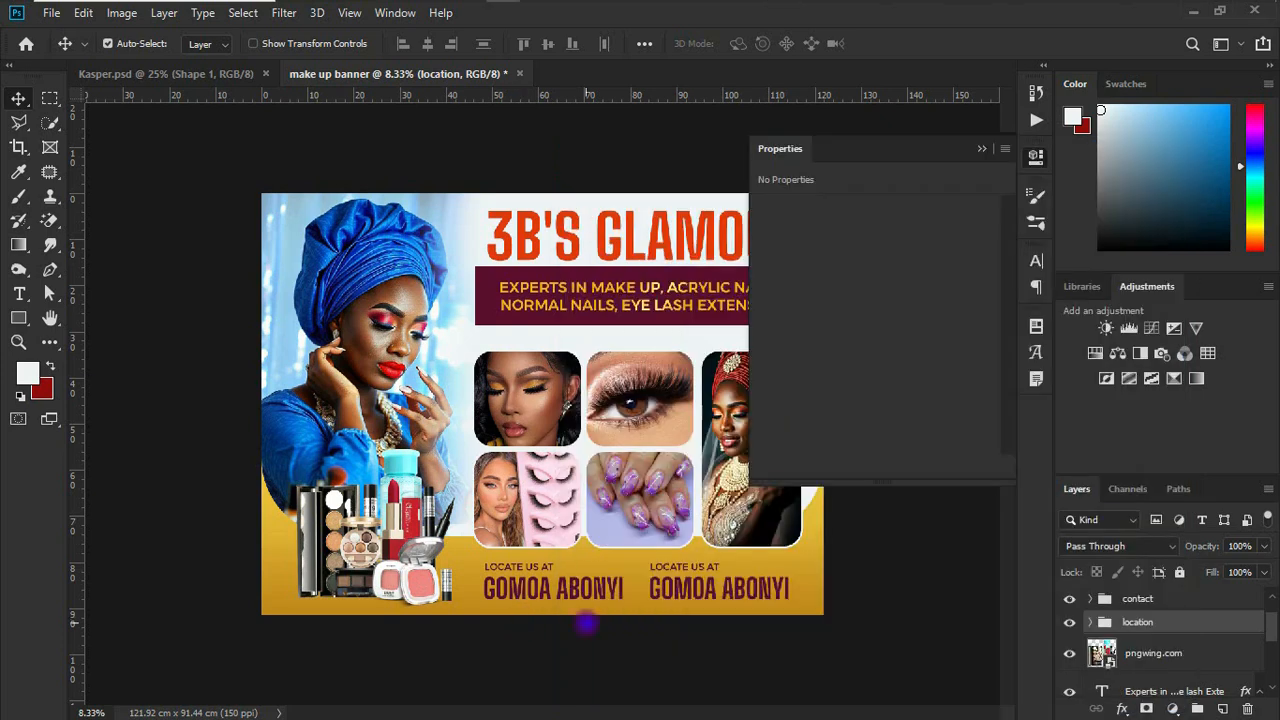
left_click(676, 590)
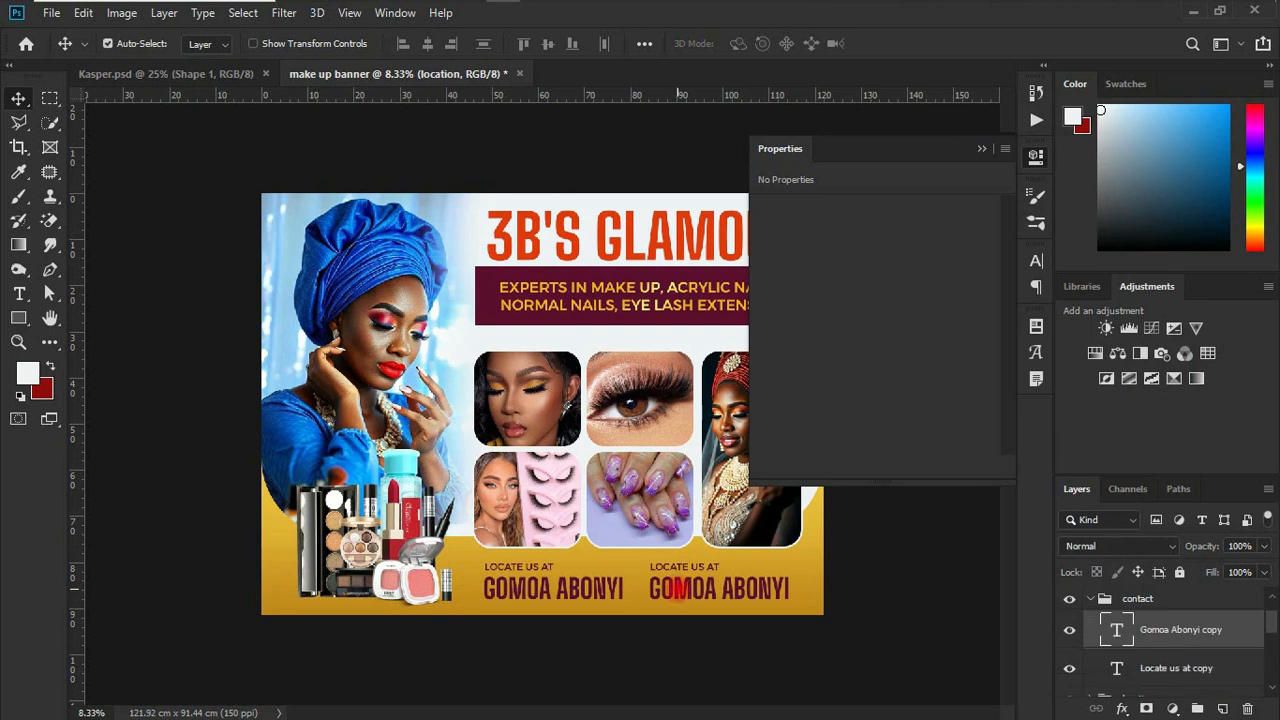
double_click(676, 590)
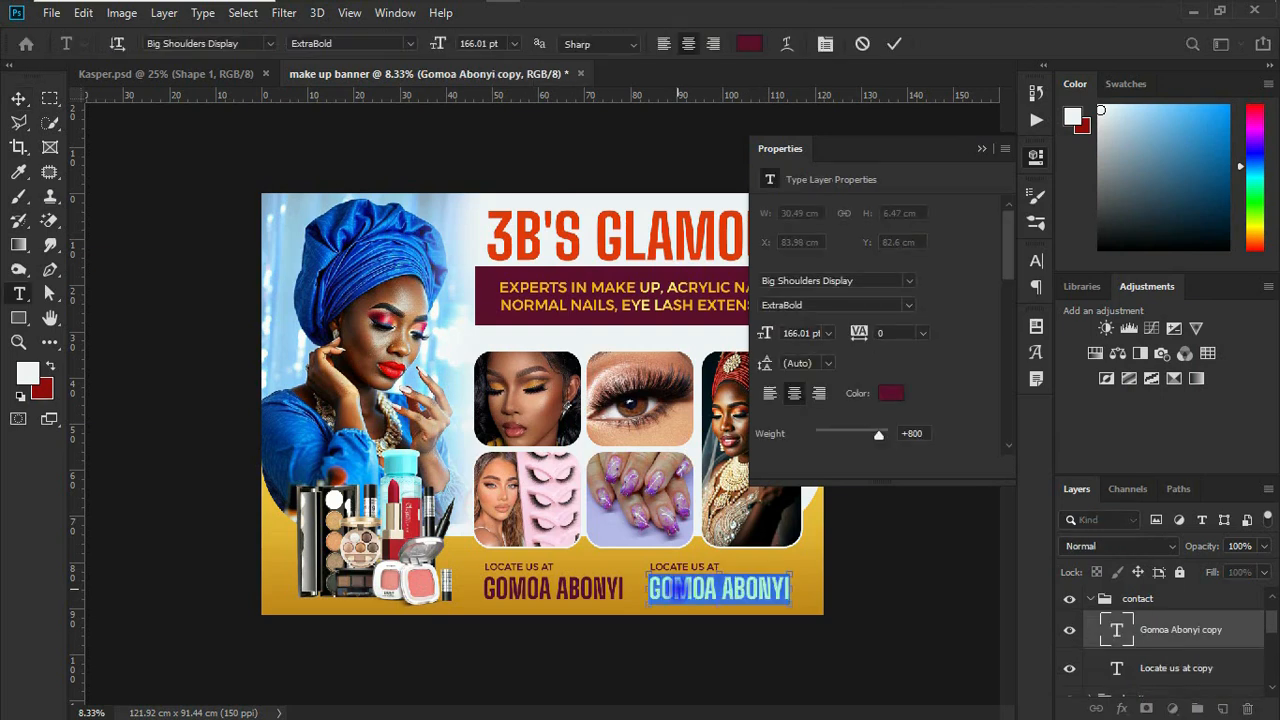
key("ctrl+v")
key("ctrl+Return")
key("v")
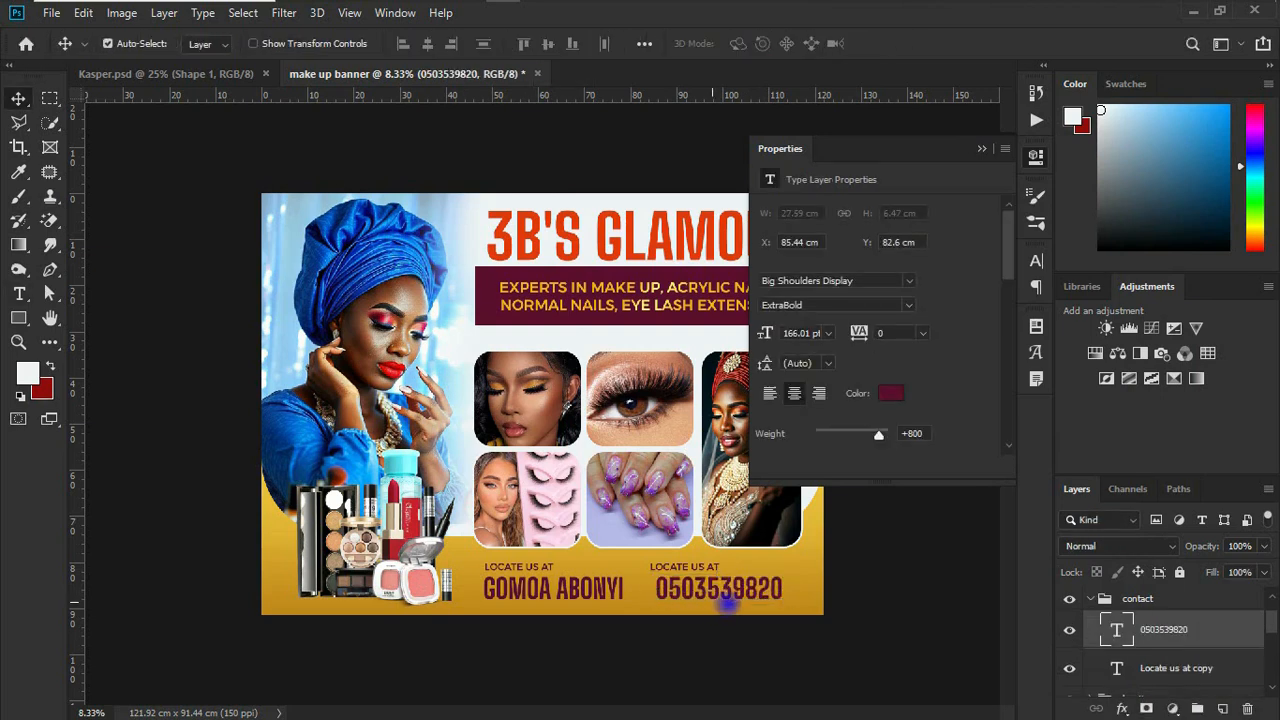
left_click_drag(776, 612, 769, 612)
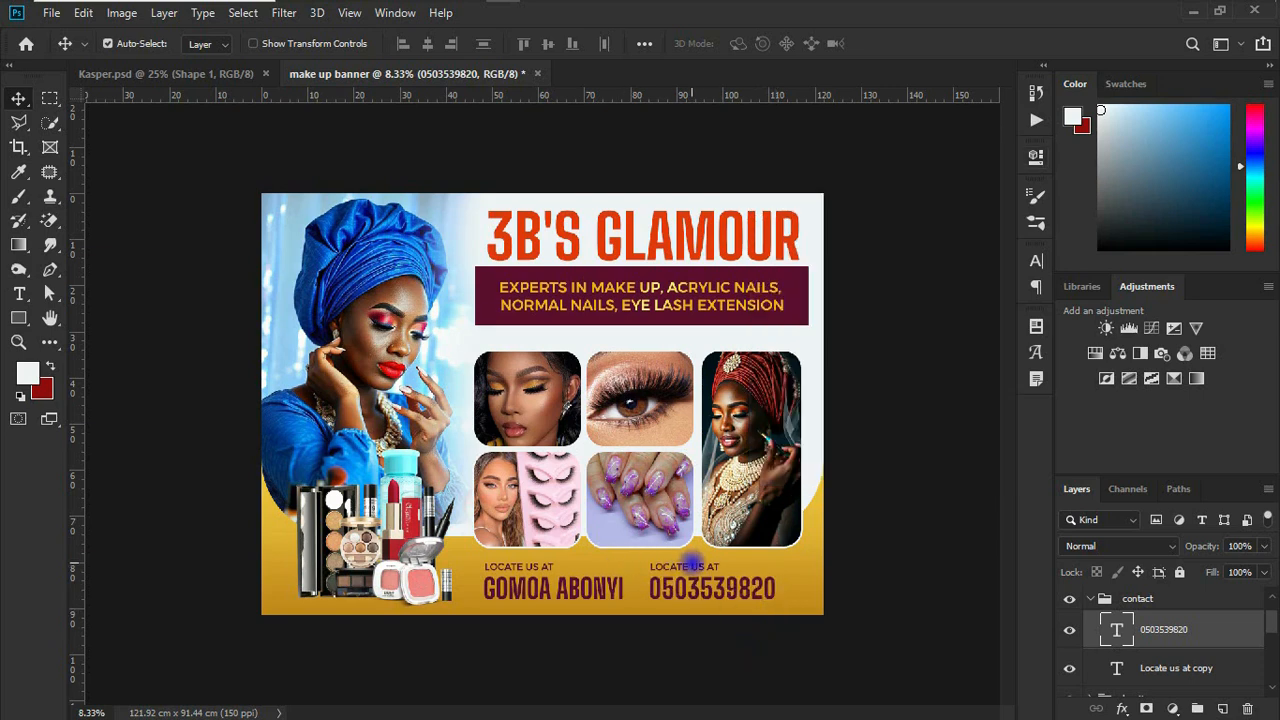
Step: Change the "Locate us at" label above the phone number to "CONTACT US"
double_click(691, 567)
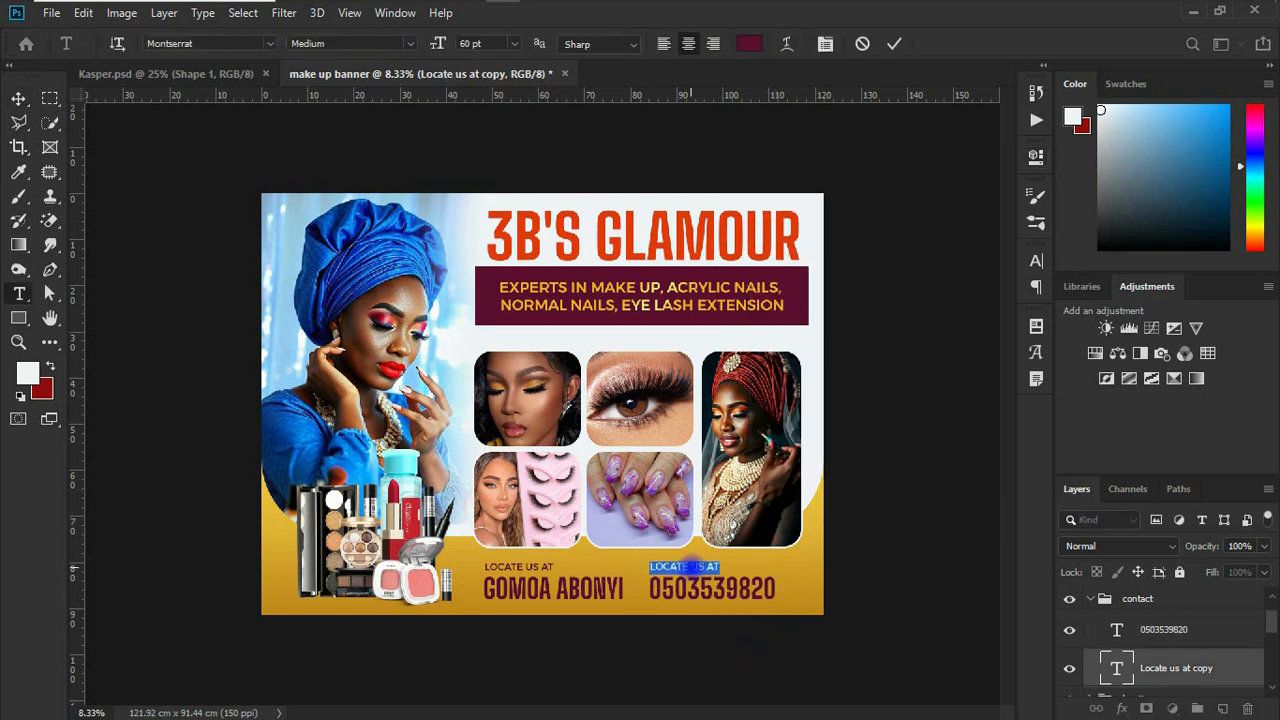
type("CONTACT US")
left_click(875, 563)
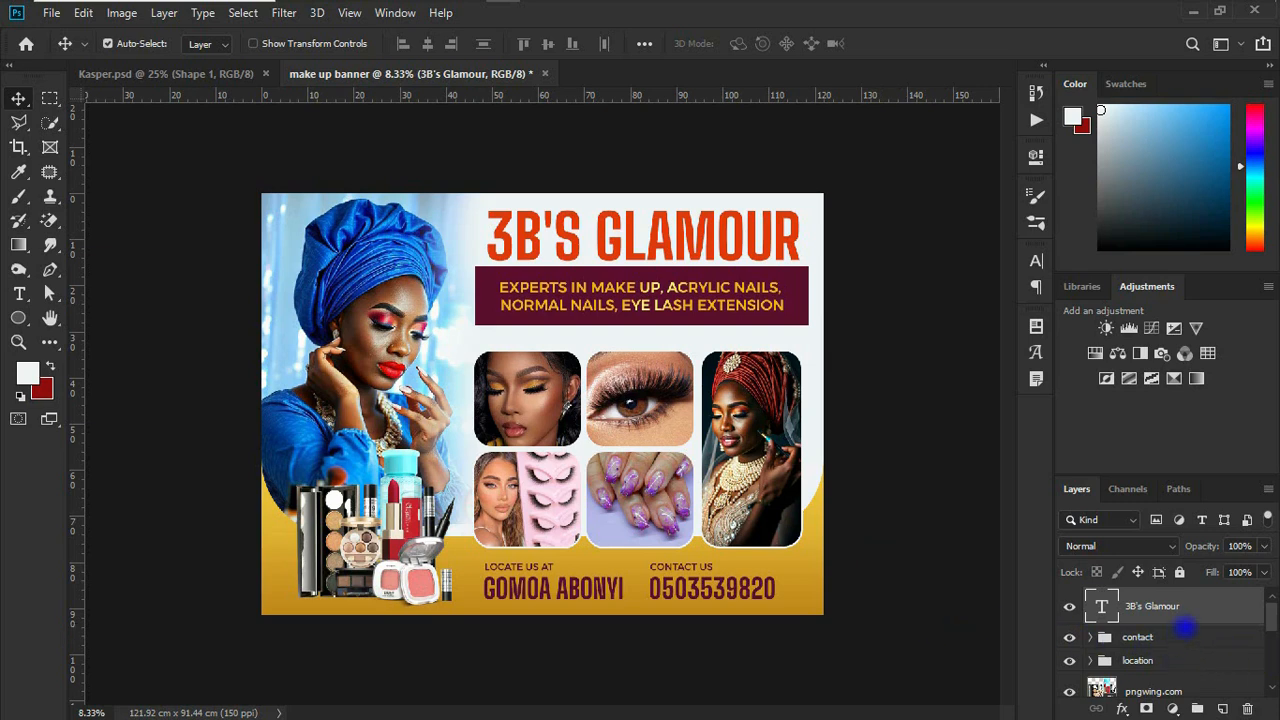
Step: Group the "3B's Glamour" title, the services text and its Rectangle 2 background, naming the group "main head"
scroll(1187, 626, "down", 2)
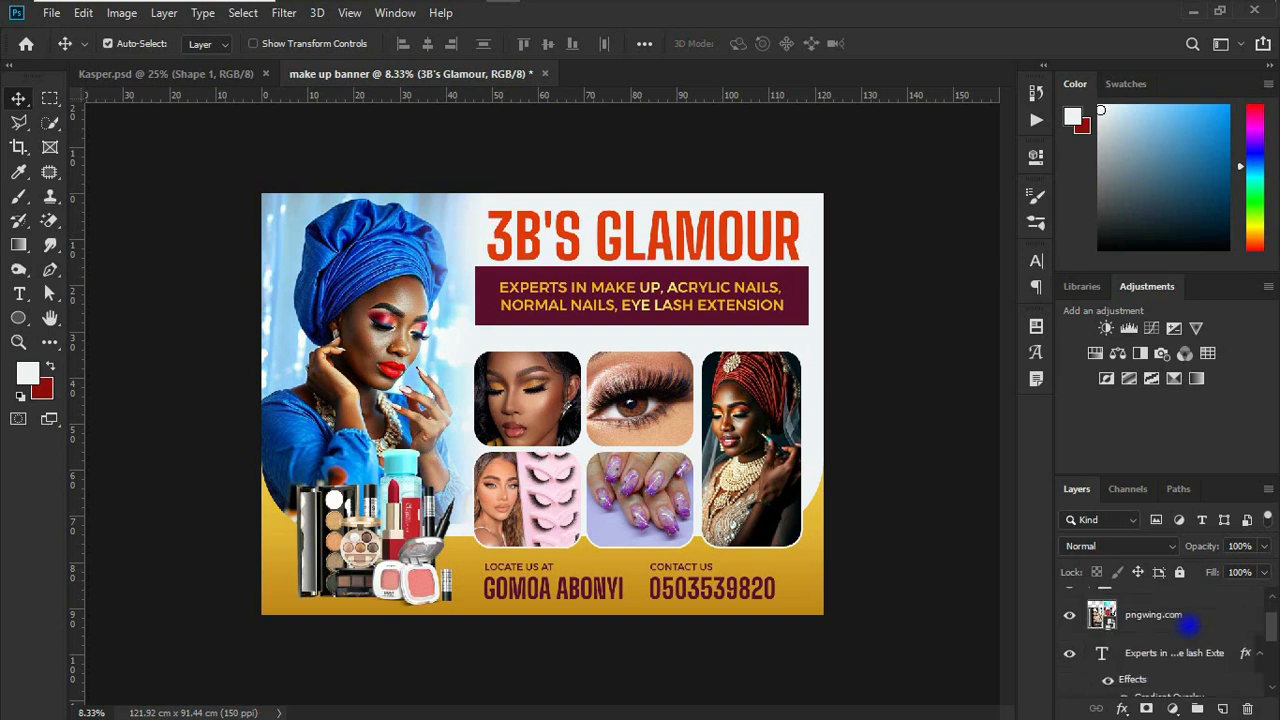
scroll(1187, 626, "up", 2)
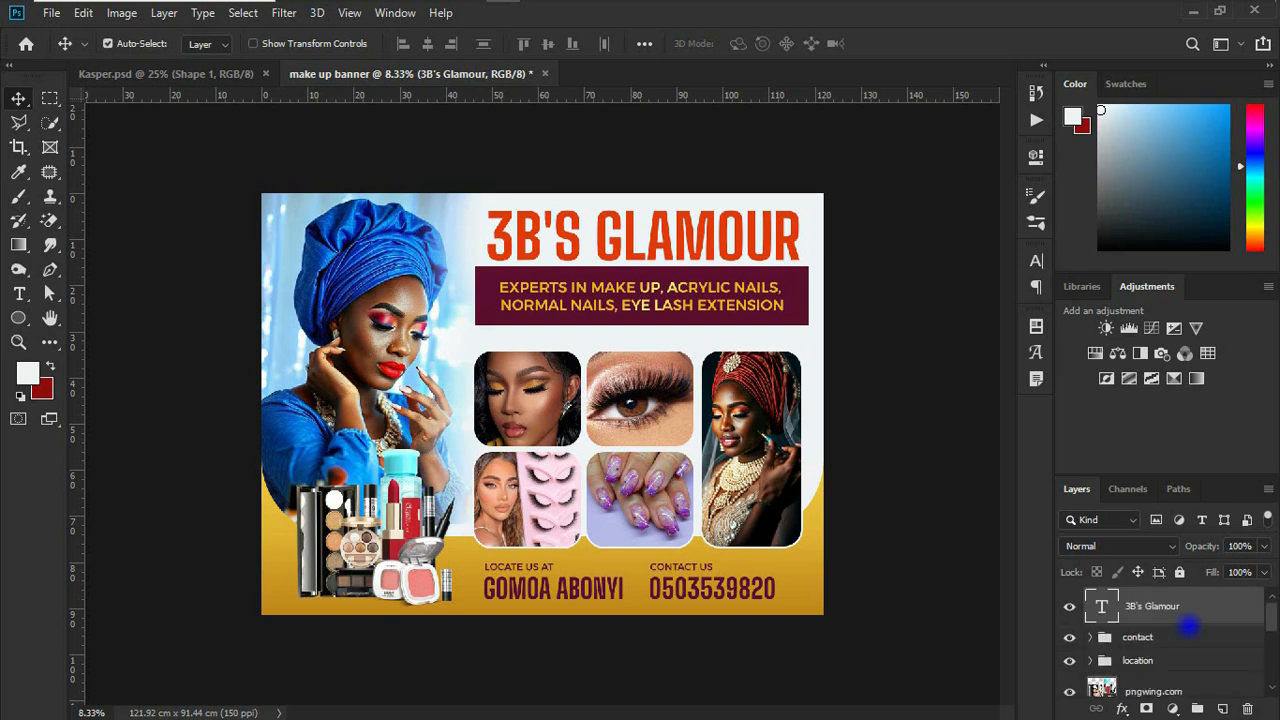
scroll(1214, 660, "down", 2)
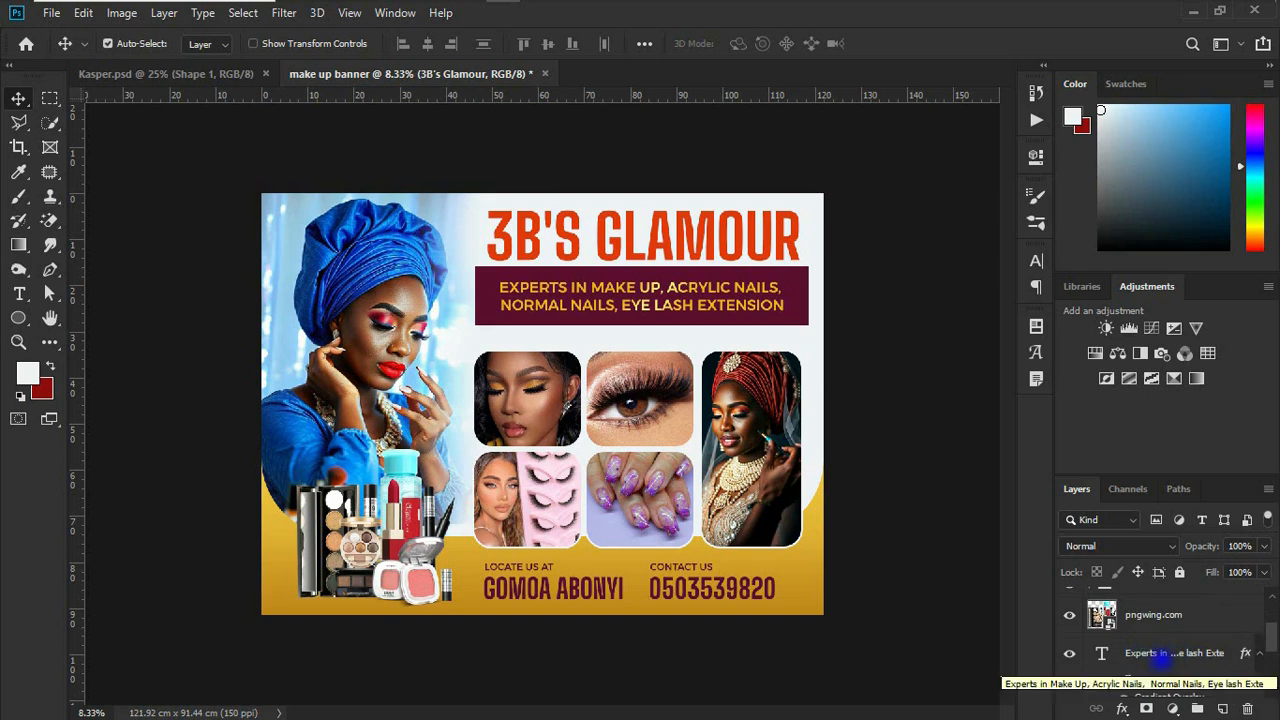
key("ctrl")
left_click(1168, 655, "ctrl")
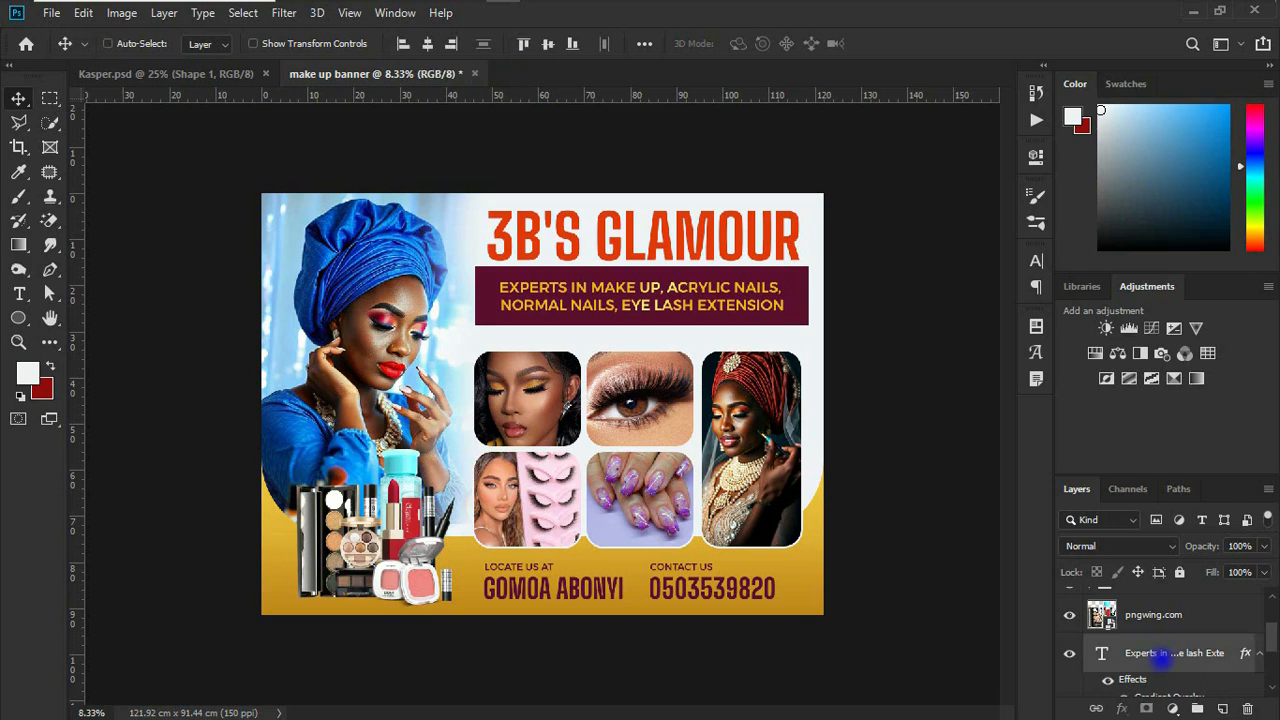
scroll(1168, 655, "down", 3)
key("ctrl")
left_click(1160, 658, "ctrl")
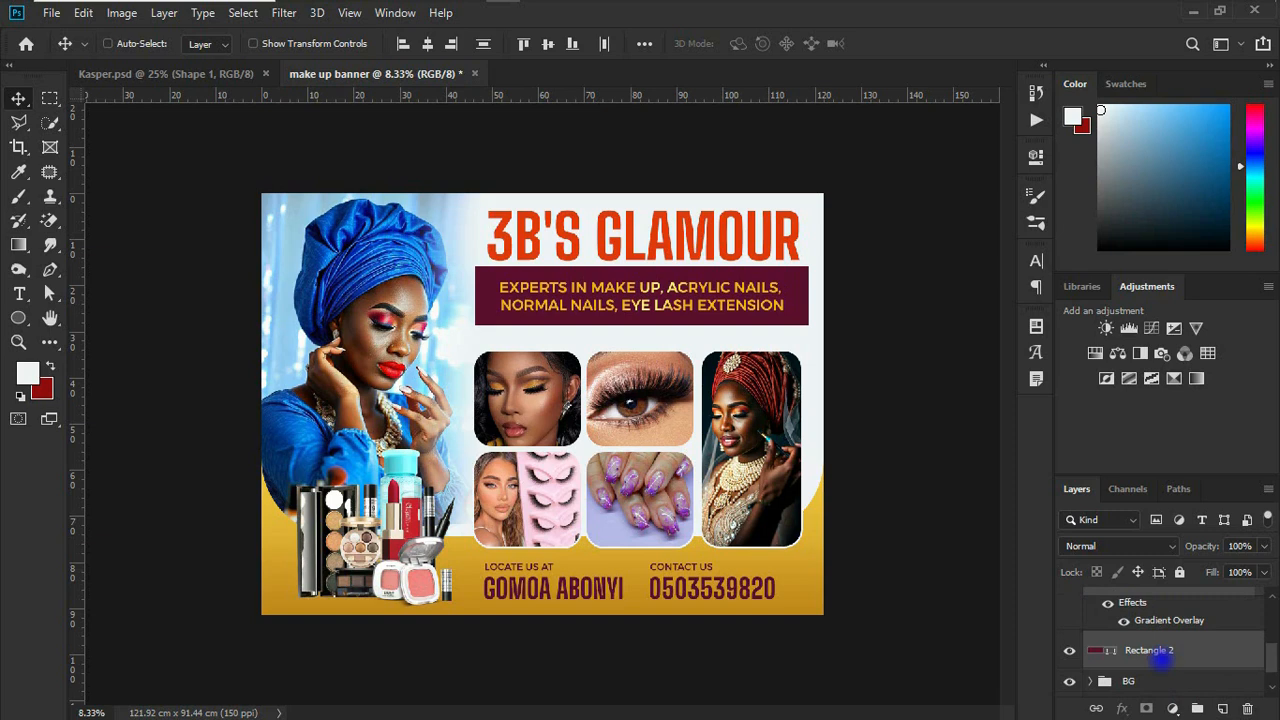
key("ctrl+g")
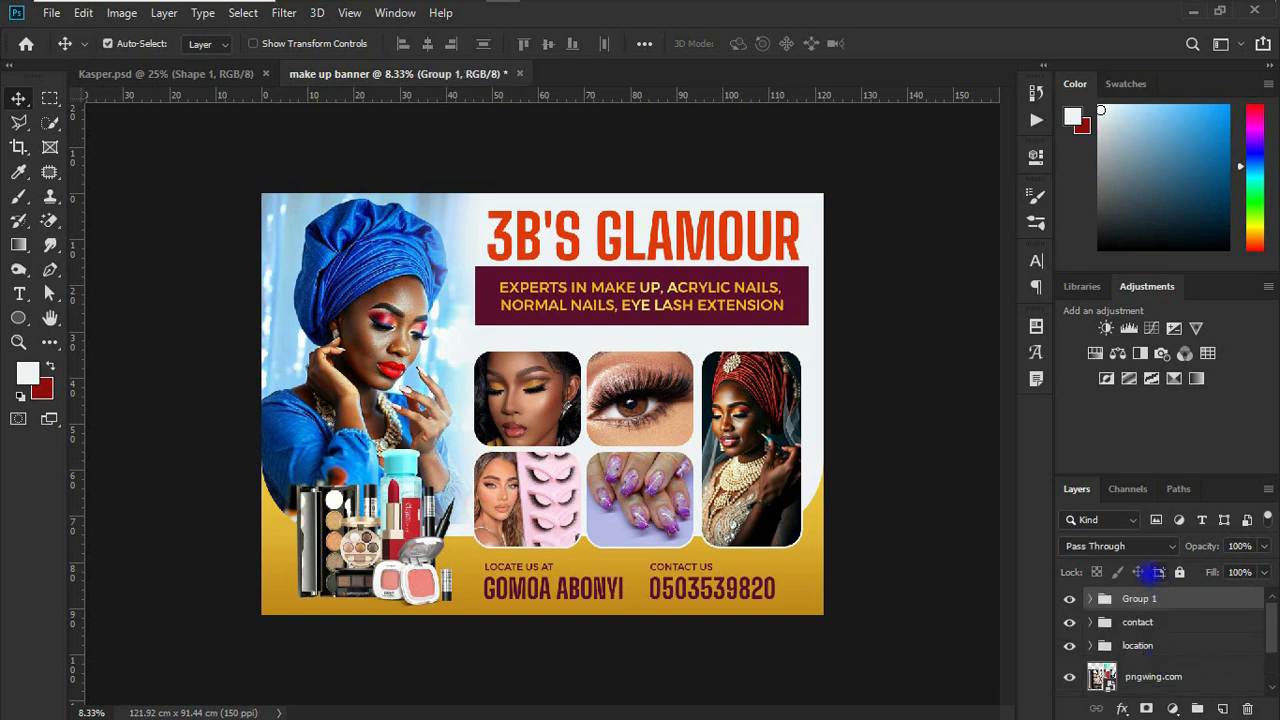
double_click(1140, 598)
type("main head")
key("Return")
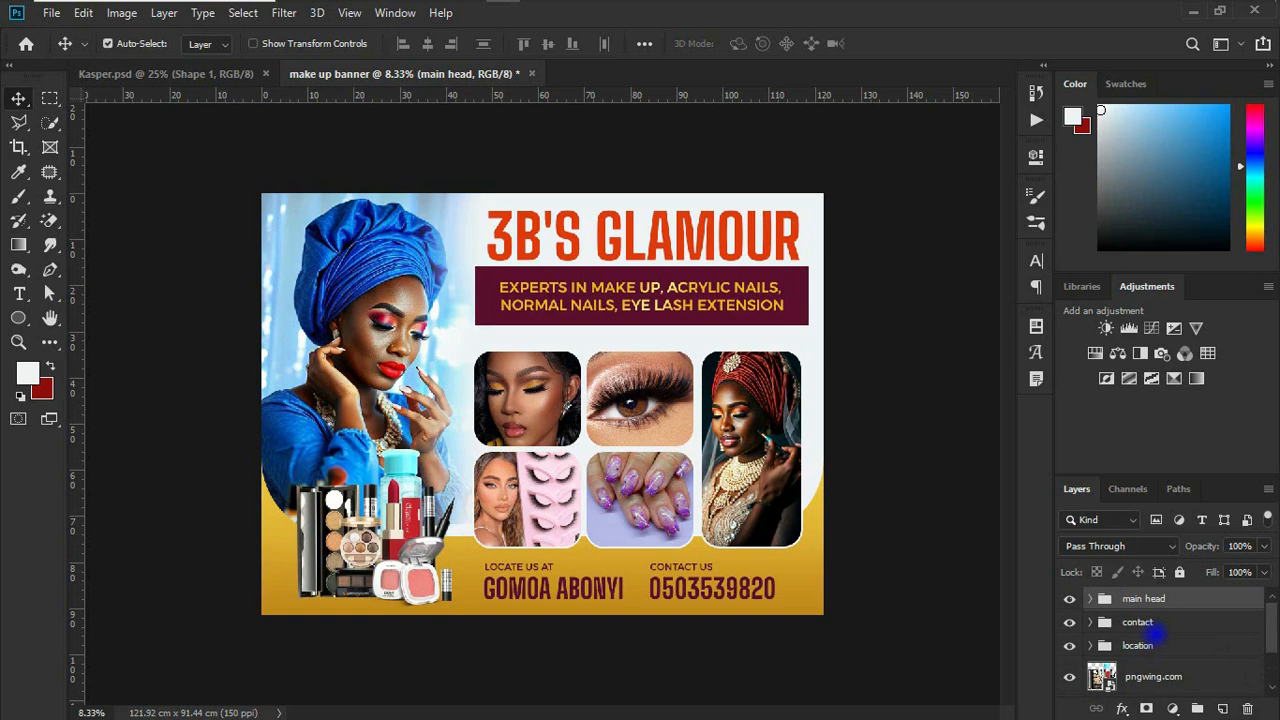